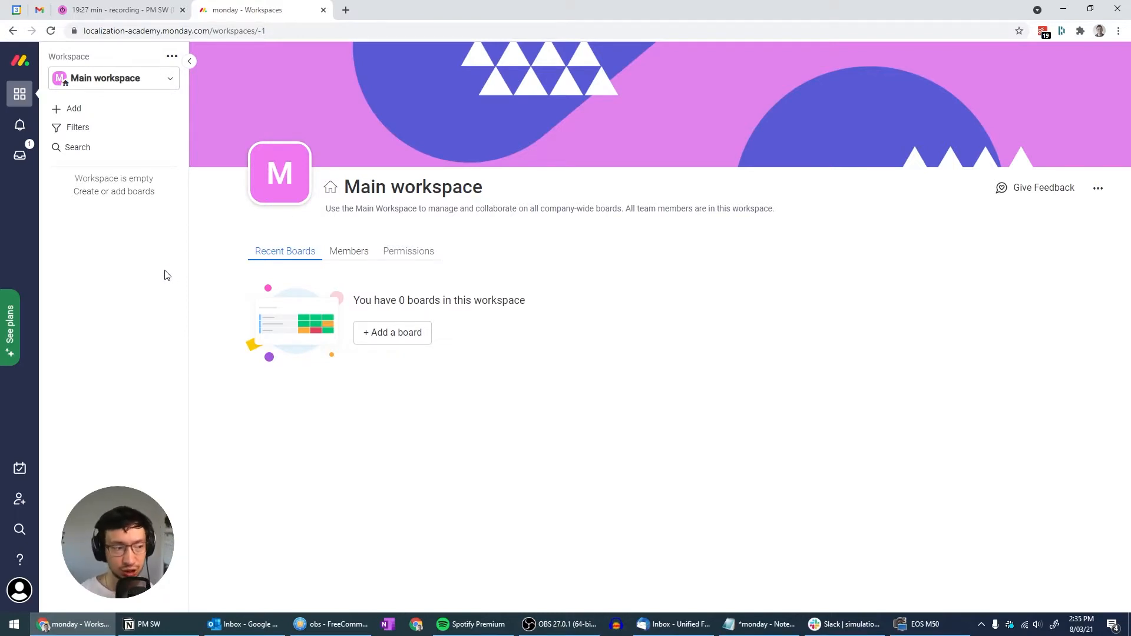
Step: Start a new board in the main workspace using the start-from-scratch template
left_click(404, 333)
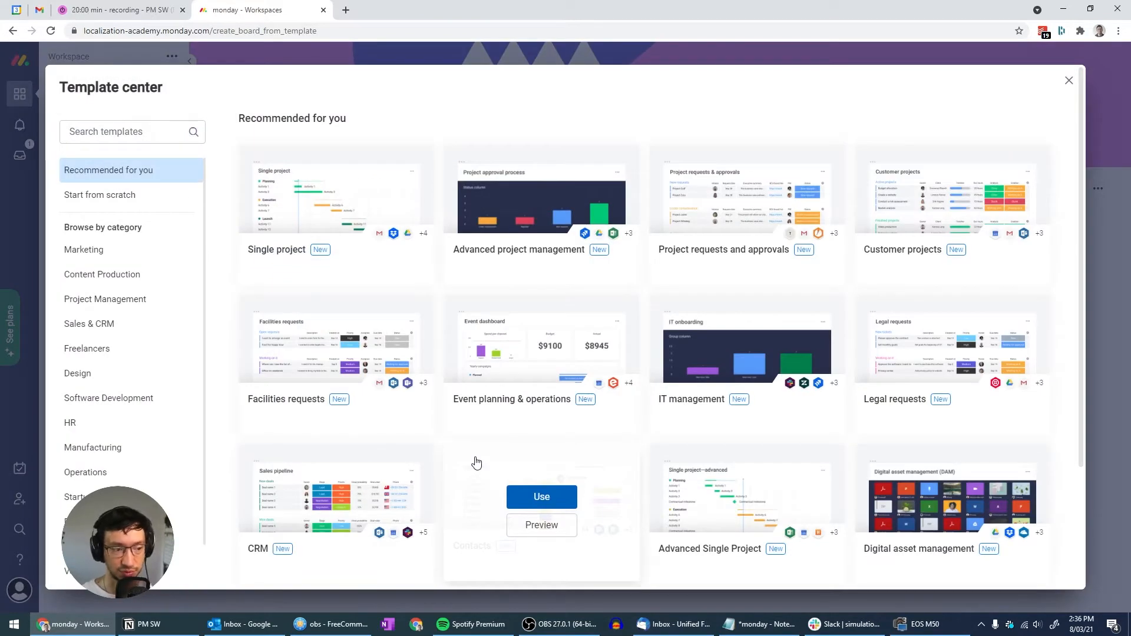
left_click(106, 299)
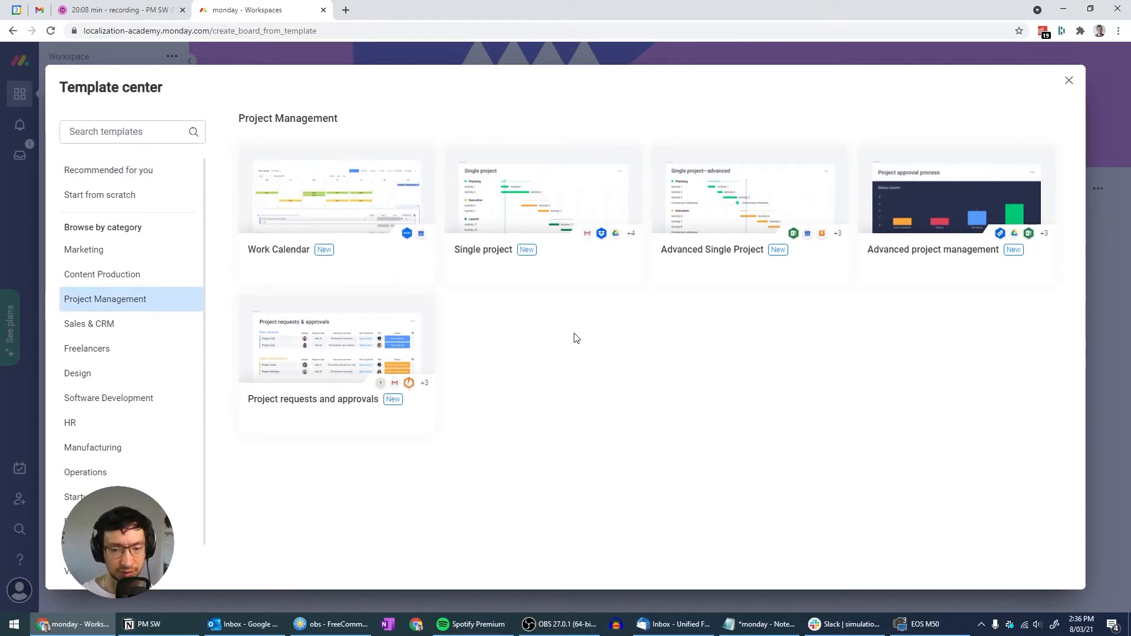
left_click(93, 200)
mouse_move(300, 260)
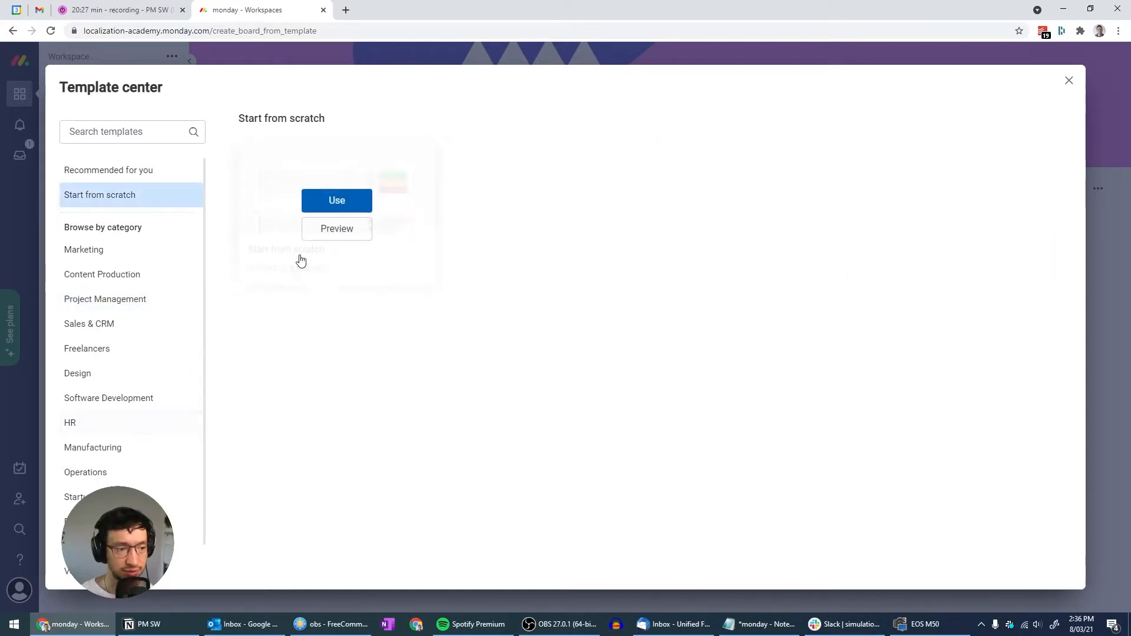
left_click(349, 197)
Step: Name the board "Project A", create it, and dismiss the offer to save the entered info
left_click(505, 315)
key("ctrl+a")
type("Project A")
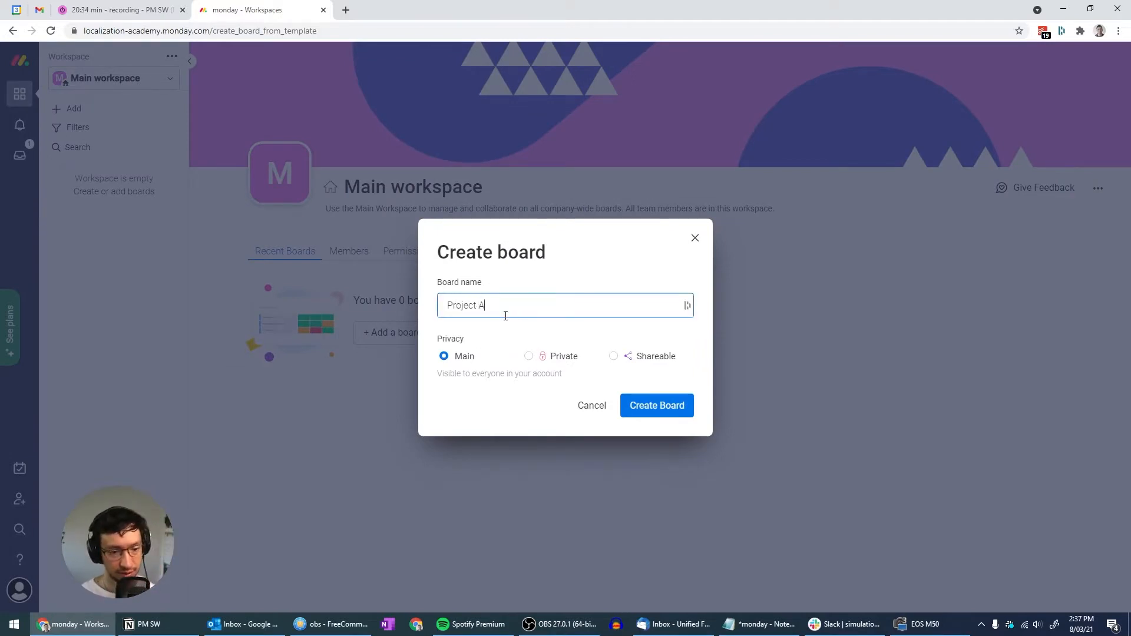
left_click(662, 409)
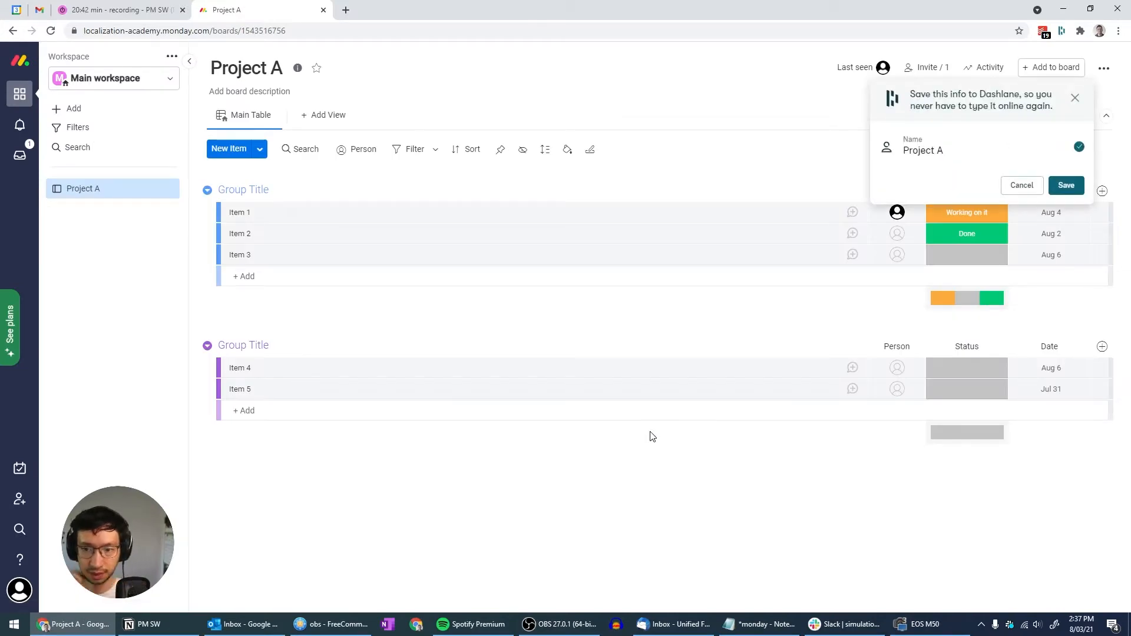
left_click(1075, 98)
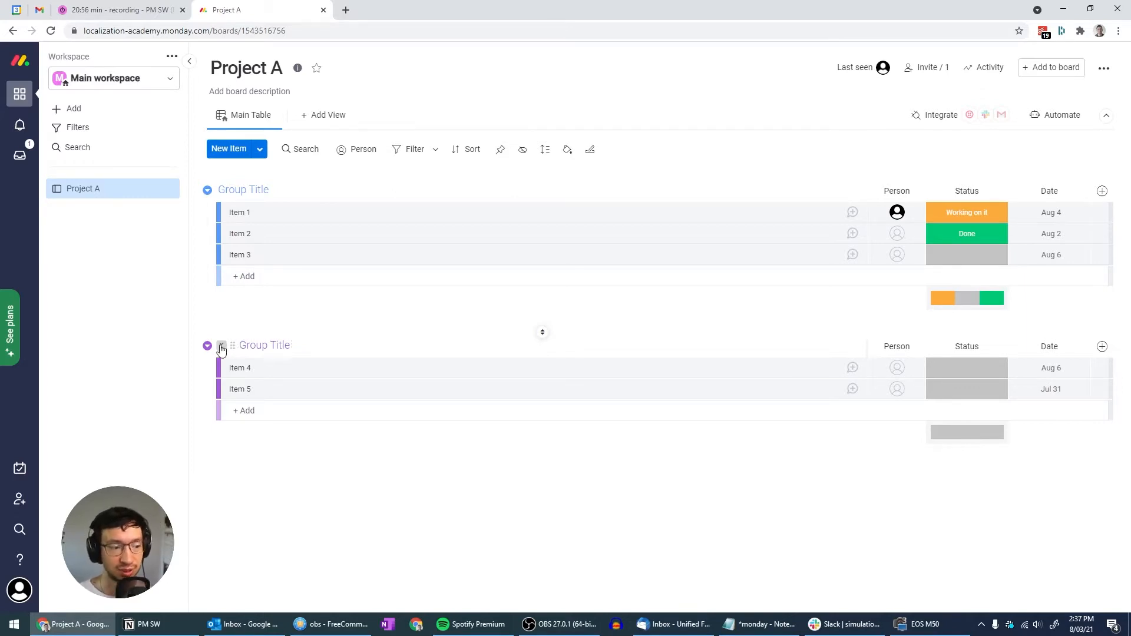
Step: Delete the second group, which contains Item 4 and Item 5, from the board
left_click(208, 348)
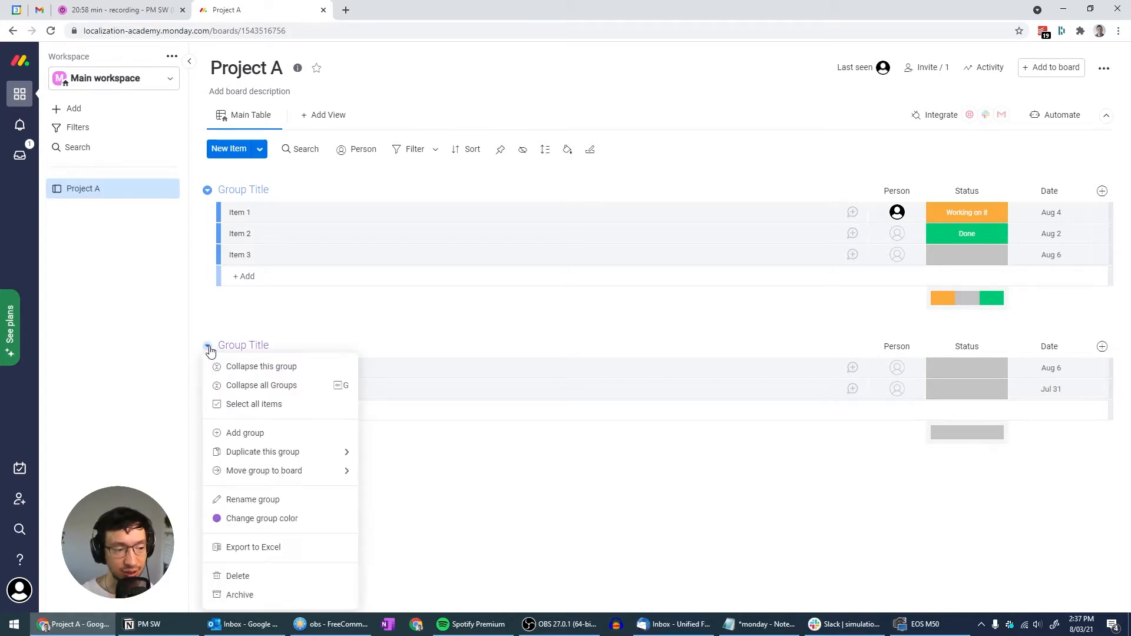
left_click(228, 576)
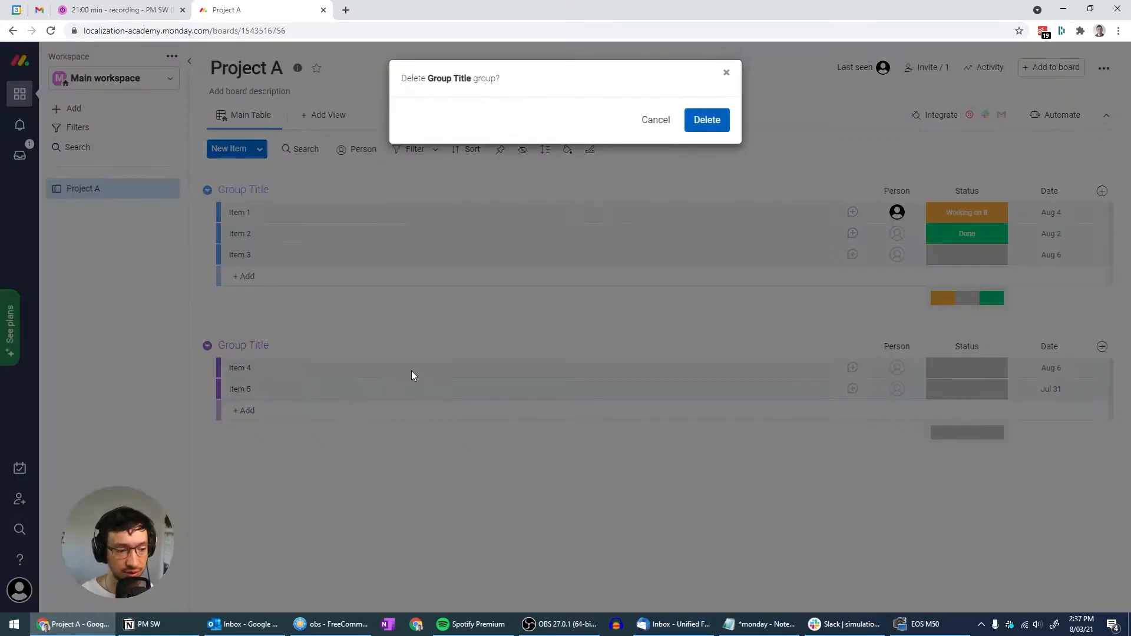
left_click(705, 119)
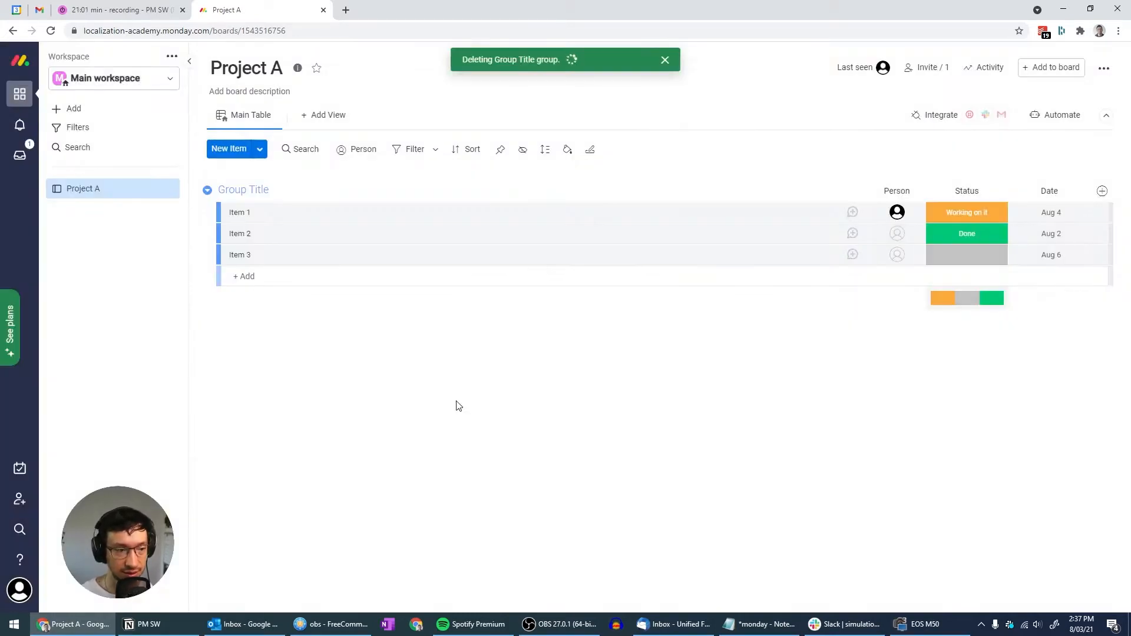
Step: Rename the remaining group as "DE, FR, JA, KO"
left_click(243, 190)
key("ctrl+a")
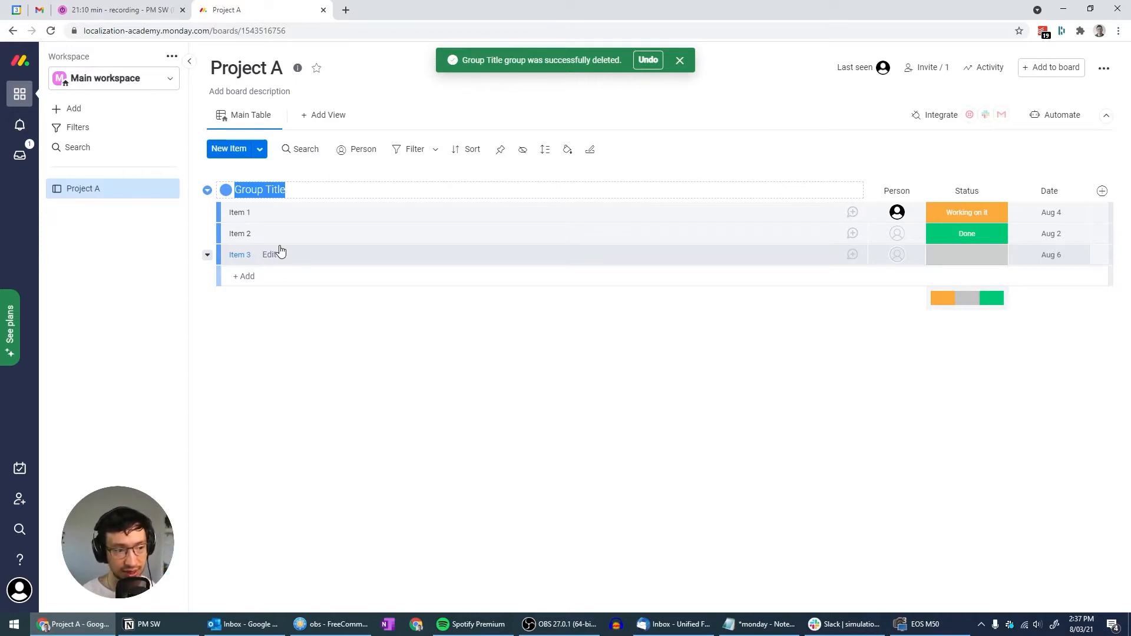
type("DE, FR, JA, KO")
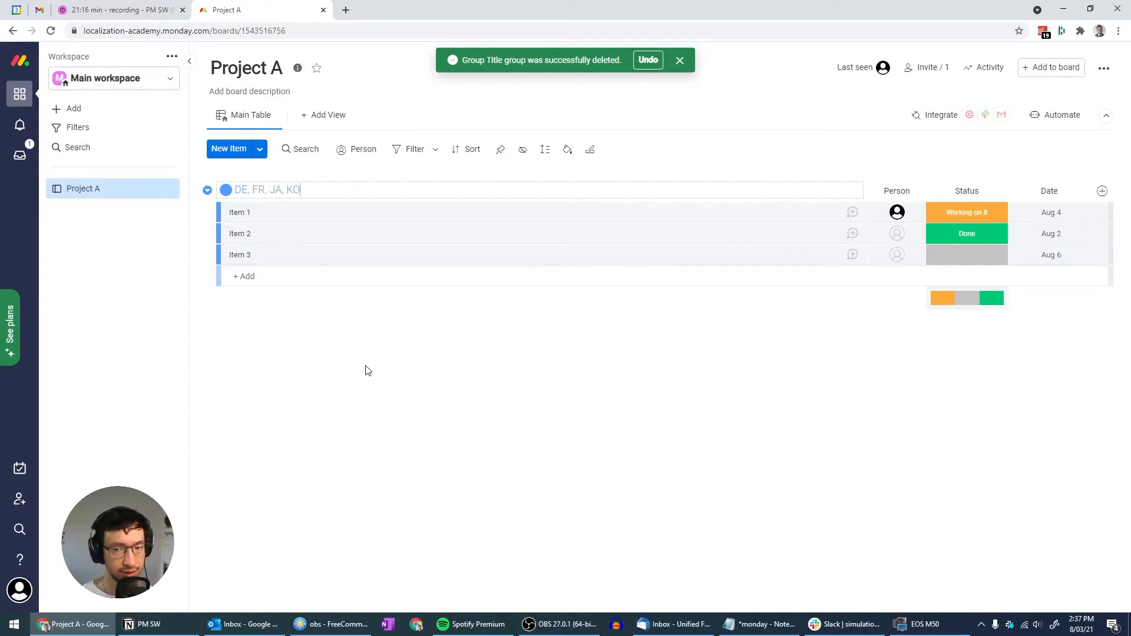
left_click(365, 369)
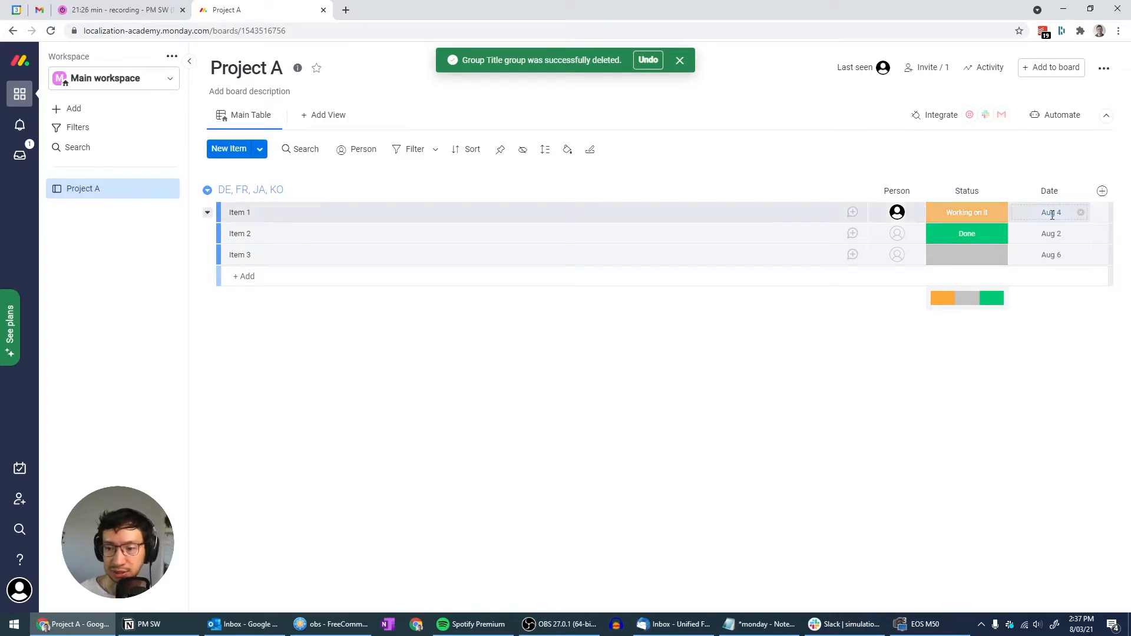
Step: Delete the Date column and add a Timeline column to the board
left_click(1083, 194)
left_click(992, 541)
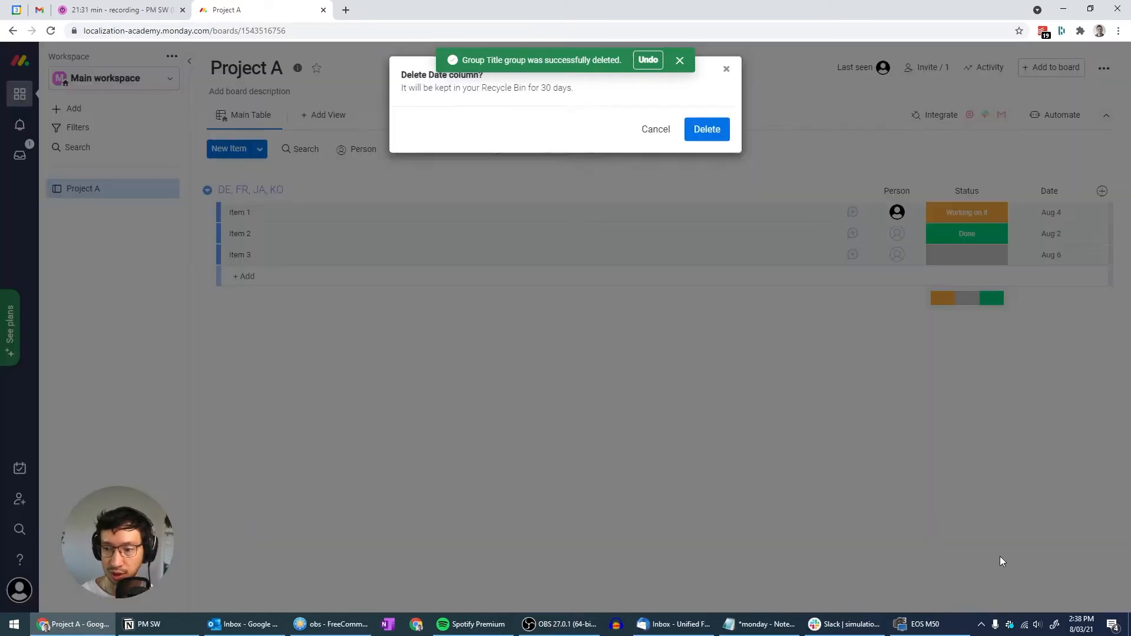
left_click(717, 133)
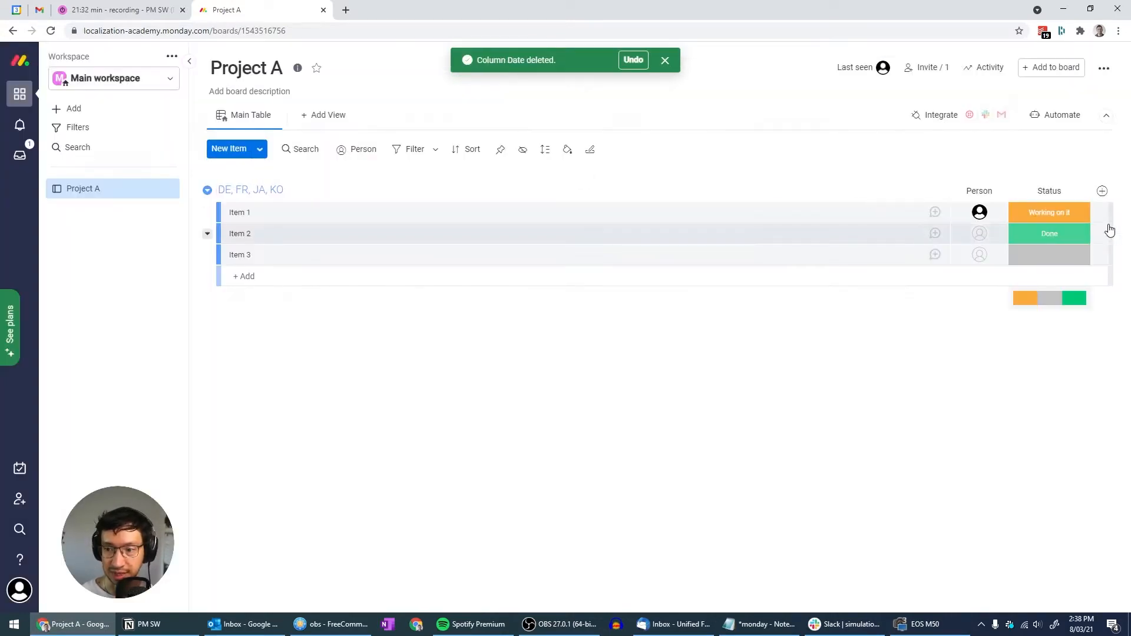
left_click(1101, 192)
left_click(1046, 240)
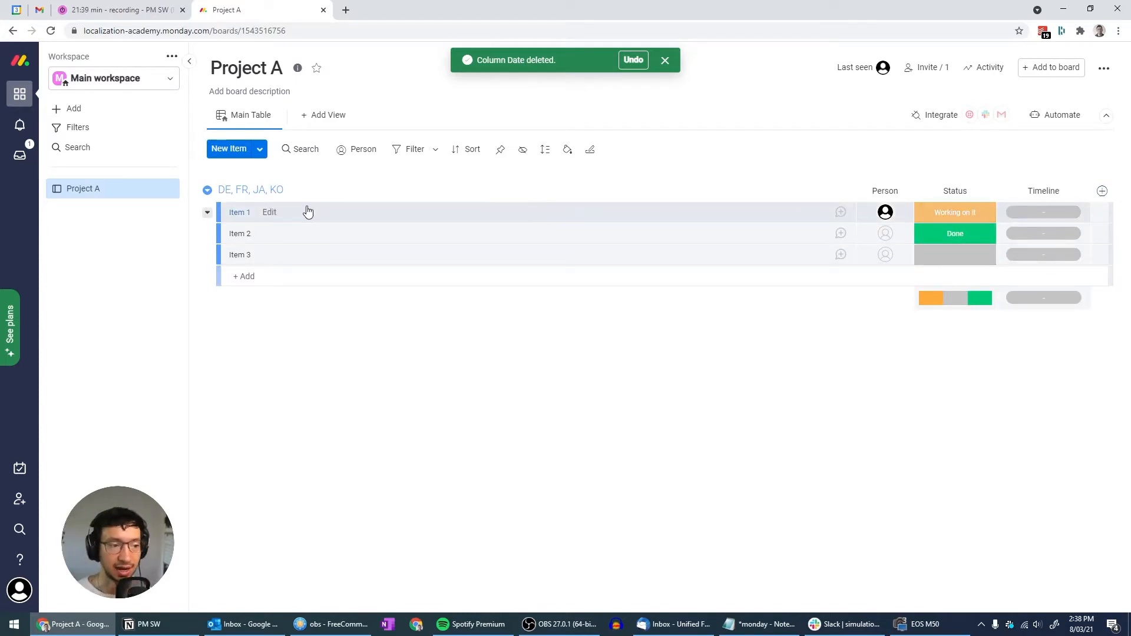
mouse_move(268, 216)
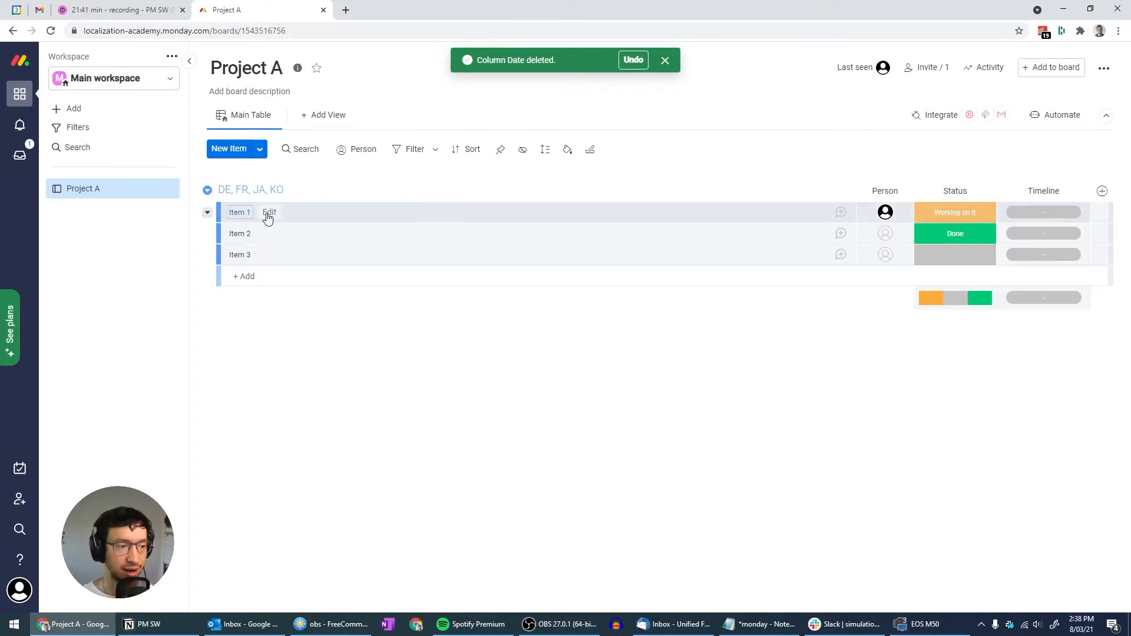
left_click(978, 216)
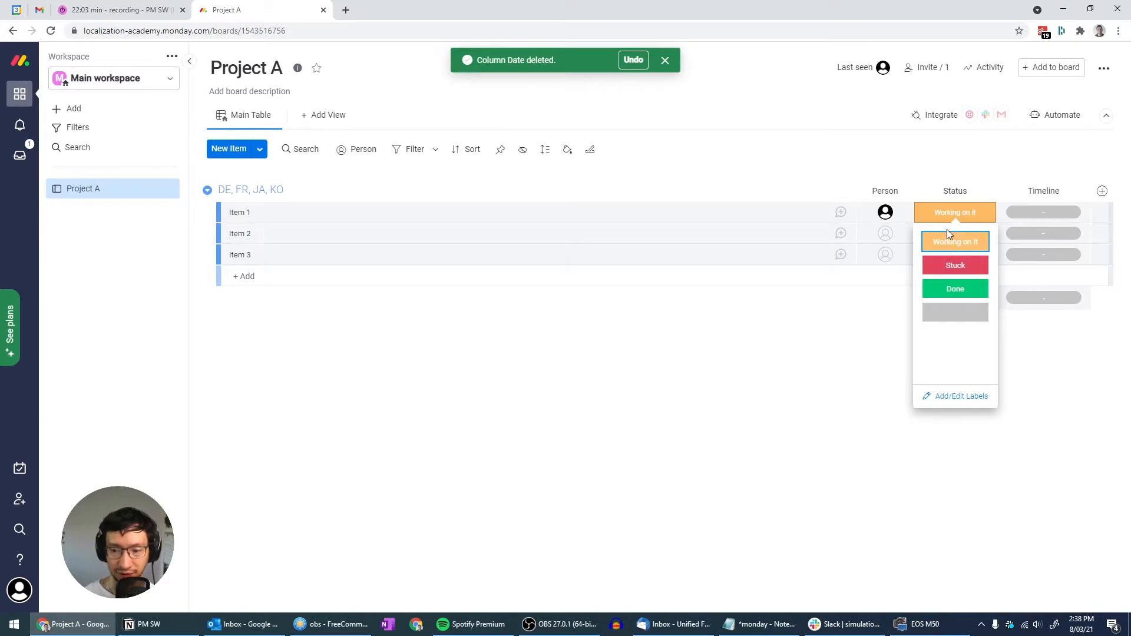
left_click(995, 154)
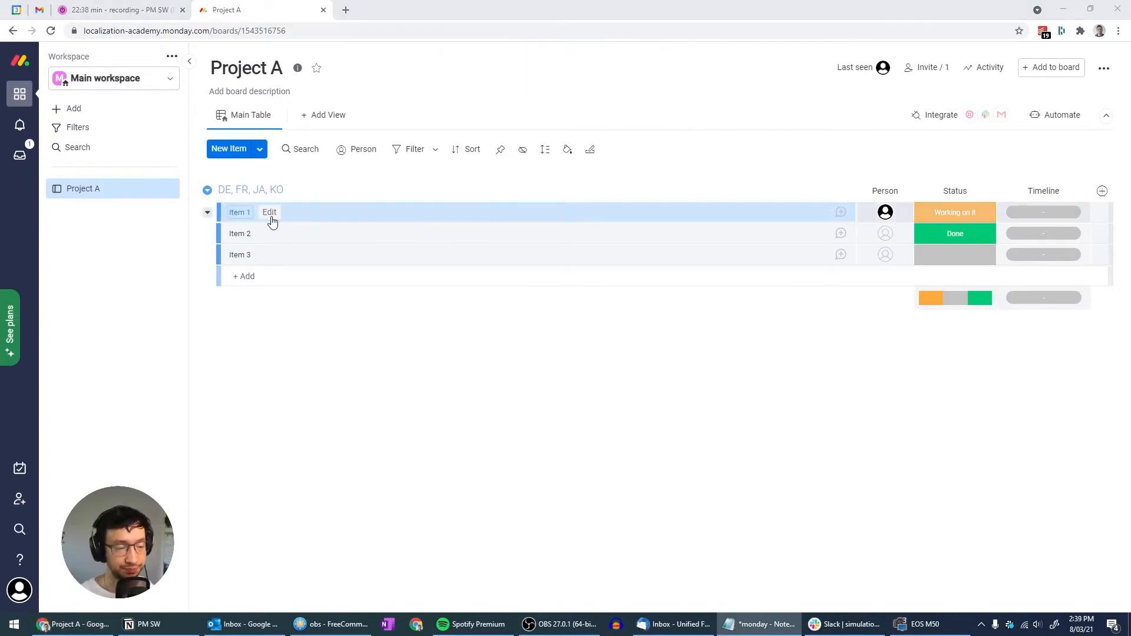
Step: Rename Item 1 as "Translation - 30k"
left_click(269, 213)
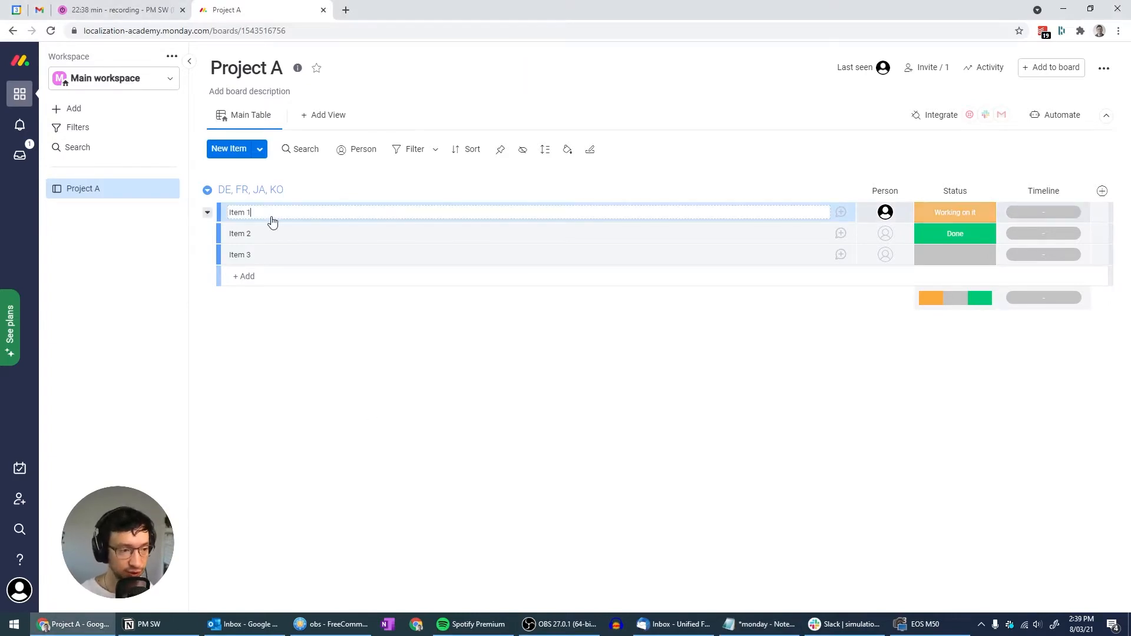
type("Translation")
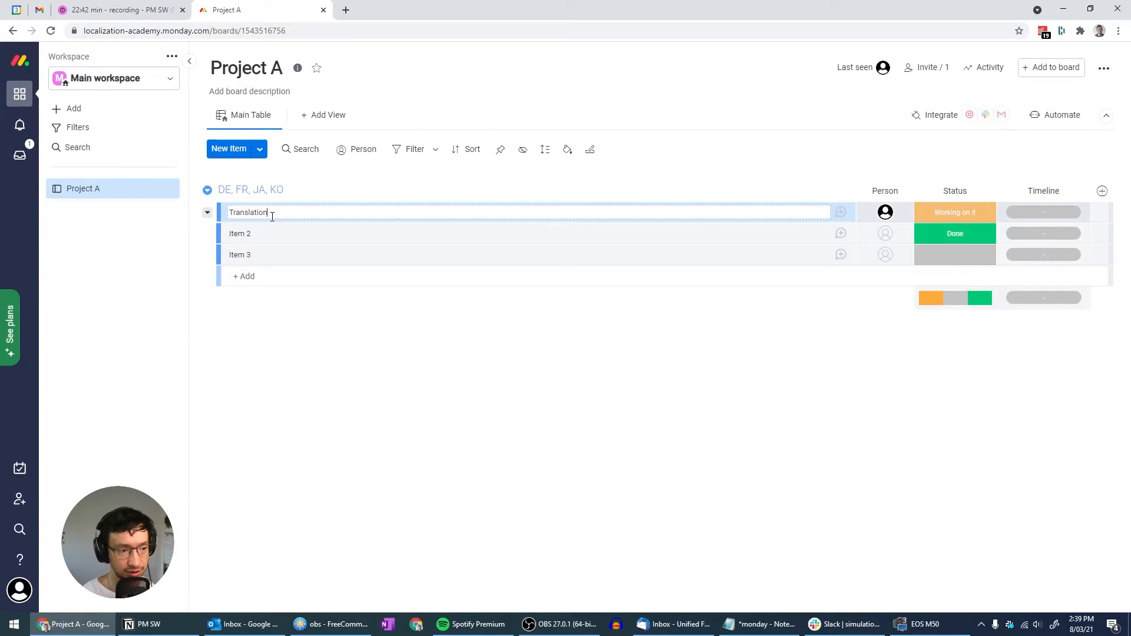
type(" - 30")
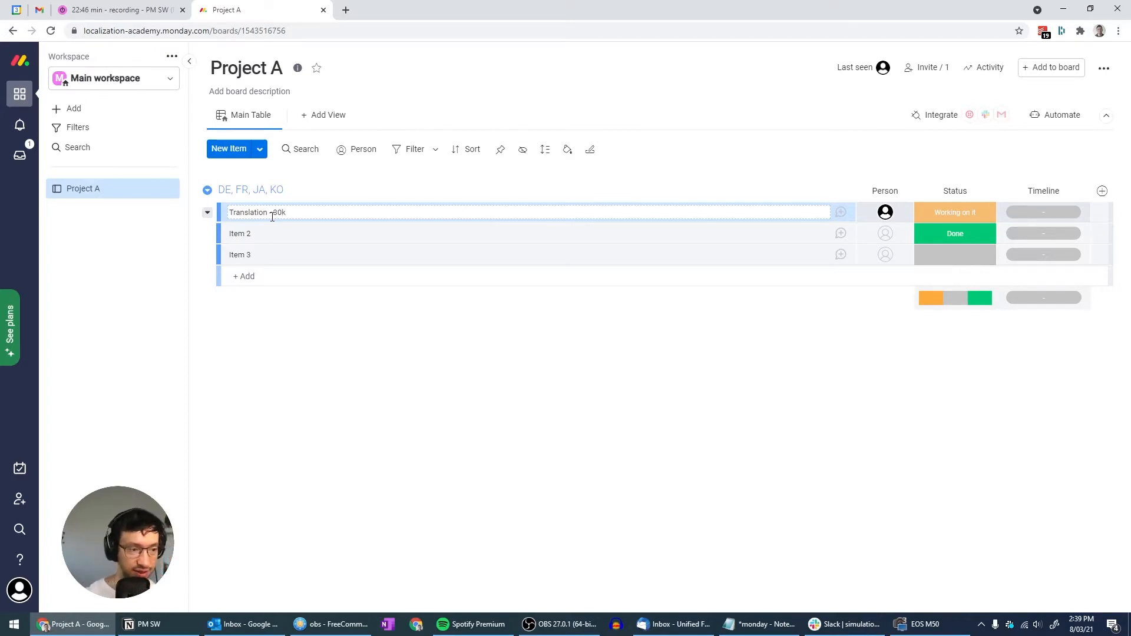
type("k")
key("Return")
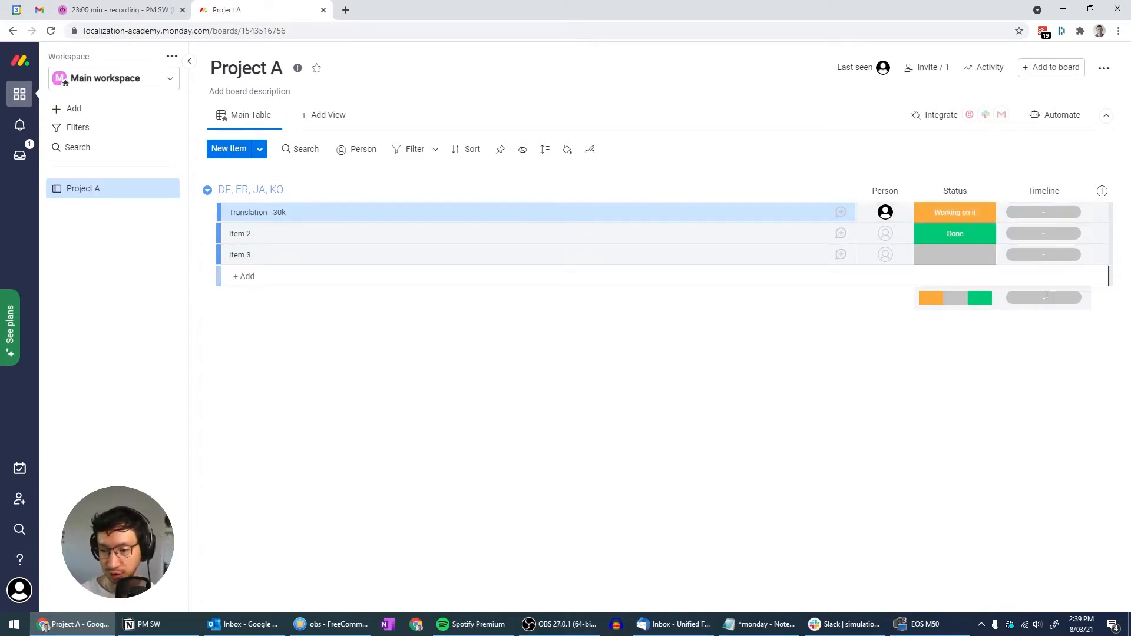
Step: Set the timeline of the "Translation - 30k" item from July 26 to August 13, 2021
left_click(1082, 624)
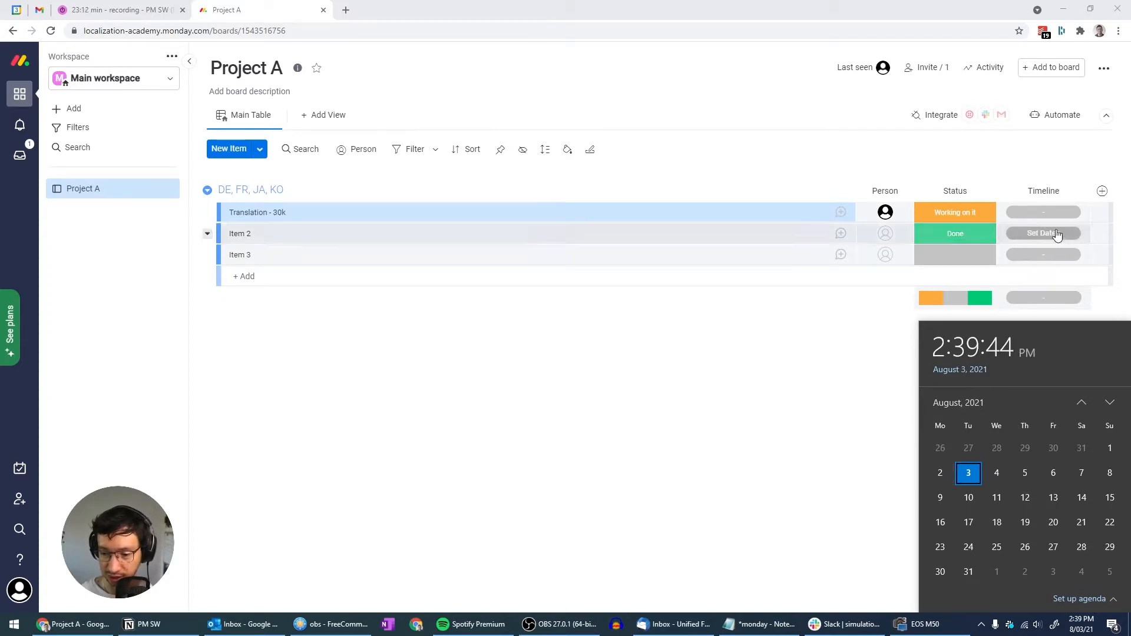
left_click(1028, 216)
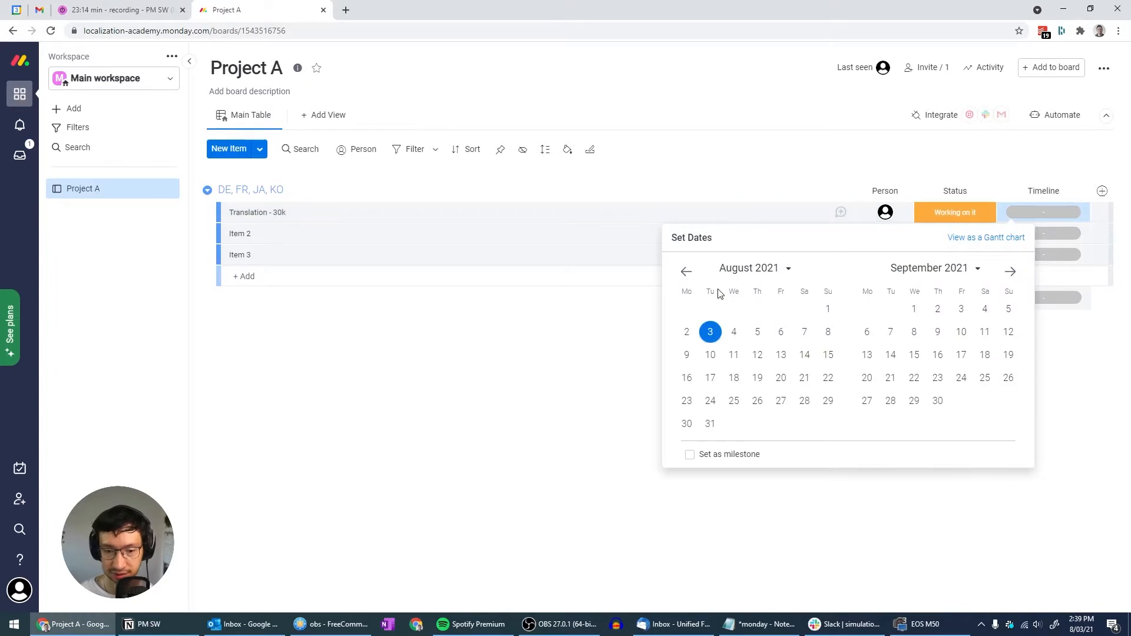
left_click(686, 271)
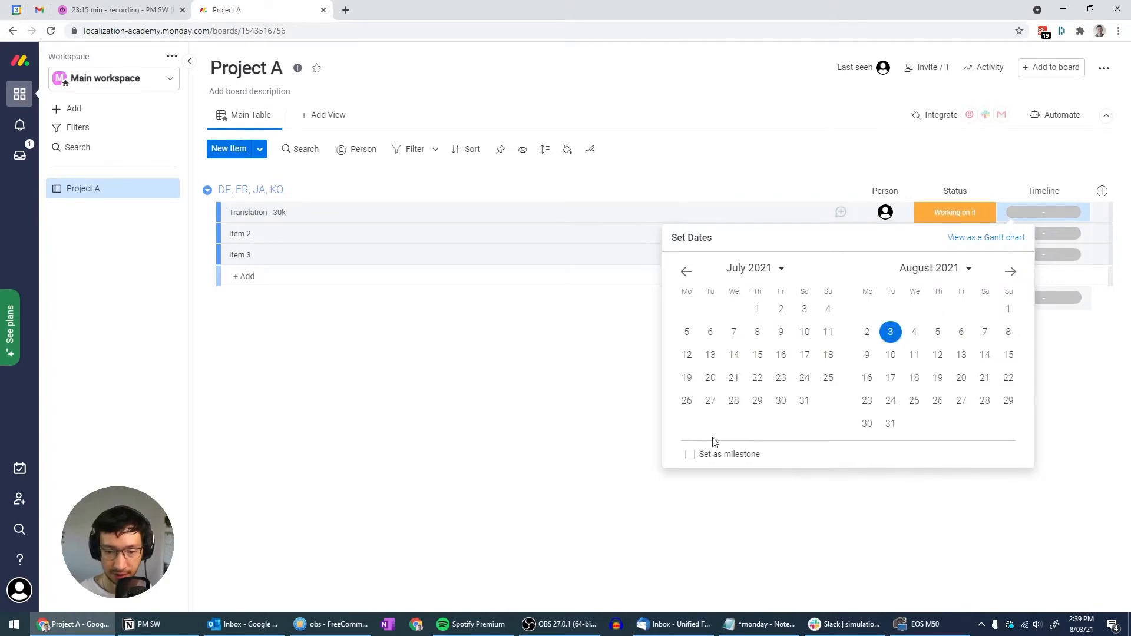
left_click(687, 402)
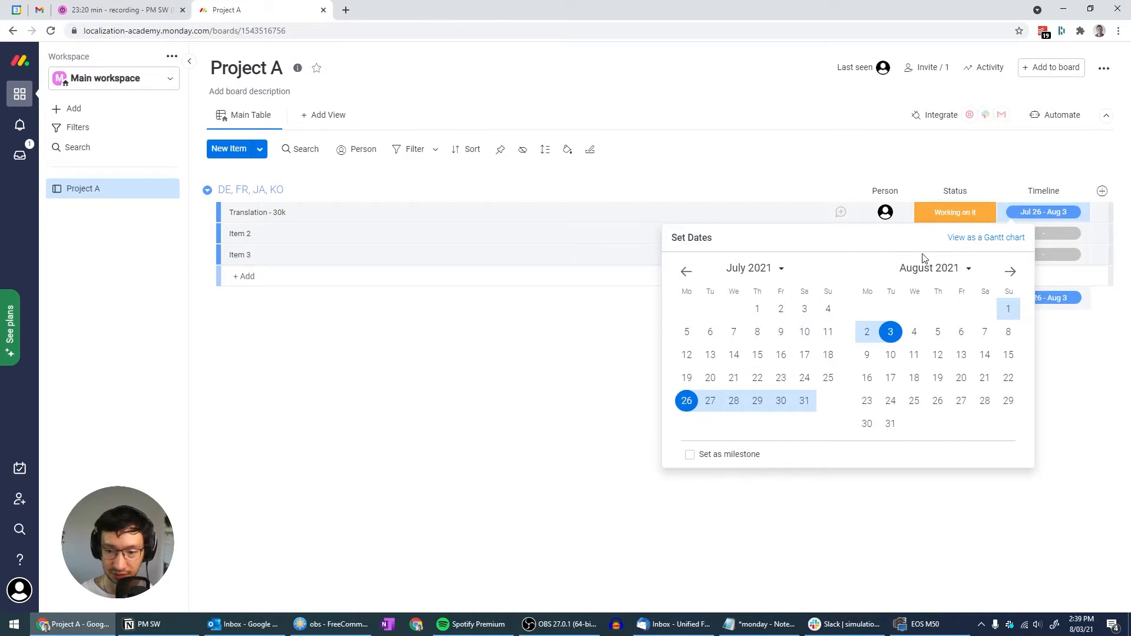
left_click(967, 360)
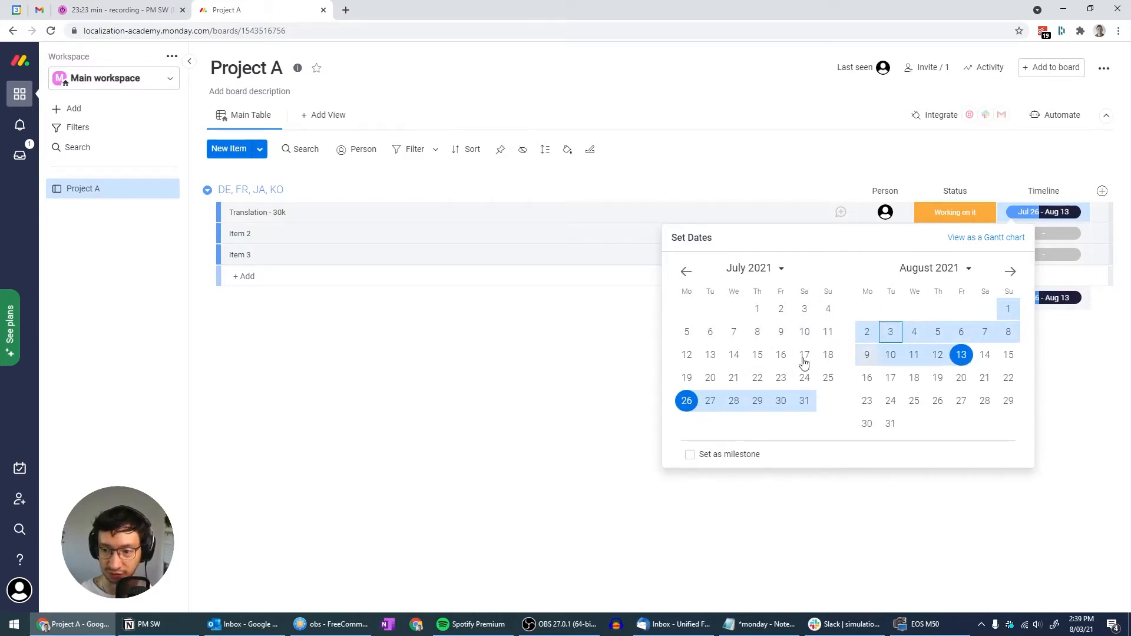
left_click(592, 360)
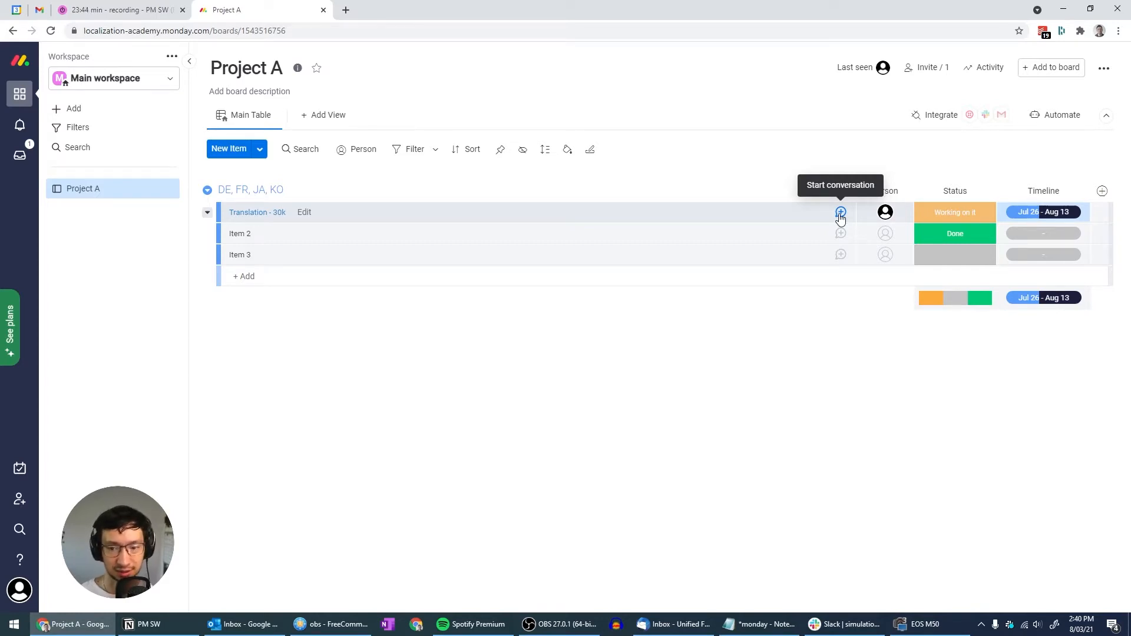
Step: Try adding a subitem to the "Translation - 30k" item and delete that subitem again
left_click(209, 215)
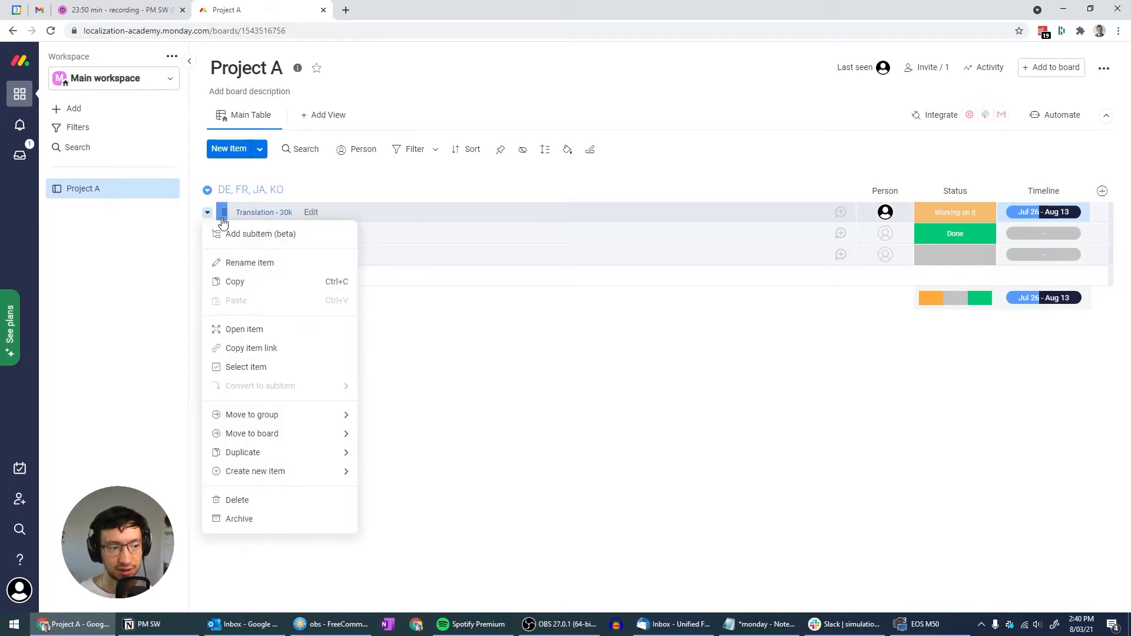
left_click(259, 232)
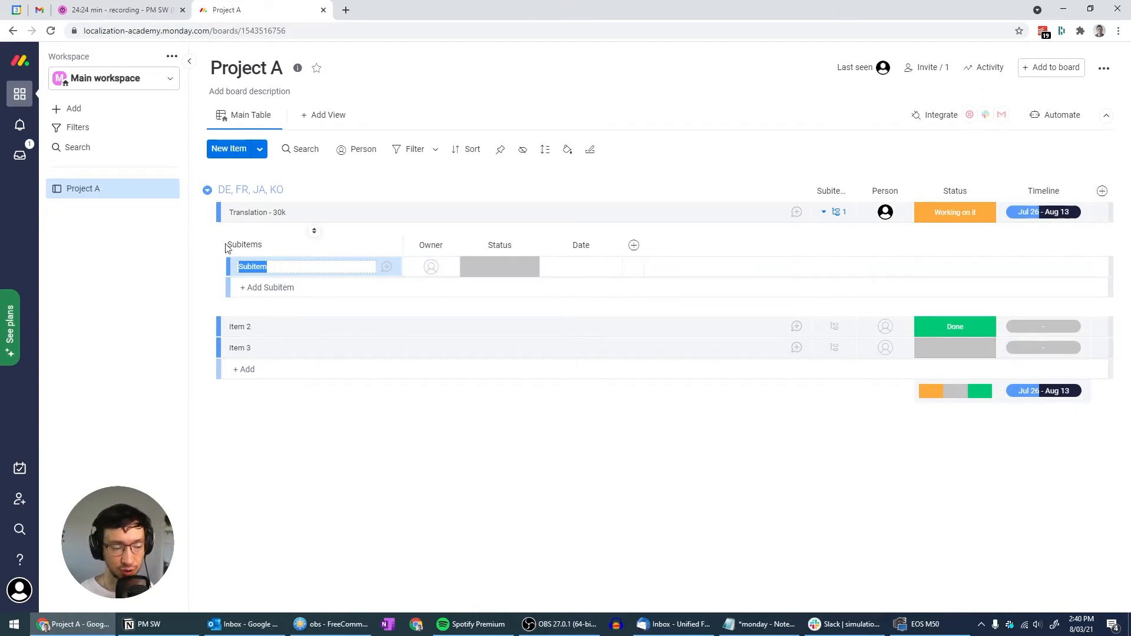
left_click(207, 212)
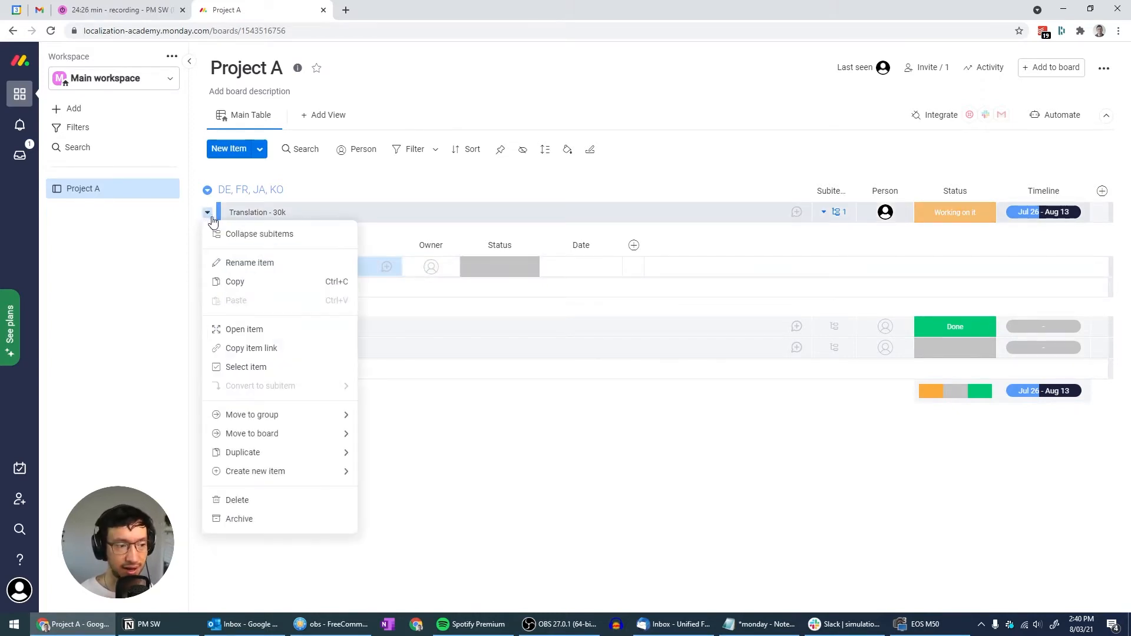
left_click(159, 280)
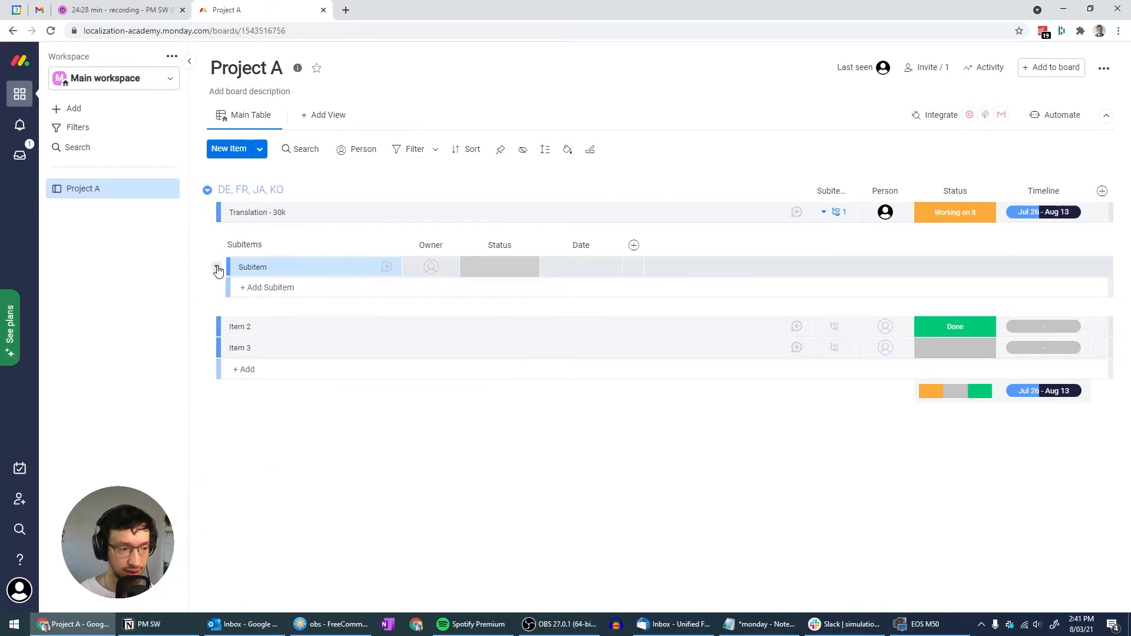
left_click(217, 267)
left_click(239, 506)
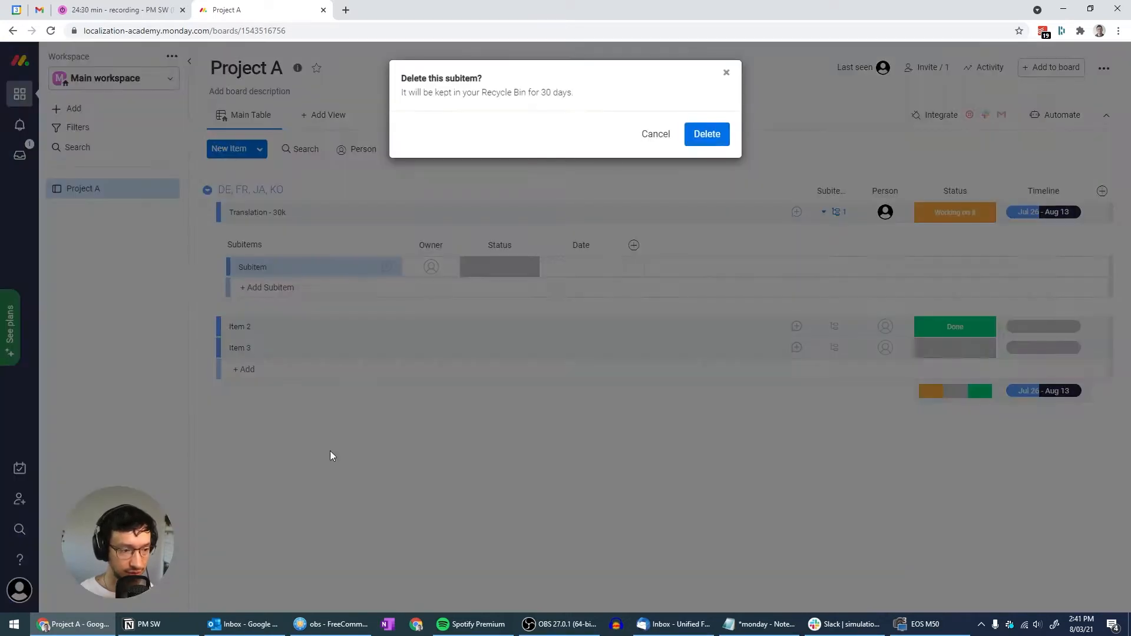
left_click(691, 134)
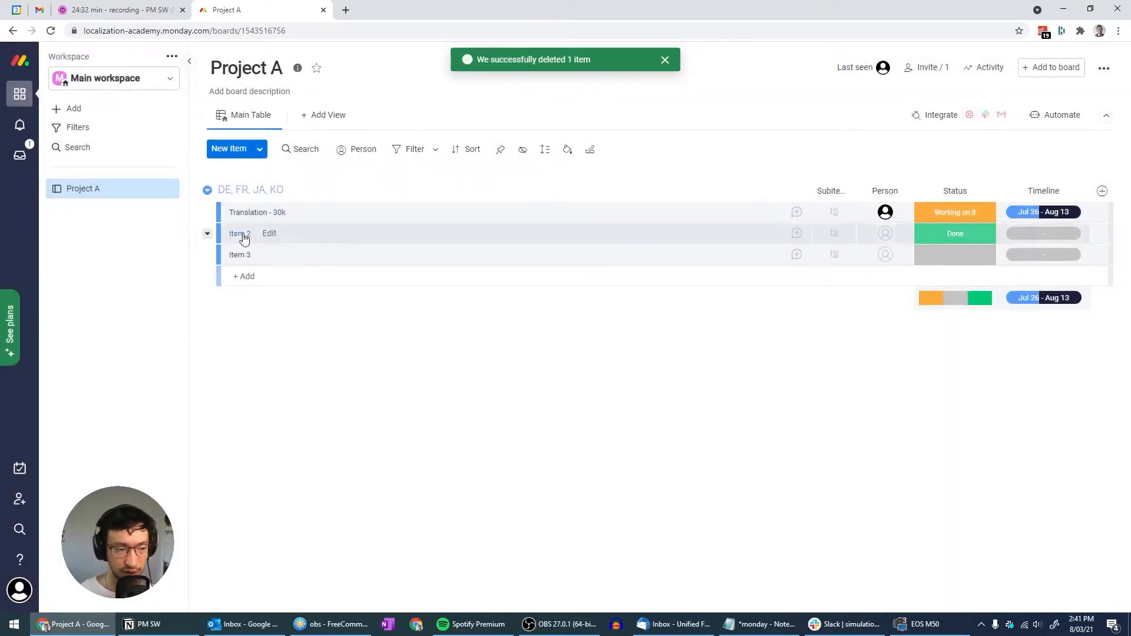
Step: Add a subitem to the "Translation - 30k" item
left_click(208, 214)
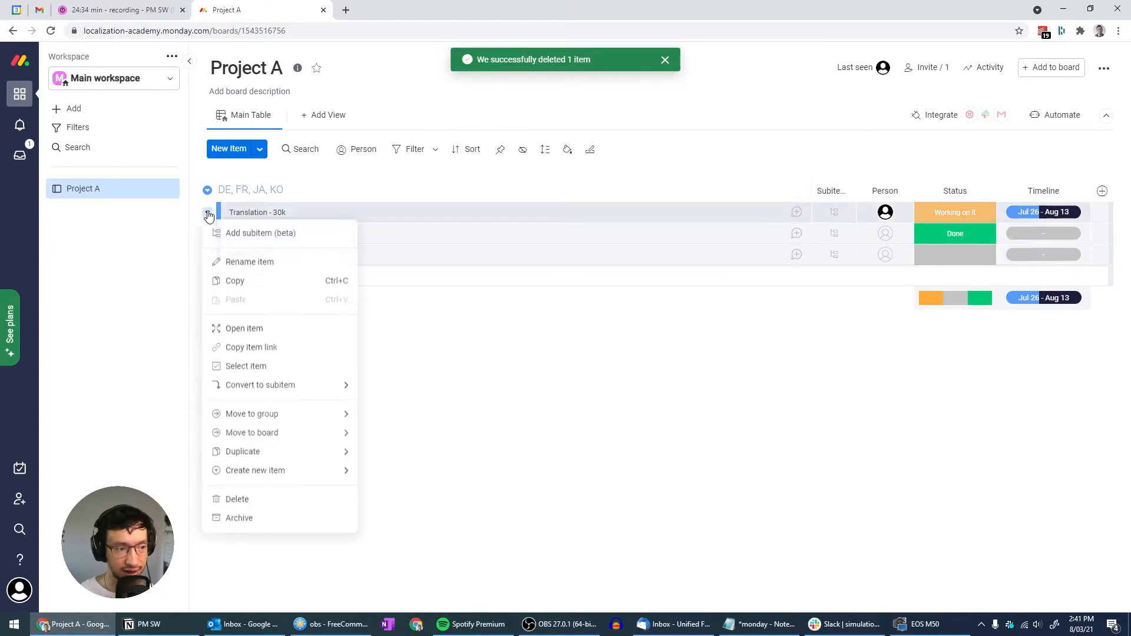
left_click(254, 235)
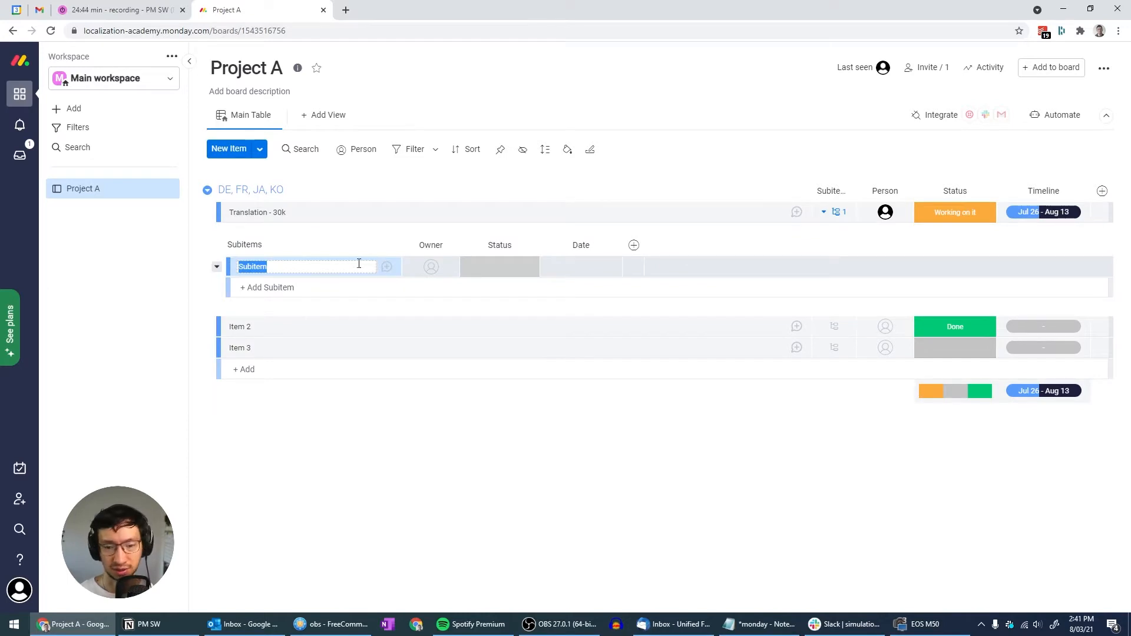
left_click(217, 268)
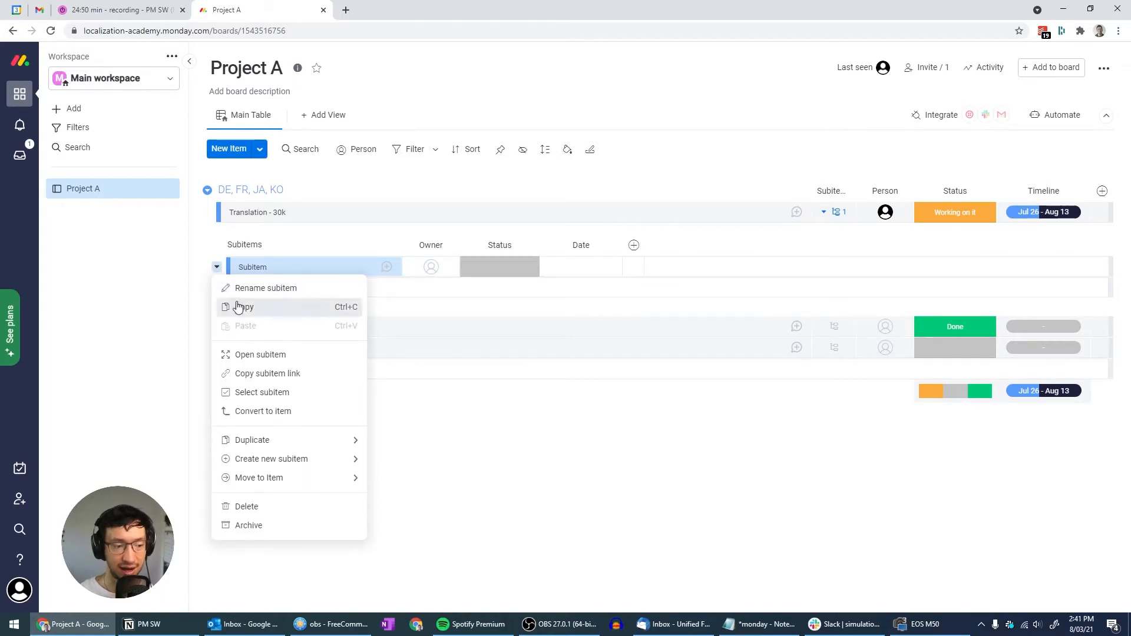
mouse_move(277, 461)
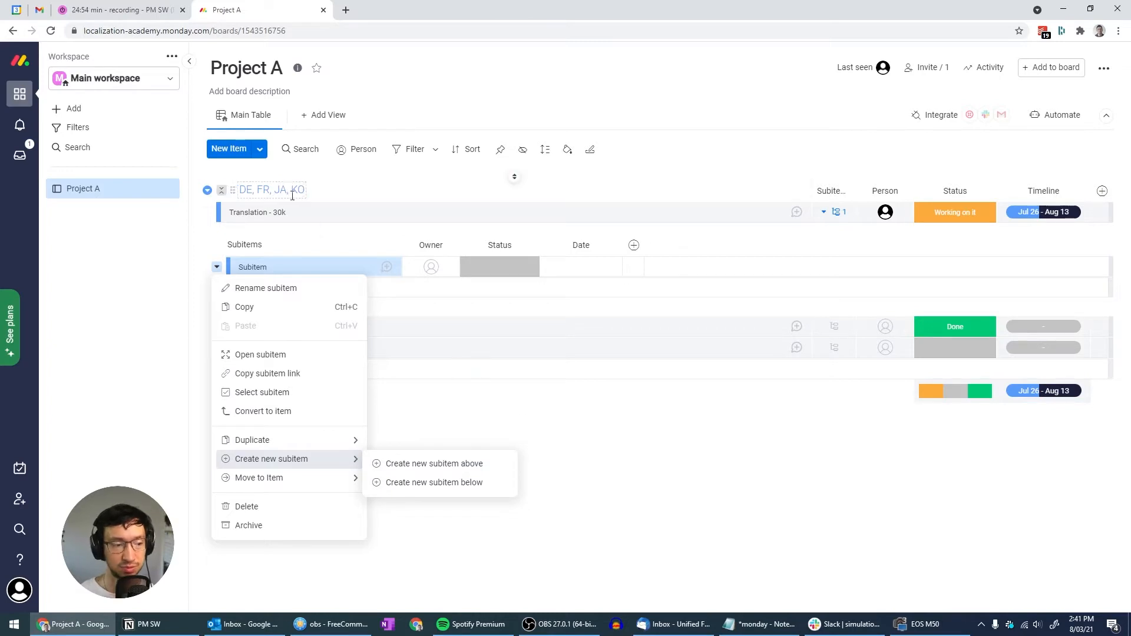
left_click(606, 454)
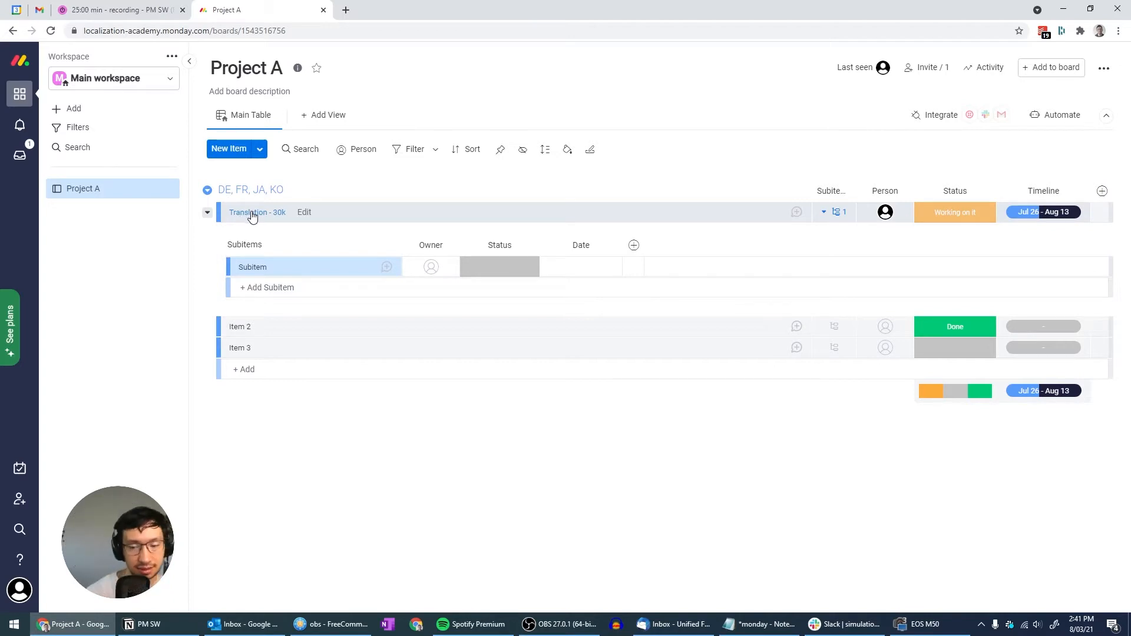
Step: Rename the new subitem as "DE - translation" and copy that name for reuse
left_click(287, 268)
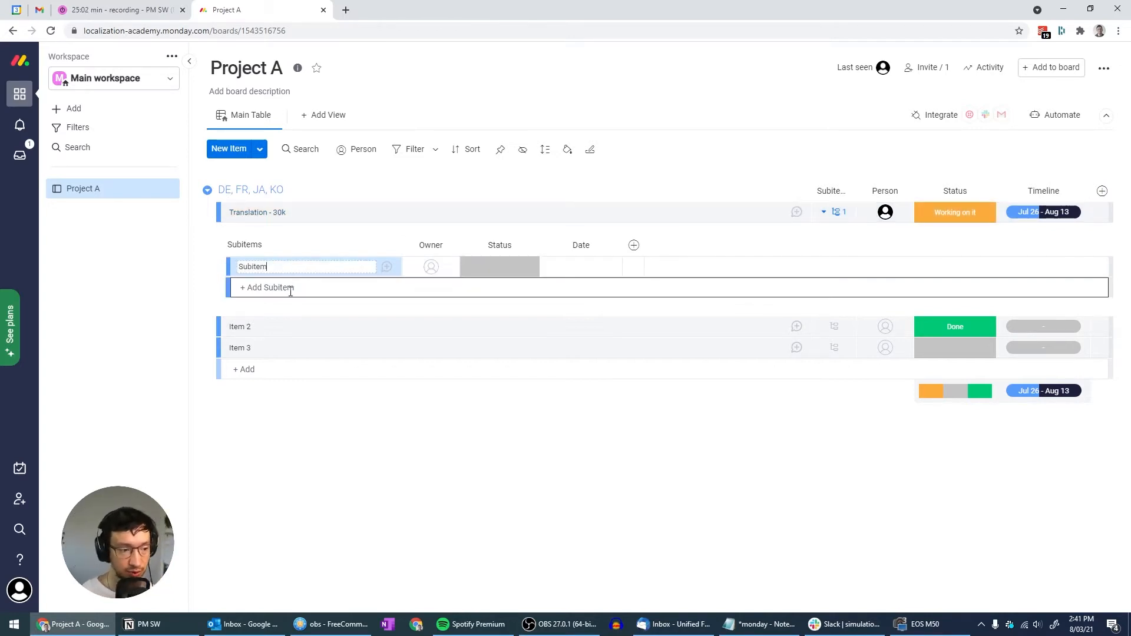
key("ctrl+a")
type("DE - translation")
key("ctrl+a")
key("ctrl+c")
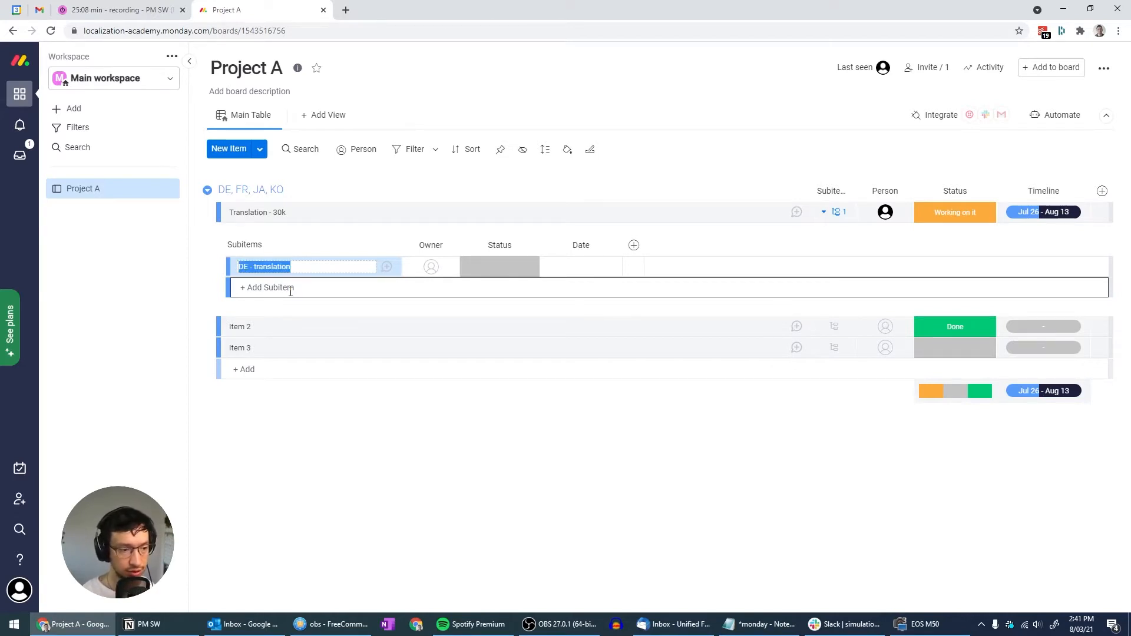
key("Return")
Step: Add a second subitem named "FR - translation" under "Translation - 30k", reusing the copied name
left_click(291, 292)
key("ctrl+v")
key("Home")
key("Delete")
key("Delete")
type("FR")
key("Return")
Step: Add a third subitem named "JA - translation" under "Translation - 30k"
key("ctrl+v")
key("Home")
key("Delete")
key("Delete")
type("JA")
key("Return")
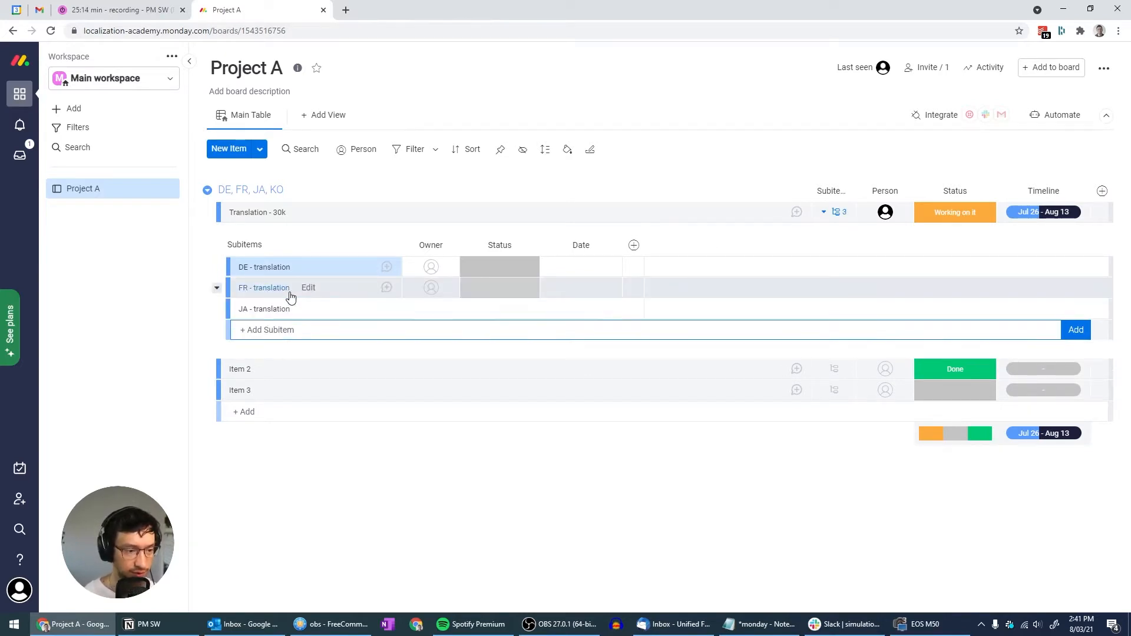
Step: Add a fourth subitem named "KO - translation" under "Translation - 30k"
type("JA - translation")
key("Home")
key("Delete")
key("Delete")
type("KO")
key("Return")
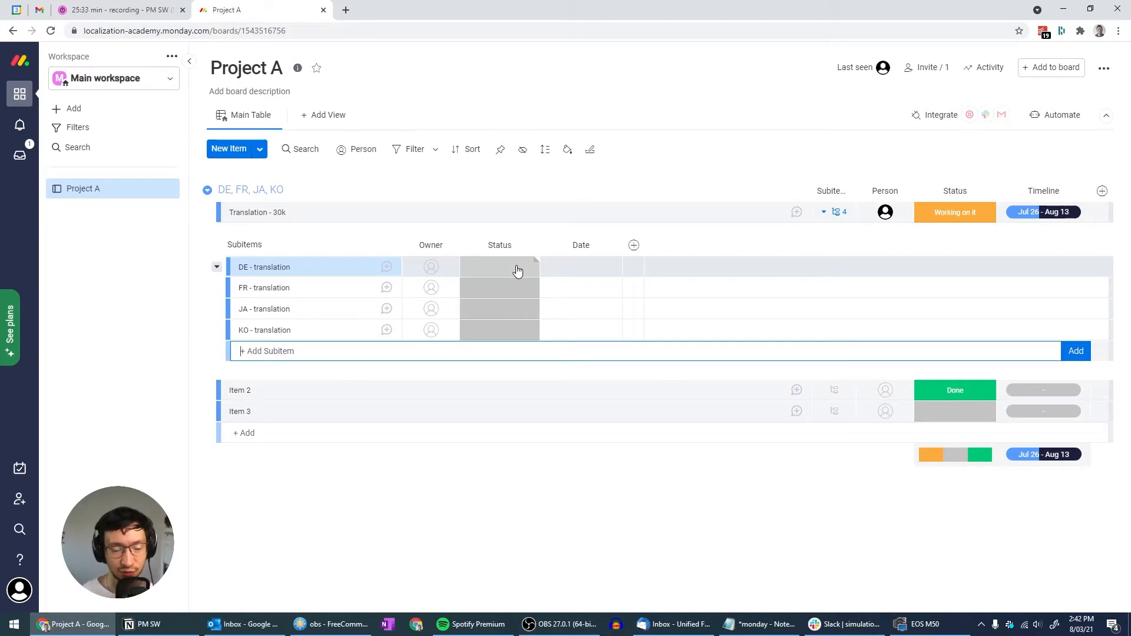
Step: Remove the "Stuck", "Working on it" and "Done" labels from the subitems' Status column
left_click(517, 270)
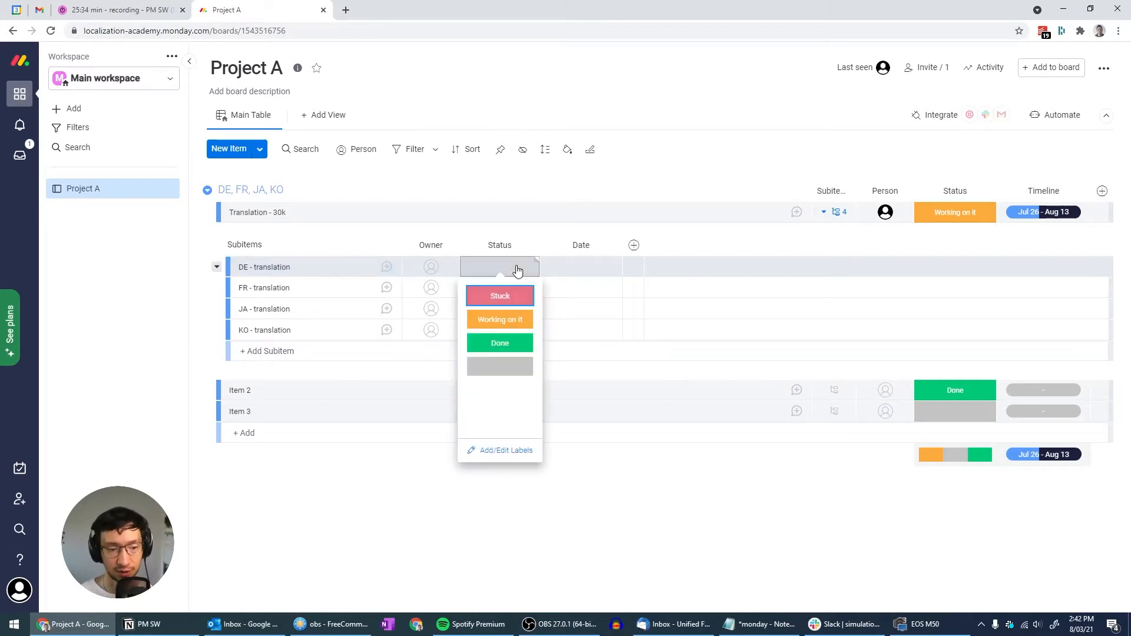
left_click(505, 450)
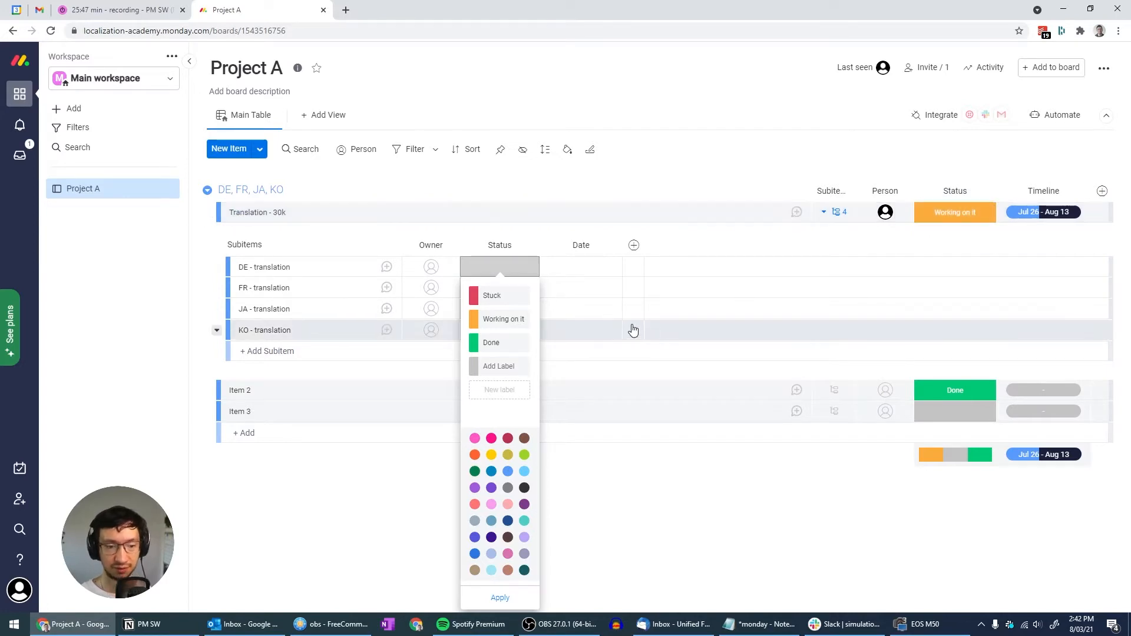
left_click(533, 294)
left_click(533, 283)
left_click(533, 284)
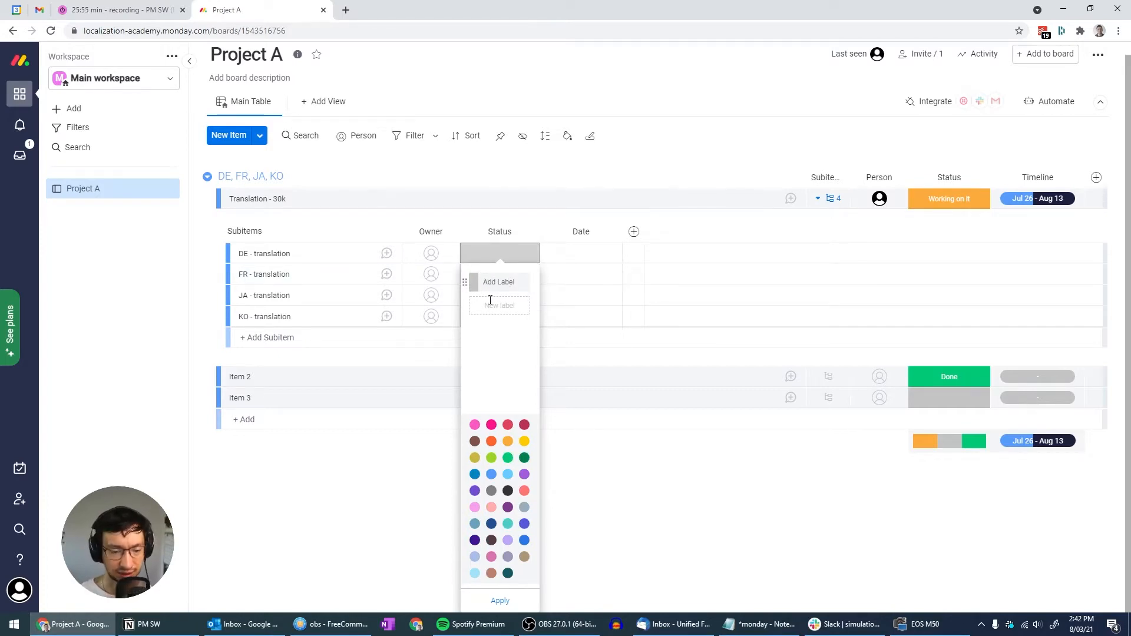
Step: Add four unnamed subitem status labels and order them orange, light green, yellow, green, with the blank grey label last
left_click(507, 441)
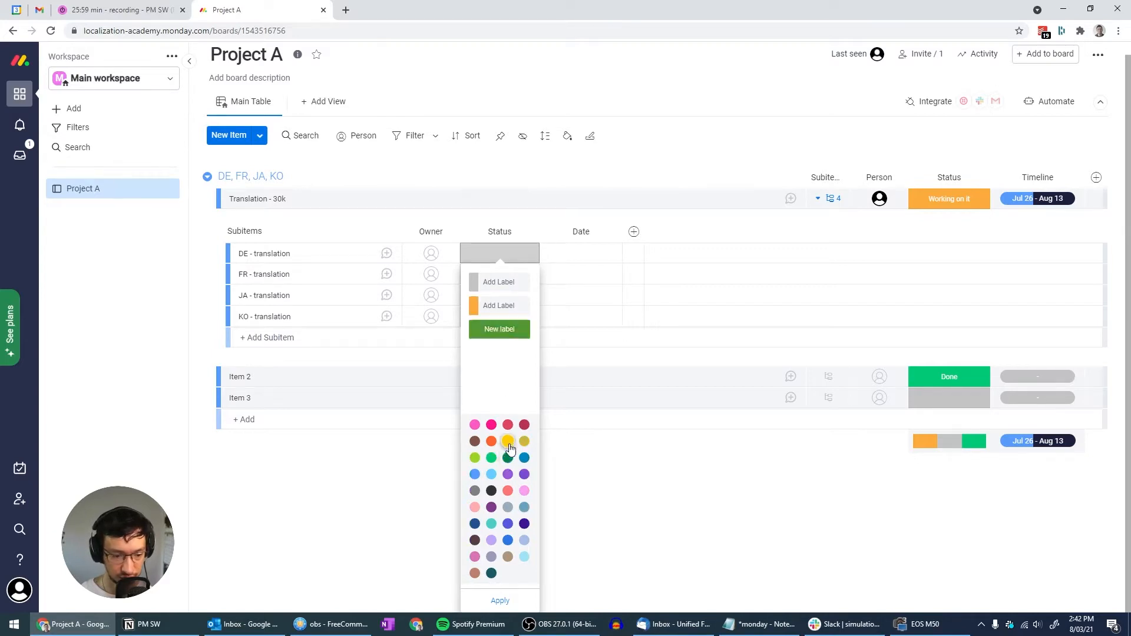
left_click(508, 442)
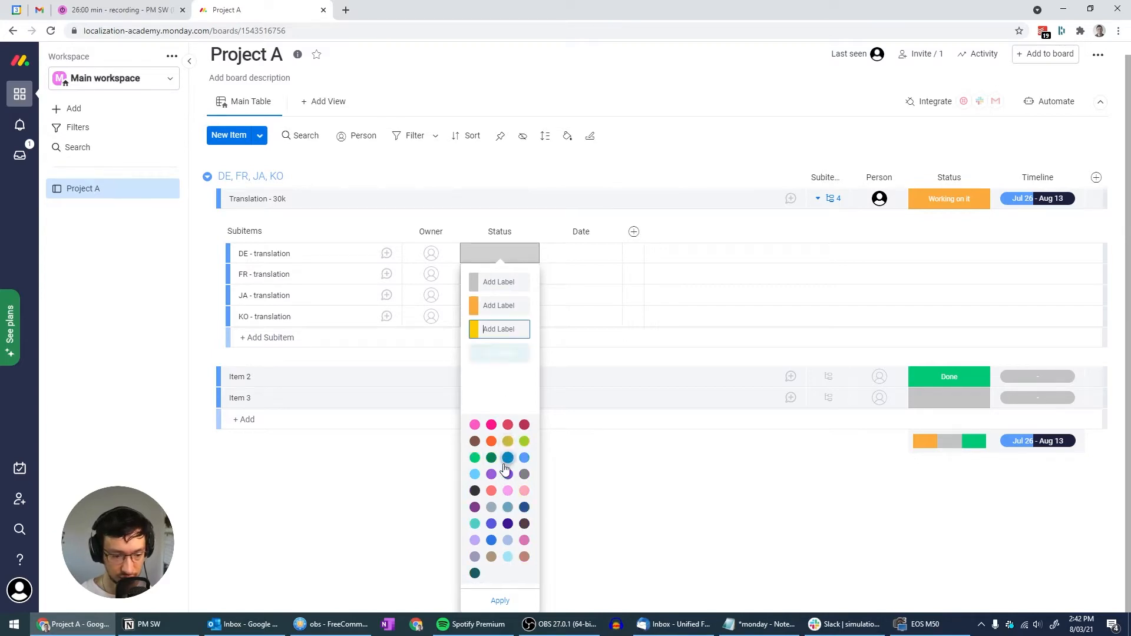
left_click(524, 441)
left_click(524, 454)
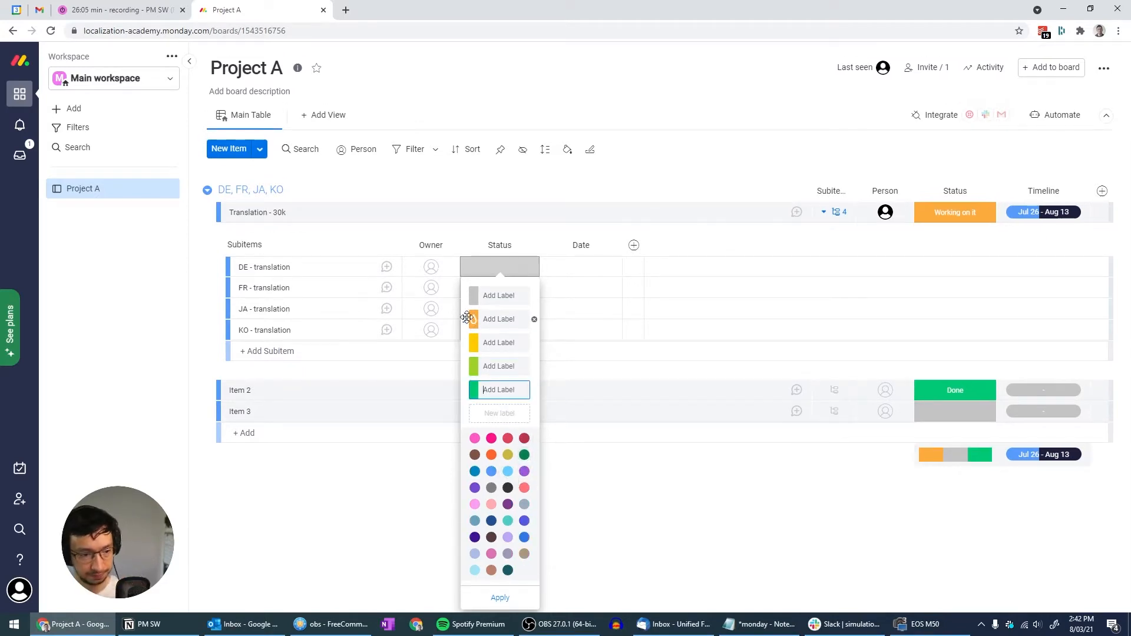
left_click_drag(465, 296, 463, 392)
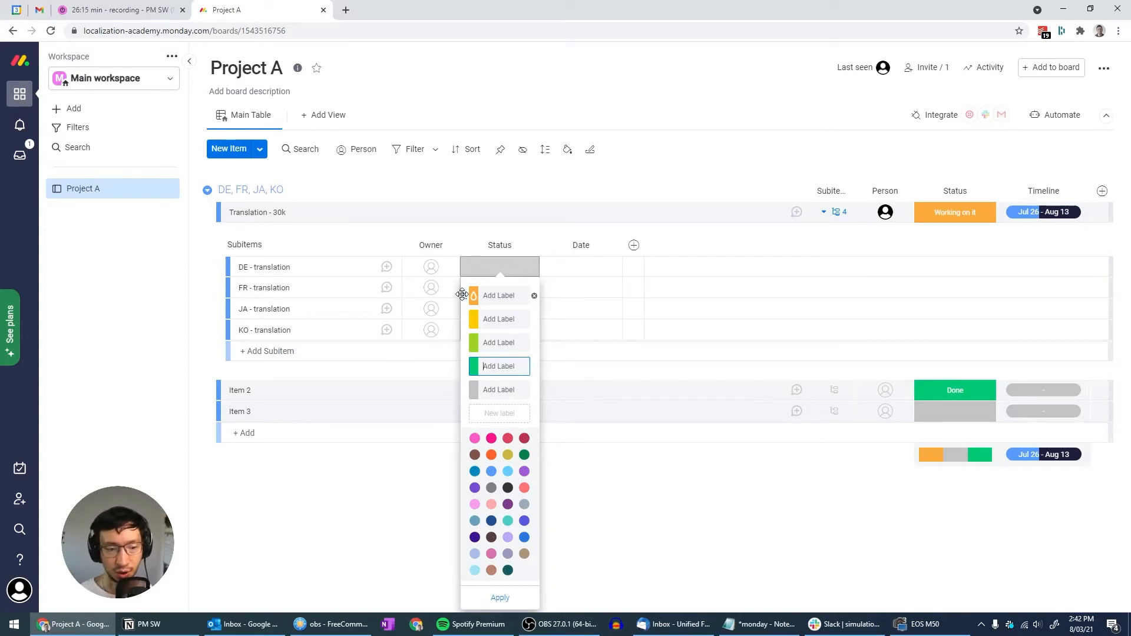
left_click_drag(464, 343, 465, 319)
Step: Name the orange status label "Heads-up sent" and the light green one "Heads-up confirmed"
left_click(499, 294)
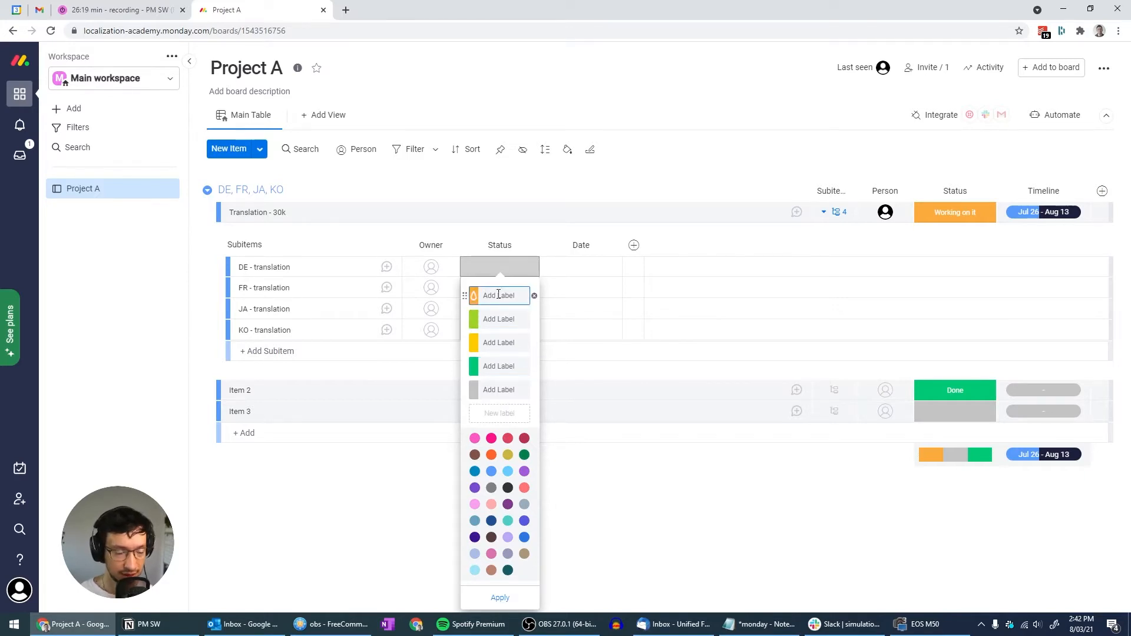
type("Heads")
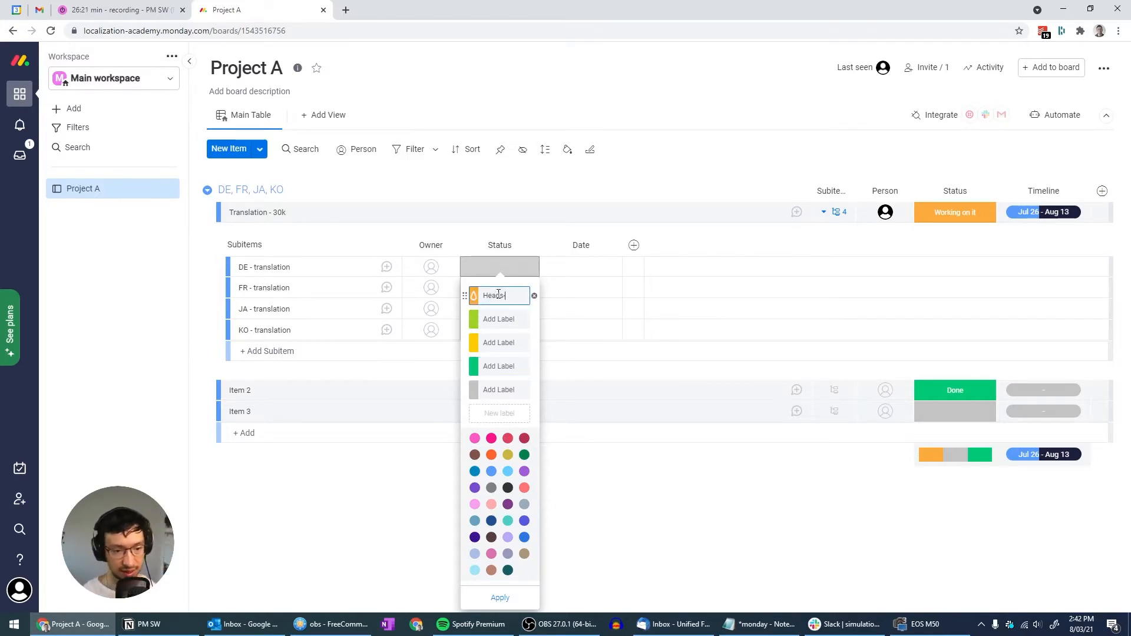
type("-up sent")
left_click(494, 319)
type("H")
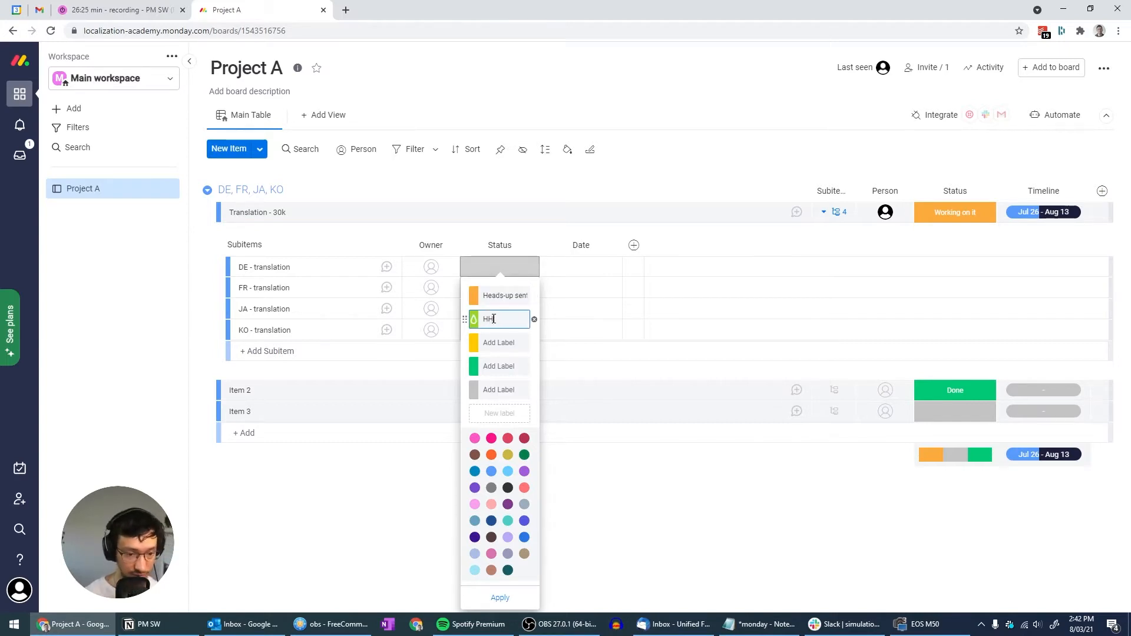
type("eads-up confirmed")
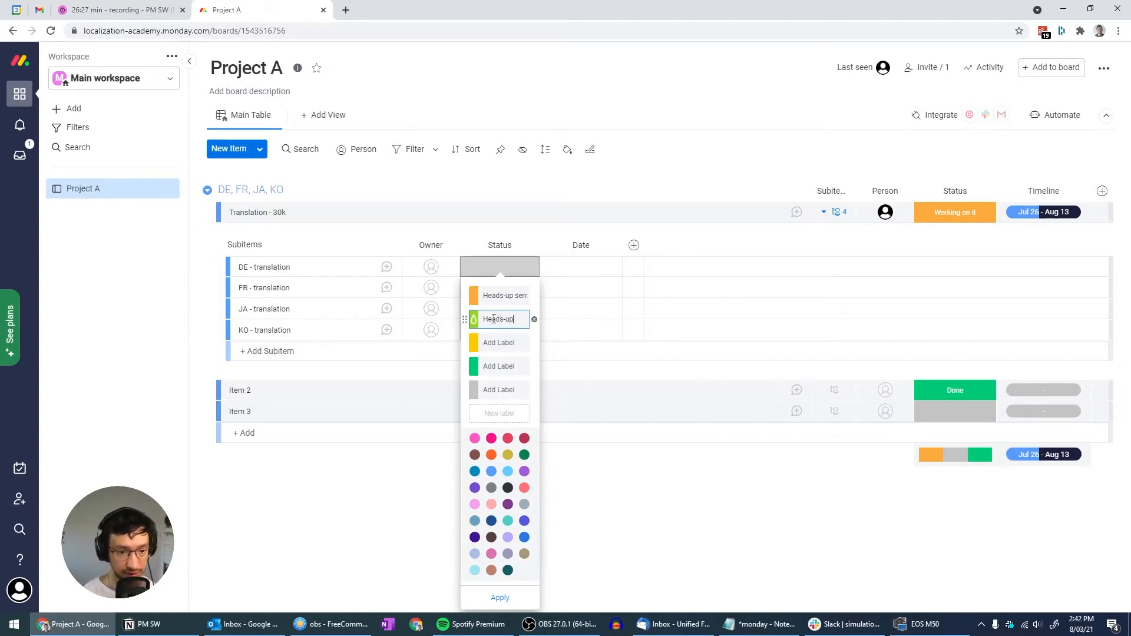
Step: Name the yellow status label "Handoff sent" and the green one "Handoff confirmed"
left_click(495, 344)
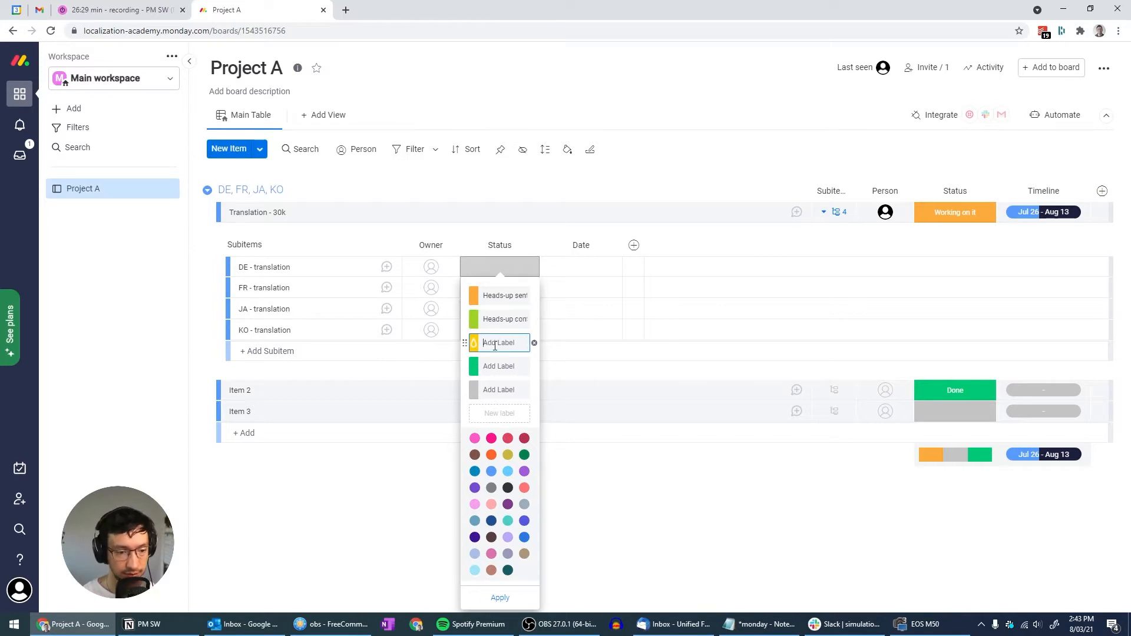
type("Handoff sent")
left_click(492, 367)
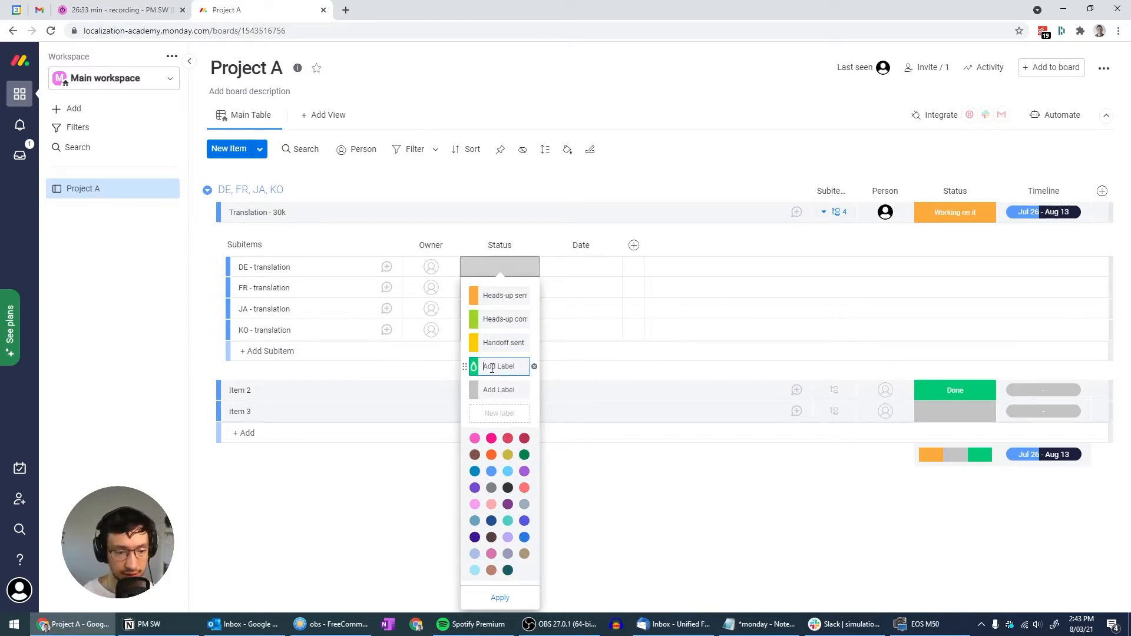
type("Handoff confirmed")
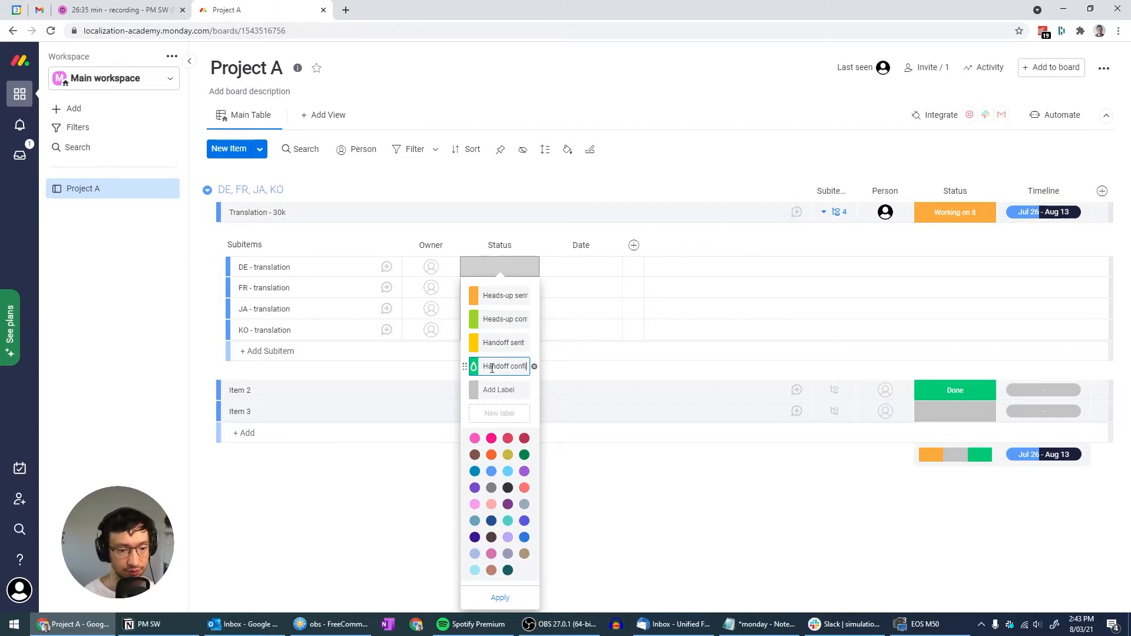
Step: Add a black "Delivered" status label above the blank grey one and apply the label changes
left_click(495, 391)
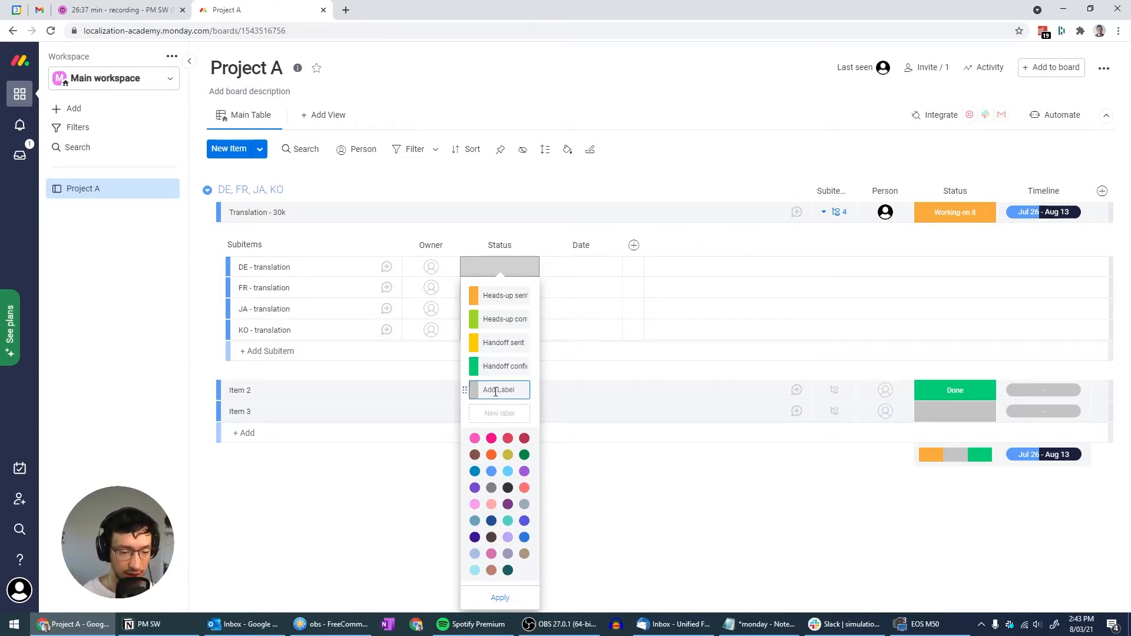
left_click(499, 413)
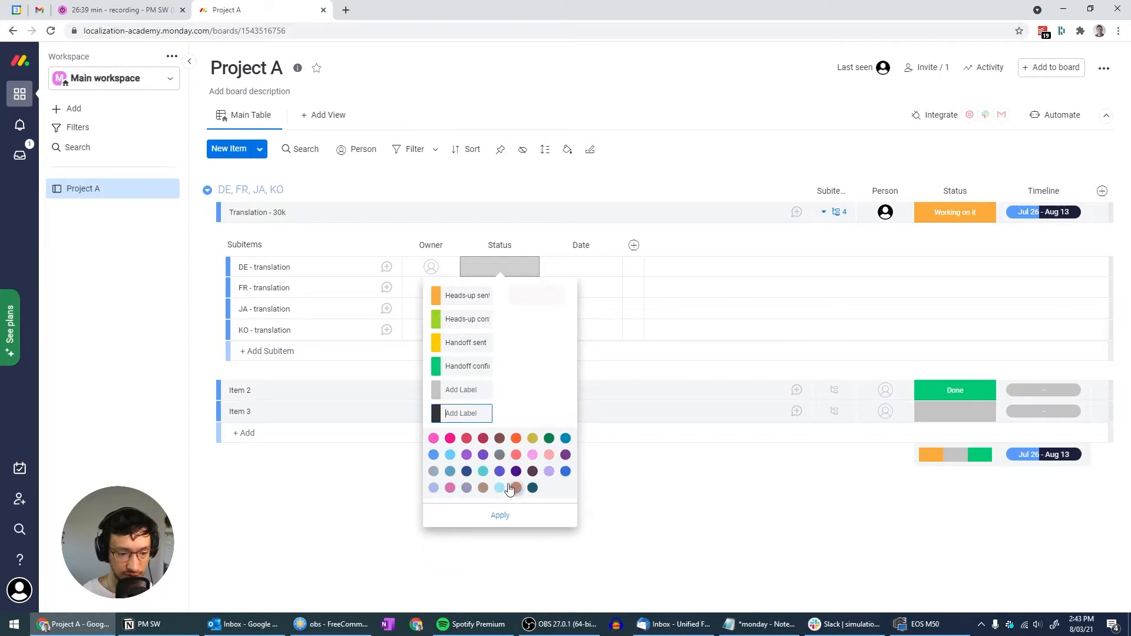
left_click(463, 391)
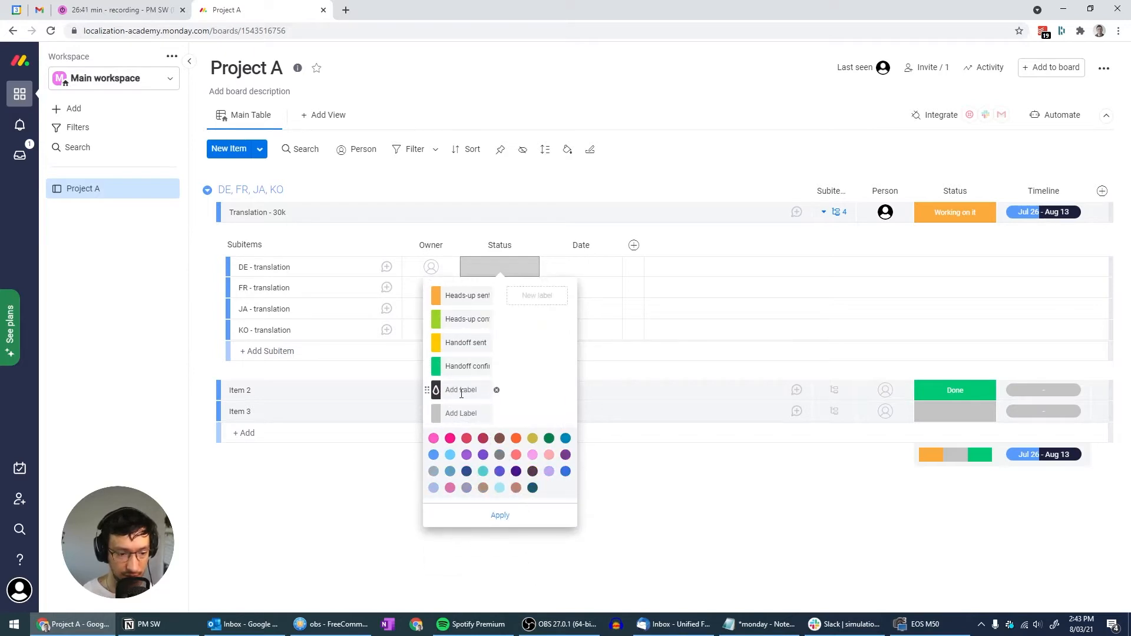
type("Delivered")
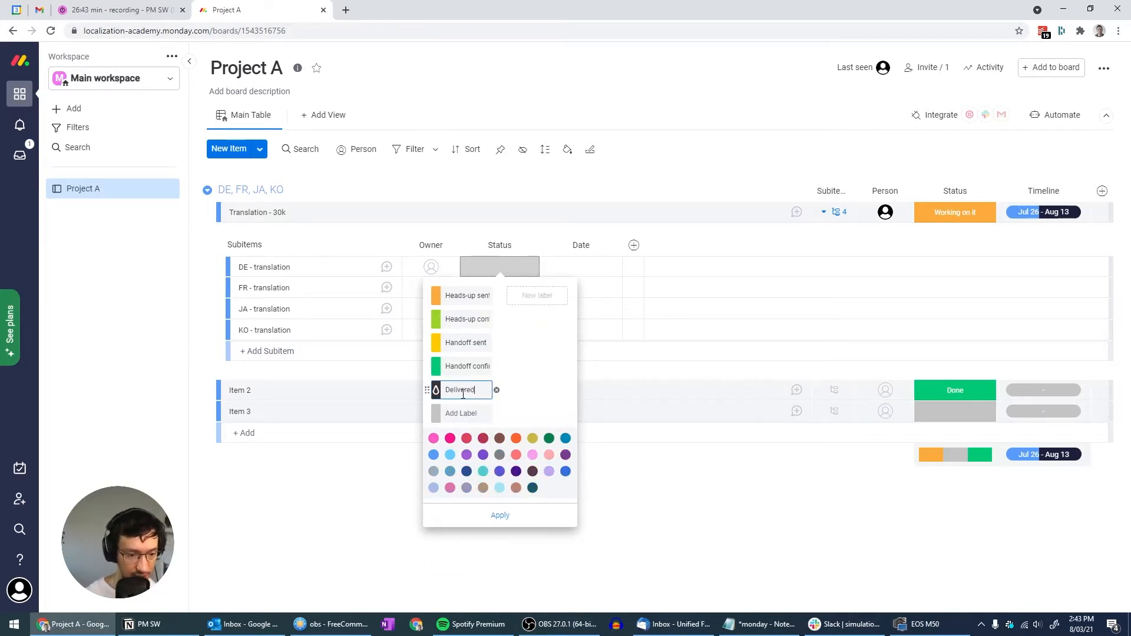
left_click(528, 408)
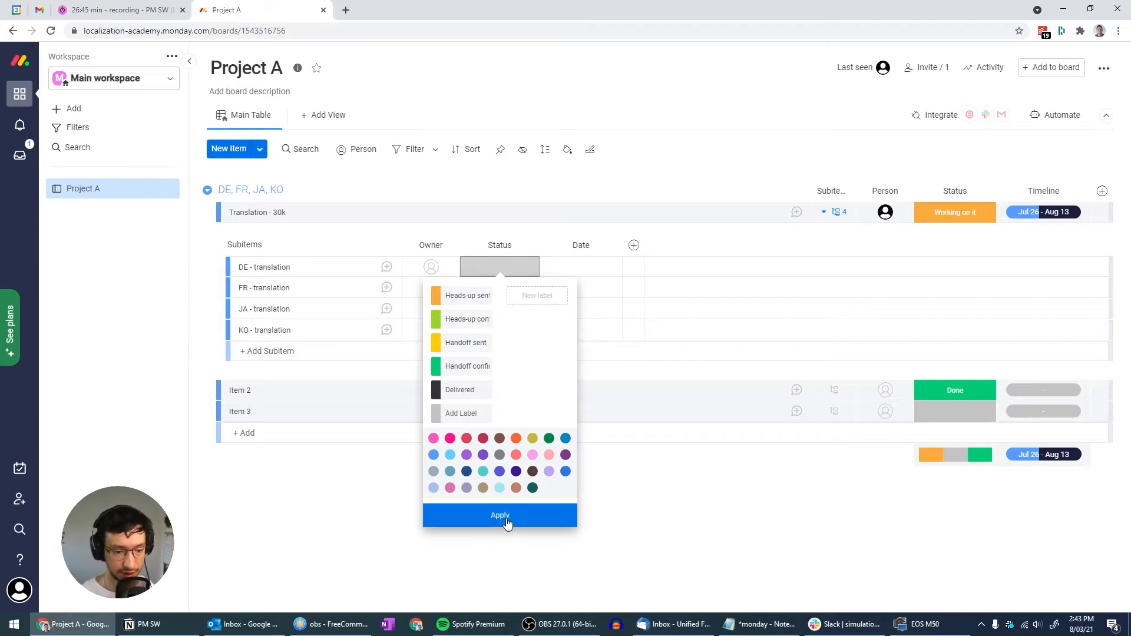
left_click(507, 523)
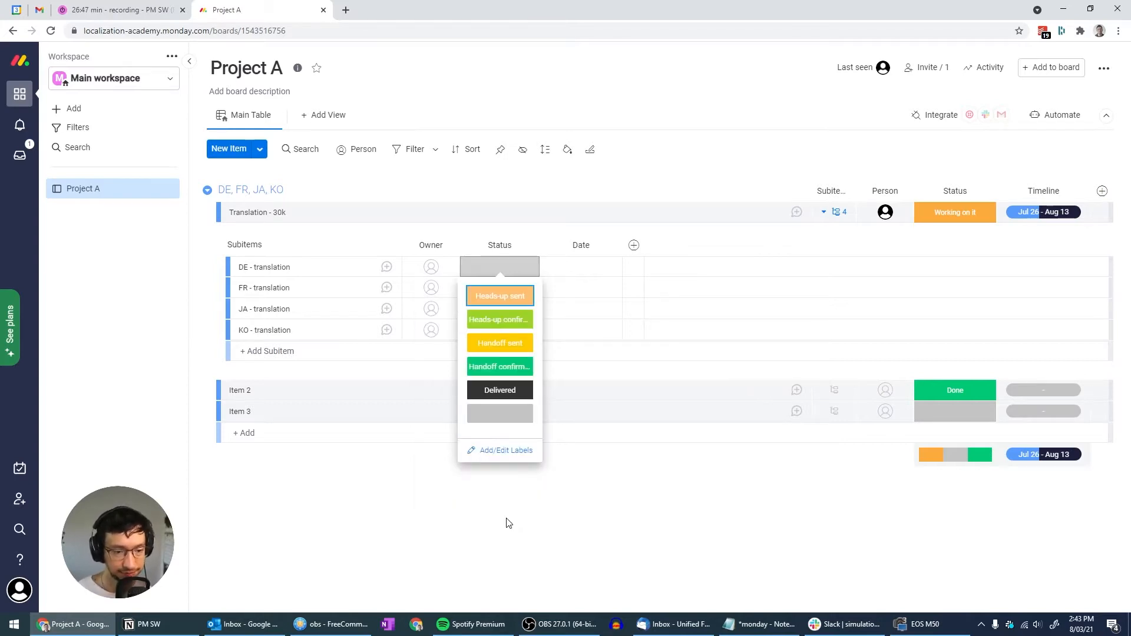
Step: Set the status of "DE - translation" to "Heads-up sent" and of "FR - translation" to "Heads-up confirmed"
left_click(507, 299)
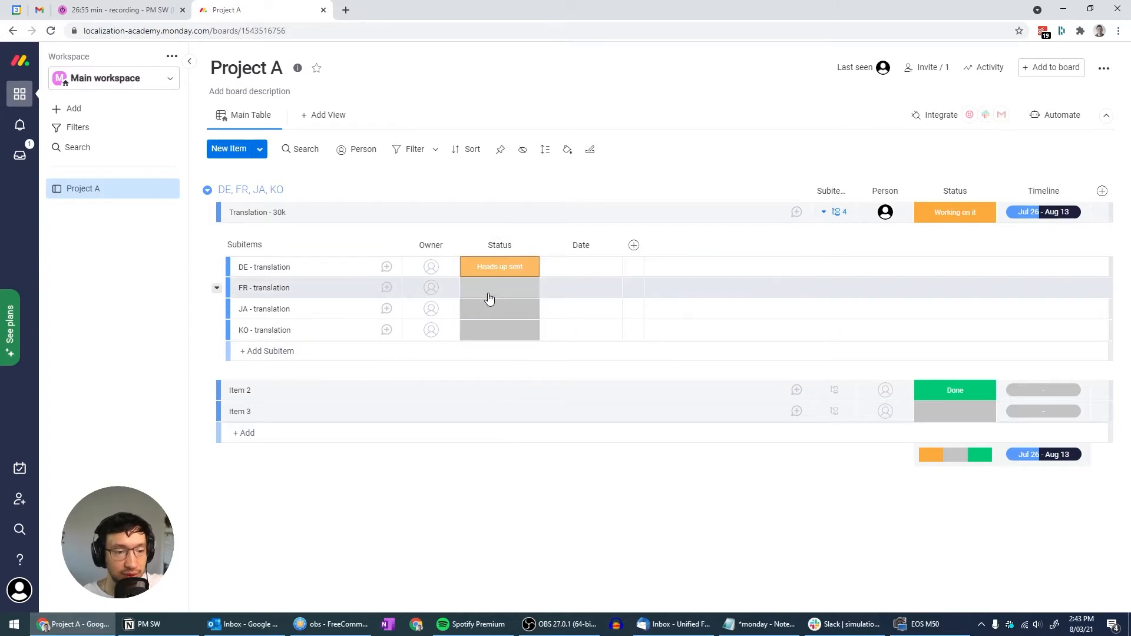
left_click(488, 297)
left_click(483, 340)
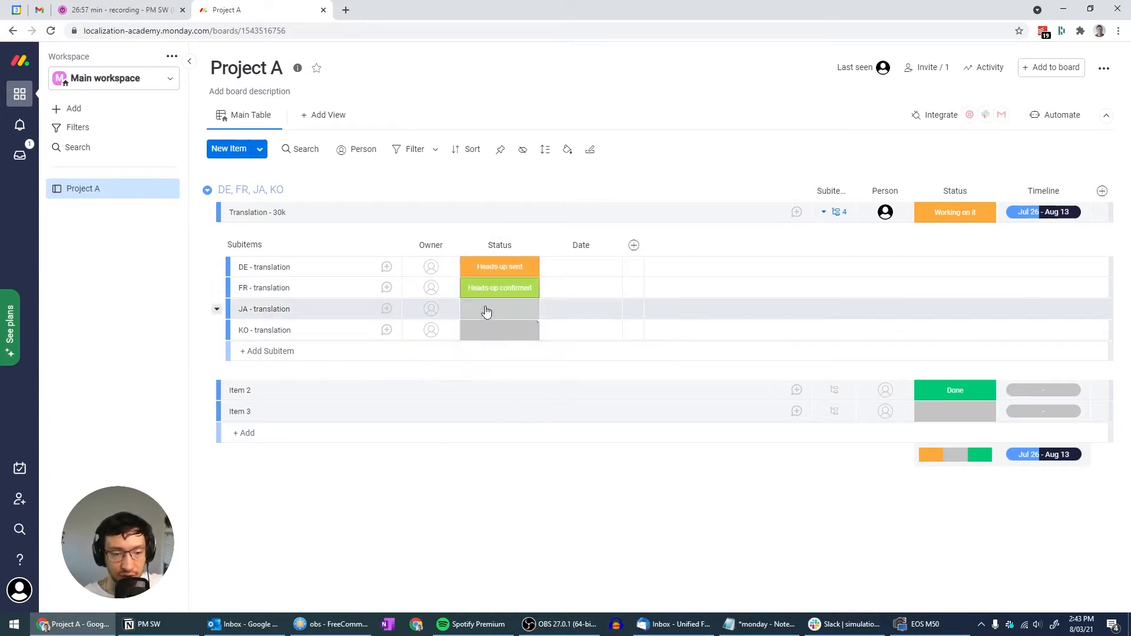
Step: Set the status of the DE, FR and JA translation subitems to "Handoff sent"
left_click(499, 275)
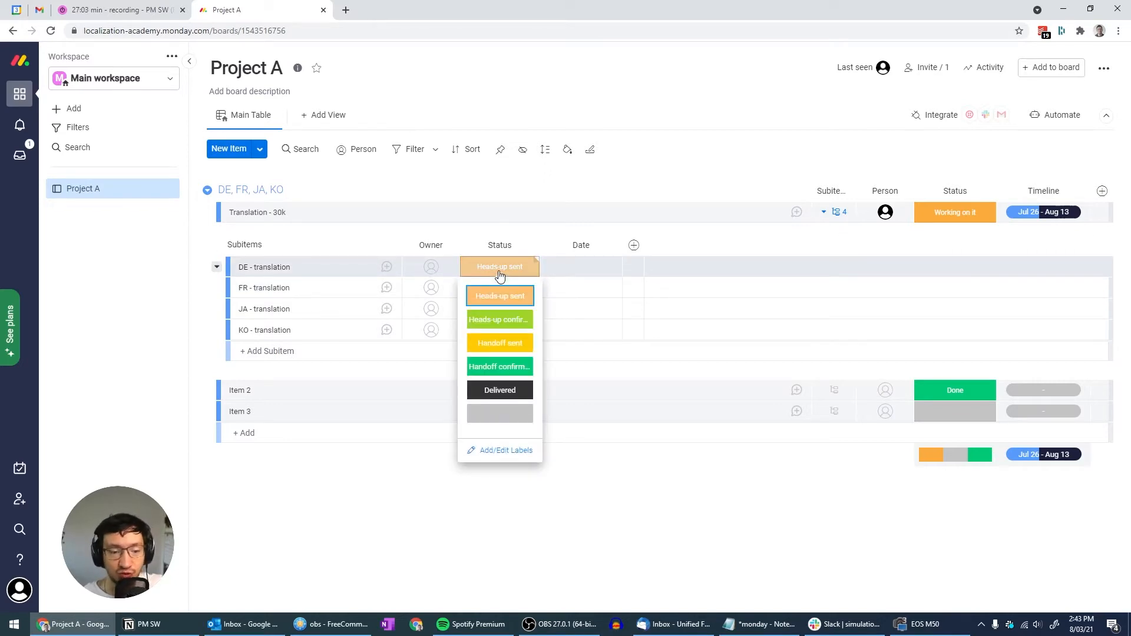
left_click(500, 344)
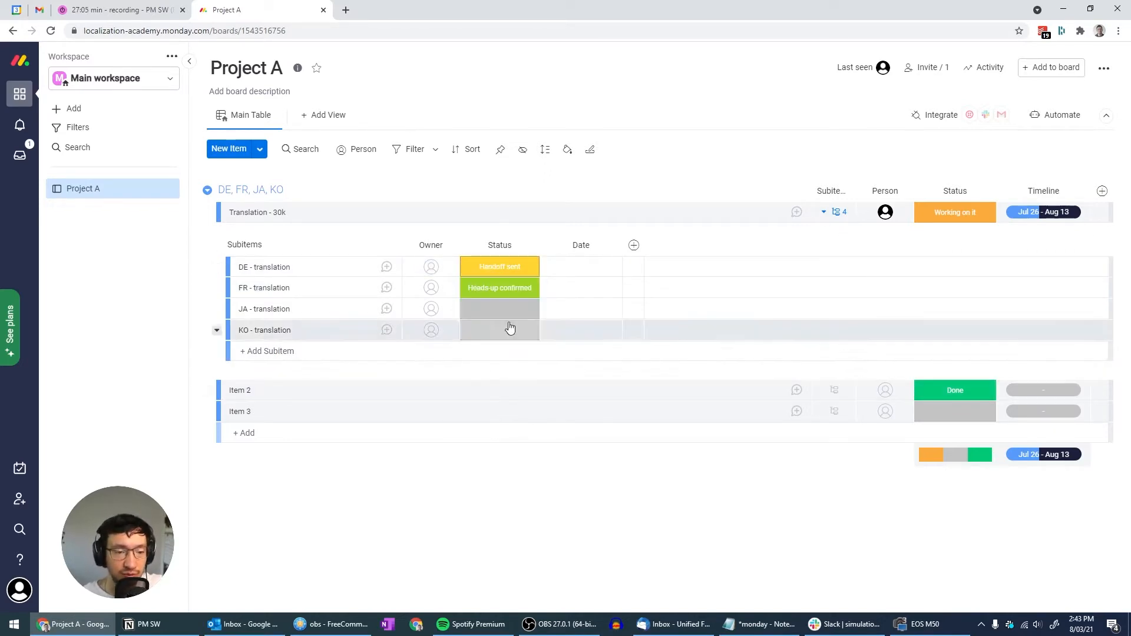
left_click(509, 295)
left_click(509, 366)
left_click(497, 308)
left_click(498, 389)
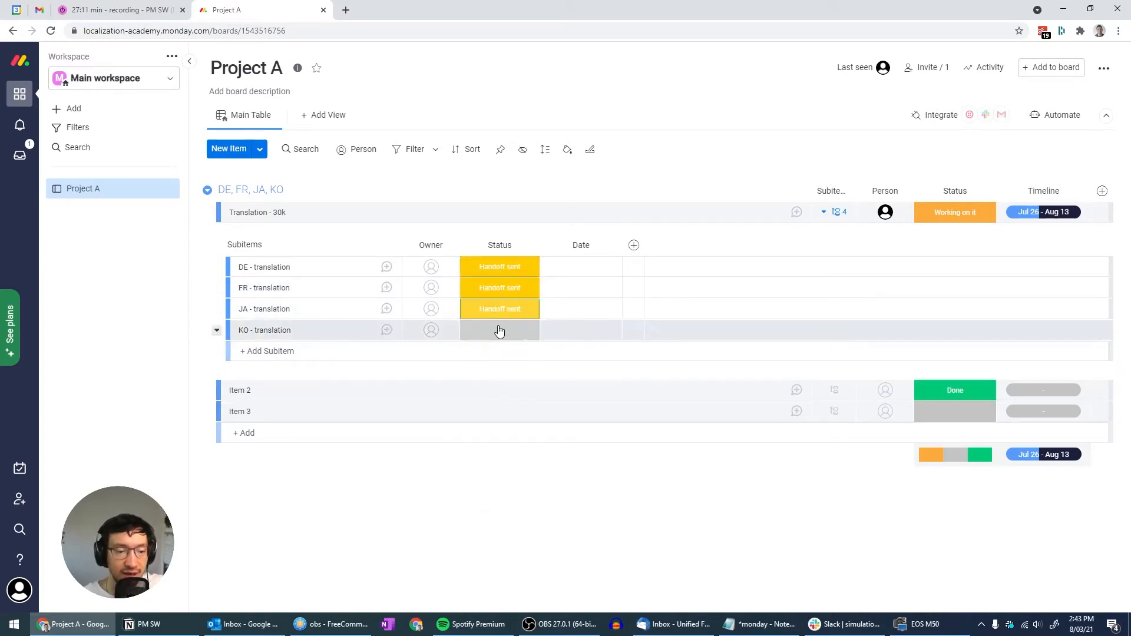
Step: Change the status of the "FR - translation" subitem to "Handoff confirmed"
left_click(503, 288)
left_click(503, 389)
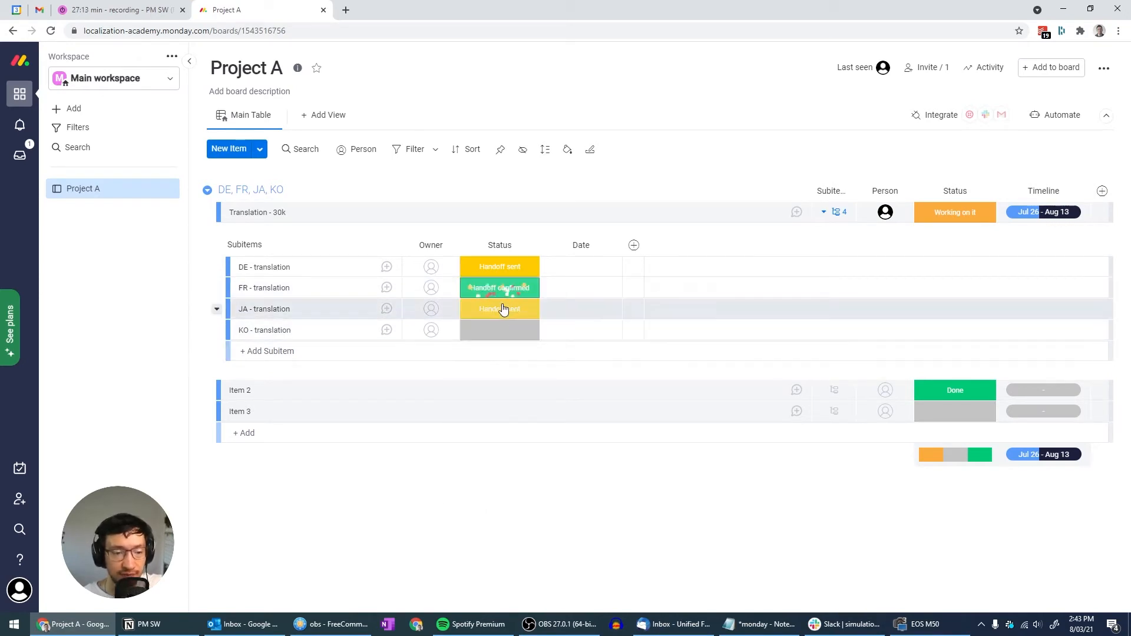
Step: Set the status of the "JA - translation" subitem to "Handoff confirmed"
left_click(502, 310)
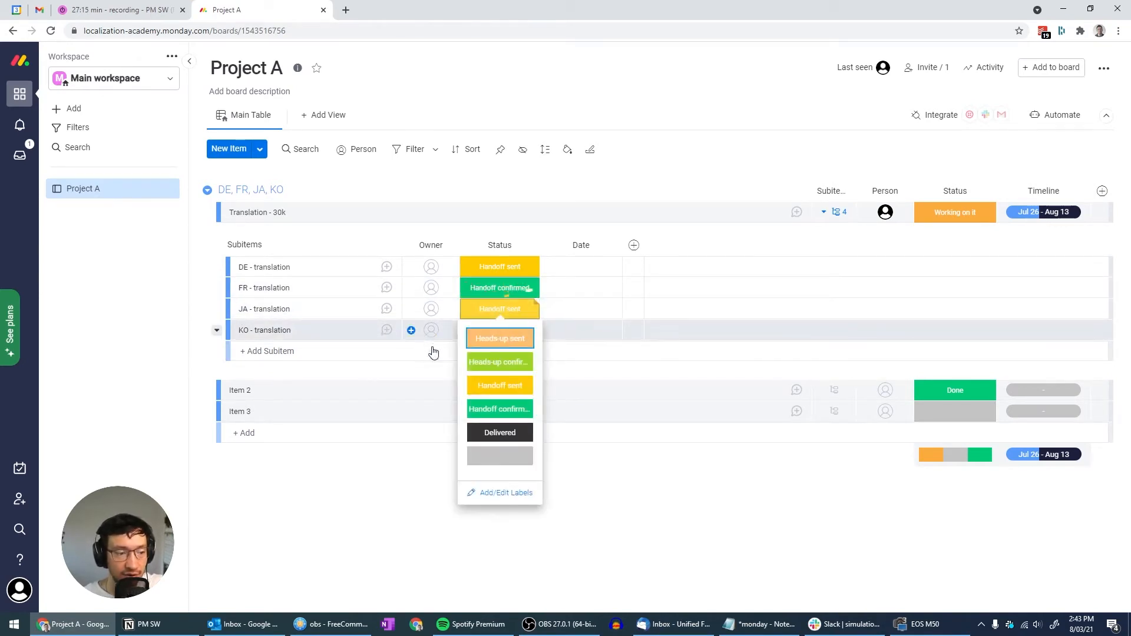
left_click(480, 409)
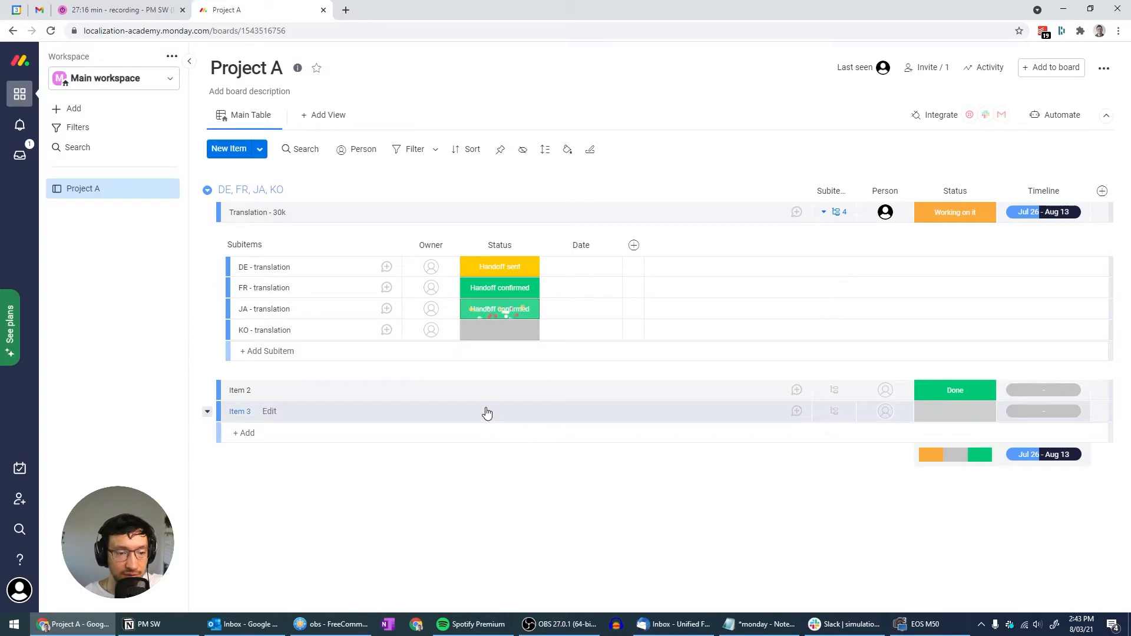
left_click(498, 311)
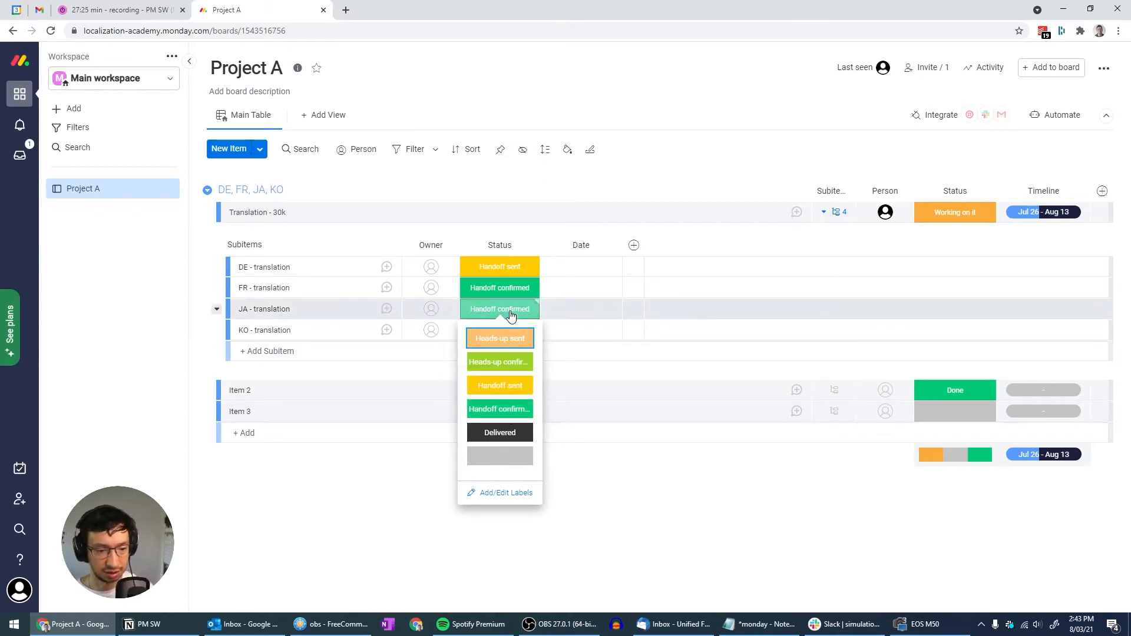
left_click(500, 492)
left_click(469, 409)
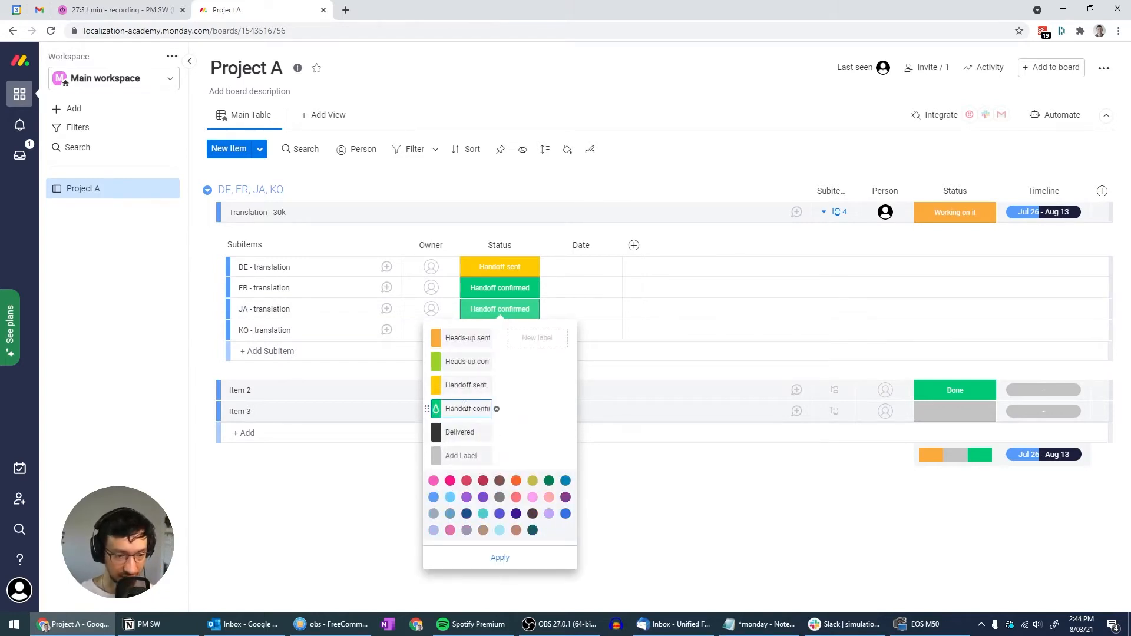
left_click(658, 513)
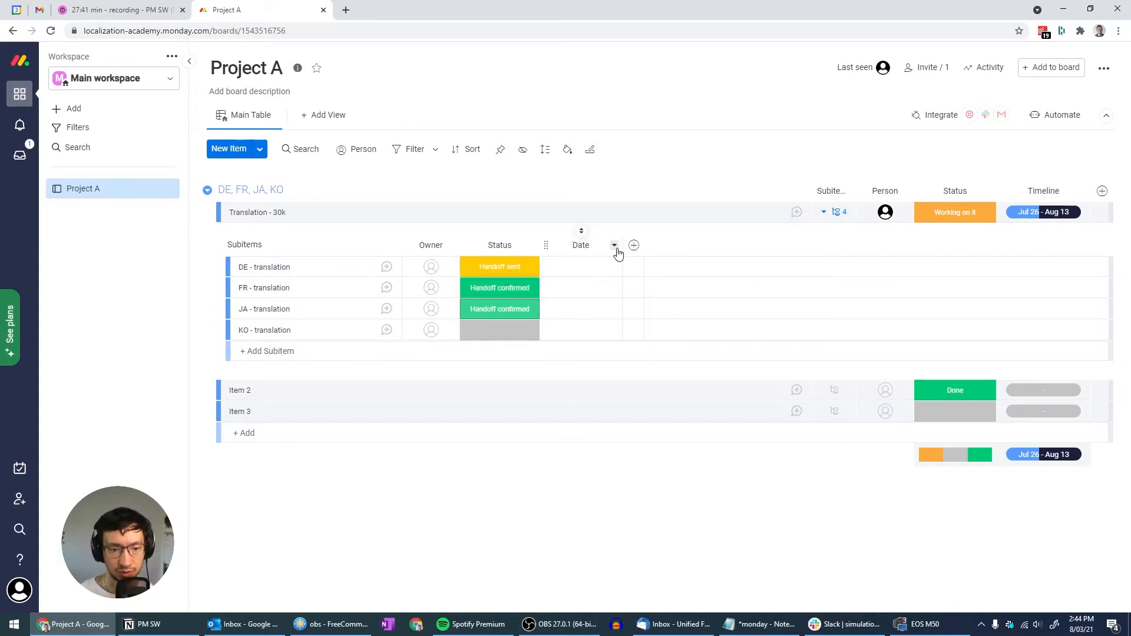
Step: Permanently delete the subitems' Date column and add a Timeline column in its place
left_click(614, 245)
left_click(639, 577)
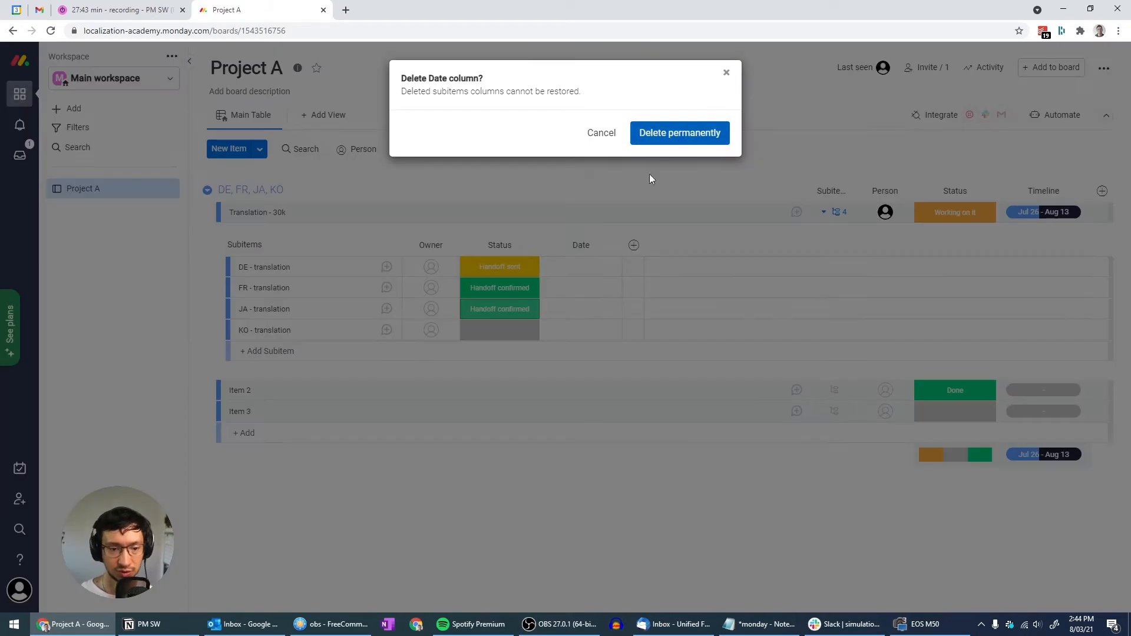
left_click(672, 132)
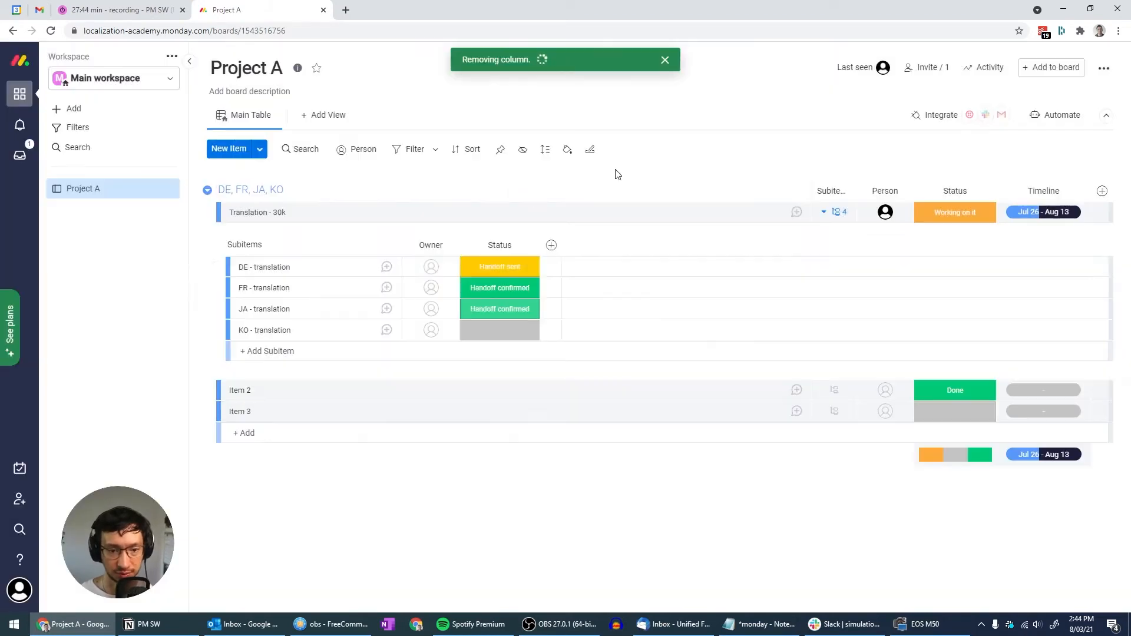
left_click(551, 245)
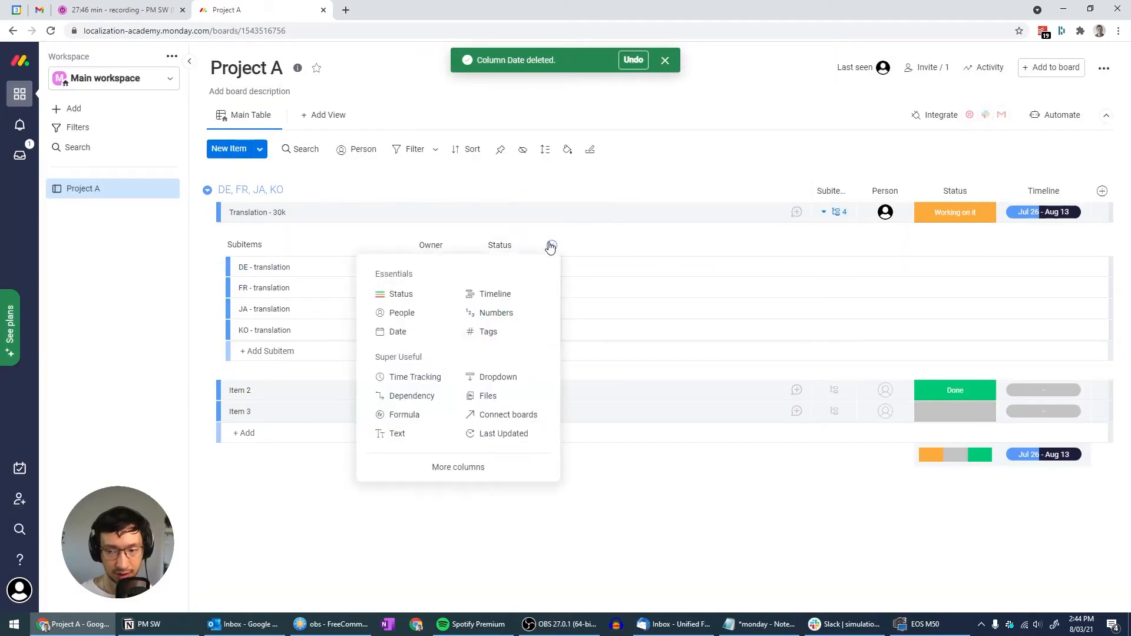
left_click(488, 294)
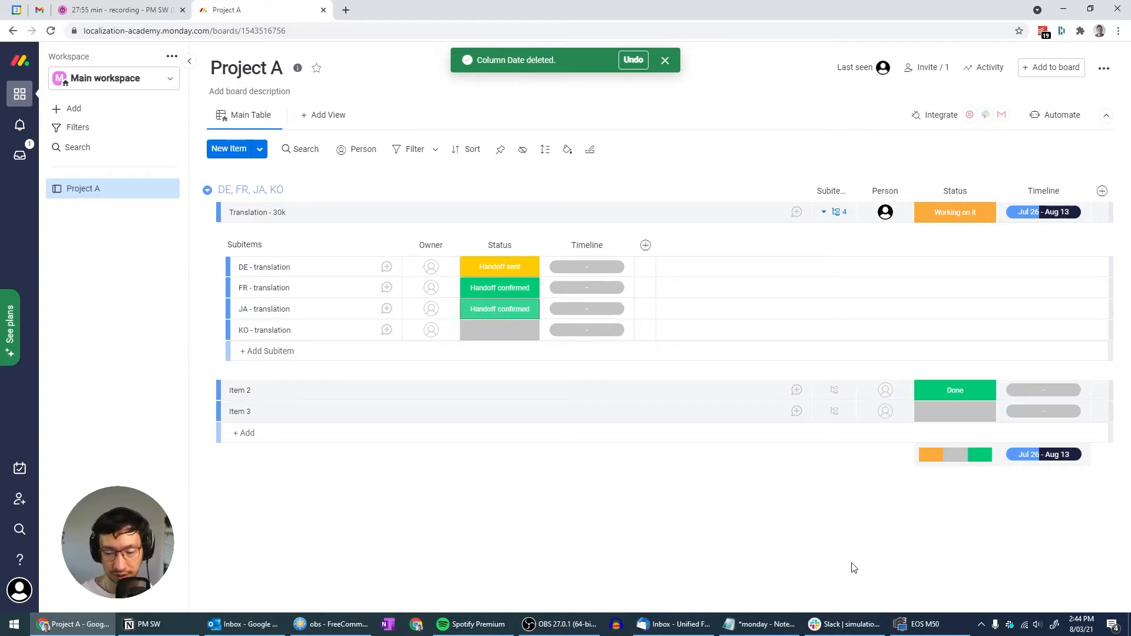
Step: Set the timeline of the "DE - translation" subitem to July 26 through August 13, 2021
left_click(571, 268)
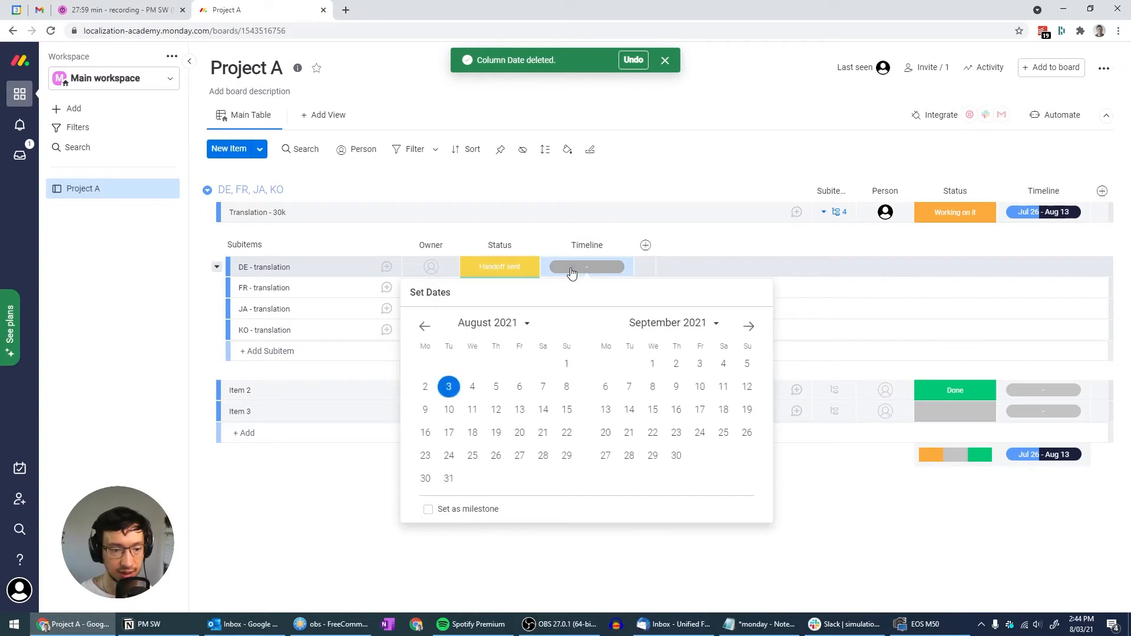
left_click(424, 326)
left_click(426, 456)
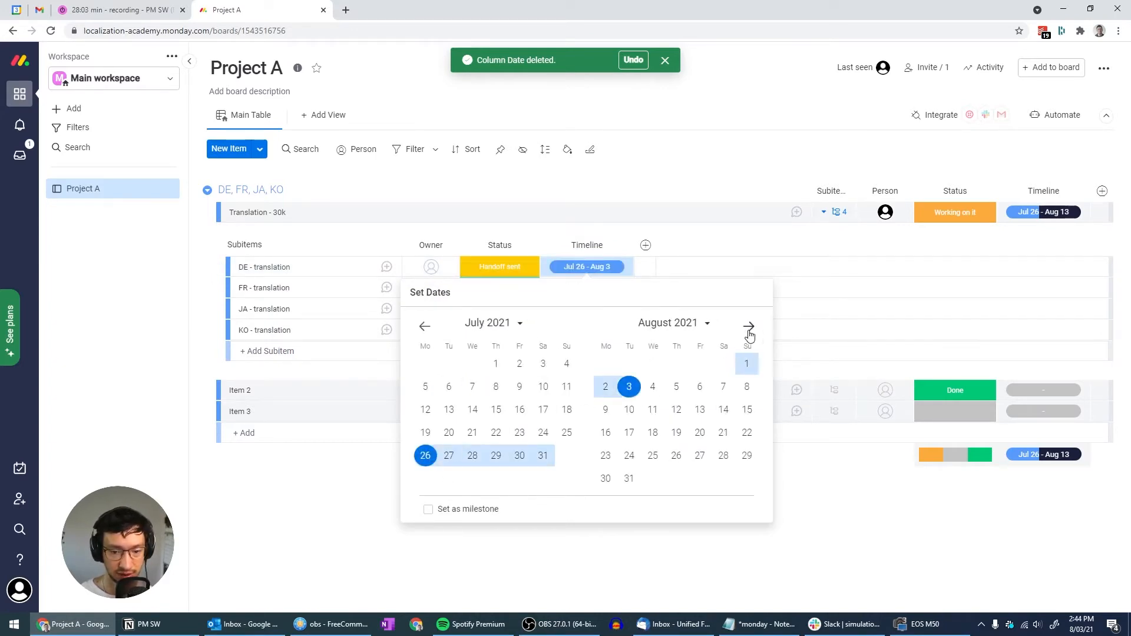
left_click(701, 411)
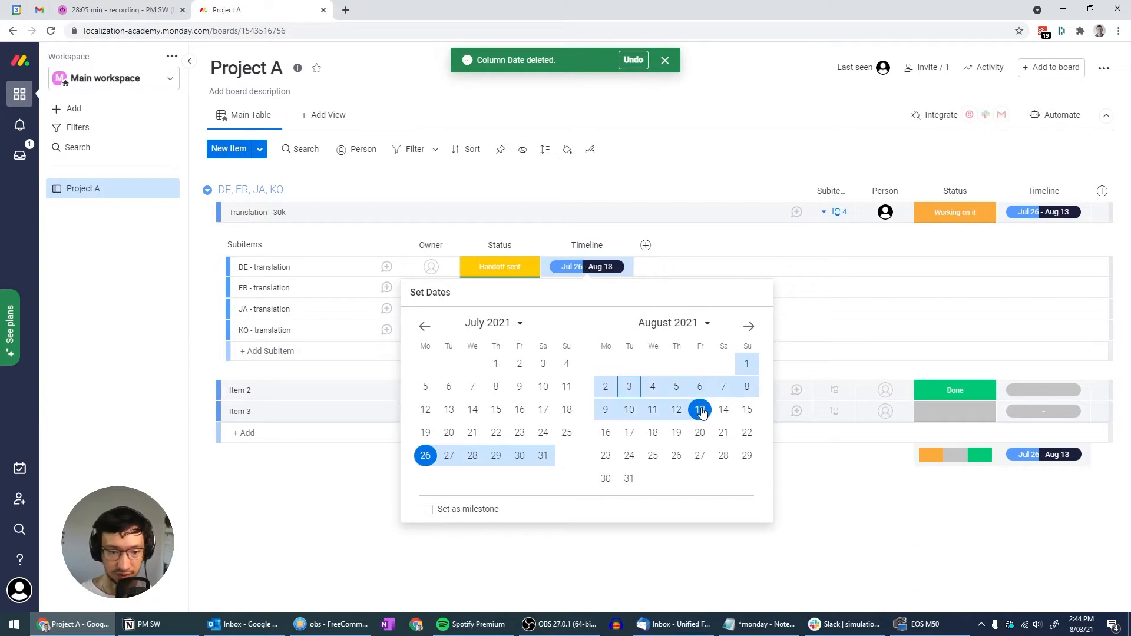
left_click(831, 530)
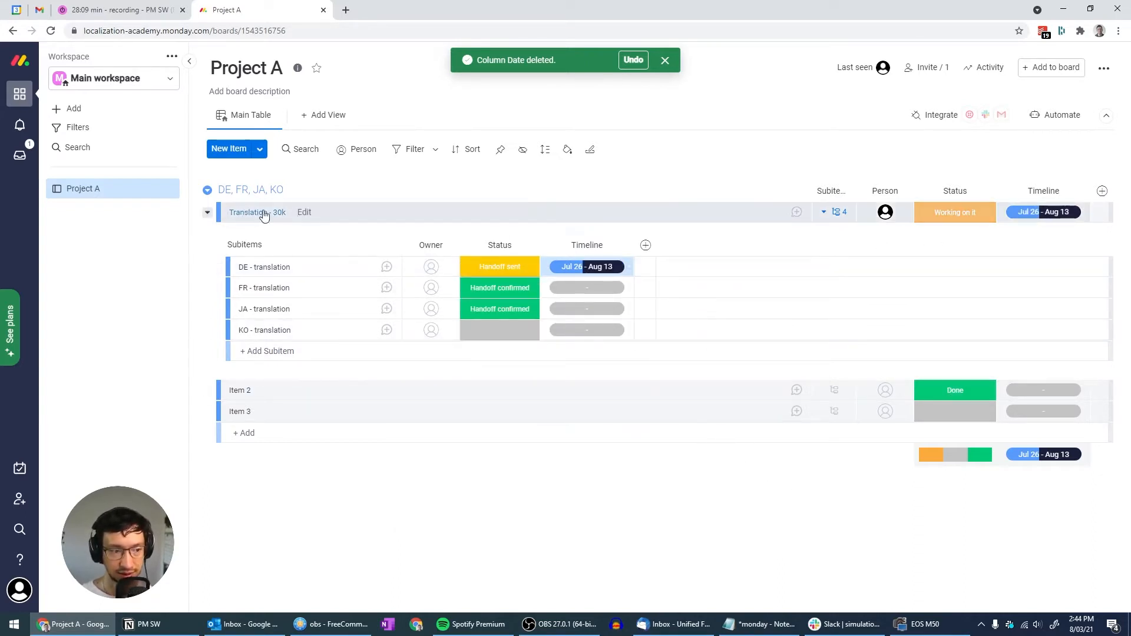
Step: Set the timeline of the "FR - translation" subitem to July 26 through August 16, 2021
left_click(569, 288)
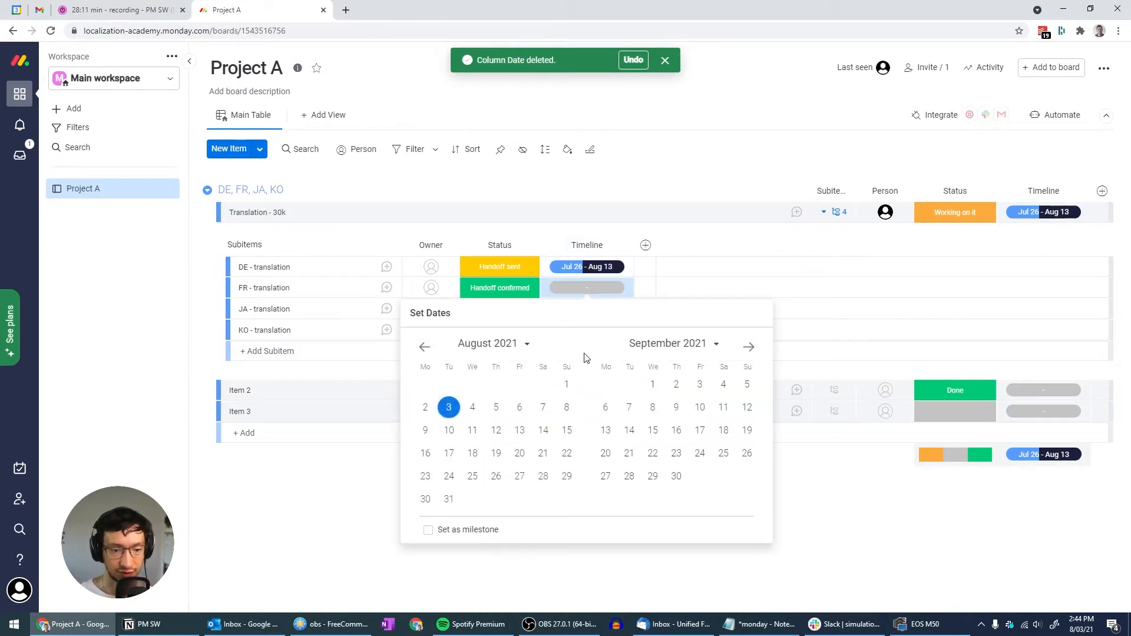
left_click(424, 347)
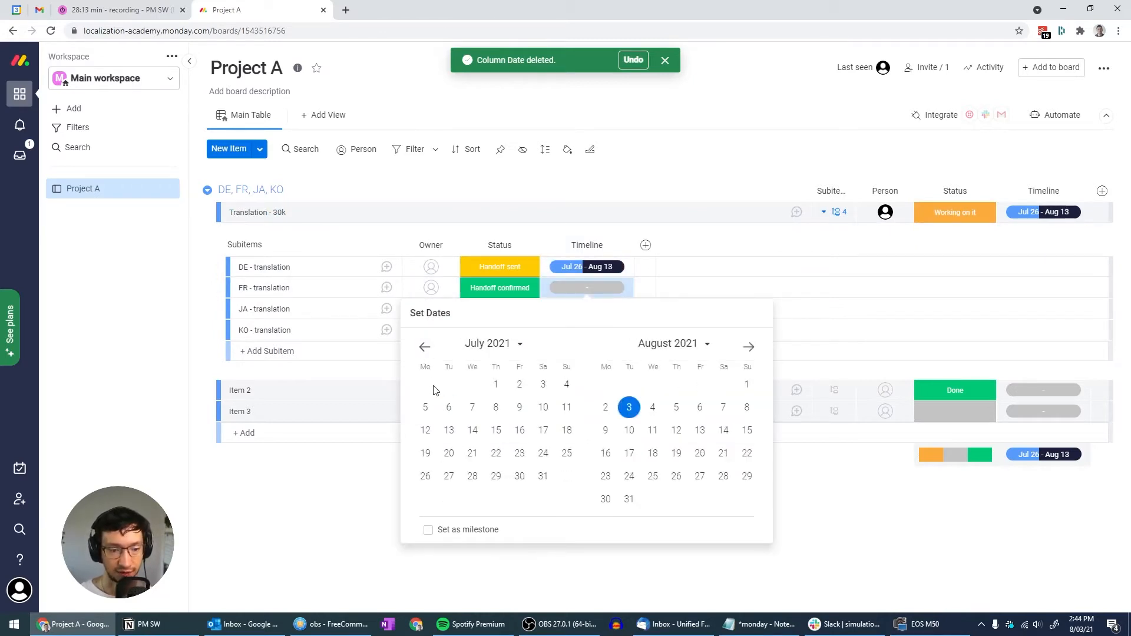
left_click(424, 477)
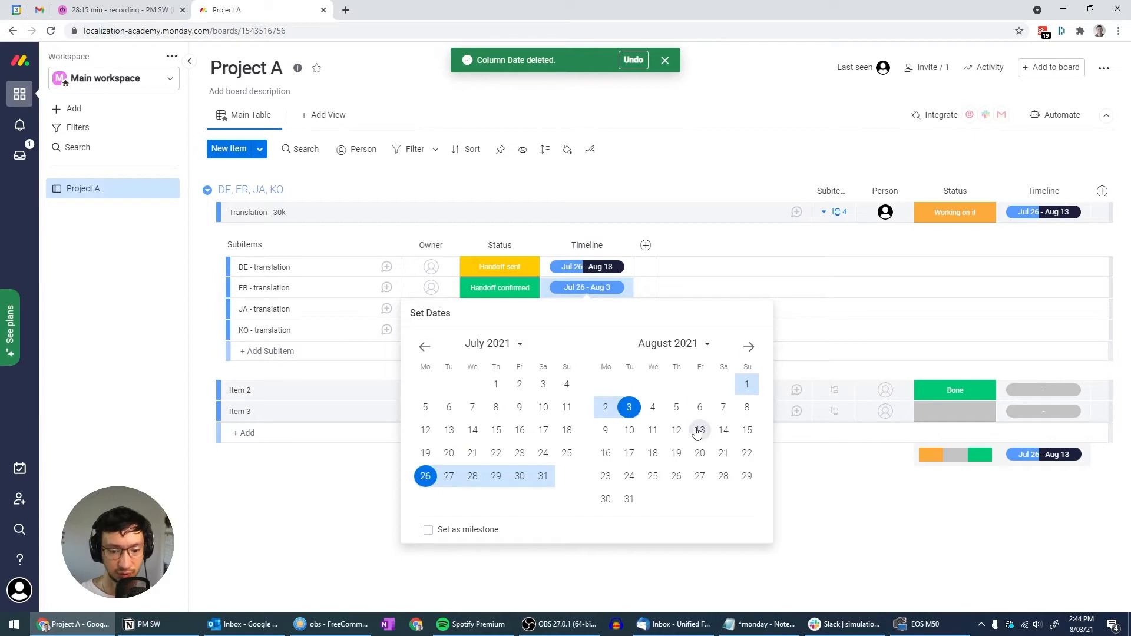
left_click(606, 453)
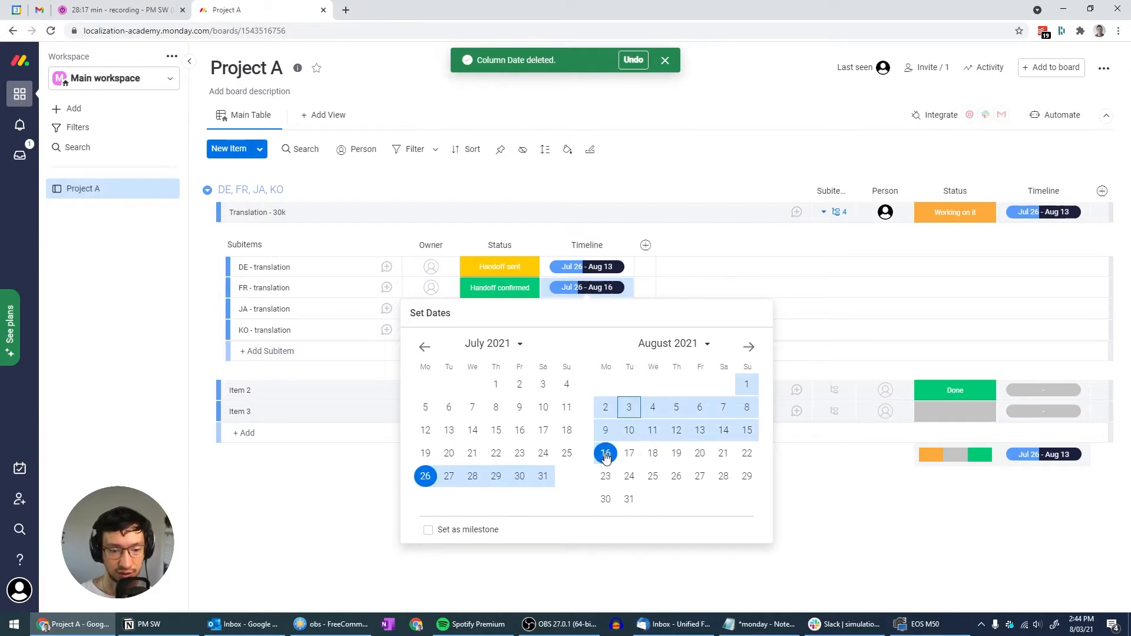
left_click(859, 516)
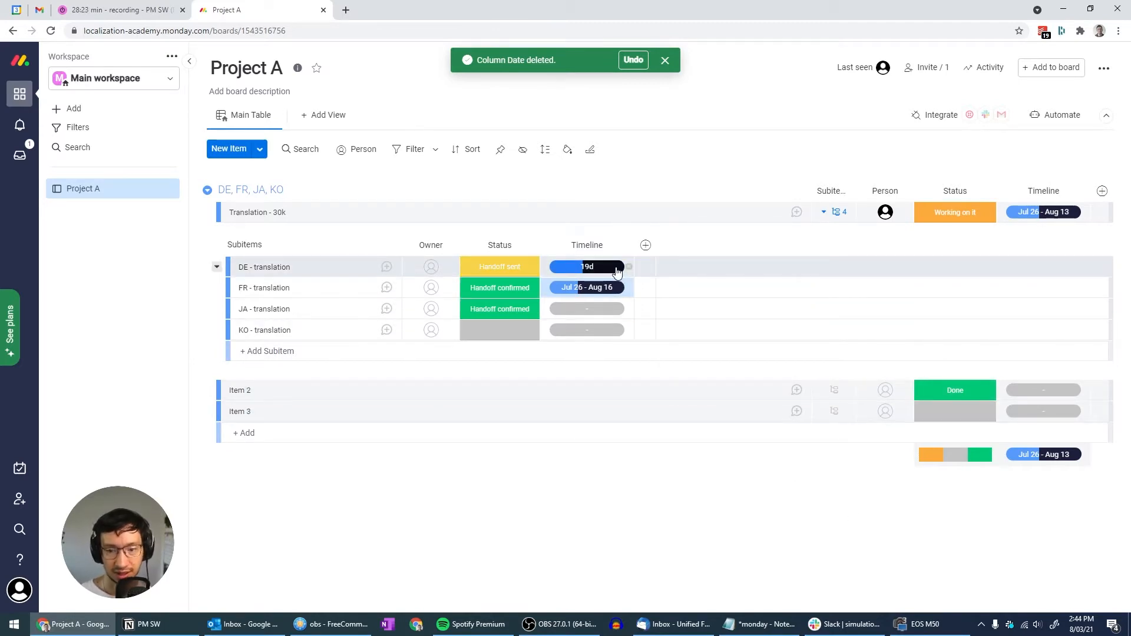
Step: Show the summary of the subitems' Timeline column on the parent item
left_click(628, 248)
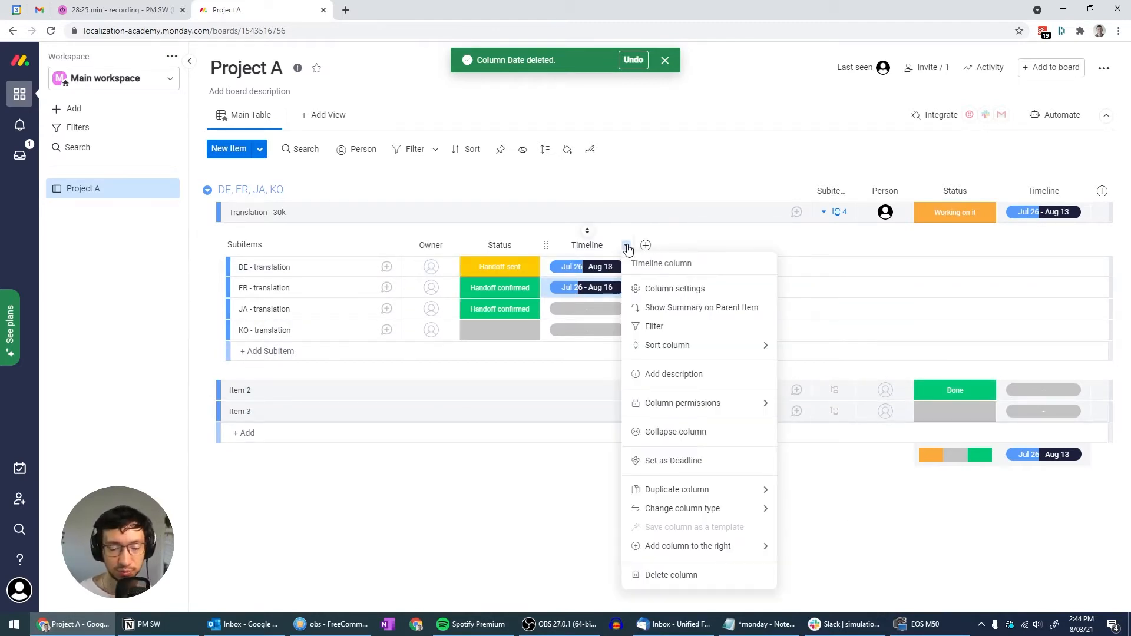
left_click(674, 310)
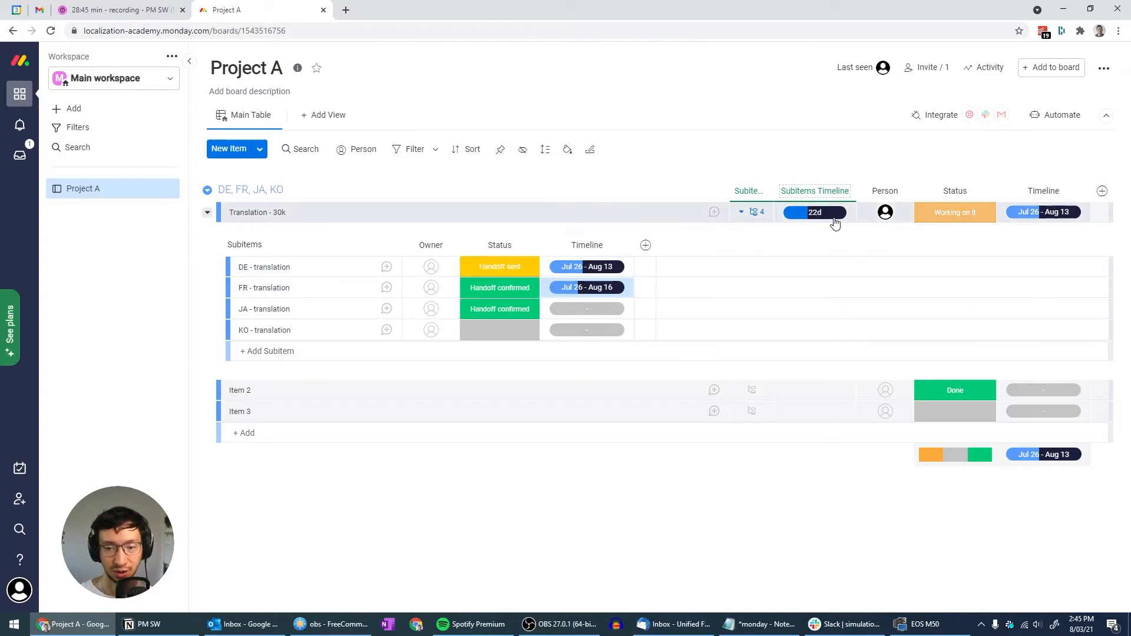
Step: Extend the "FR - translation" timeline so that it ends on August 18, 2021
left_click(609, 289)
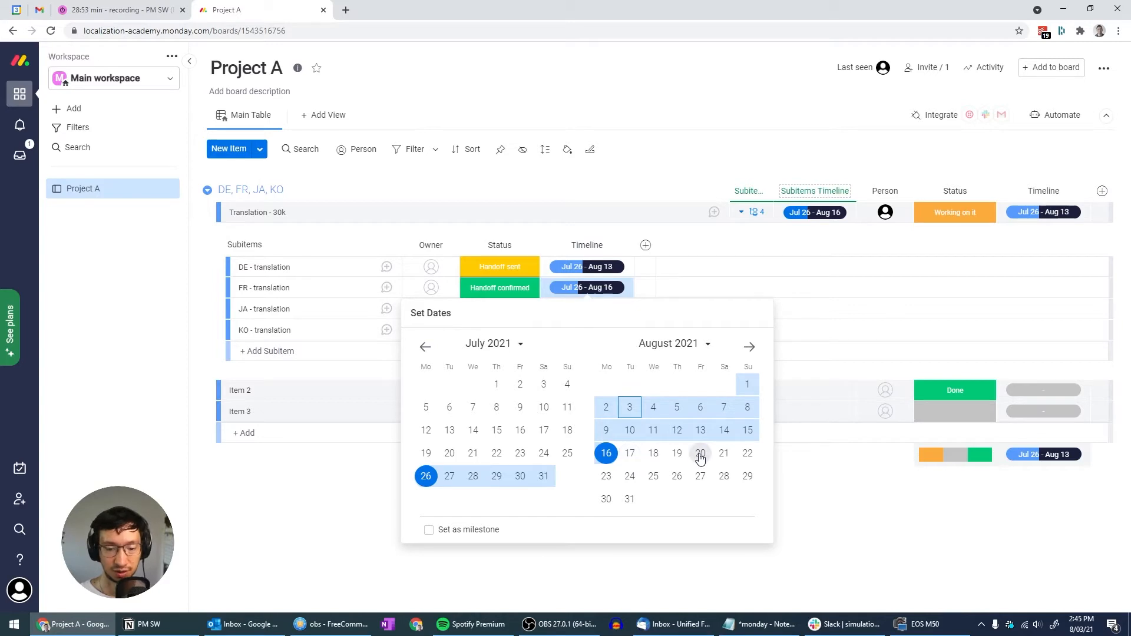
left_click(653, 453)
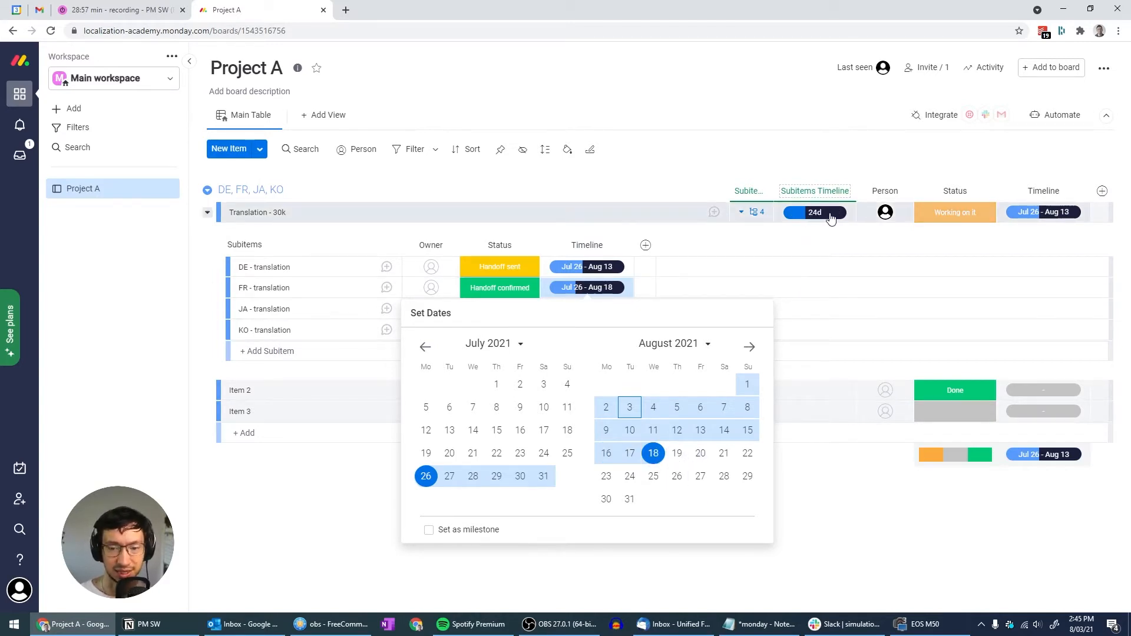
left_click(811, 152)
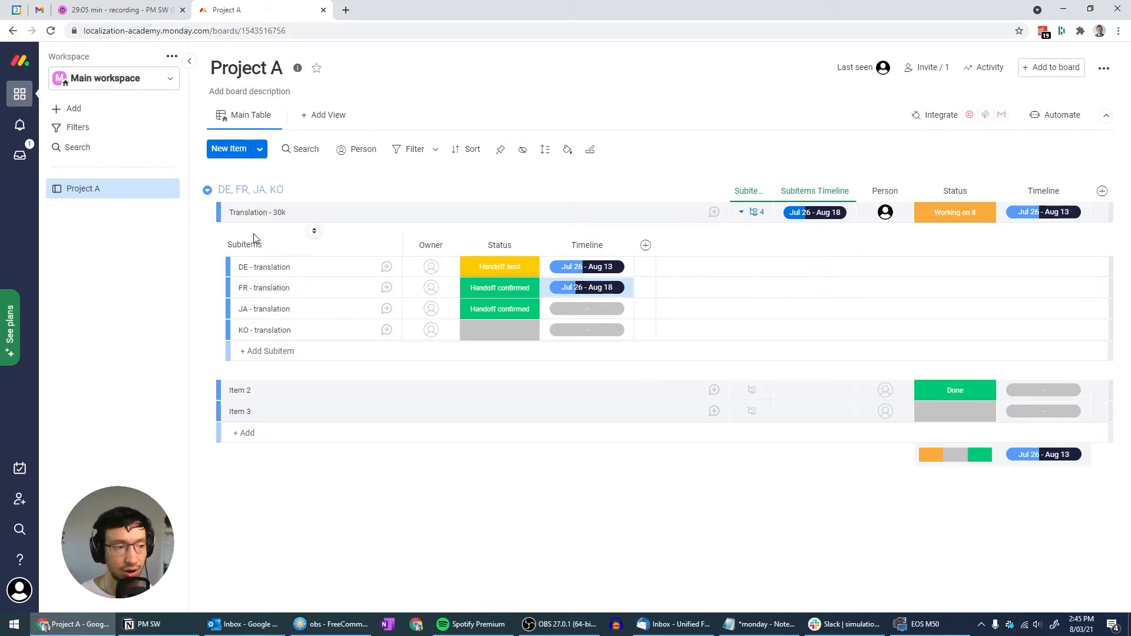
Step: Delete the "Subitems Timeline" summary column from the main item table
left_click(746, 216)
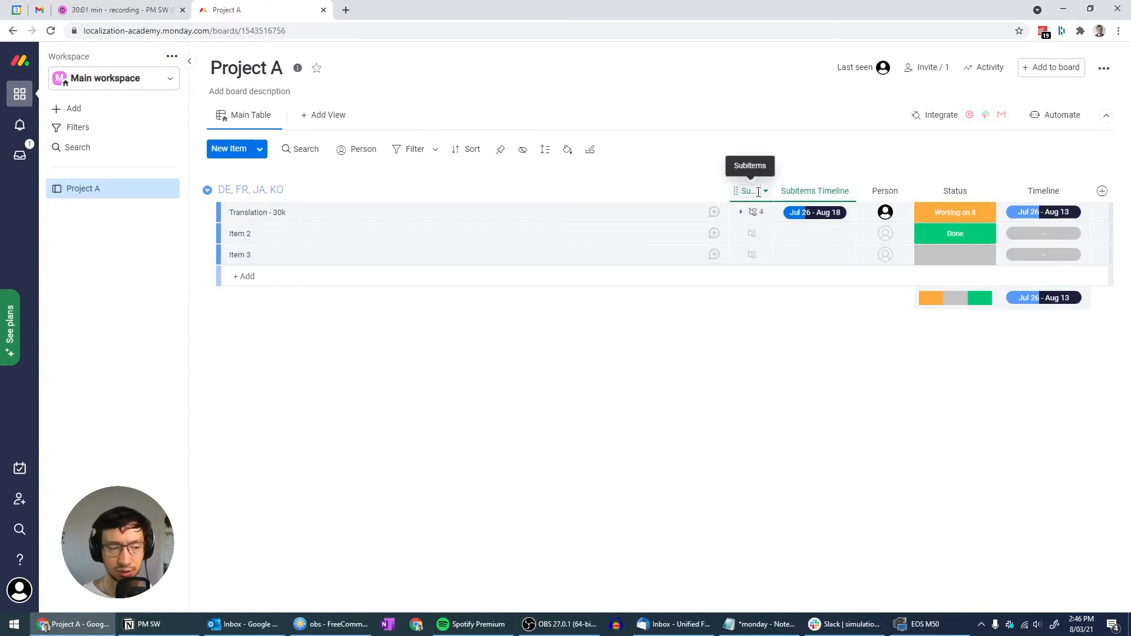
left_click(740, 213)
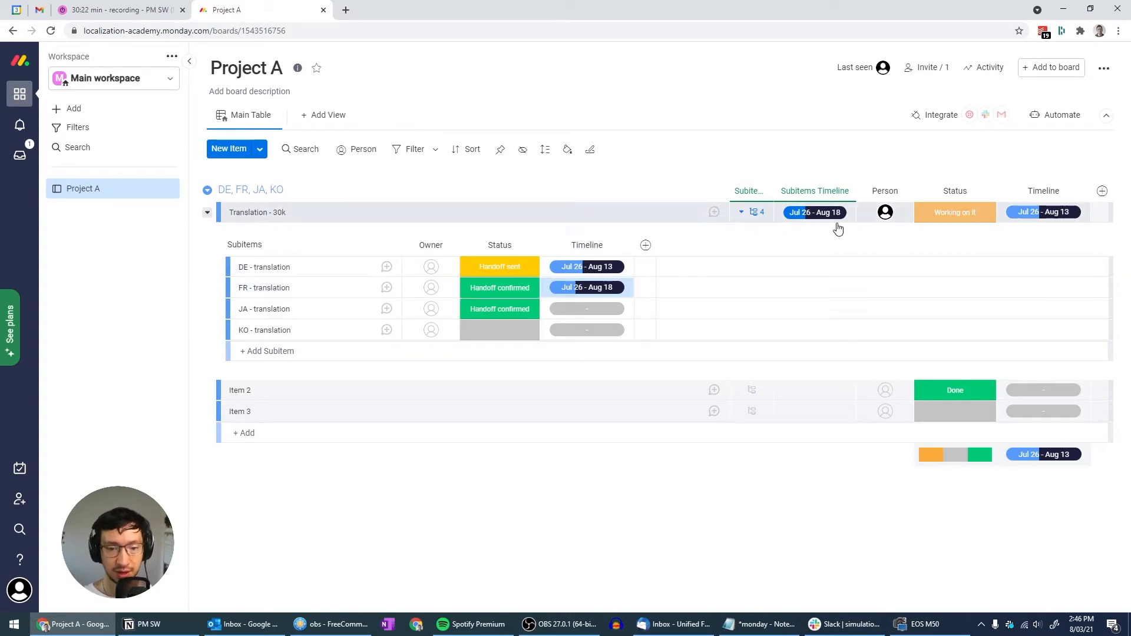
left_click(848, 190)
left_click(755, 473)
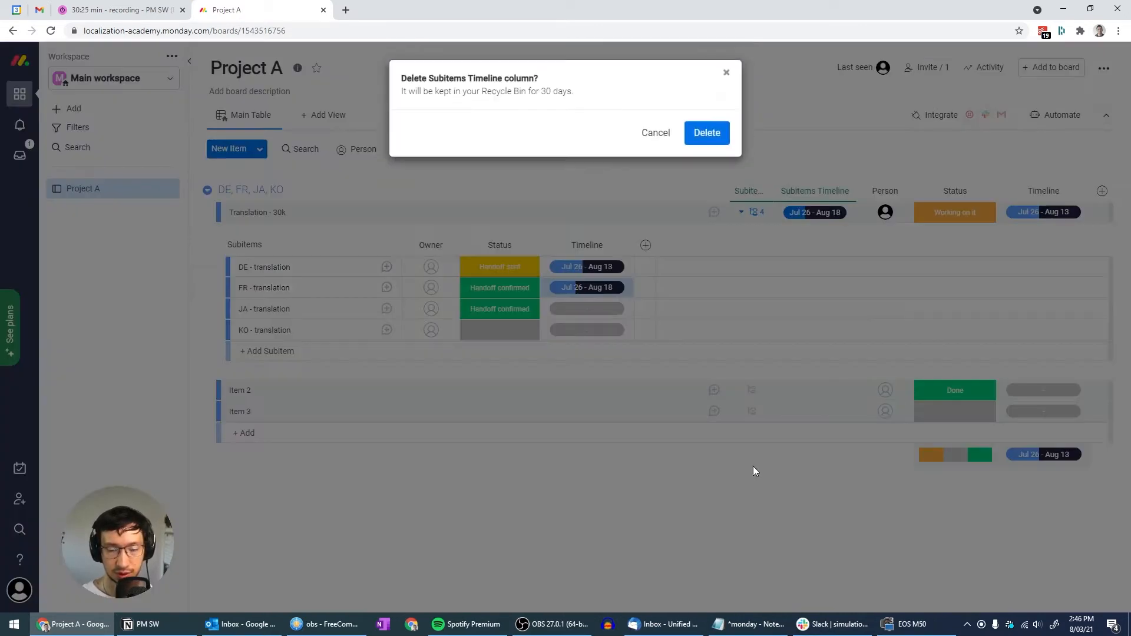
left_click(707, 135)
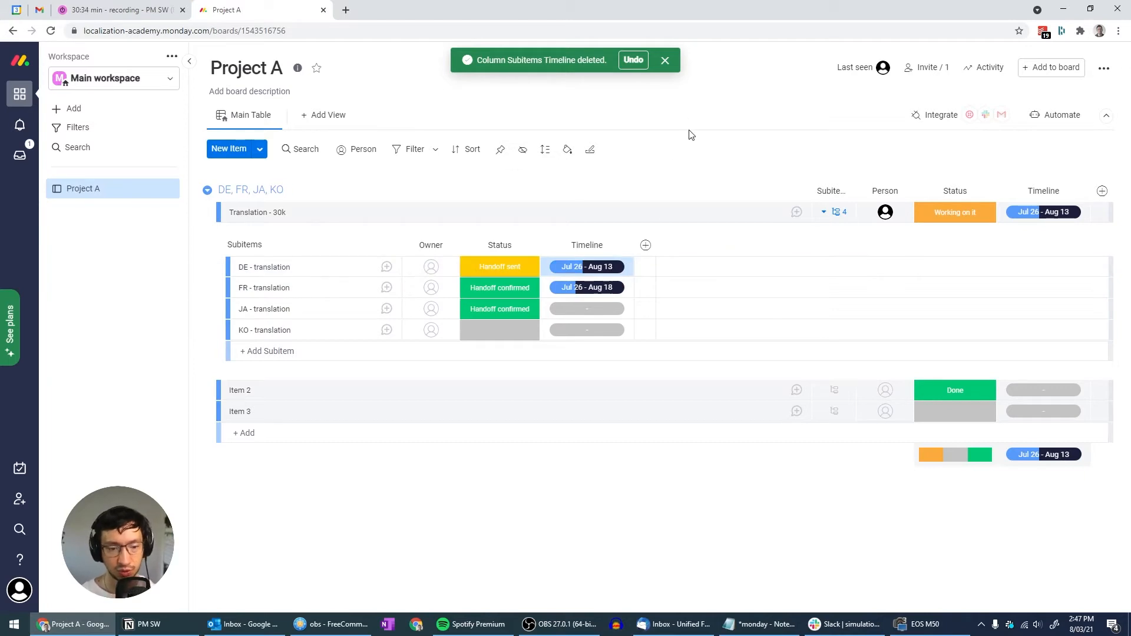
Step: Copy the DE subitem's timeline, Jul 26 - Aug 13, to the "JA - translation" and "KO - translation" subitems
key("Down")
key("Down")
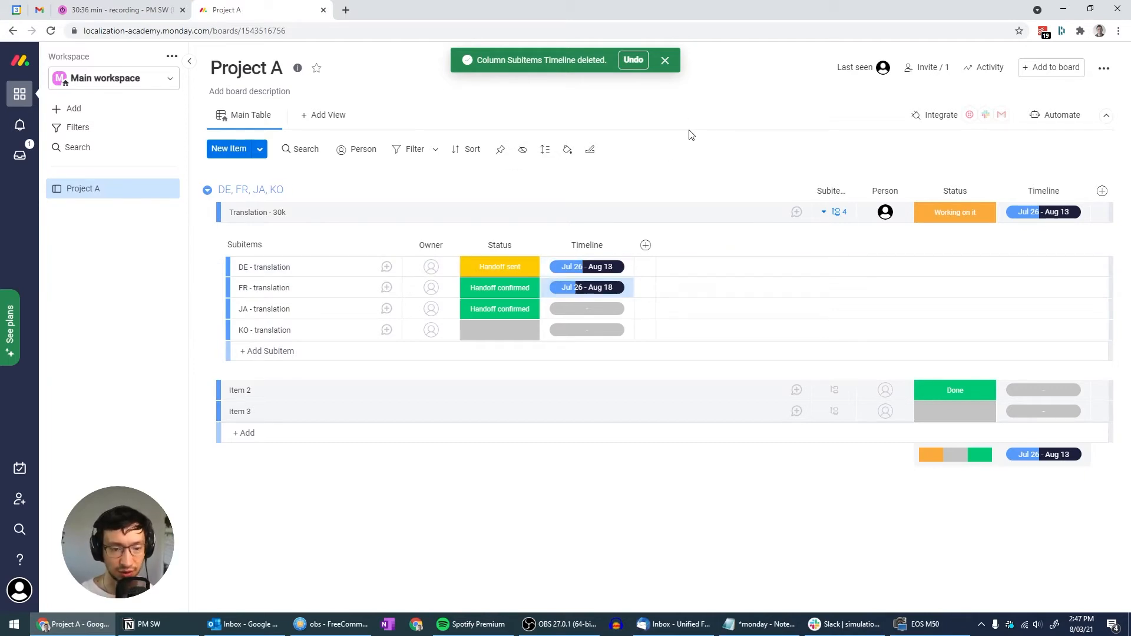
key("Up")
key("Up")
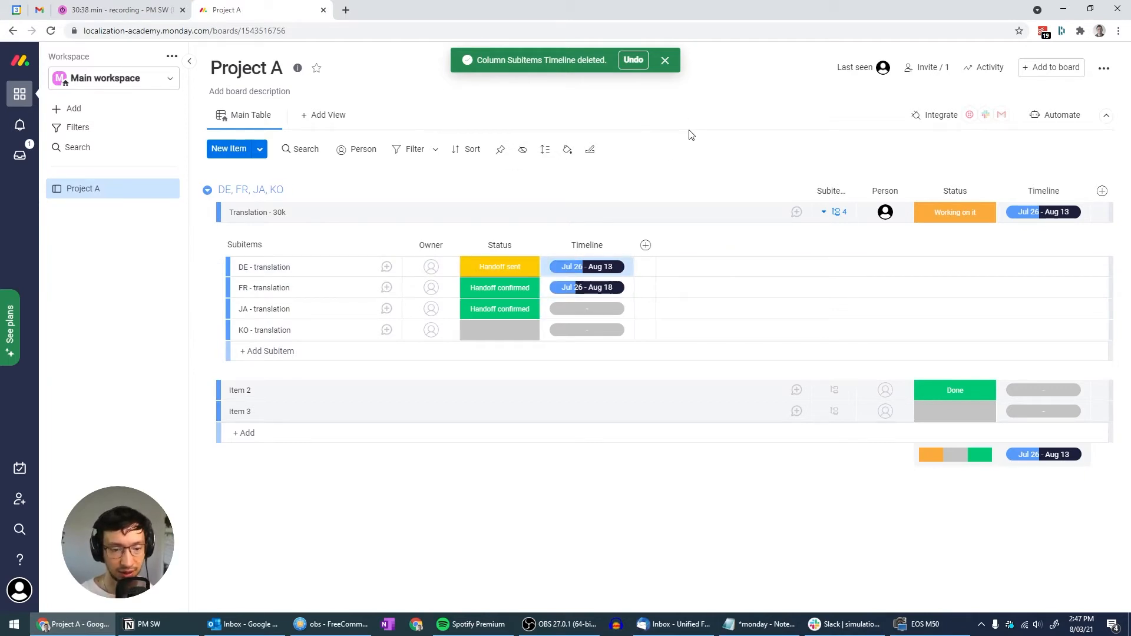
key("Down")
key("Down")
type("Jul 26 - Aug 13")
key("Down")
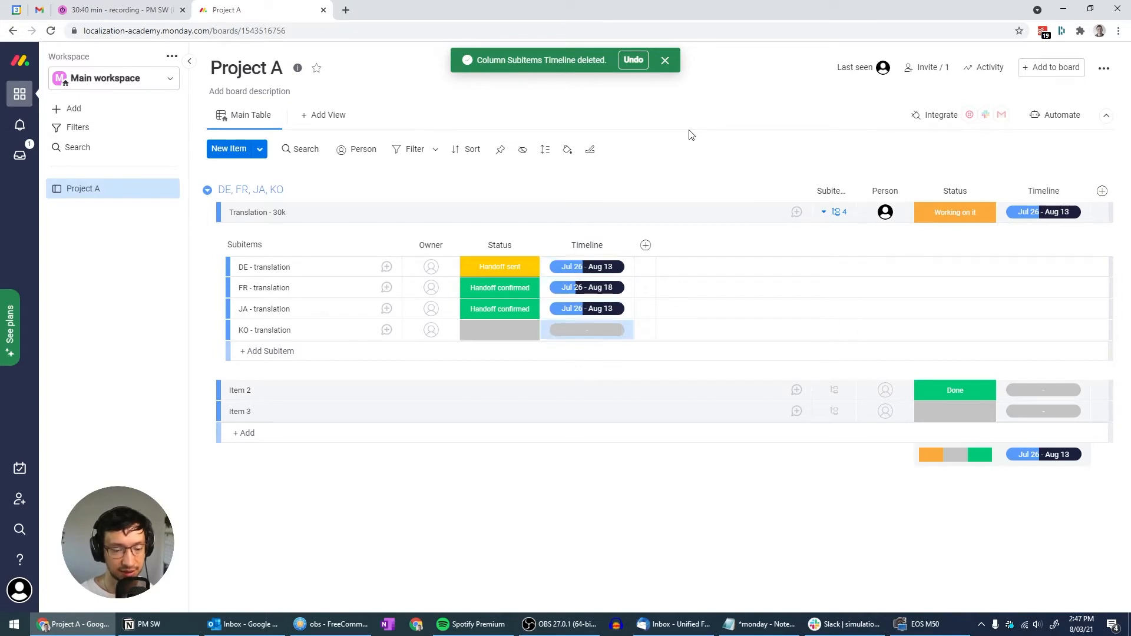
type("Jul 26 - Aug 13")
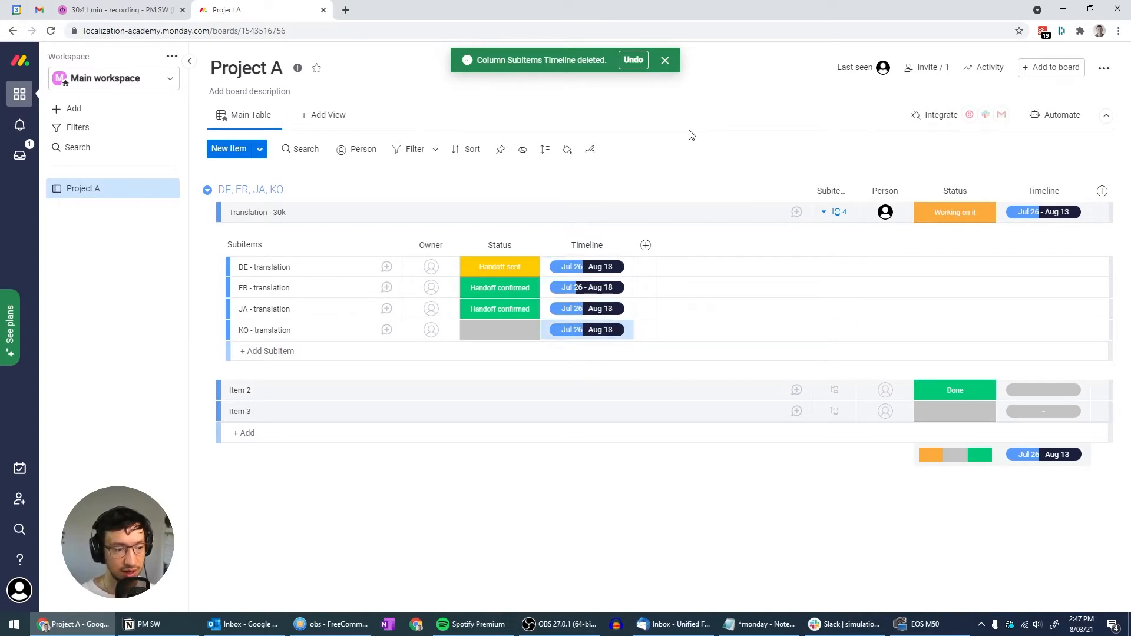
Step: Set the status of the "KO - translation" subitem to "Handoff sent"
left_click(500, 335)
left_click(497, 407)
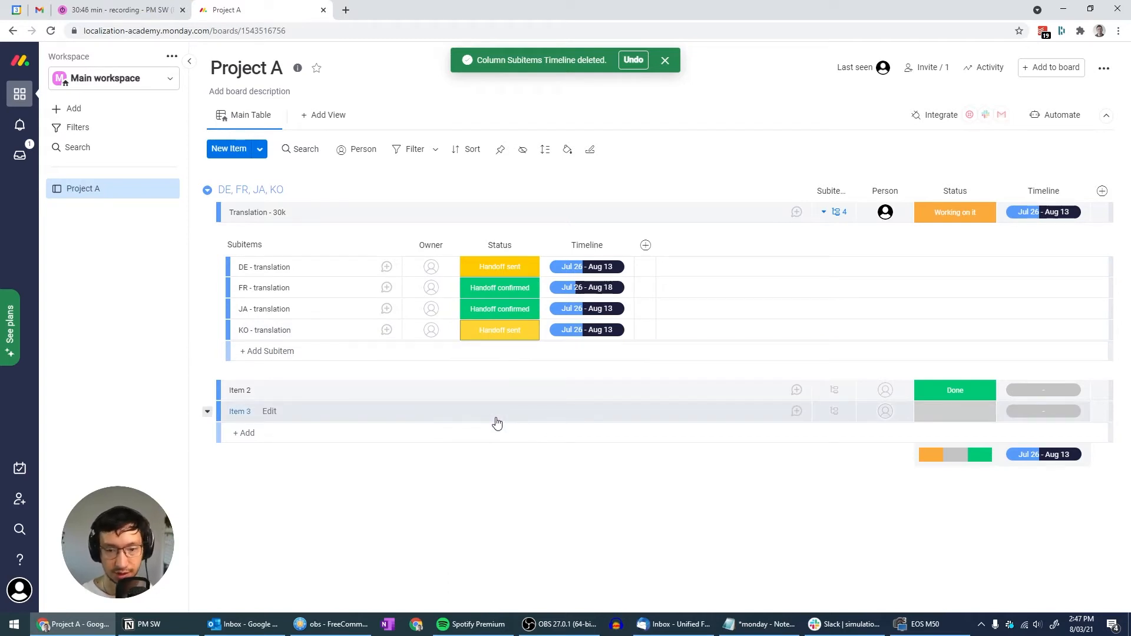
Step: Collapse the translation item's subitems and rename "Item 2" as "Review - 40 hrs"
left_click(840, 213)
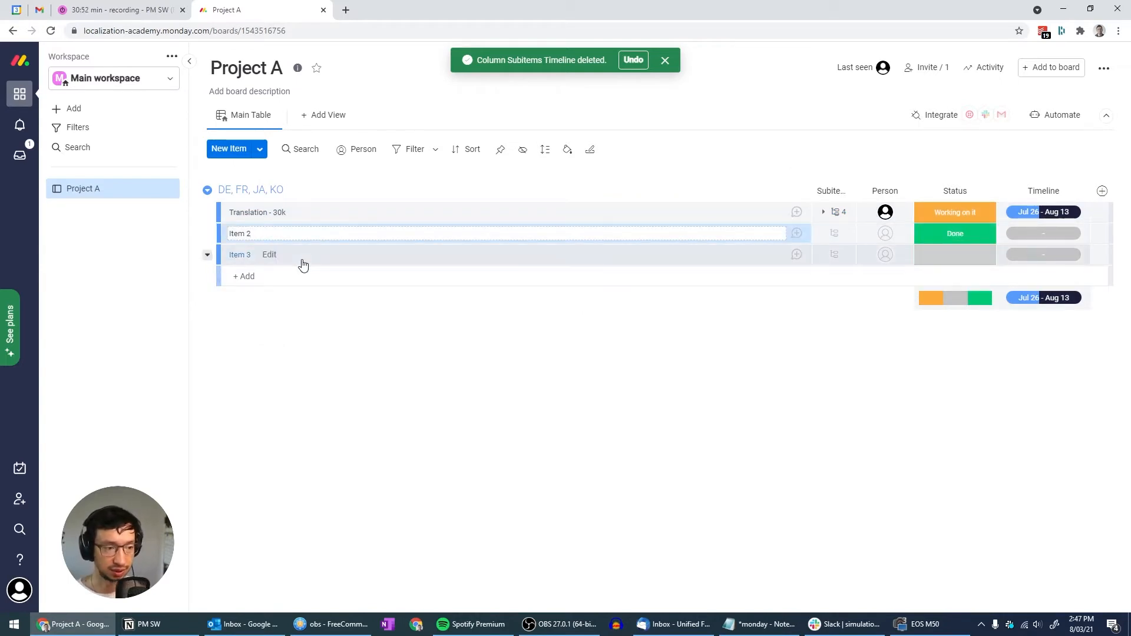
key("ctrl+a")
type("R")
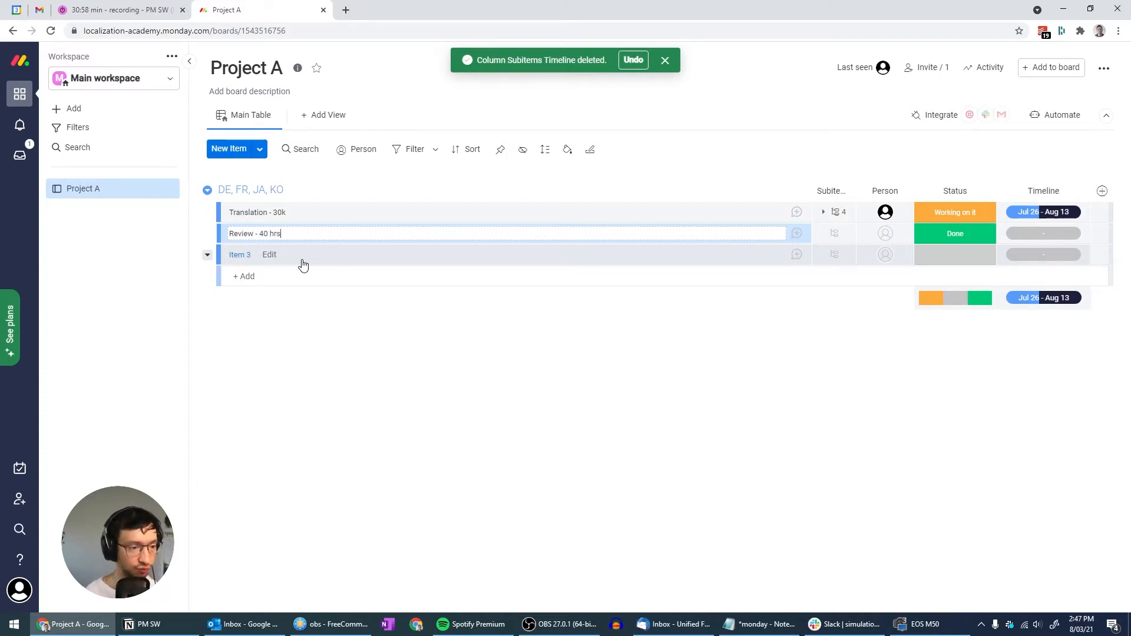
left_click(395, 439)
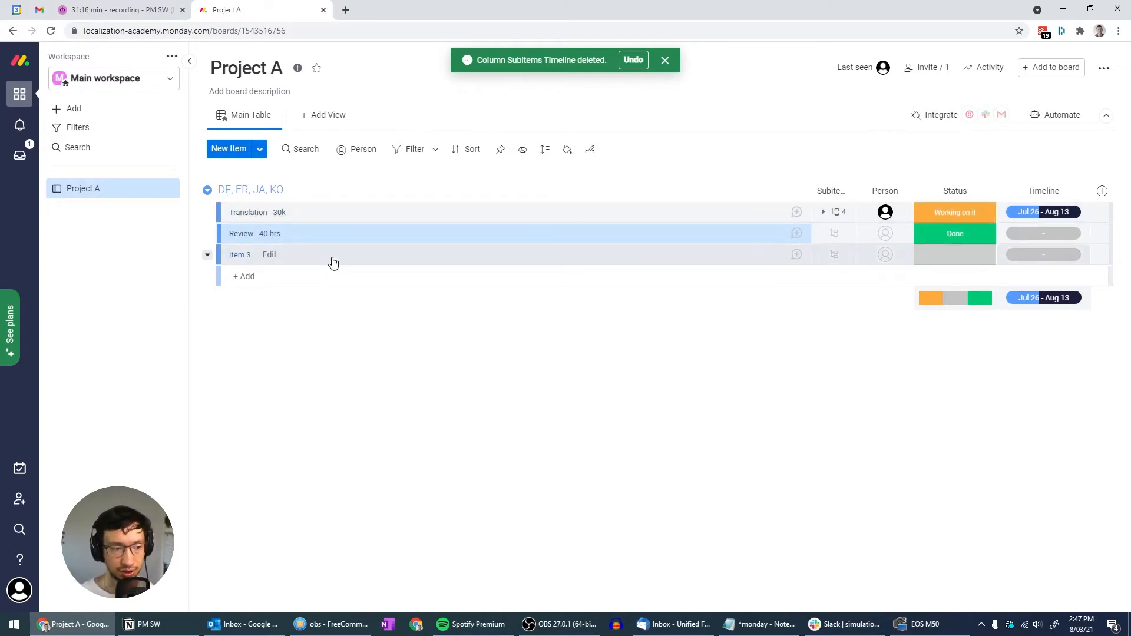
Step: Expand the subitems of "Review - 40 hrs" and add a first subitem named "DE - review"
left_click(797, 235)
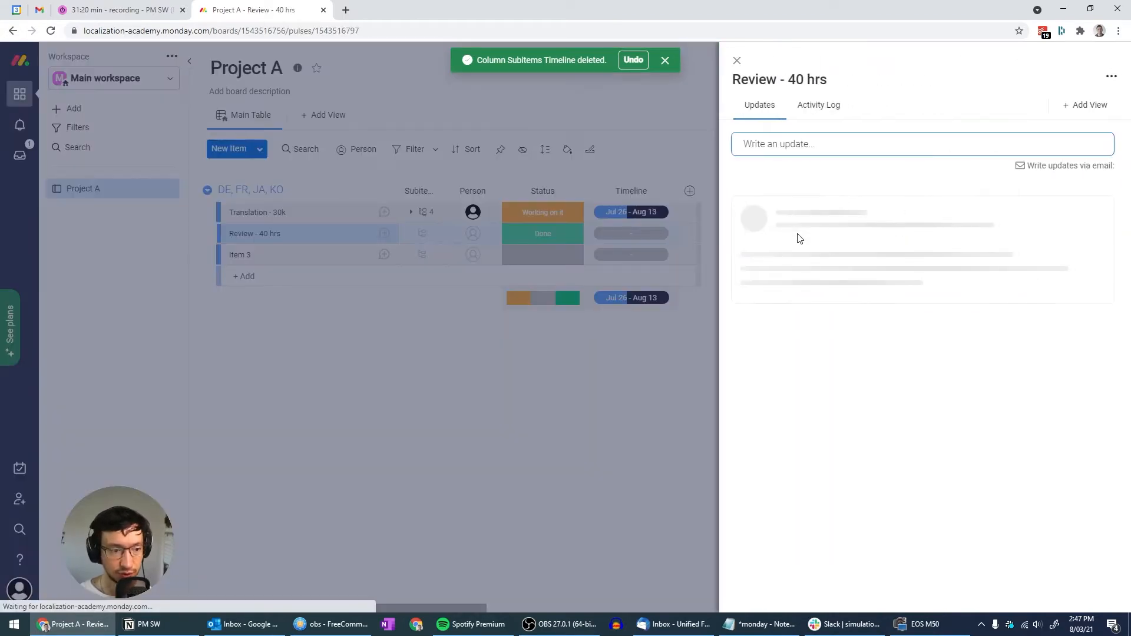
left_click(736, 61)
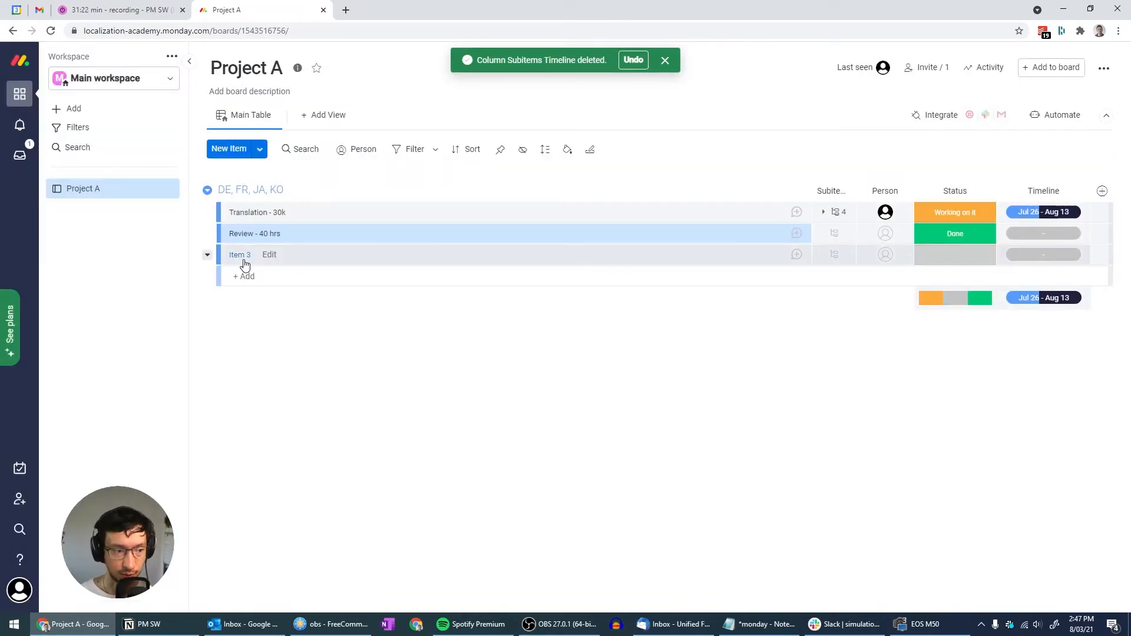
left_click(208, 234)
left_click(234, 257)
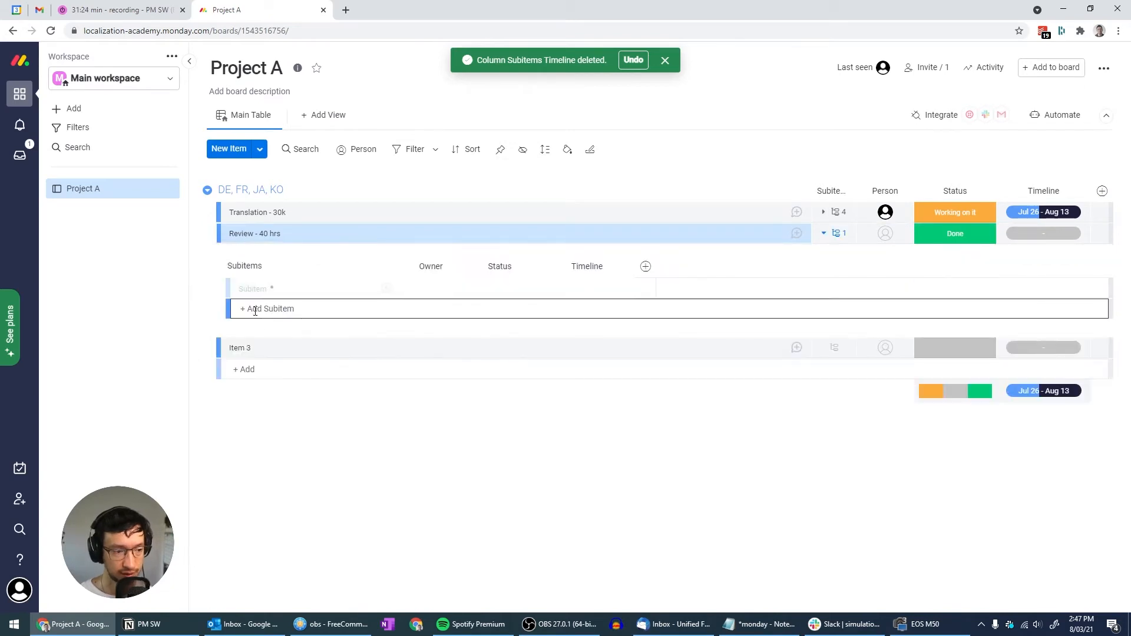
type("DE - review")
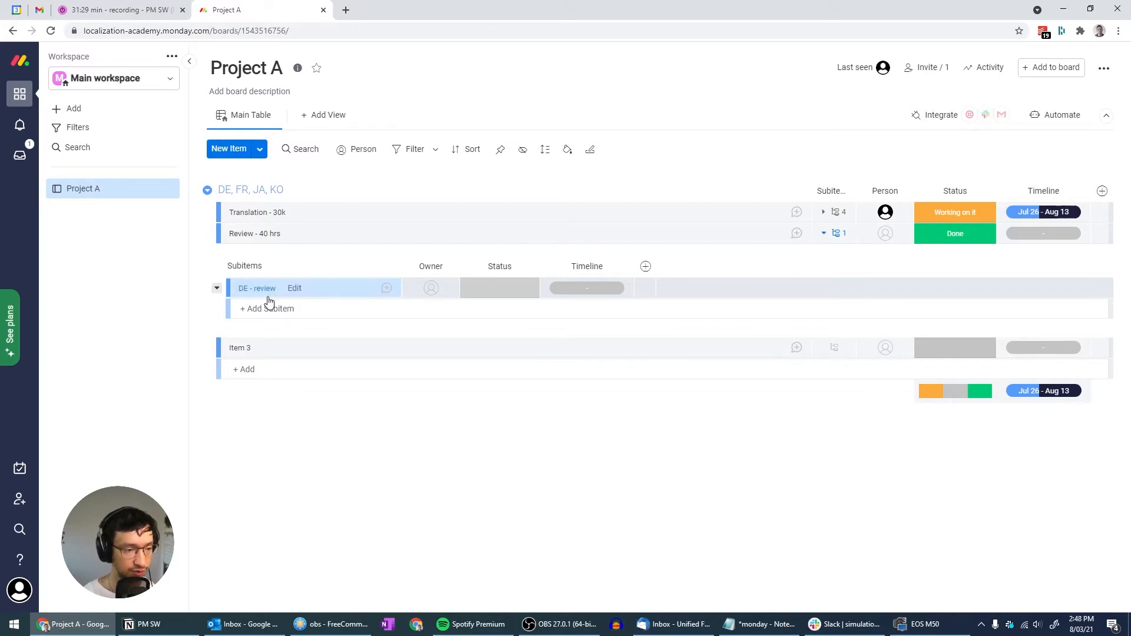
Step: Add a second subitem named "FR - review" under "Review - 40 hrs"
left_click(283, 307)
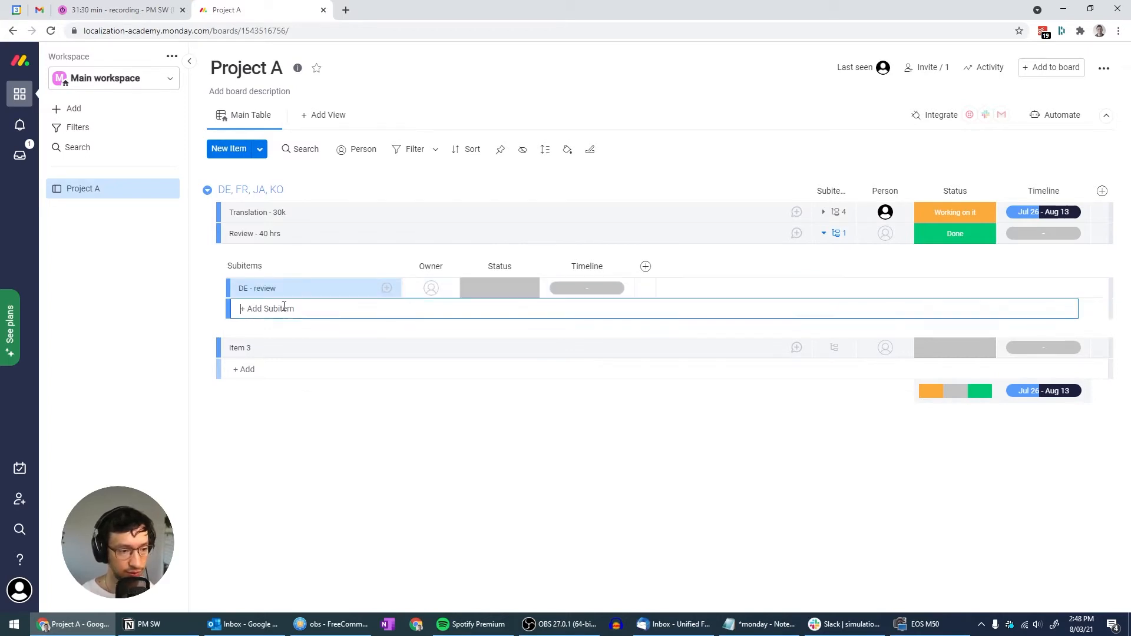
type("DE - review")
key("Home")
key("Delete")
key("Delete")
type("FR")
key("Return")
Step: Add a third subitem named "JA - review" under "Review - 40 hrs"
type("DE - review")
key("Home")
key("Delete")
key("Delete")
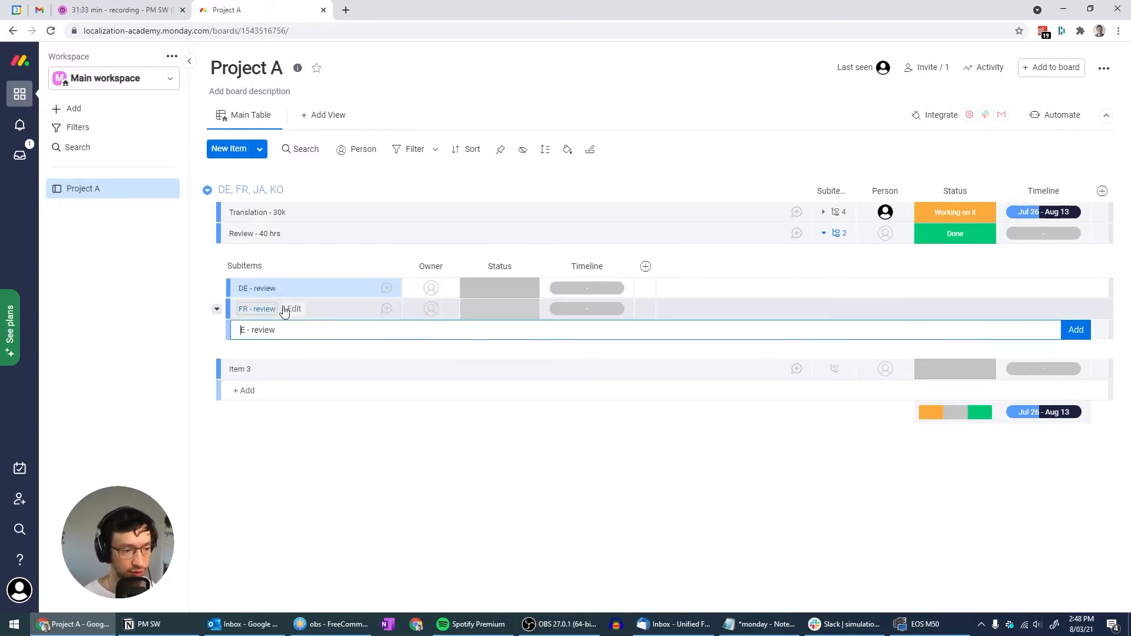
type("JA")
key("Return")
Step: Add a fourth subitem named "KO - review" under "Review - 40 hrs"
type("DE - review")
key("Home")
key("Delete")
key("Delete")
type("KO")
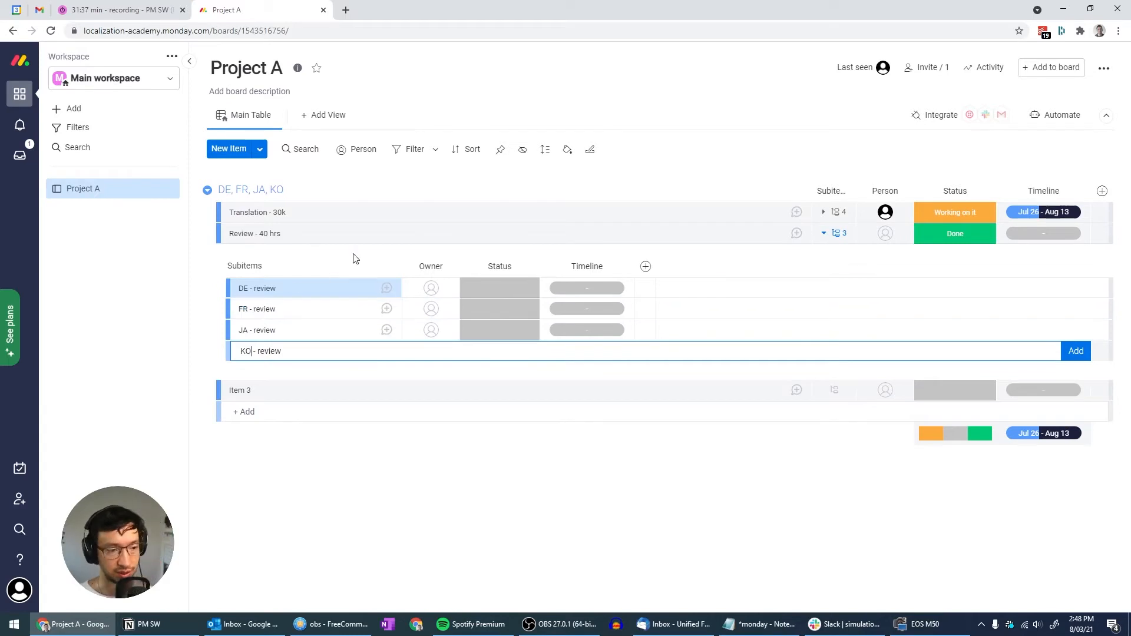
key("Return")
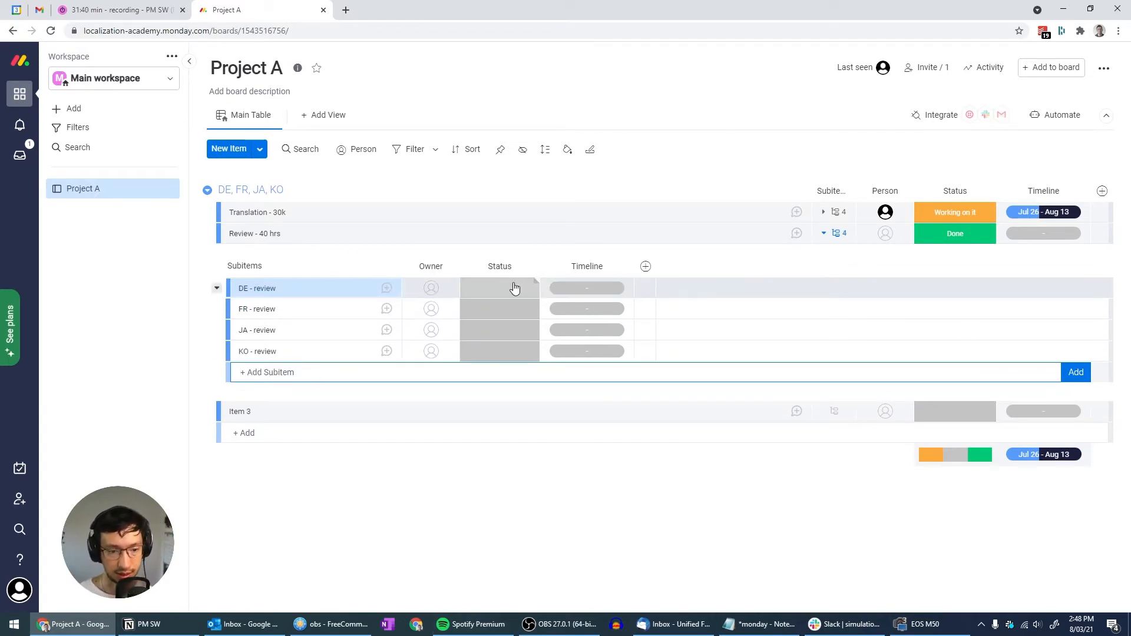
Step: Collapse the review subitems and set the timeline of the "Review - 40 hrs" item to Aug 16 - 20, 2021
left_click(532, 288)
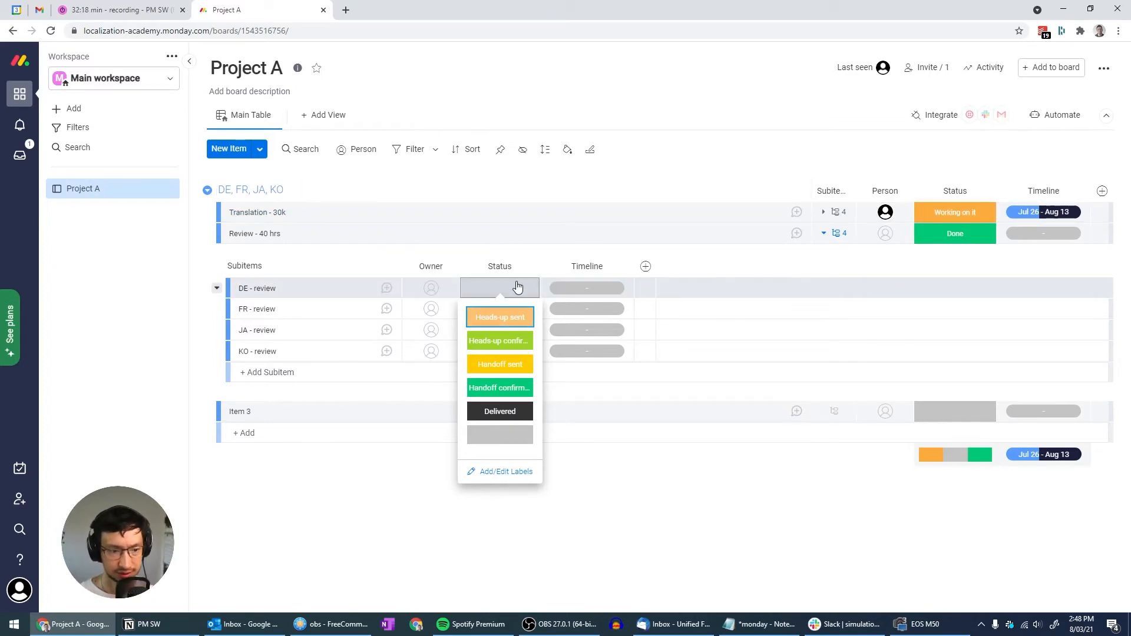
left_click(824, 233)
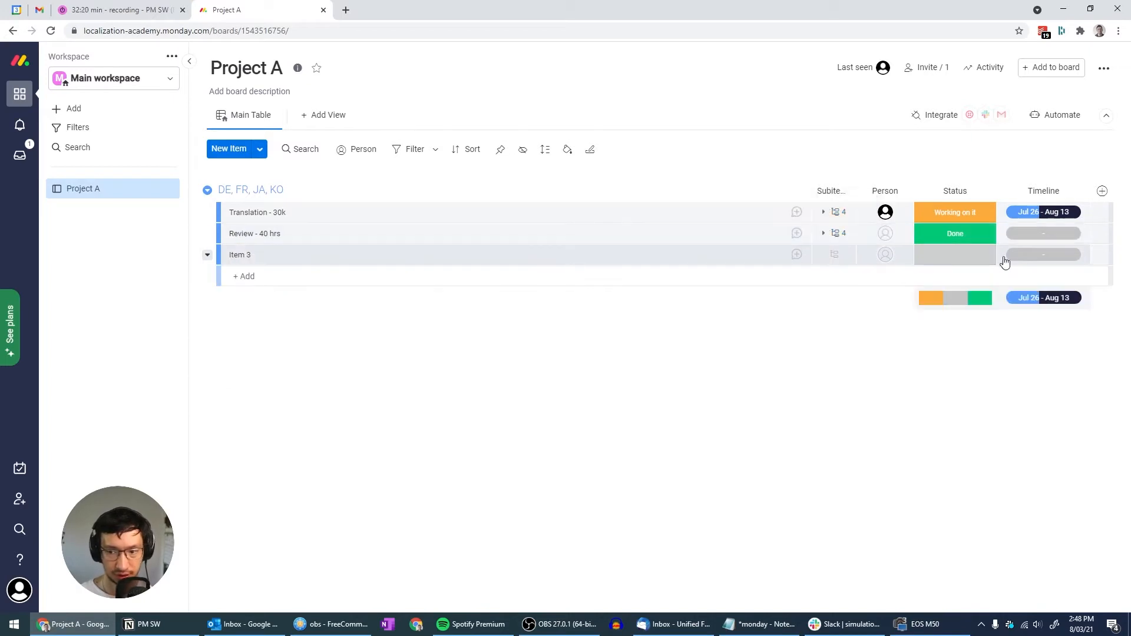
left_click(1034, 234)
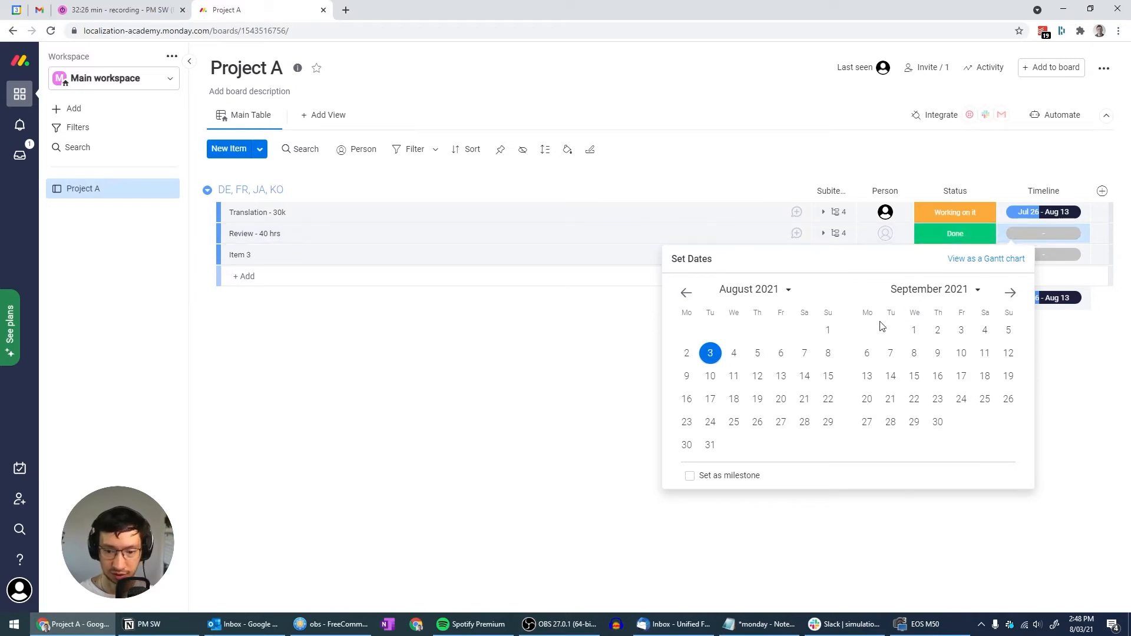
left_click(687, 401)
left_click(776, 402)
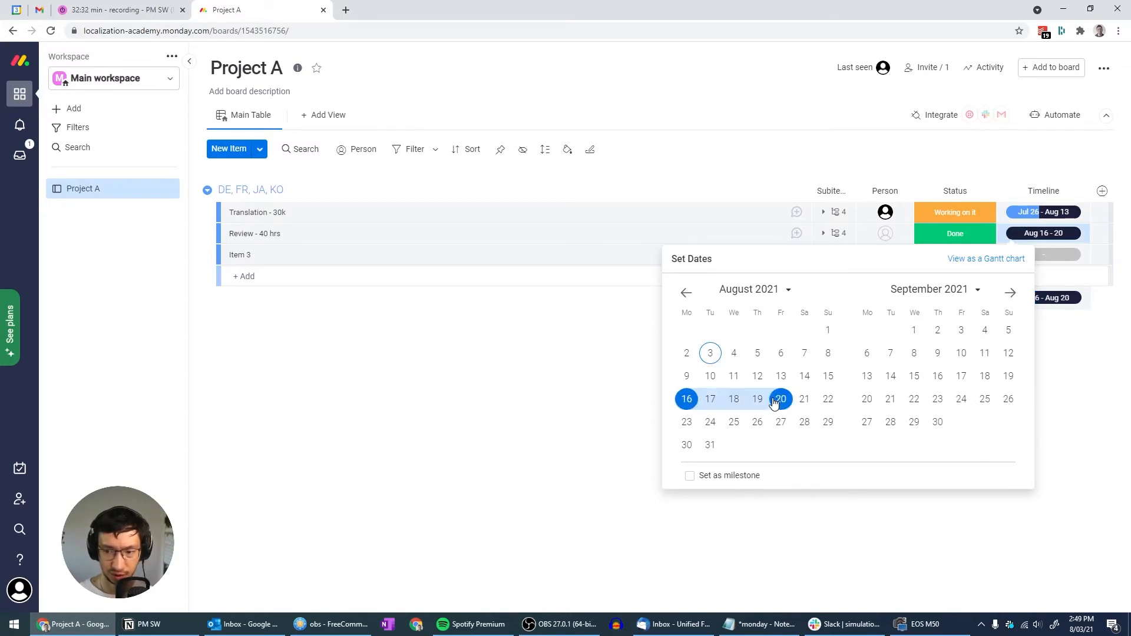
left_click(542, 391)
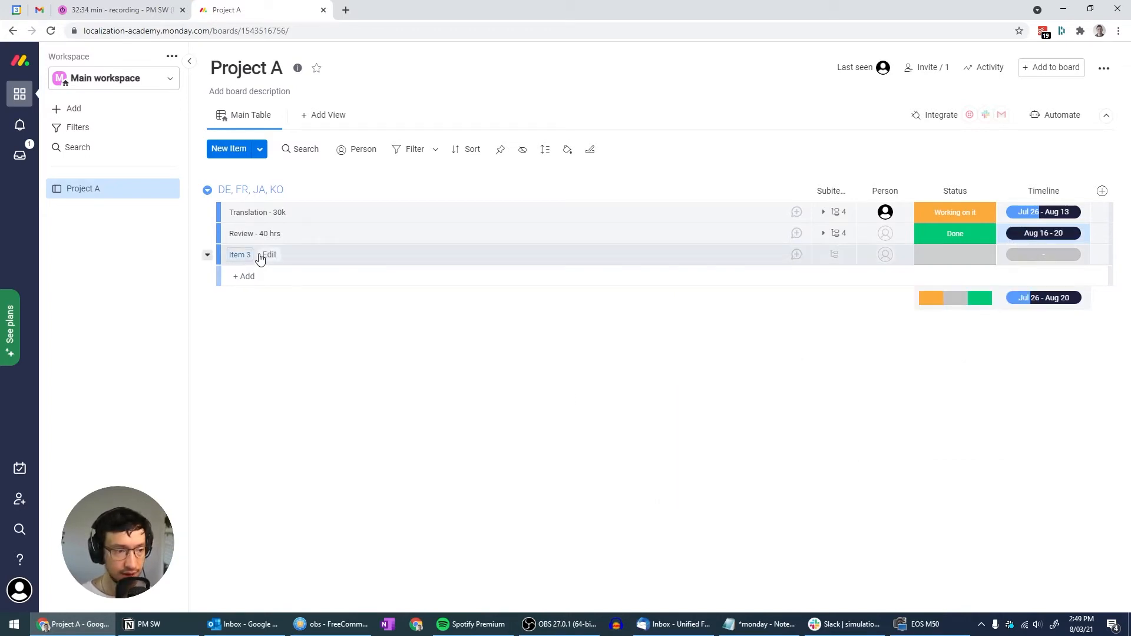
Step: Expand the review item's subitems and assign the last listed team member as owner of "DE - review"
left_click(835, 233)
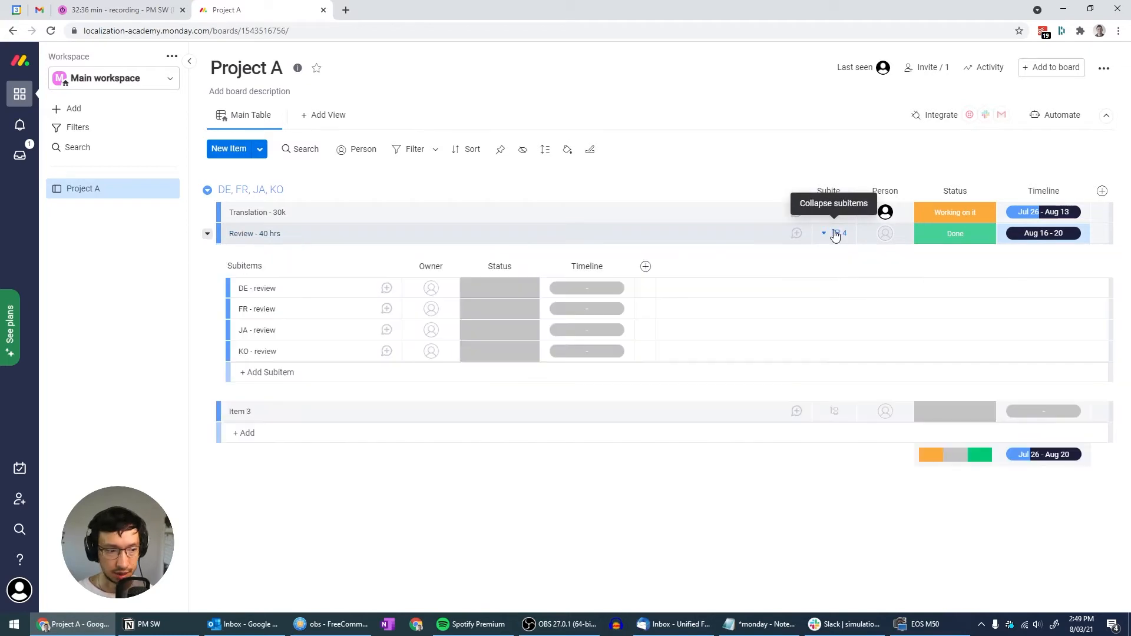
left_click(433, 291)
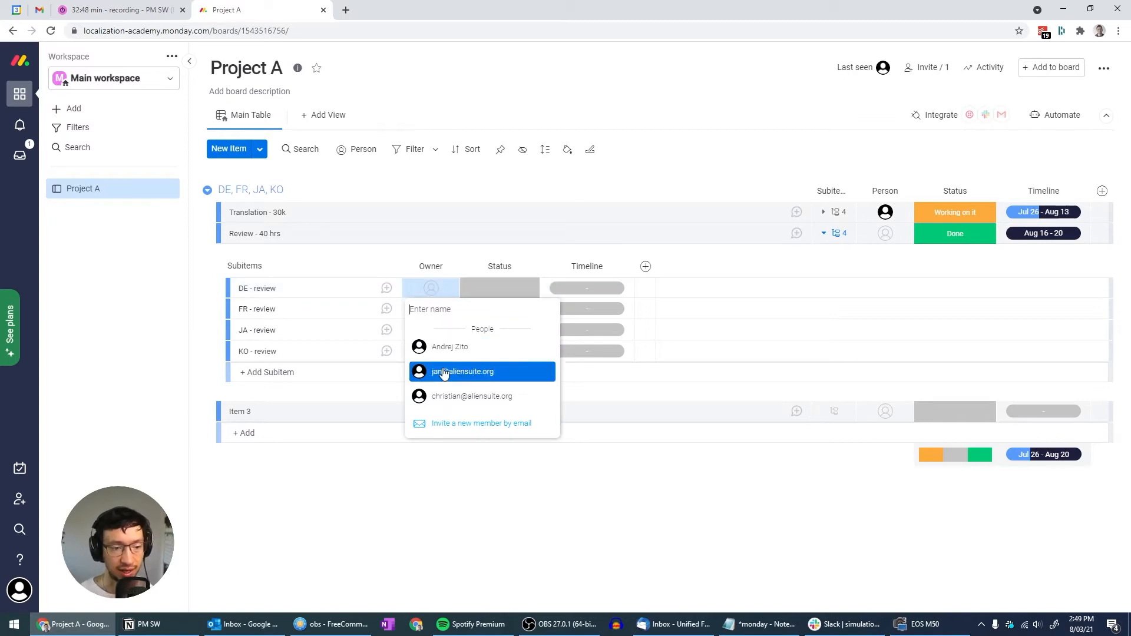
left_click(446, 398)
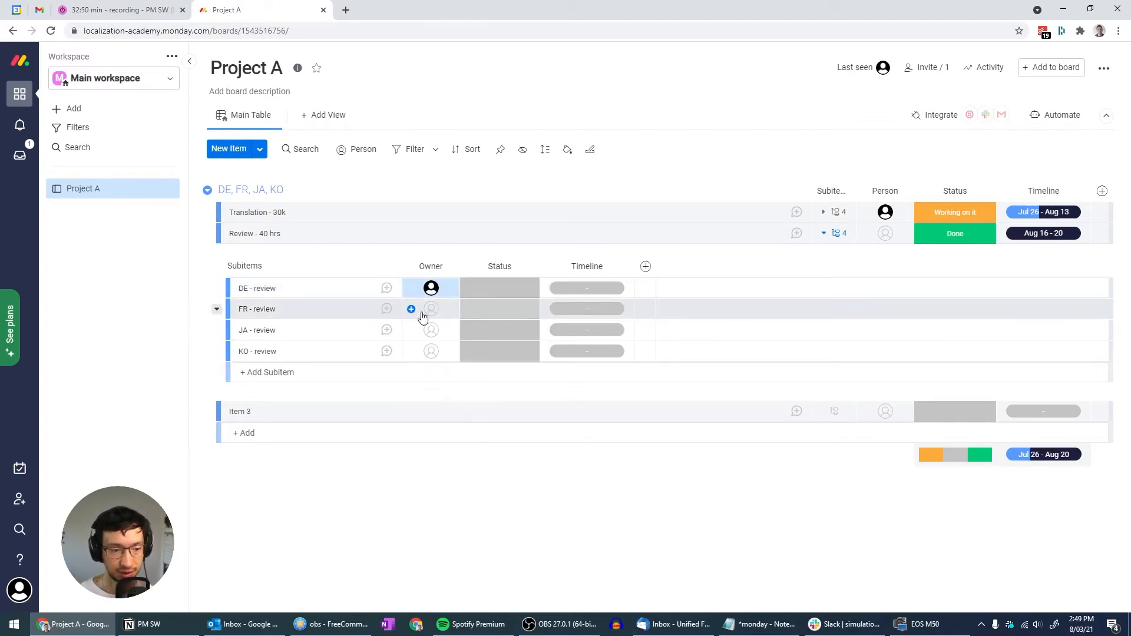
mouse_move(432, 284)
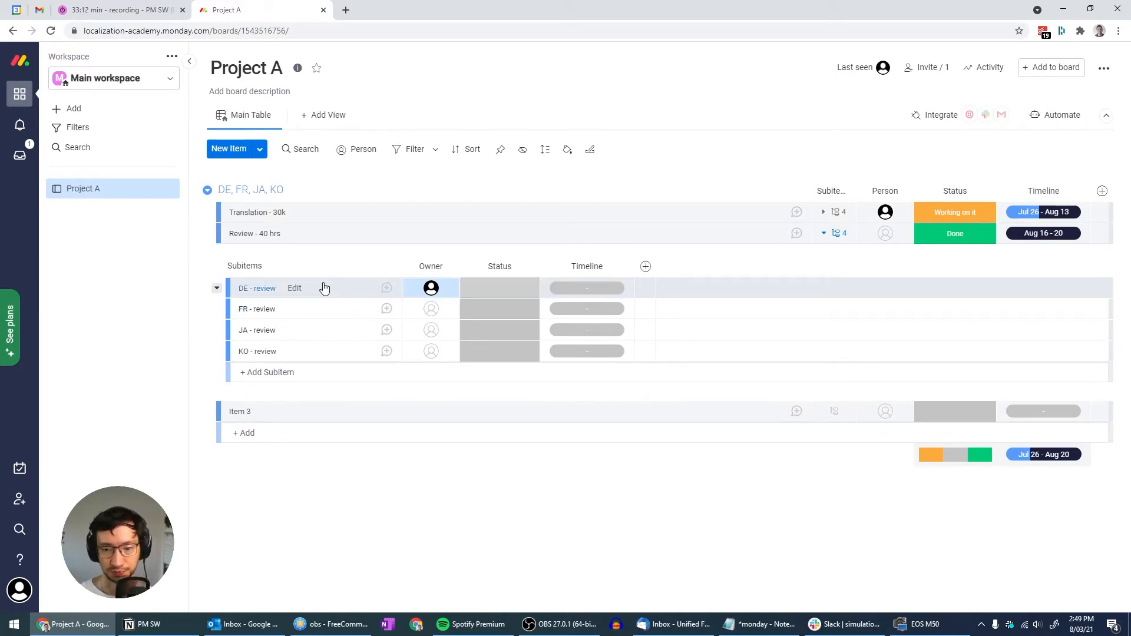
Step: Post the update "hello" on the "DE - review" subitem and return to the board
left_click(388, 288)
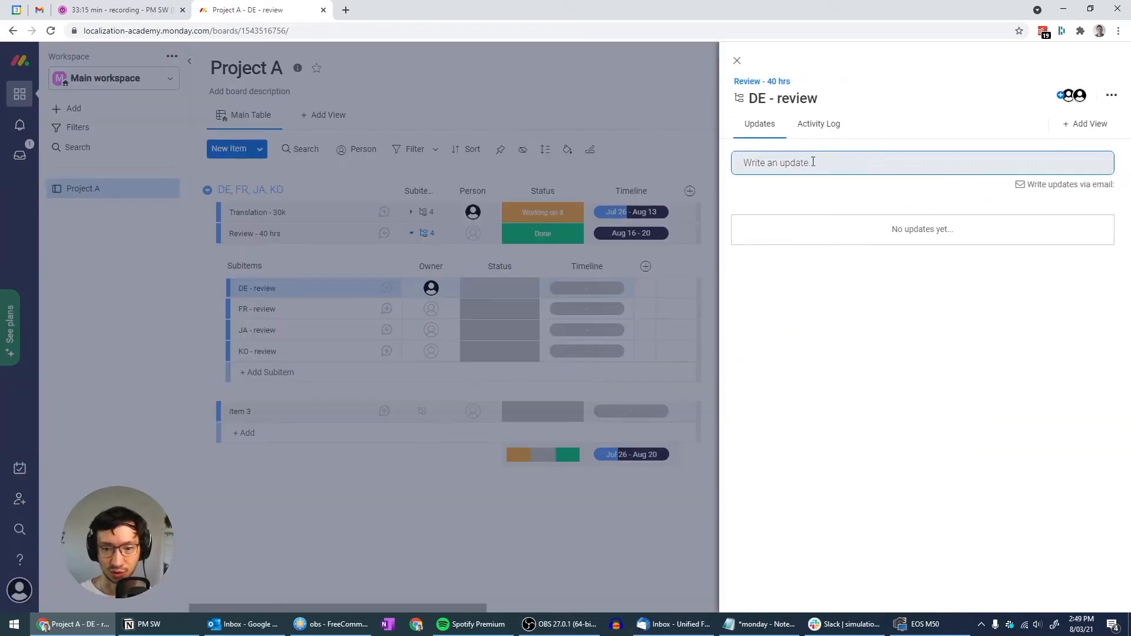
left_click(813, 162)
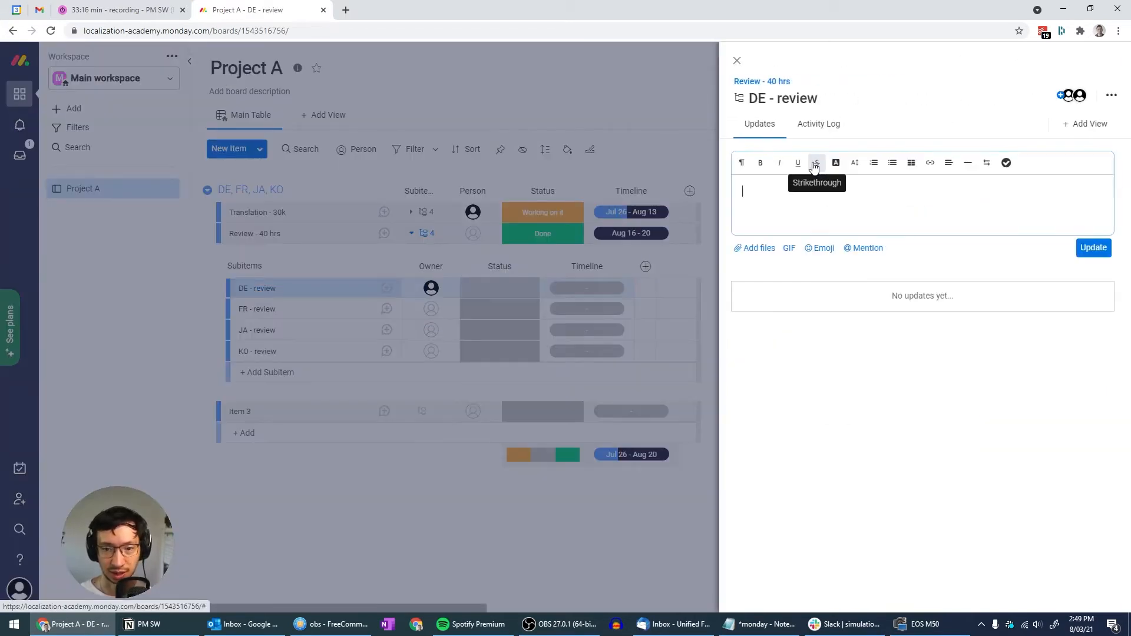
type("hello")
left_click(1094, 248)
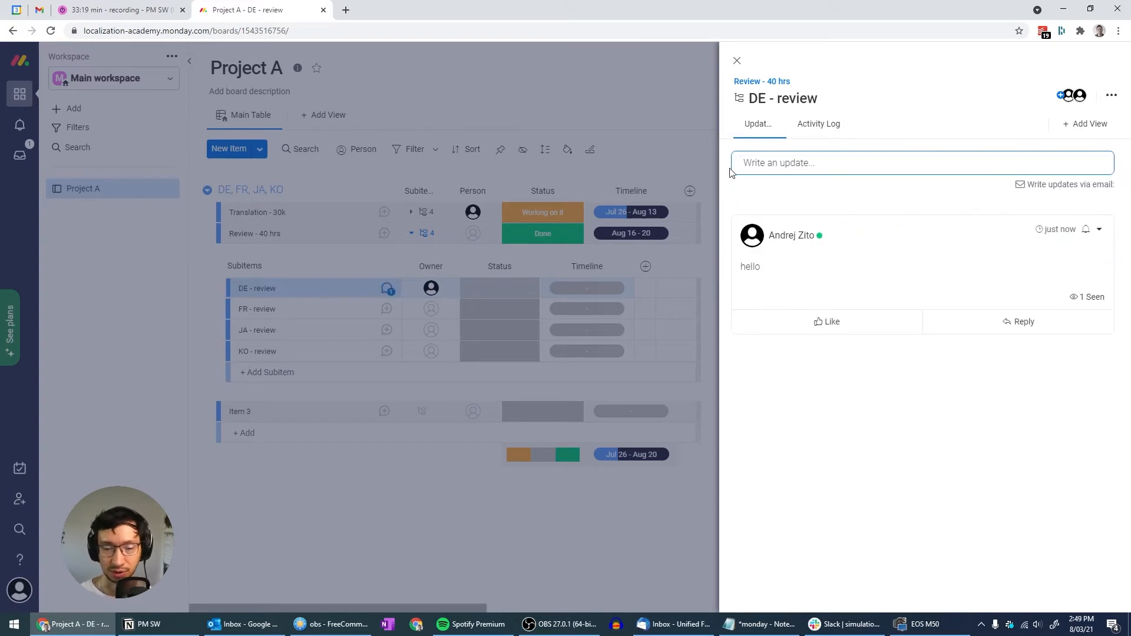
left_click(737, 60)
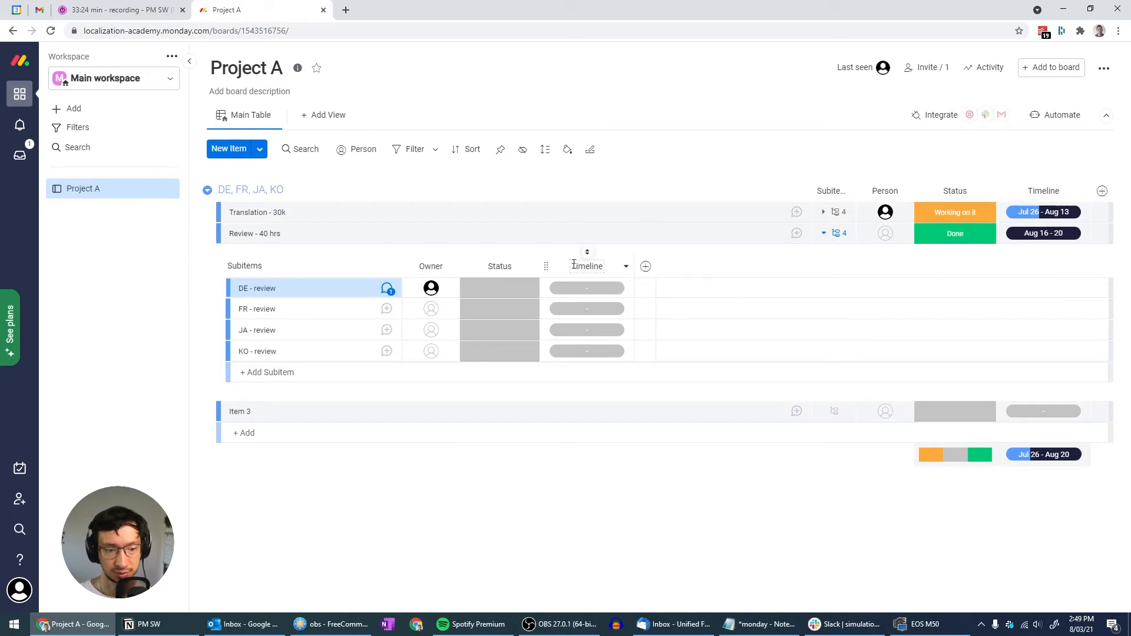
Step: Set the status of the "DE - review" subitem to "Heads-up sent"
left_click(499, 291)
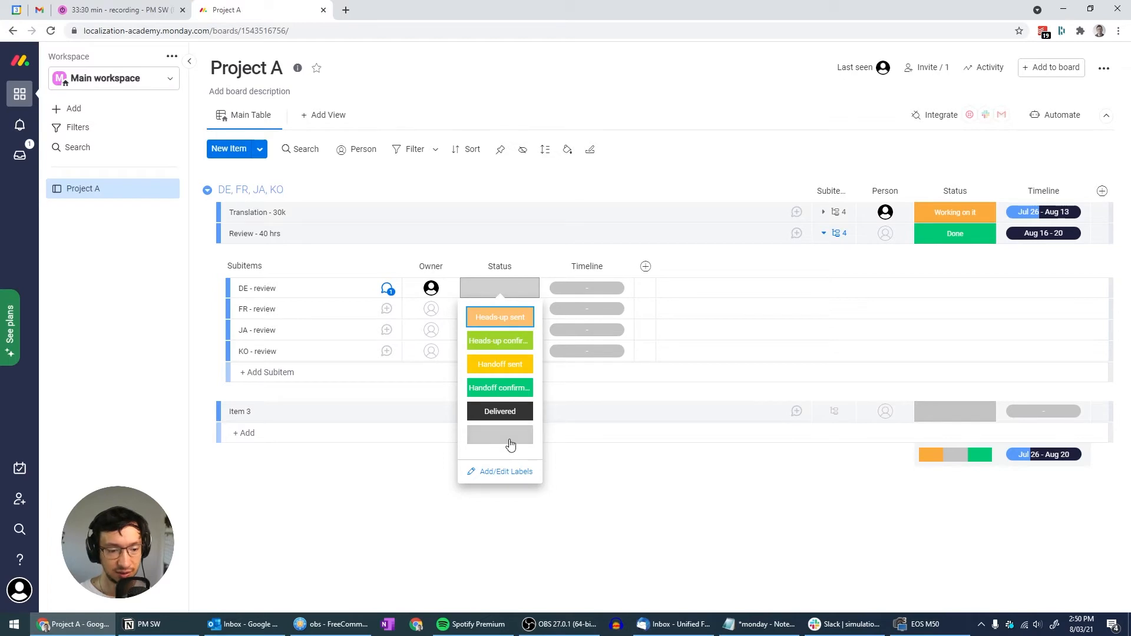
left_click(499, 317)
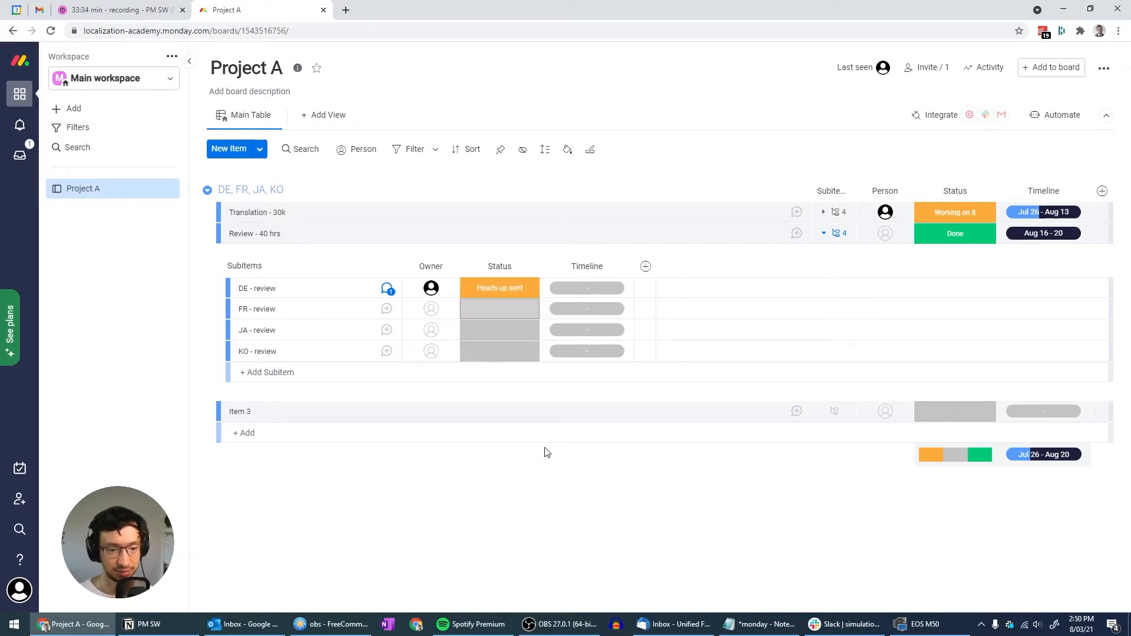
key("ctrl+b")
key("Escape")
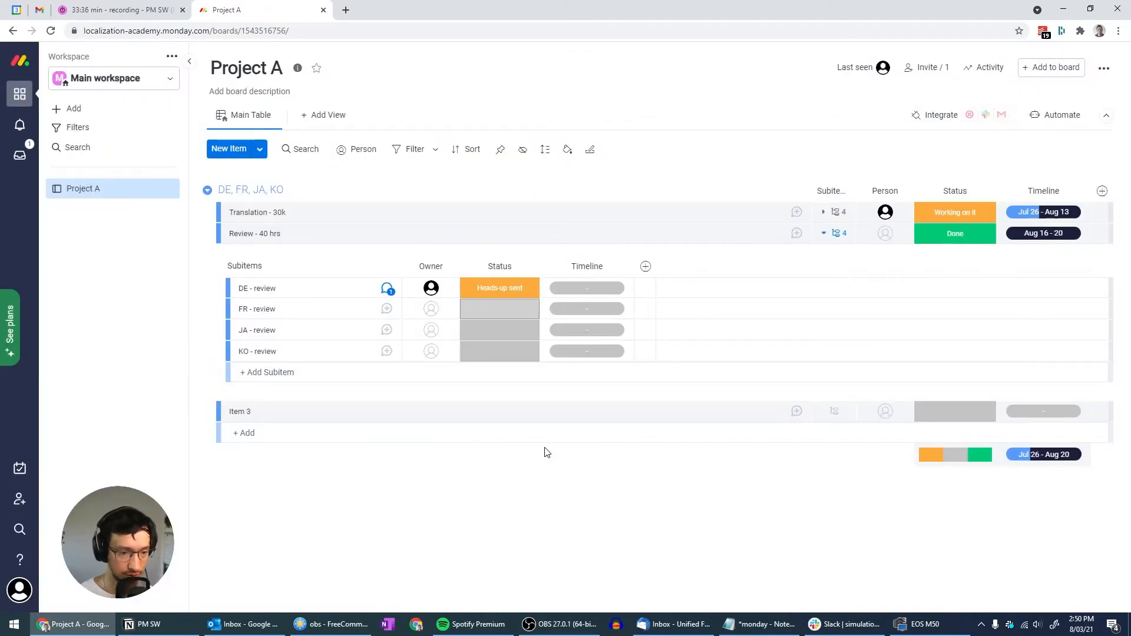
left_click(513, 288)
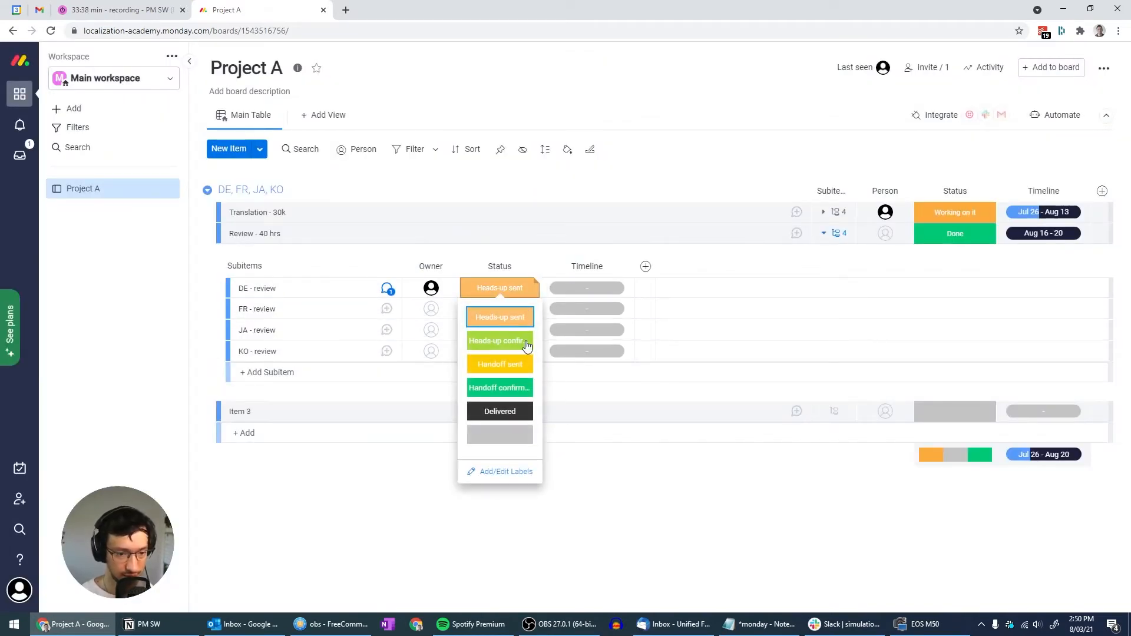
left_click(527, 344)
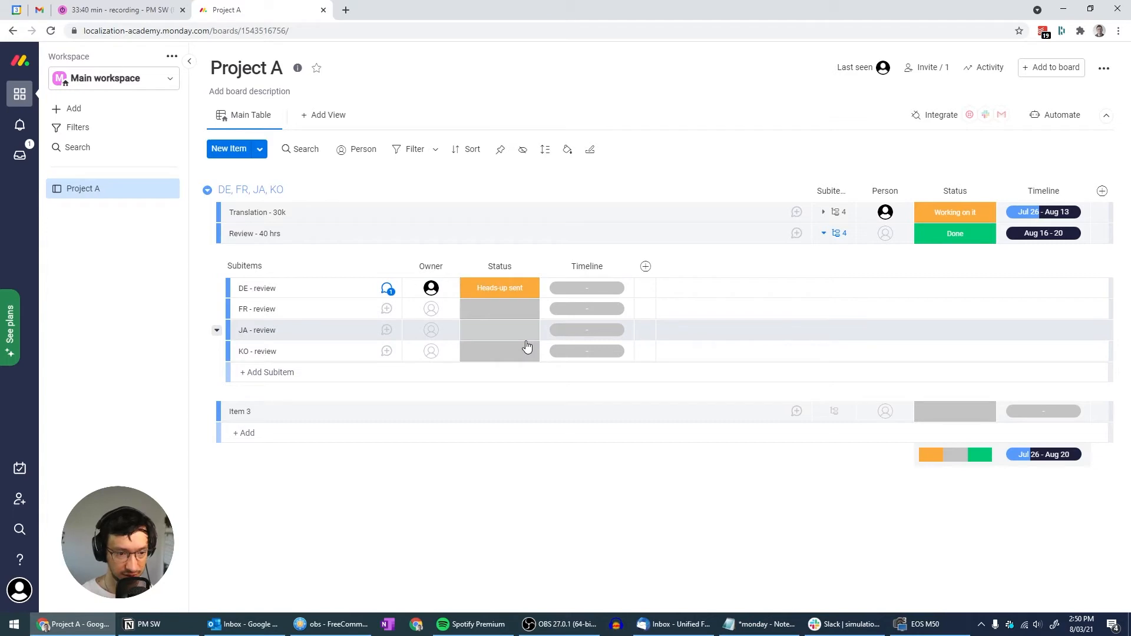
left_click(531, 294)
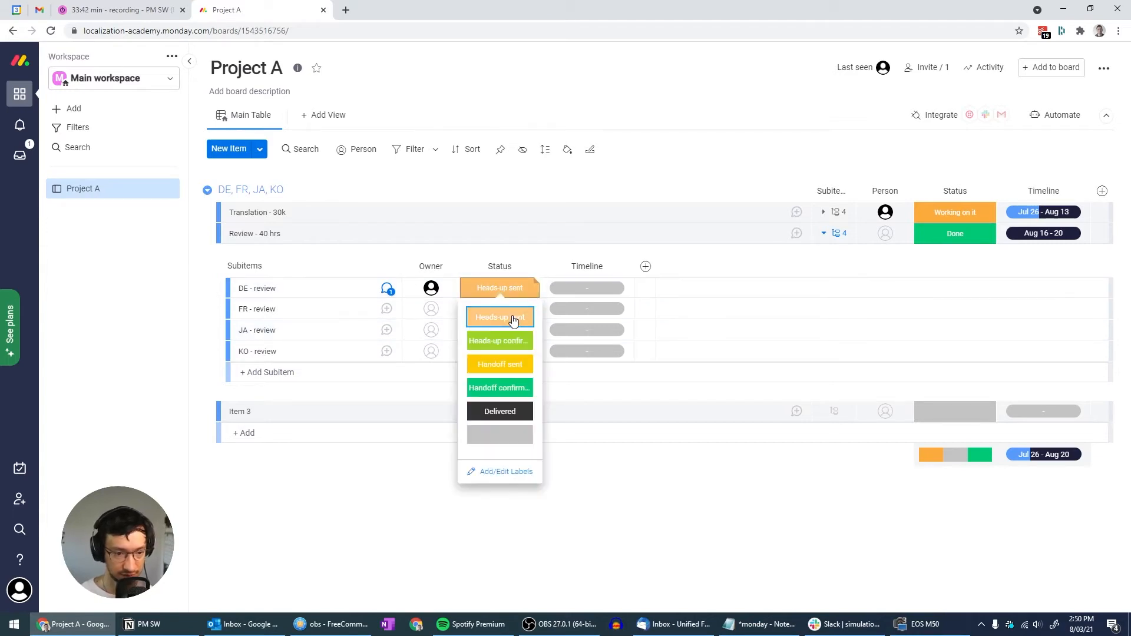
left_click(513, 320)
Step: Copy the "Heads-up sent" status from "DE - review" to the FR, JA and KO review subitems
key("Left")
key("Right")
key("ctrl+c")
key("Down")
key("ctrl+v")
key("Down")
key("ctrl+v")
key("Down")
key("ctrl+v")
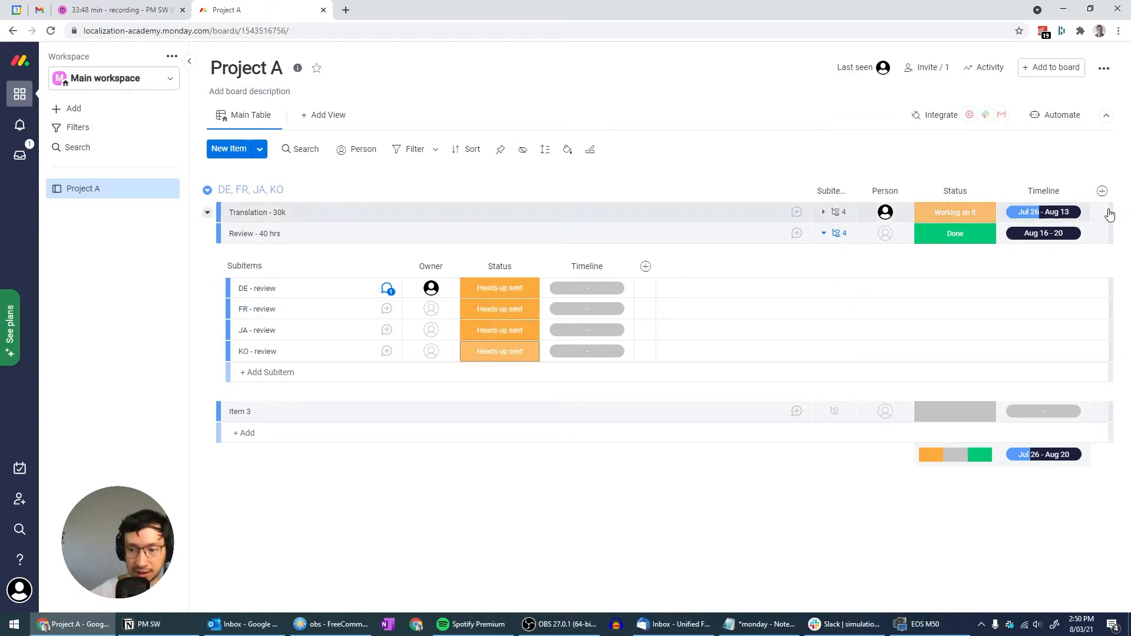
Step: Set the timeline of the "DE - review" subitem to Aug 16 - 20, 2021
left_click(580, 292)
left_click(580, 293)
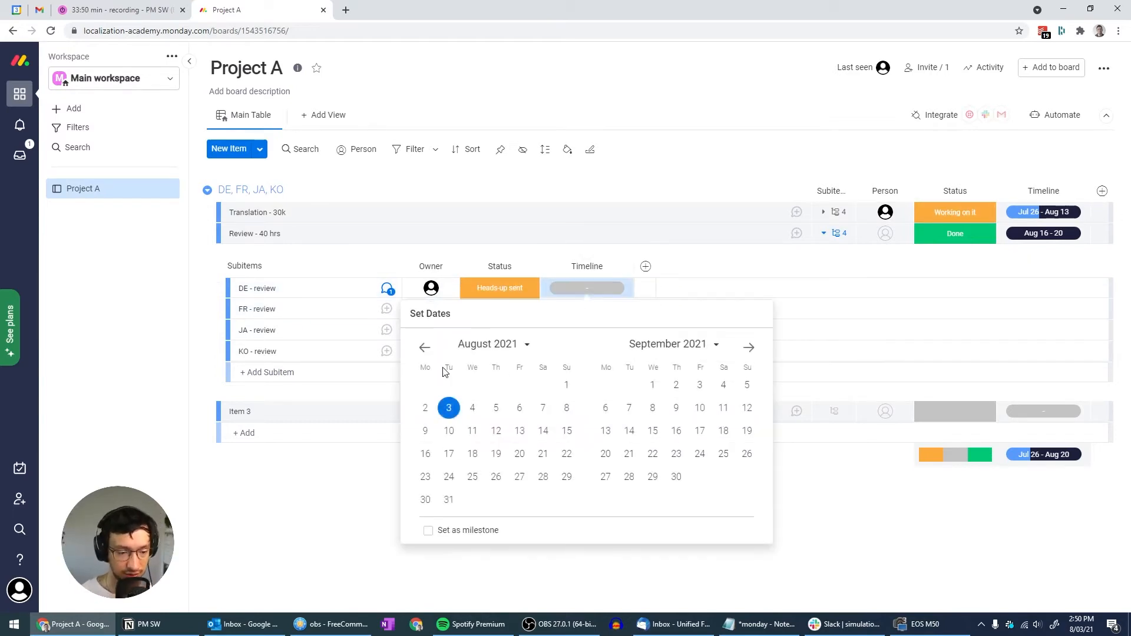
left_click(425, 454)
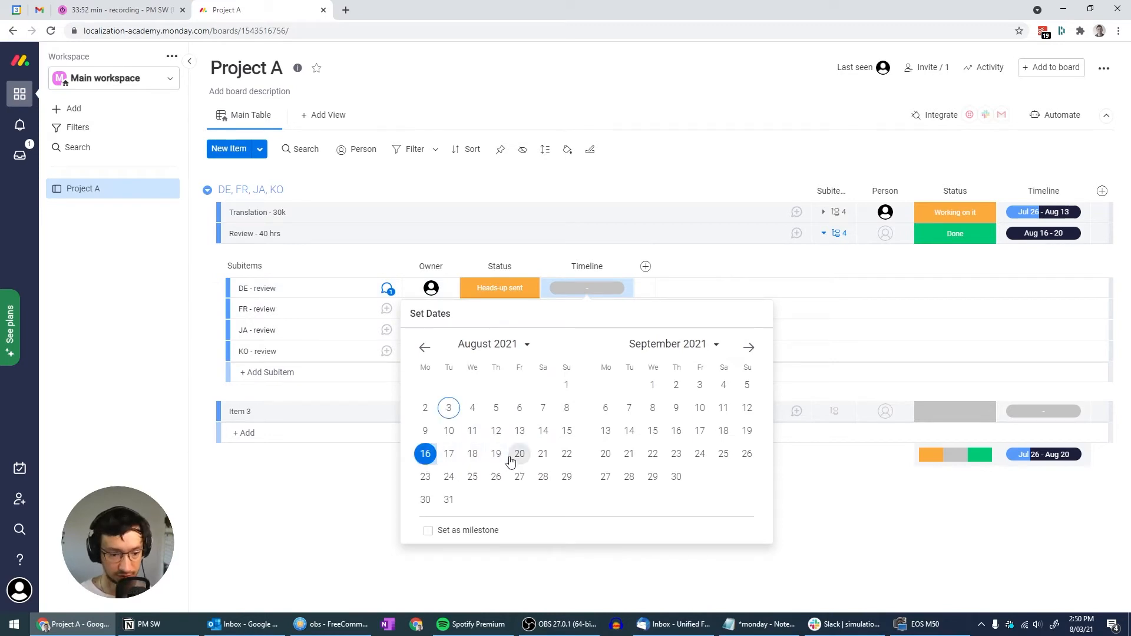
left_click(519, 454)
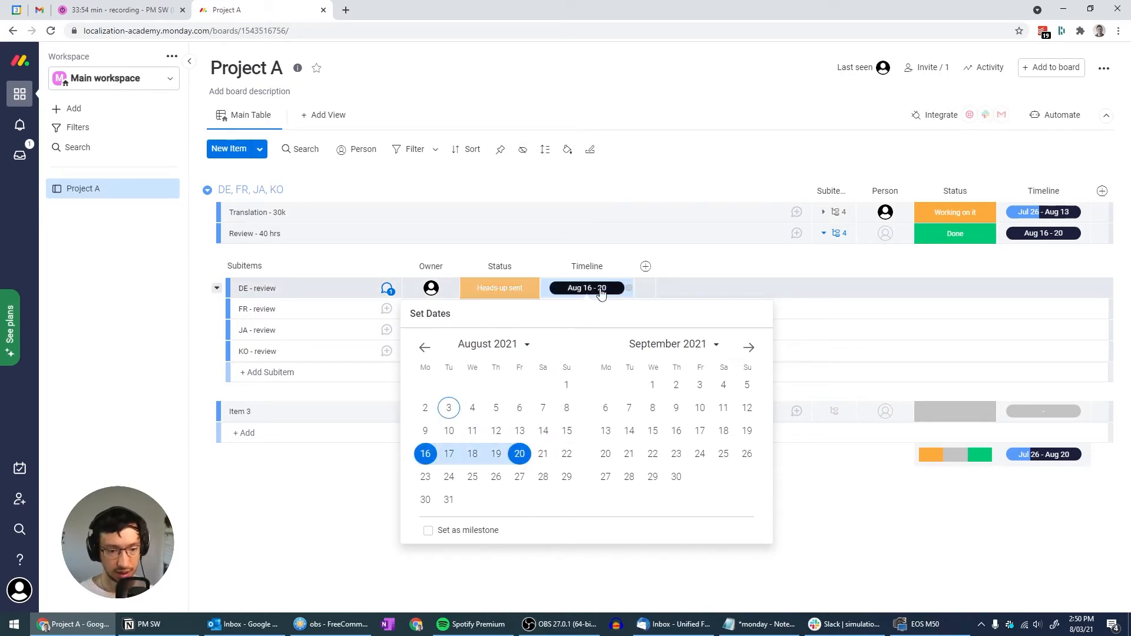
Step: Copy the "DE - review" timeline, Aug 16 - 20, to the FR, JA and KO review subitems
left_click(600, 292)
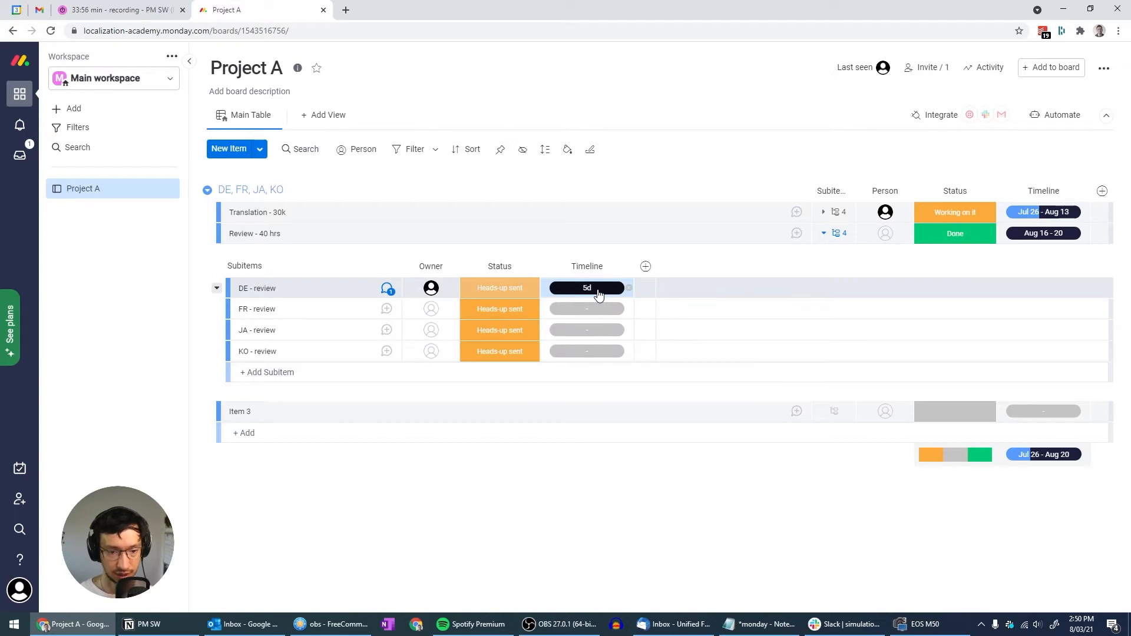
key("Down")
key("ctrl+v")
key("Down")
key("ctrl+v")
key("Down")
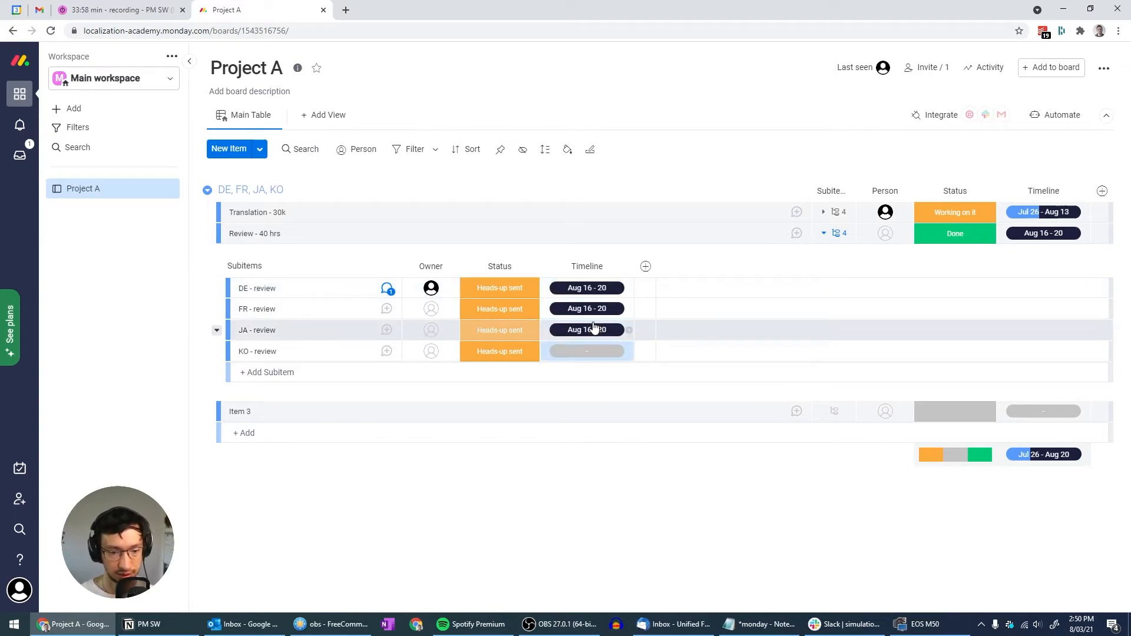
key("ctrl+v")
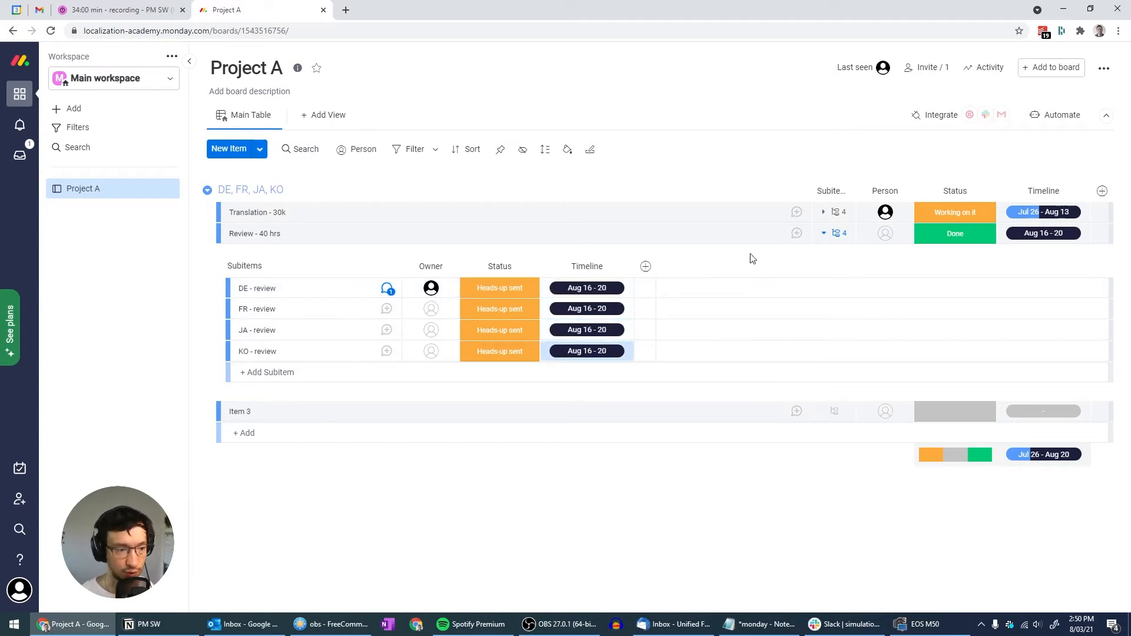
Step: Collapse the review subitems and rename "Item 3" as "Delivery"
left_click(840, 232)
left_click(270, 256)
key("ctrl+a")
type("D")
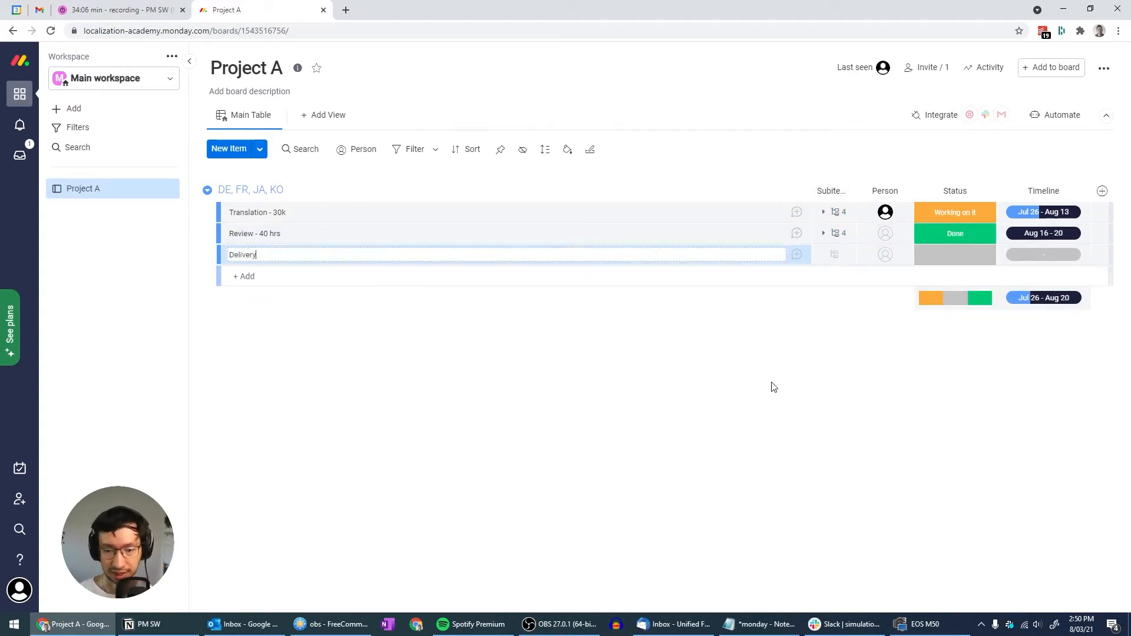
Step: Set the timeline of the "Delivery" item to the single day Aug 20, 2021
left_click(1041, 258)
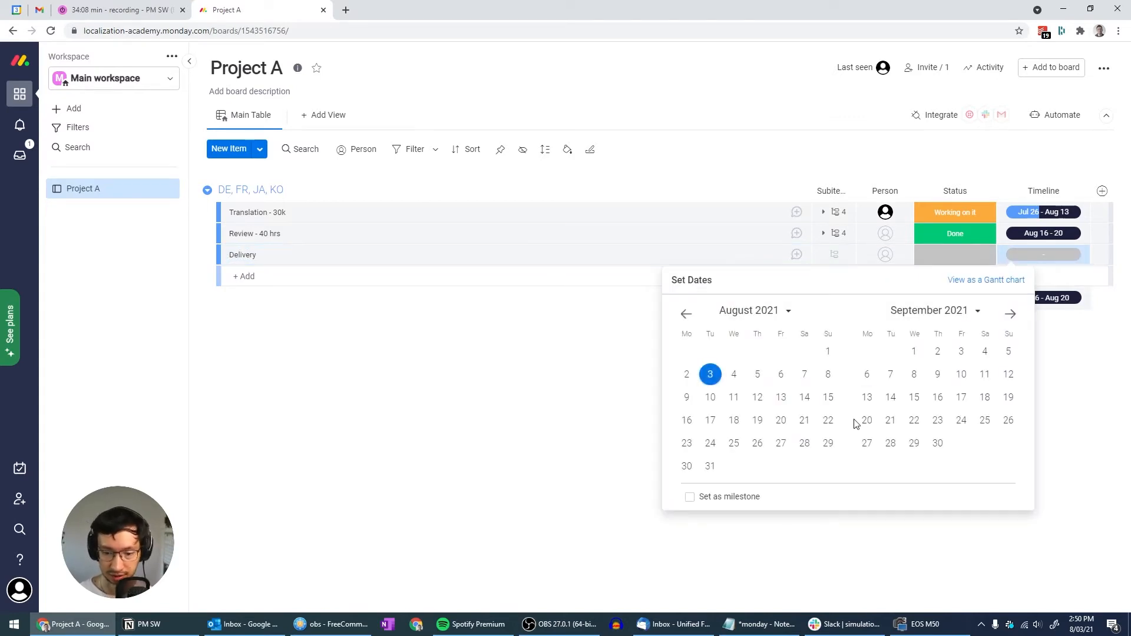
left_click(779, 421)
left_click(1070, 357)
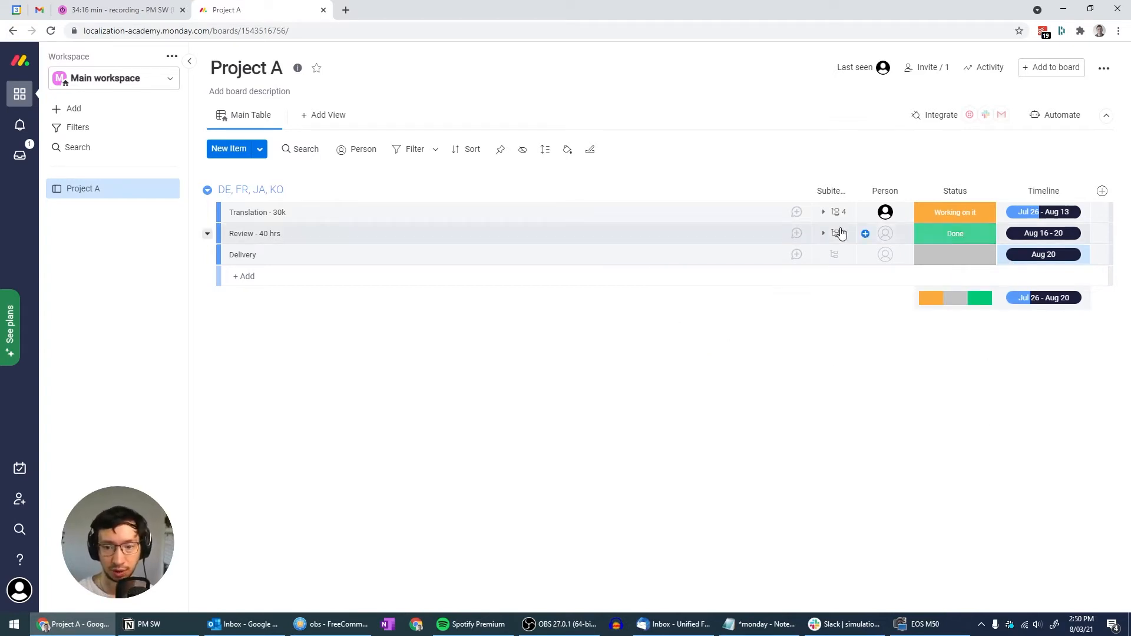
Step: Check the subitems of "Translation - 30k" and clear the status of the "Review - 40 hrs" item
left_click(823, 213)
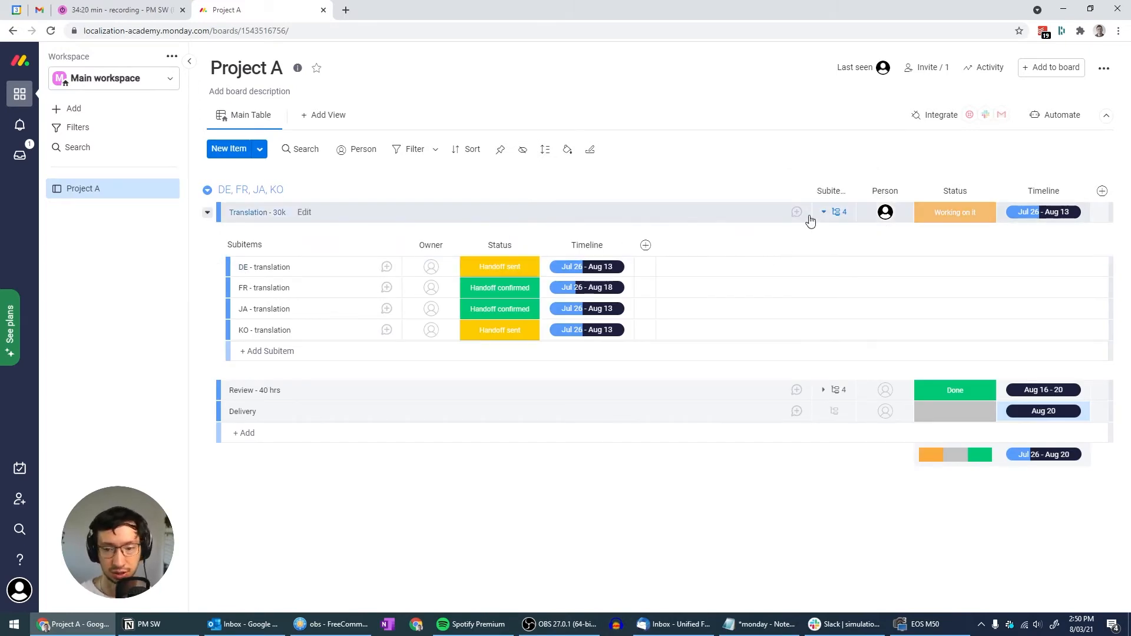
left_click(824, 213)
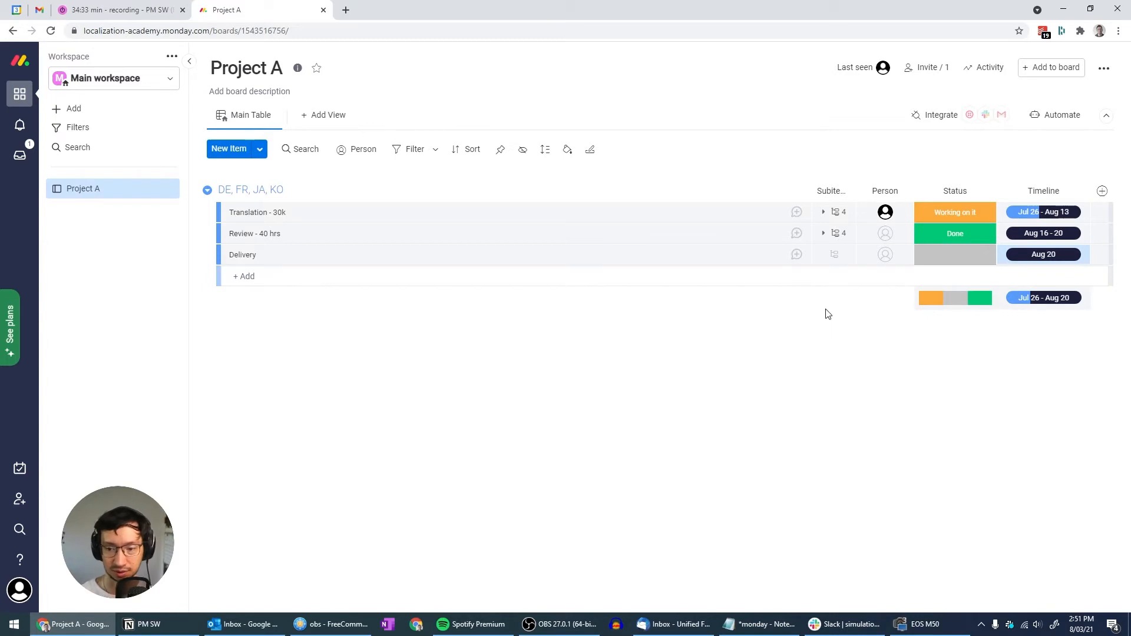
left_click(969, 236)
left_click(959, 340)
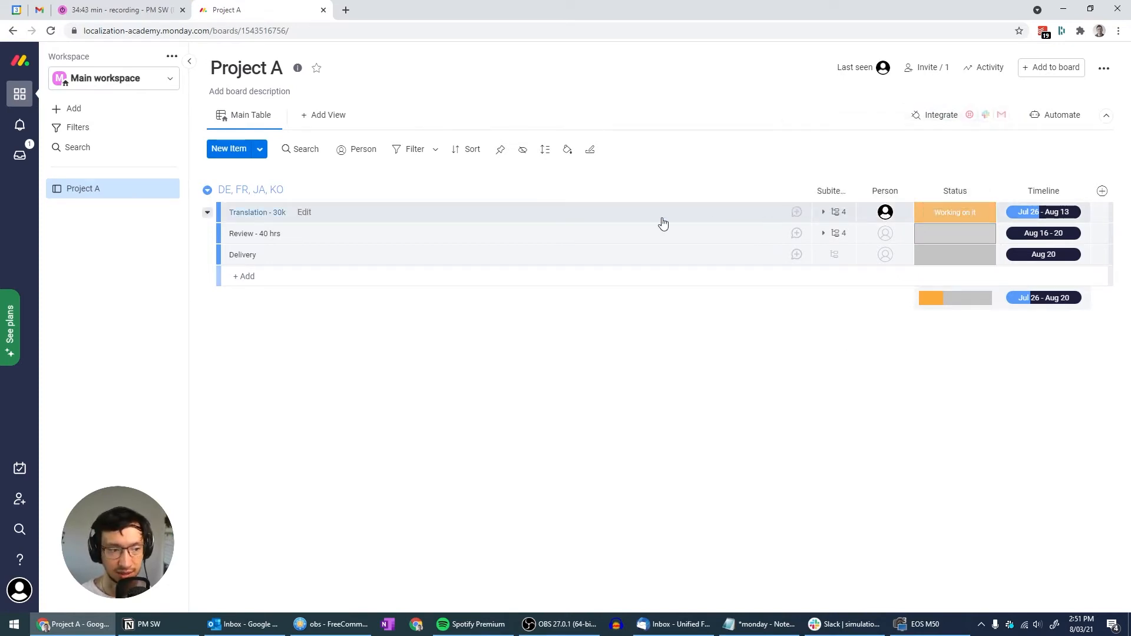
Step: Add a Gantt view to the Project A board, keeping its default name
mouse_move(885, 215)
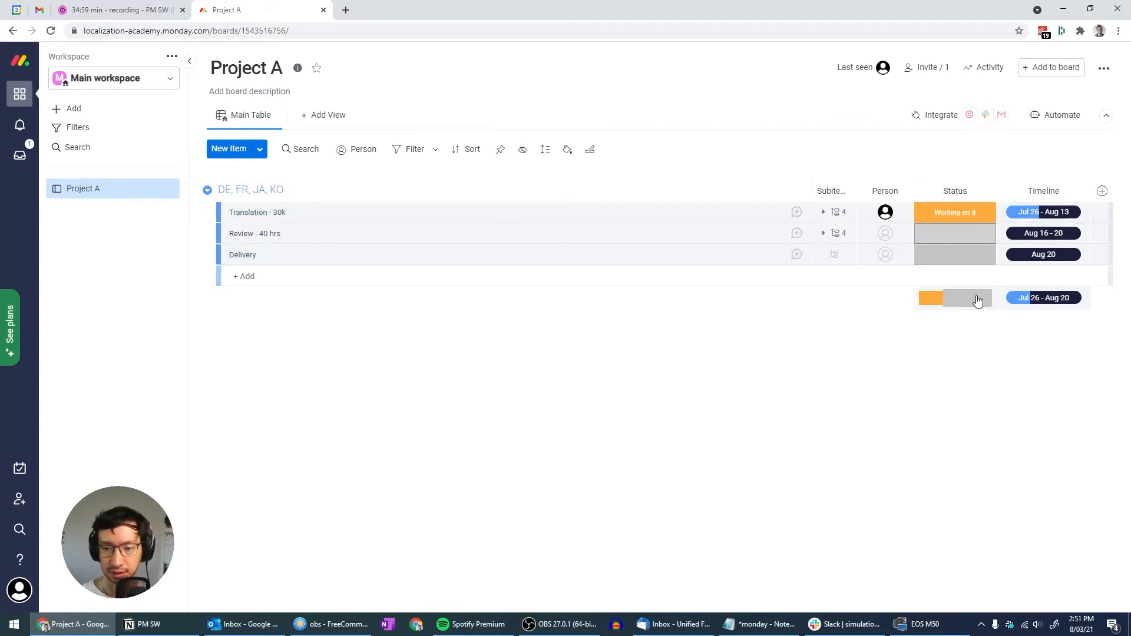
left_click(325, 116)
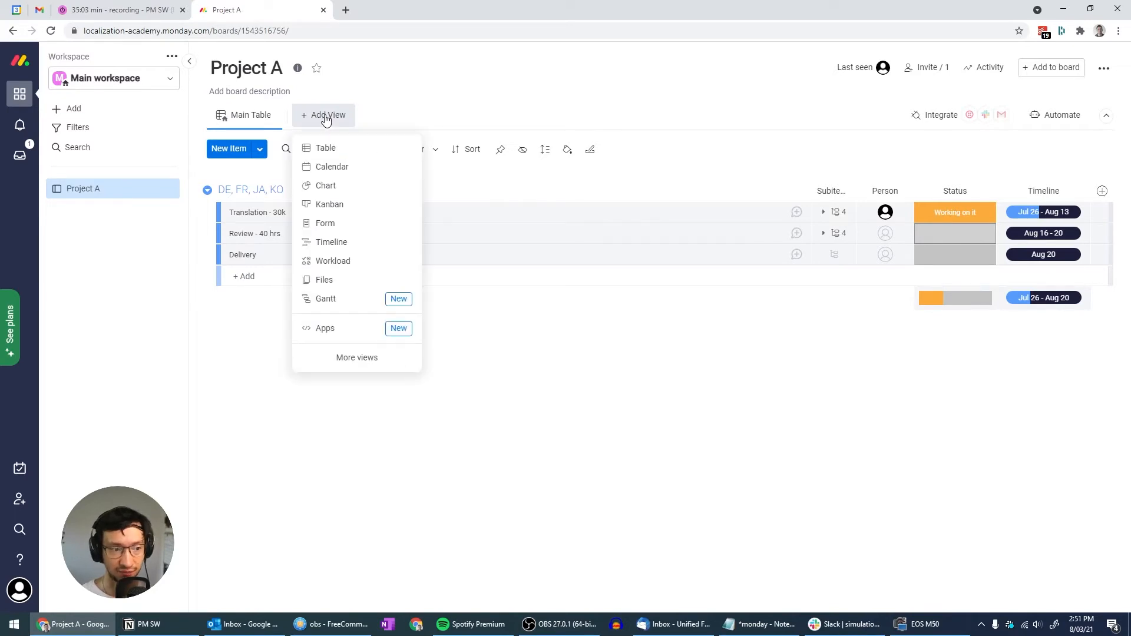
left_click(326, 299)
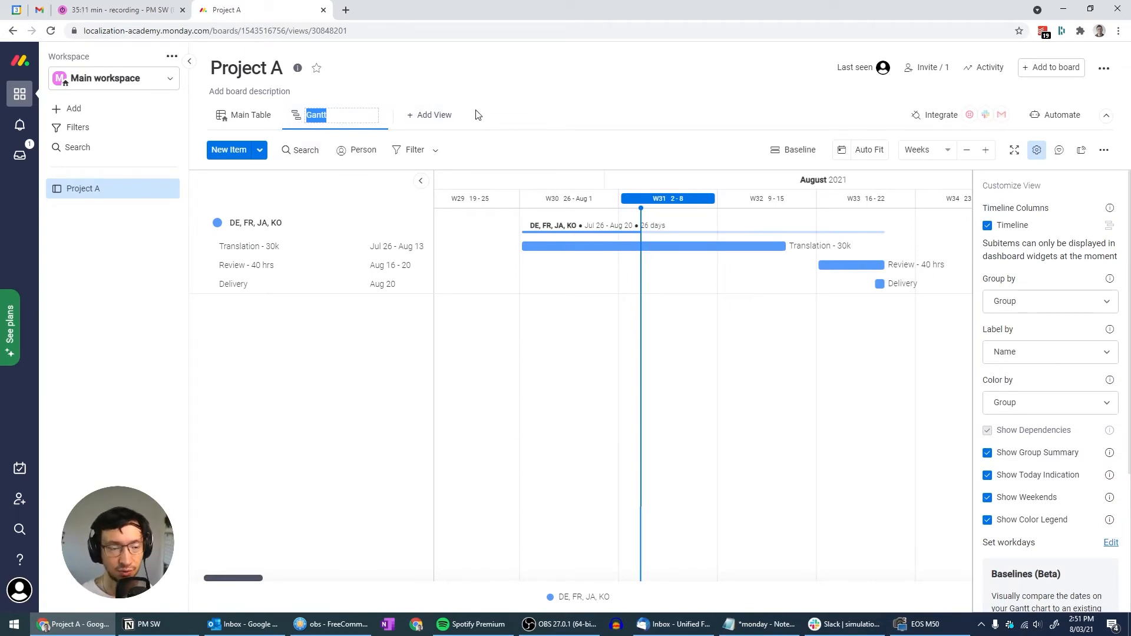
left_click(520, 116)
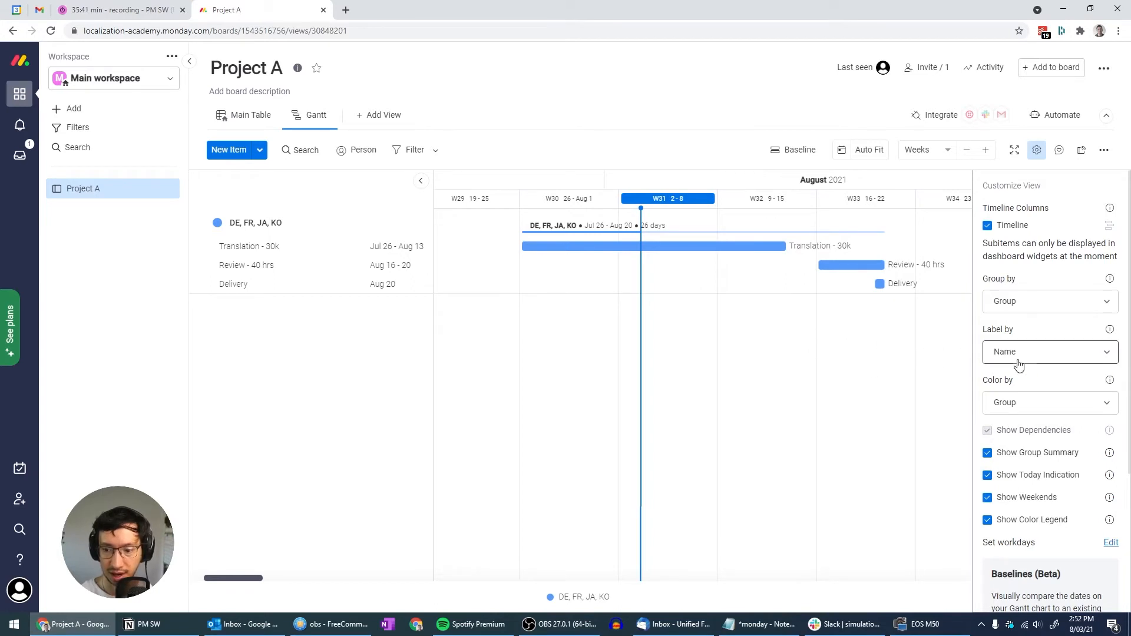
Step: Look over the Gantt view's customization options and set the chart's time scale to days
scroll(842, 335, "right", 8)
scroll(820, 351, "left", 8)
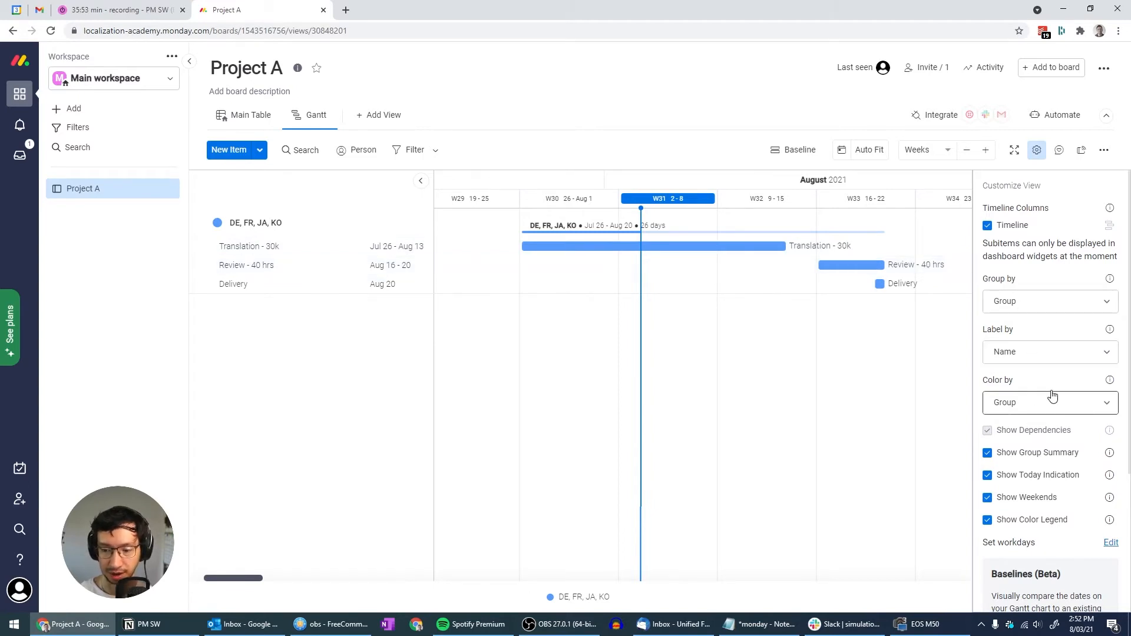
scroll(1046, 403, "down", 2)
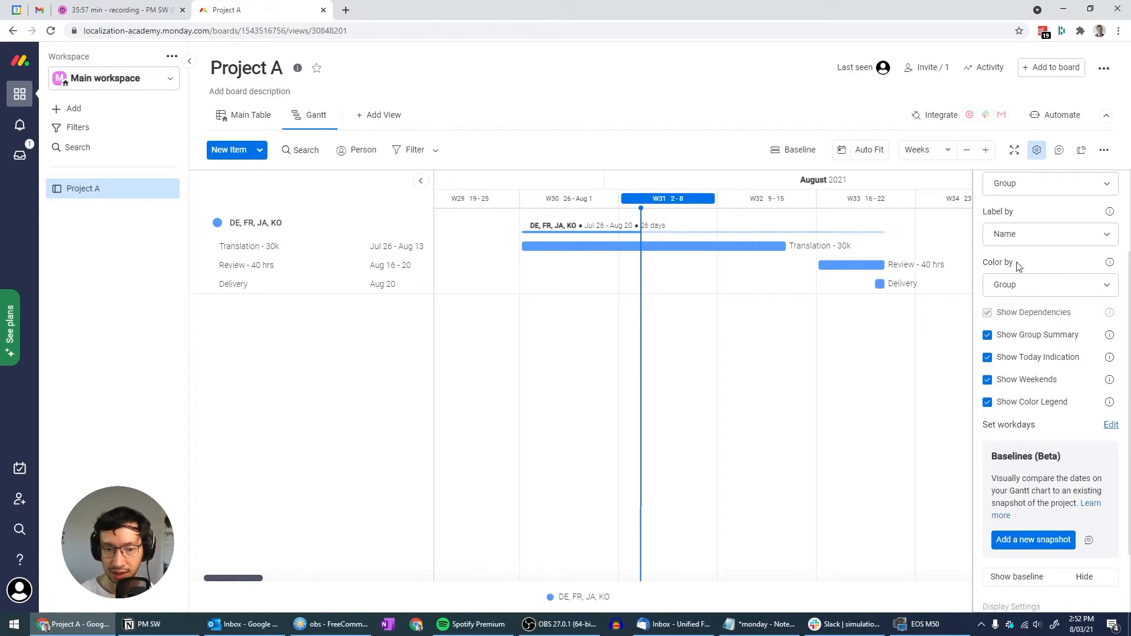
left_click(947, 154)
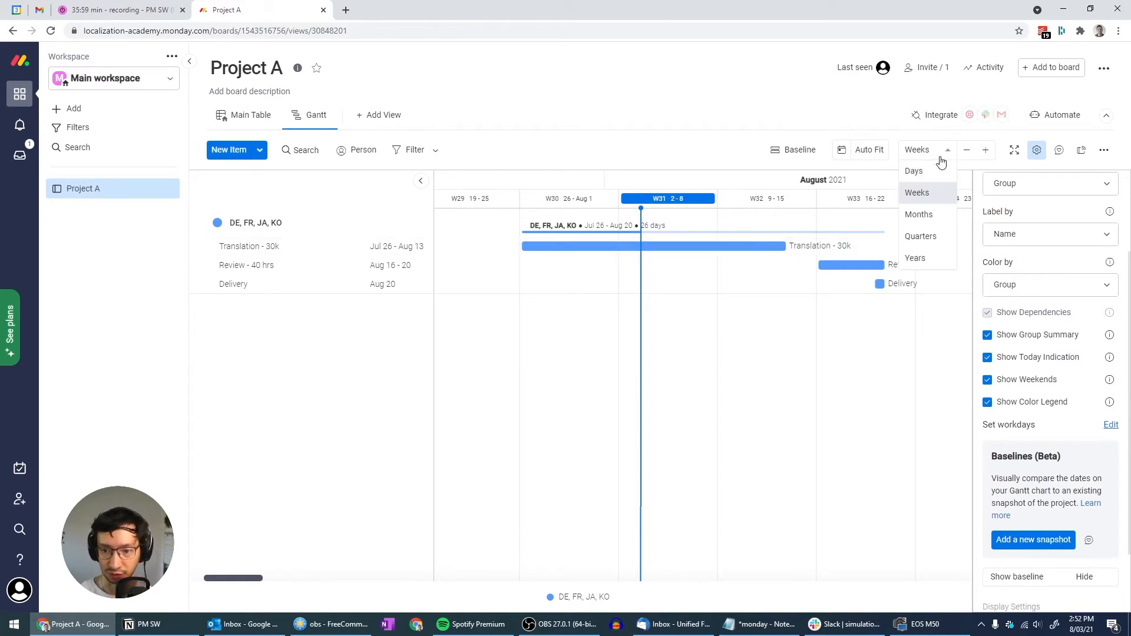
left_click(916, 171)
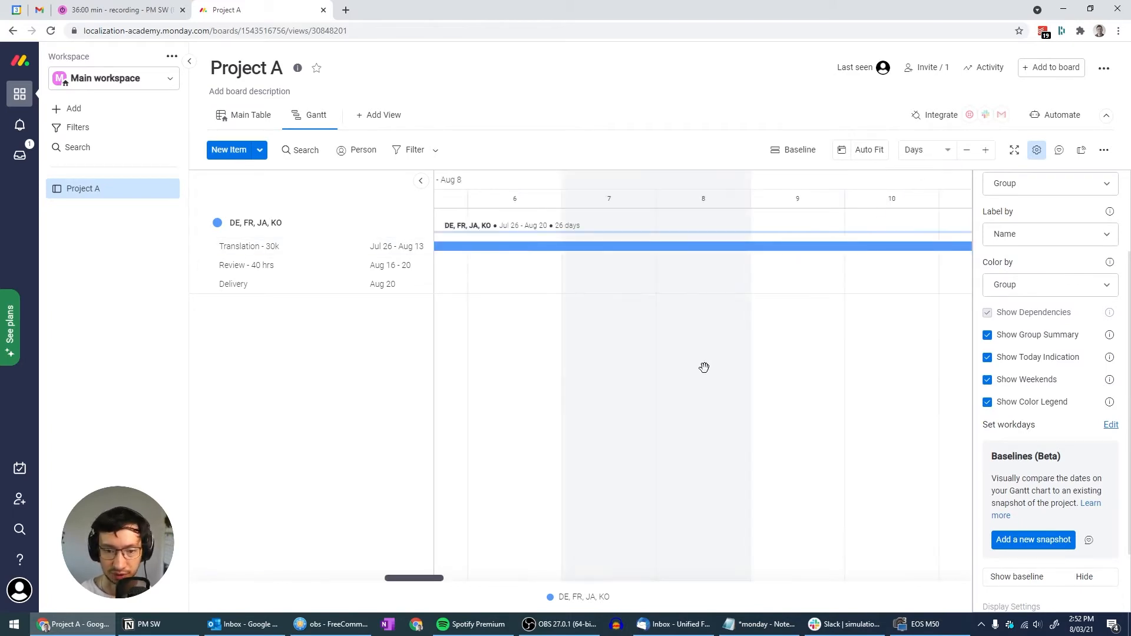
Step: Zoom the Gantt chart out two levels and examine the translation, review and delivery bars across the schedule
left_click(966, 155)
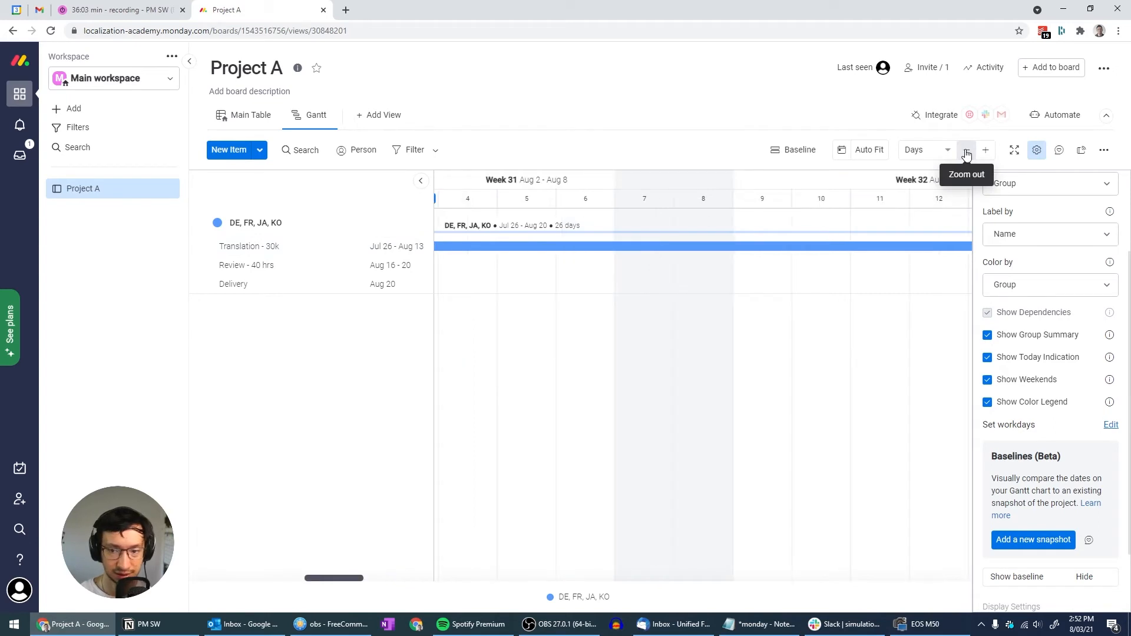
left_click(966, 154)
scroll(701, 310, "left", 4)
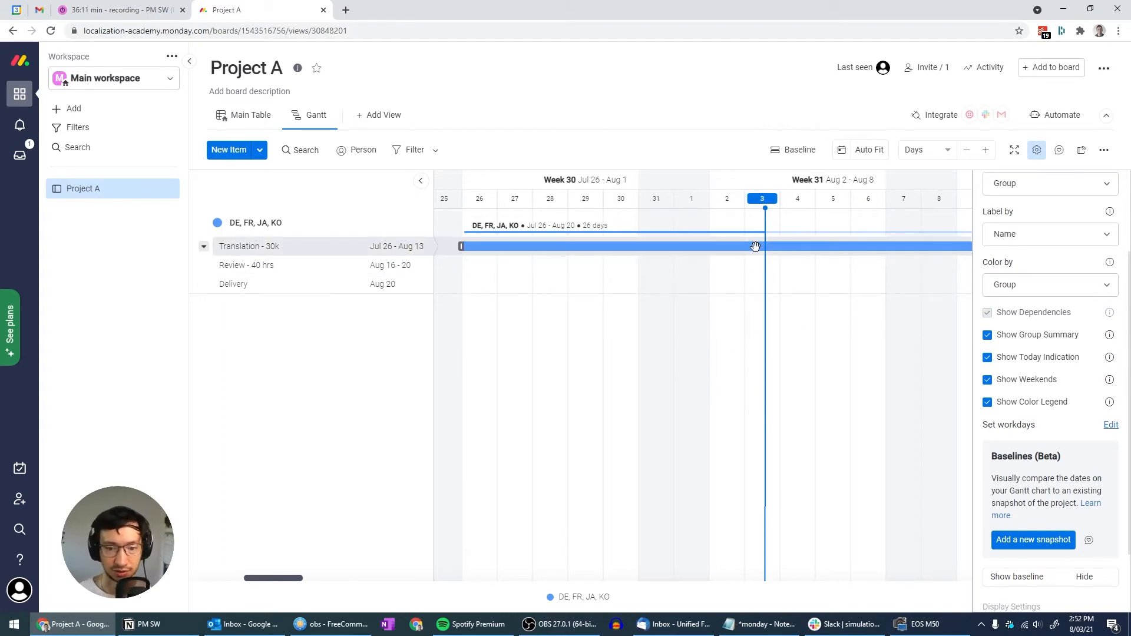
scroll(694, 316, "right", 3)
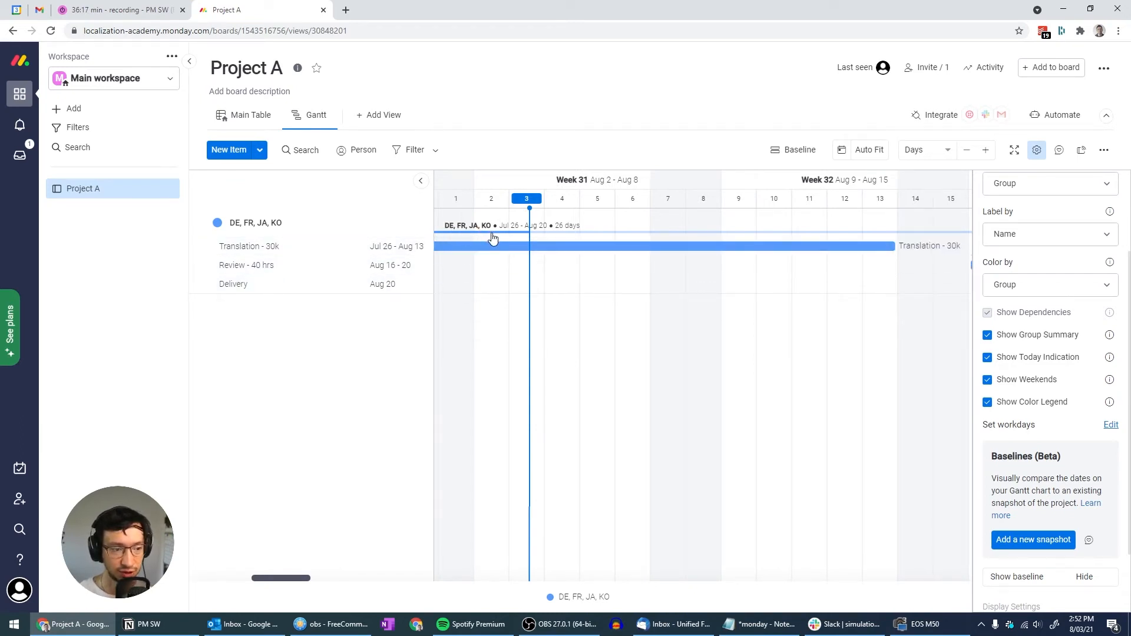
scroll(493, 235, "left", 3)
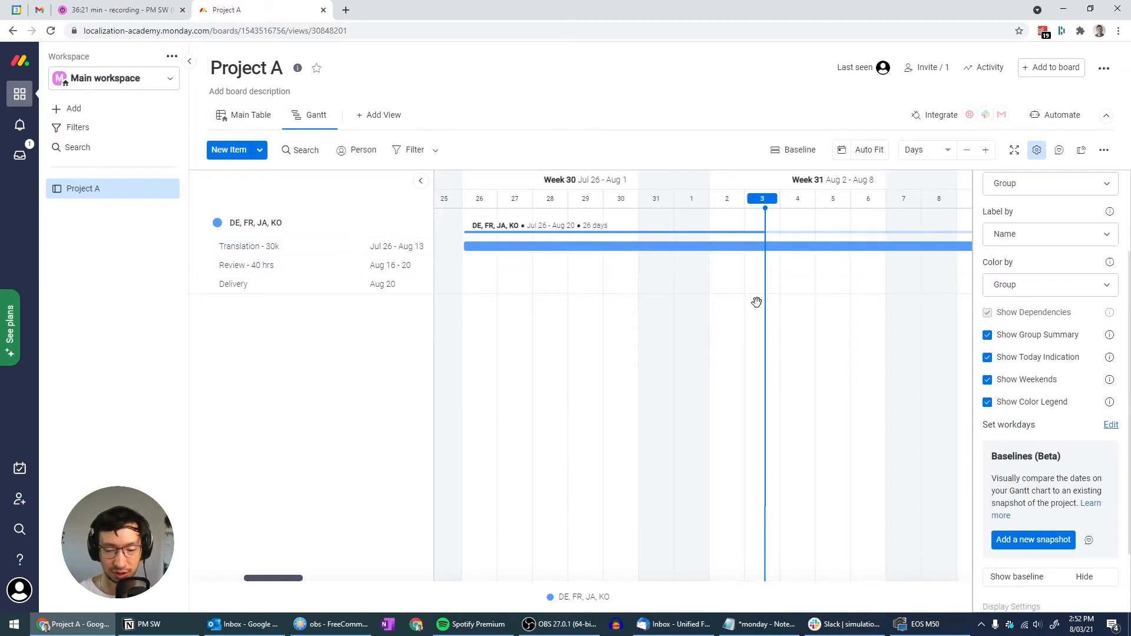
scroll(757, 303, "right", 6)
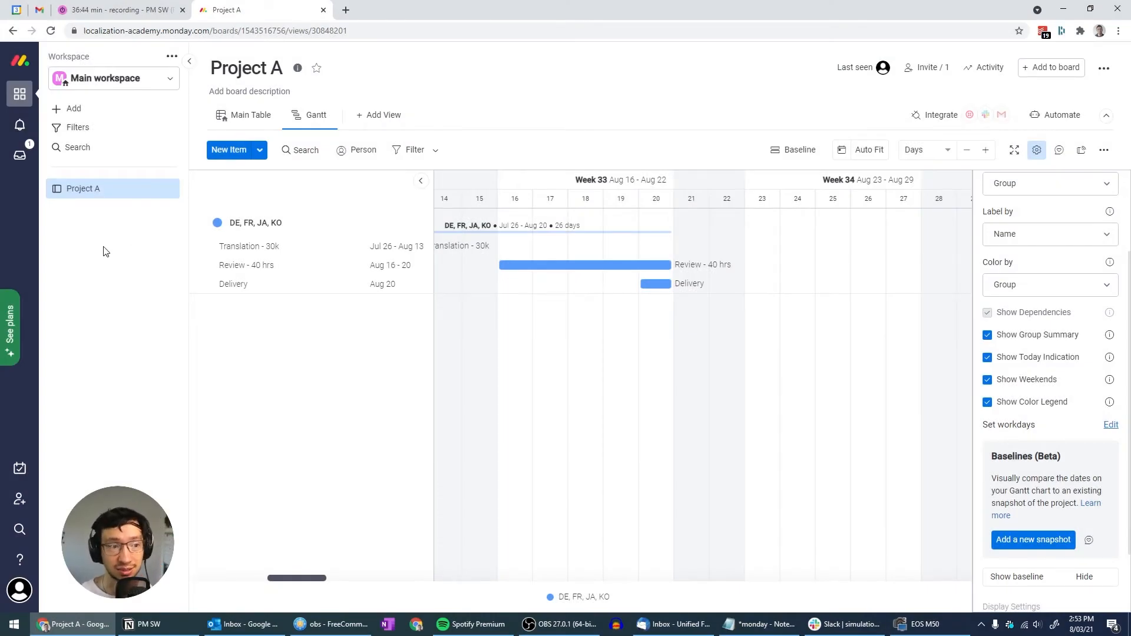
Step: Duplicate the Project A board with the "Structure only" option
left_click(167, 188)
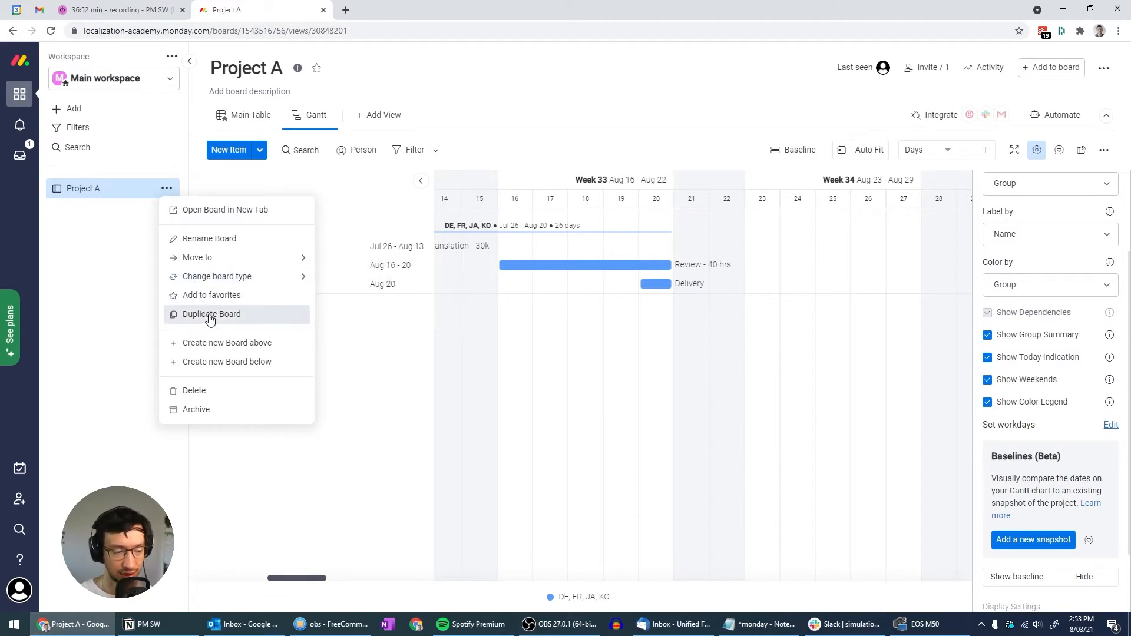
left_click(210, 315)
left_click(528, 324)
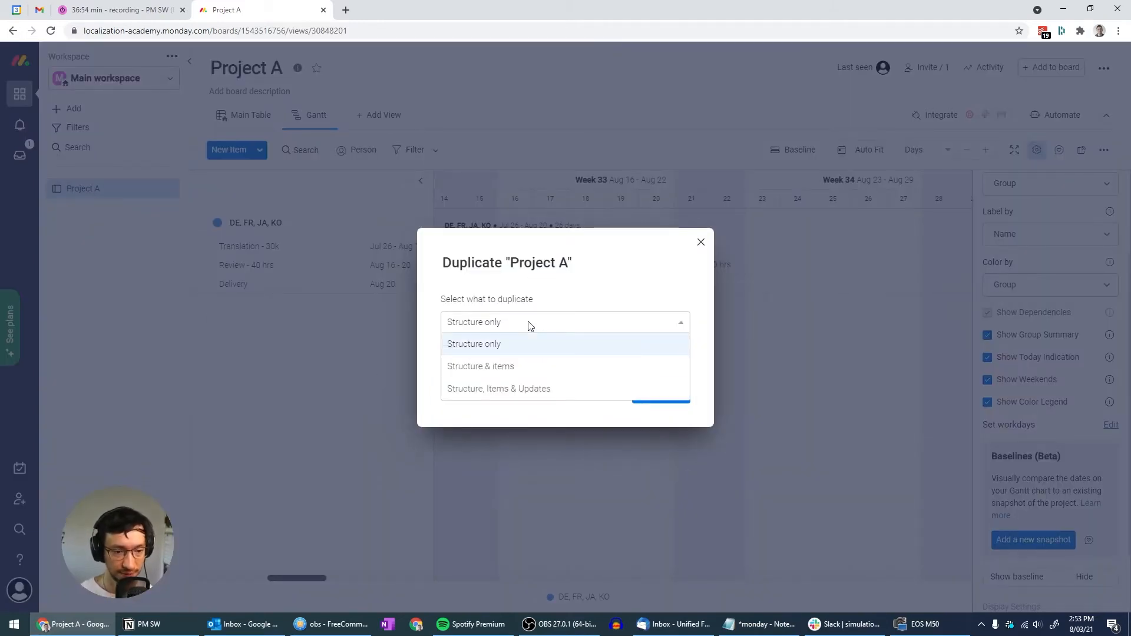
left_click(506, 345)
left_click(660, 394)
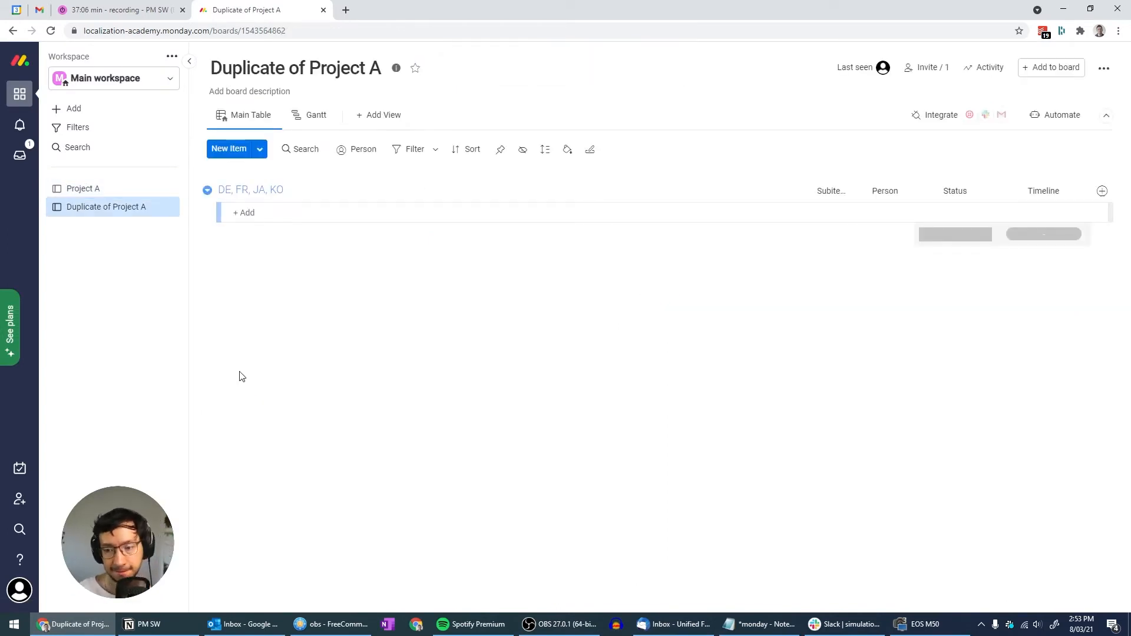
Step: Rename the duplicated board as "Project B"
left_click(297, 62)
key("Home")
key("ctrl+shift+Right")
key("ctrl+shift+Right")
key("BackSpace")
key("End")
key("BackSpace")
type("B")
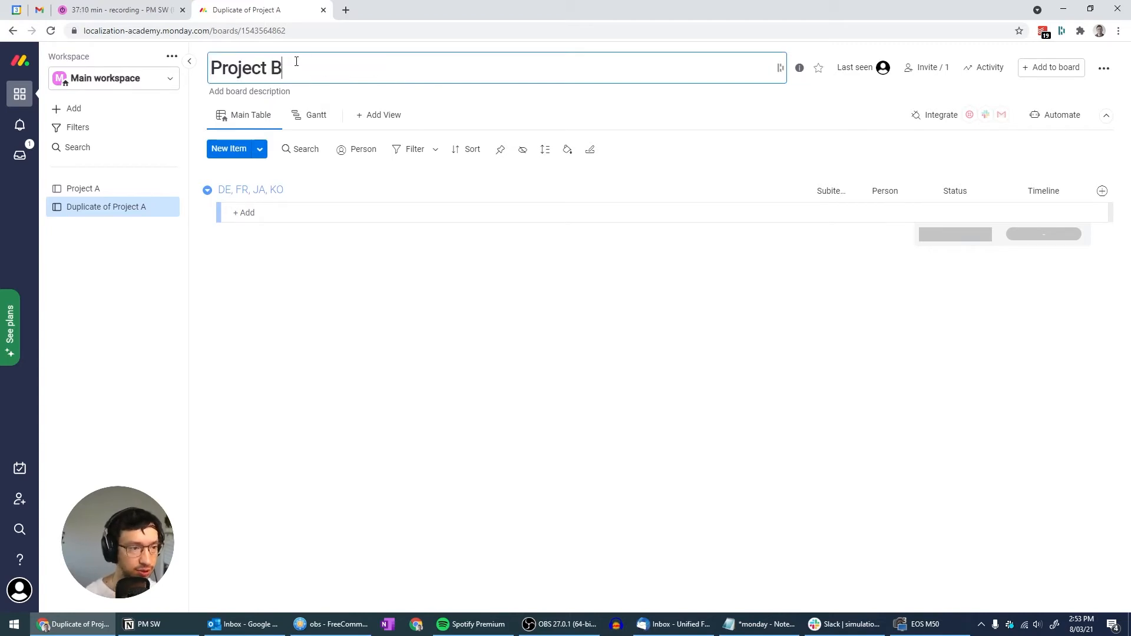
key("Return")
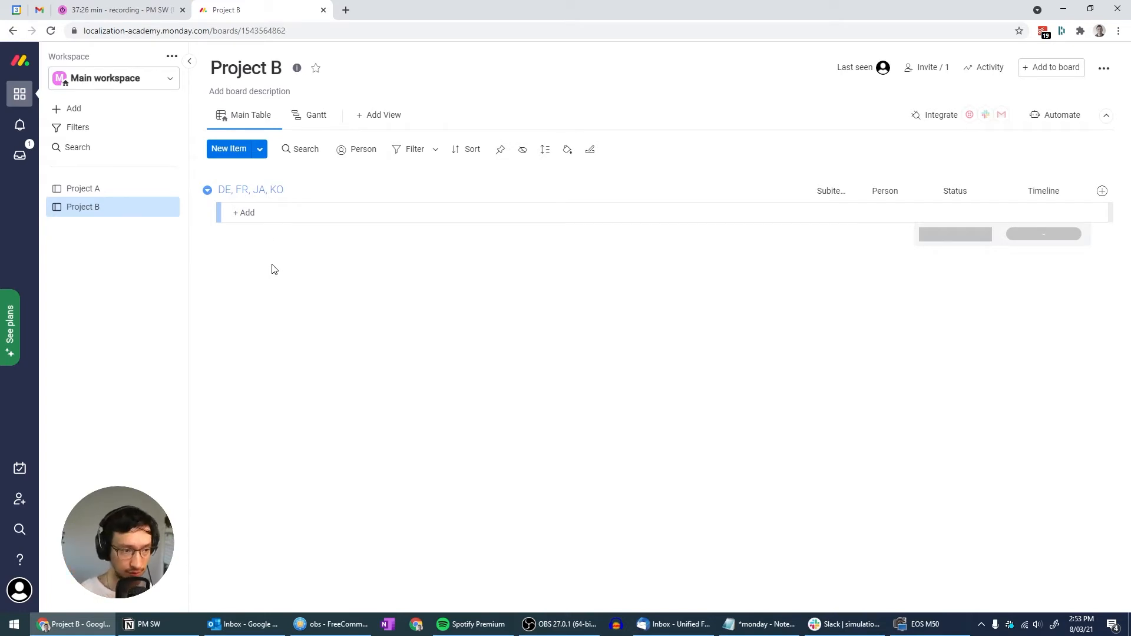
Step: Add a new group of items to Project B and name it "LI"
left_click(260, 149)
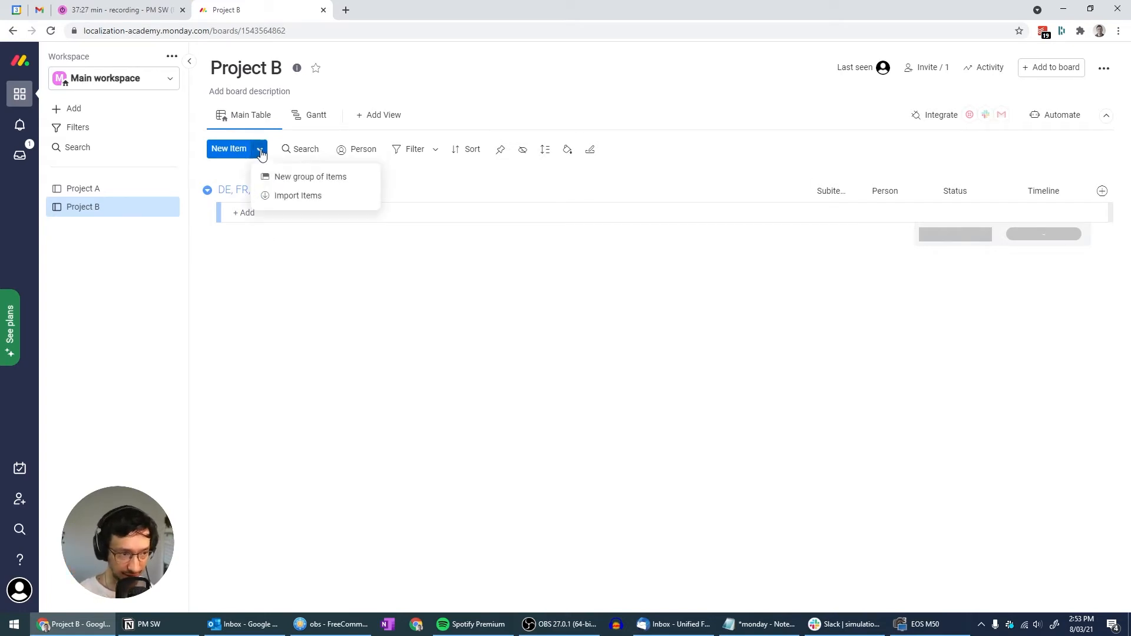
left_click(297, 184)
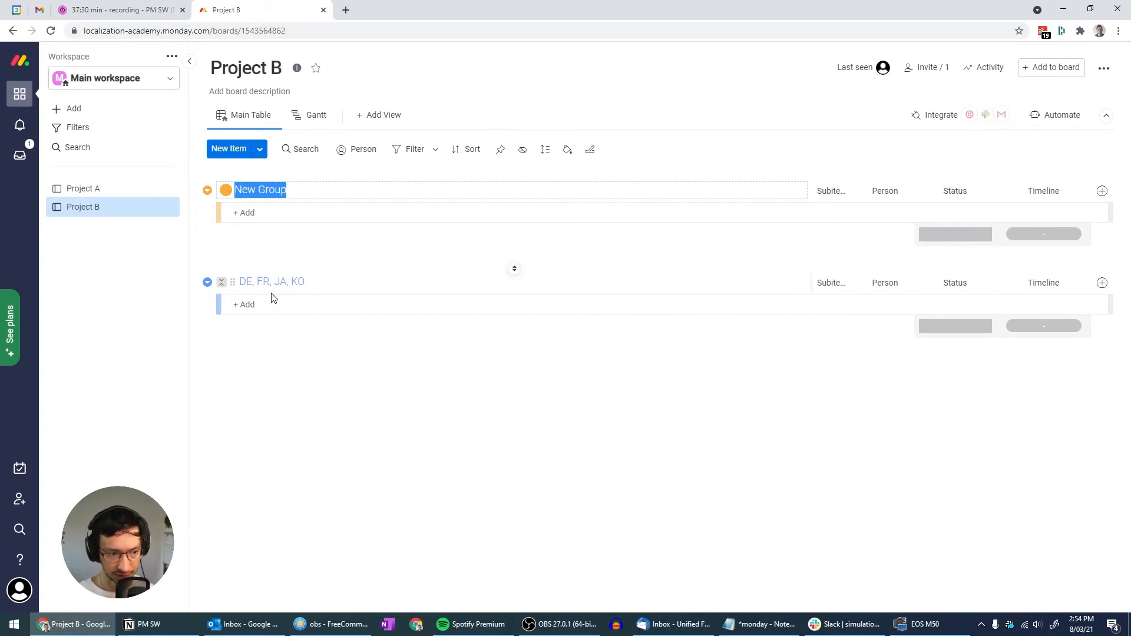
type("LI")
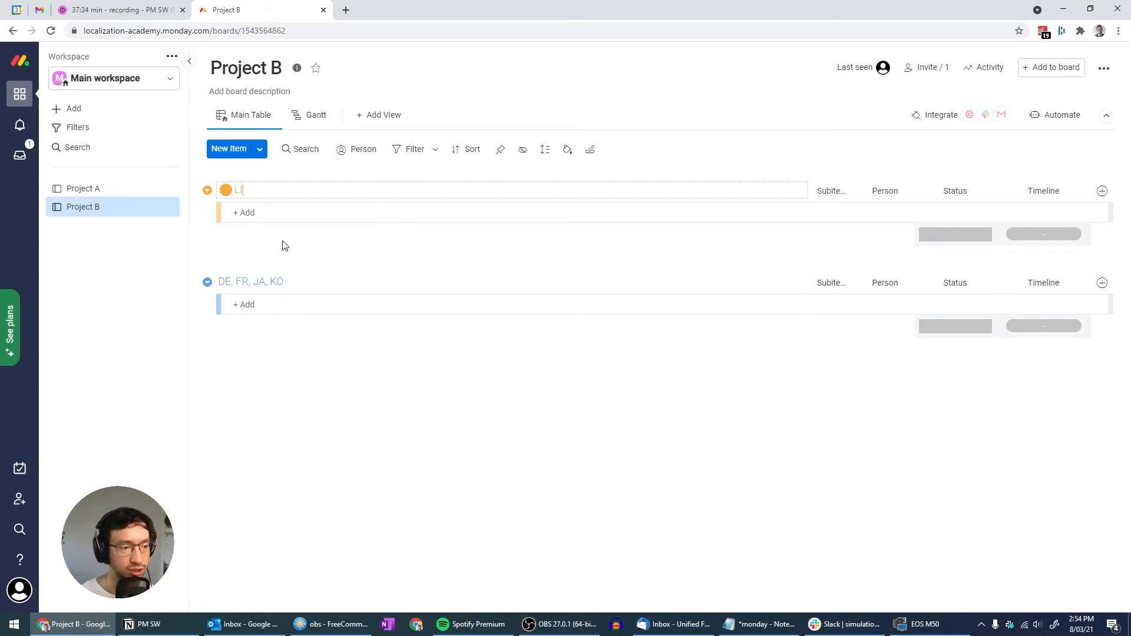
Step: Add a "Pre-processing" item to the "LI" group
left_click(255, 212)
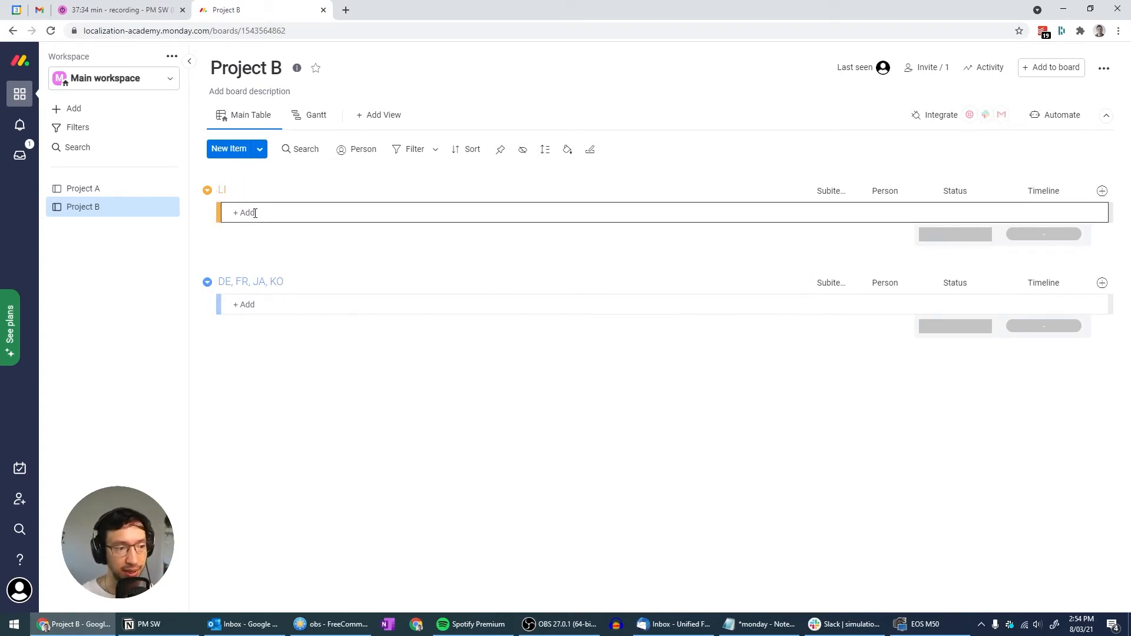
type("Pre-processing")
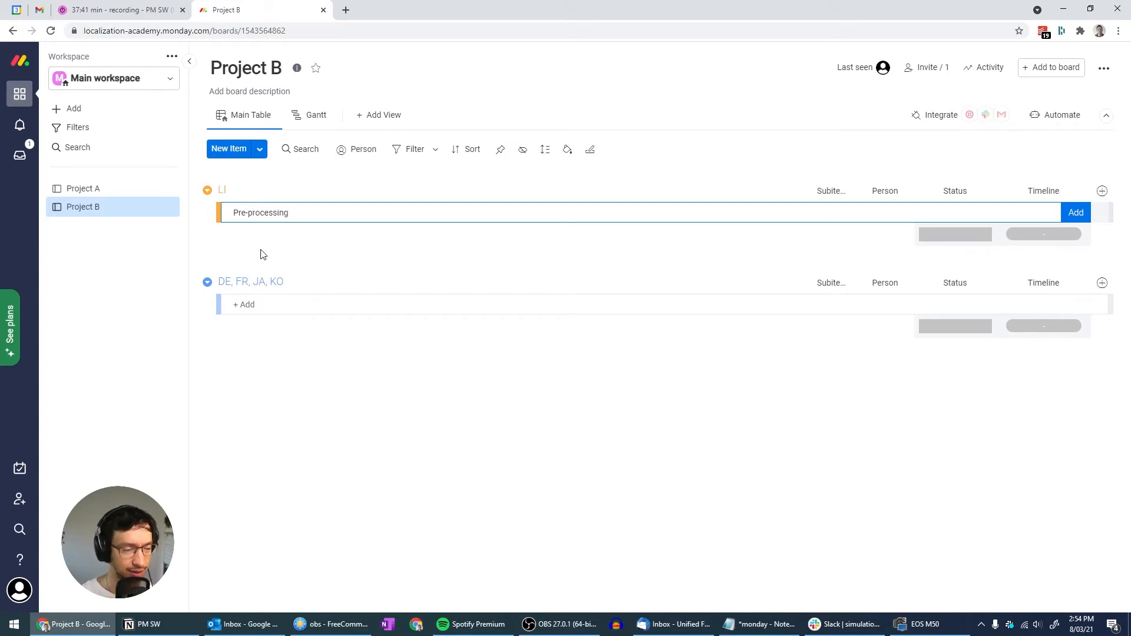
key("Return")
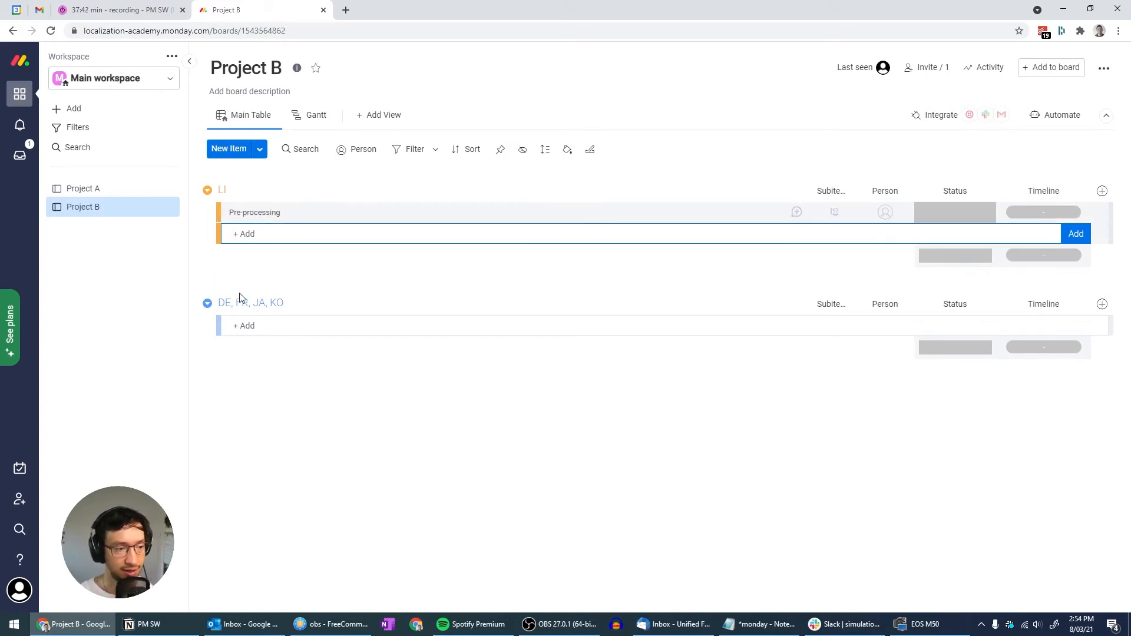
Step: Rename the "DE, FR, JA, KO" group as "DE, JA"
left_click(246, 302)
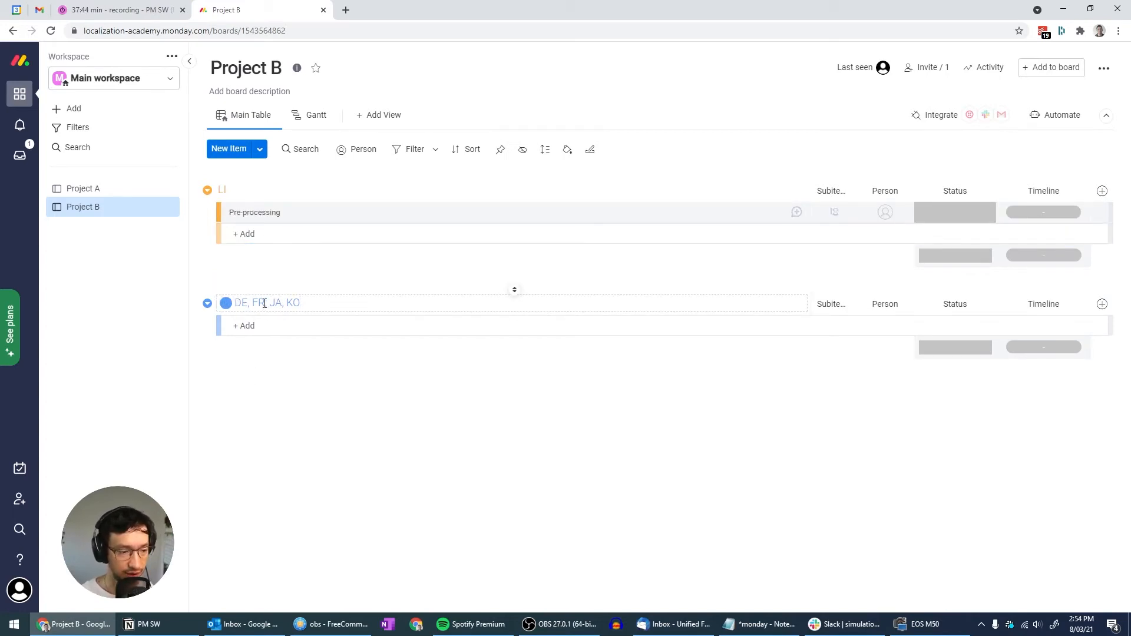
key("shift+End")
key("Left")
key("Left")
key("Left")
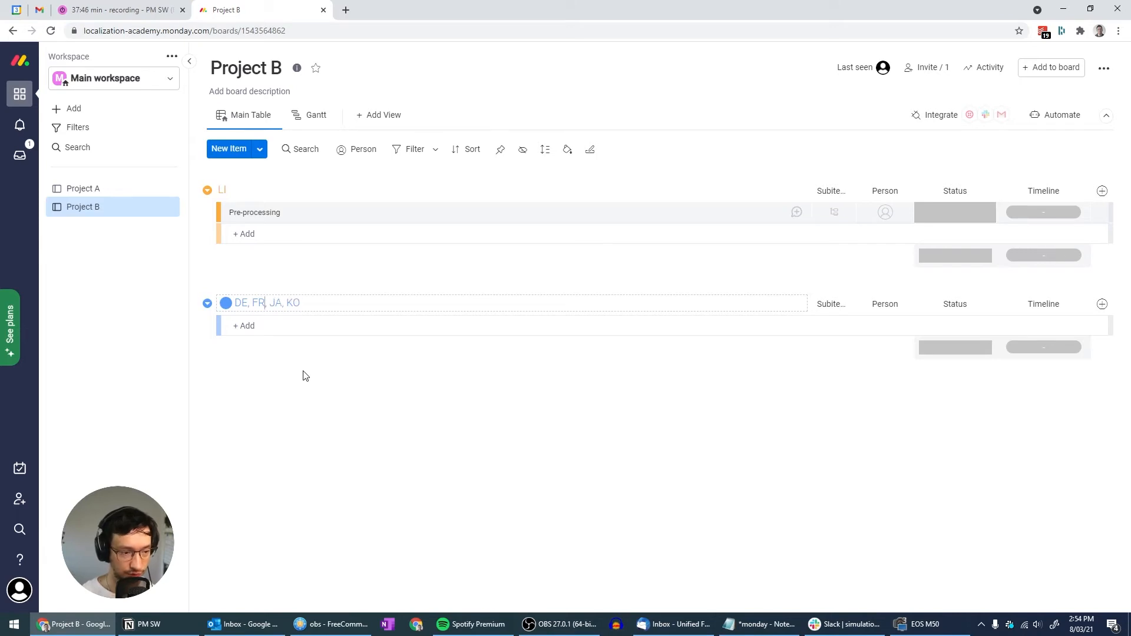
key("shift+Right")
key("shift+Right")
key("BackSpace")
key("Return")
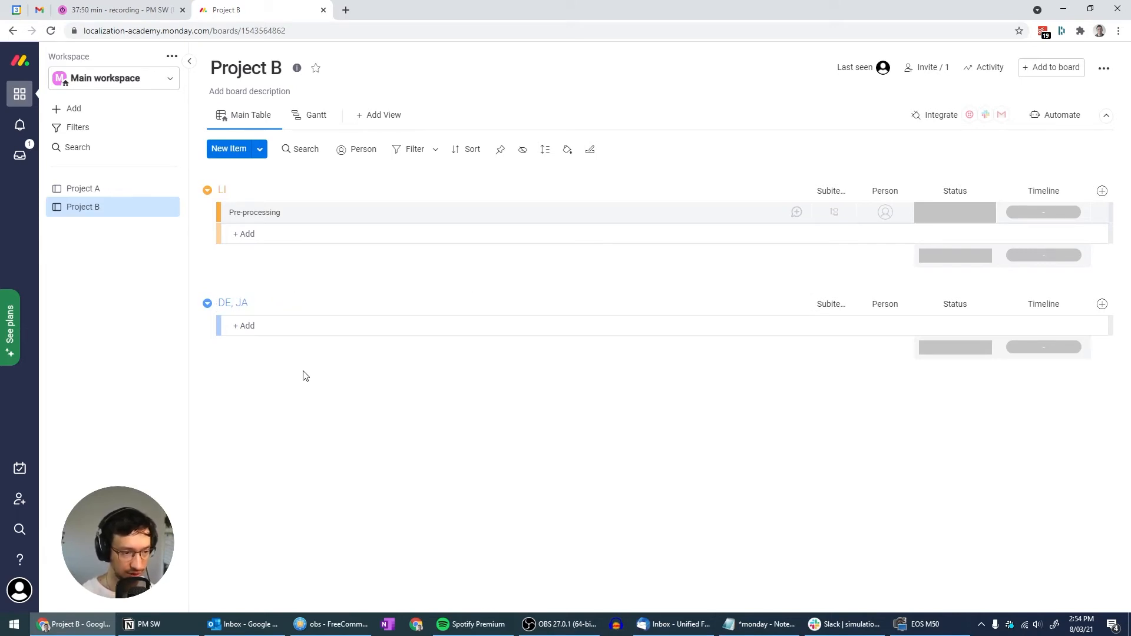
Step: Add another group of items to Project B, leaving its default name
left_click(260, 148)
left_click(301, 177)
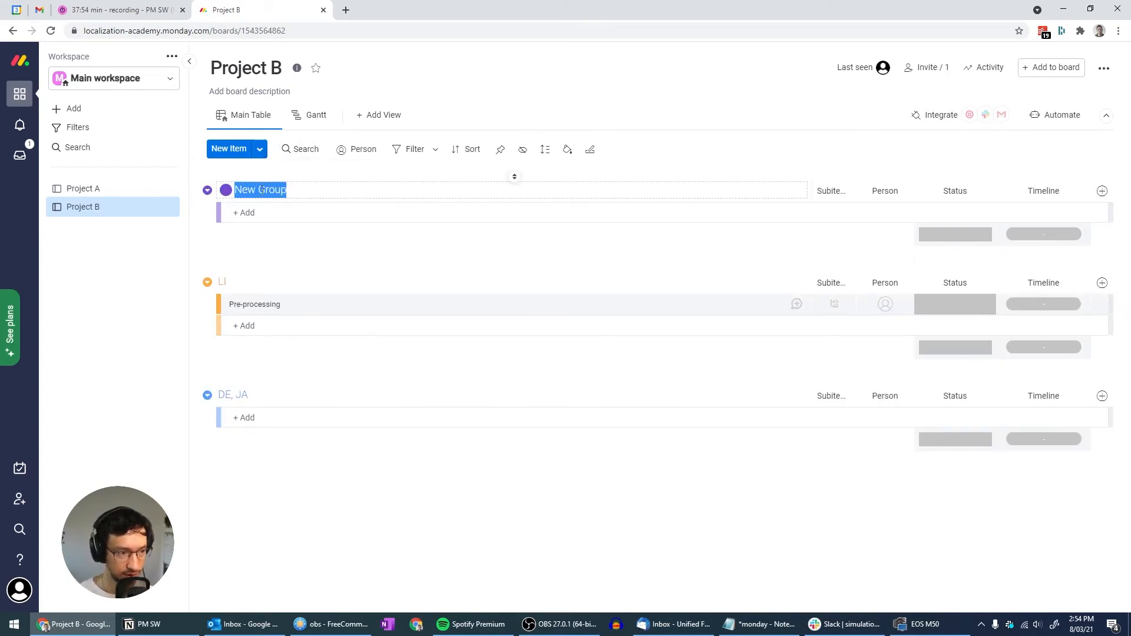
left_click(323, 238)
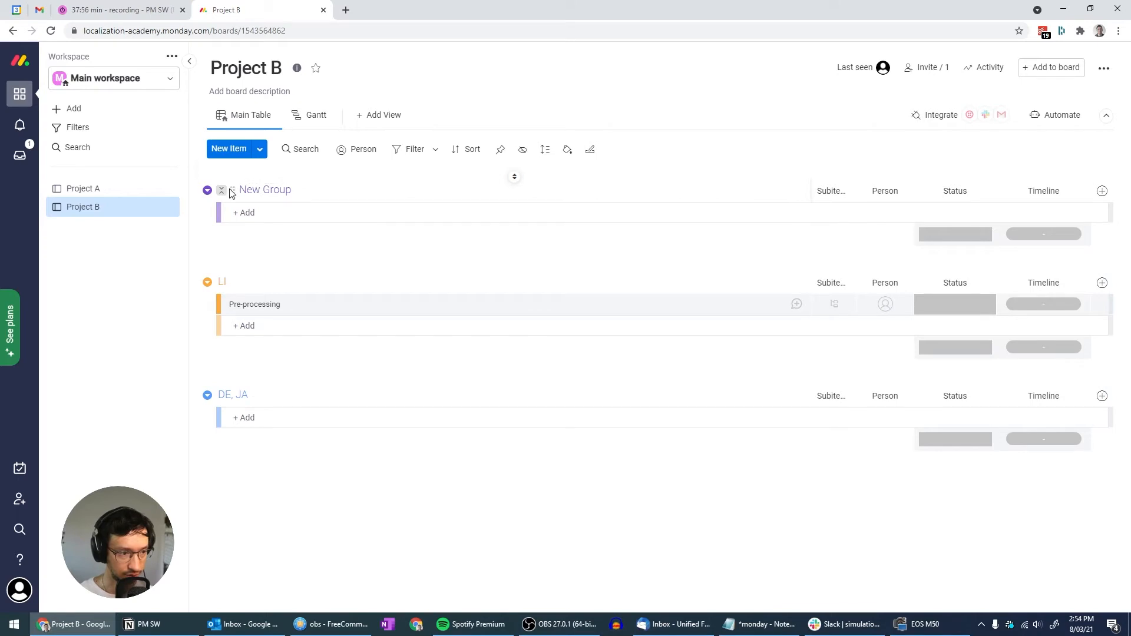
Step: Move the new group below the "DE, JA" group and rename it "FR, KO"
left_click_drag(231, 190, 222, 283)
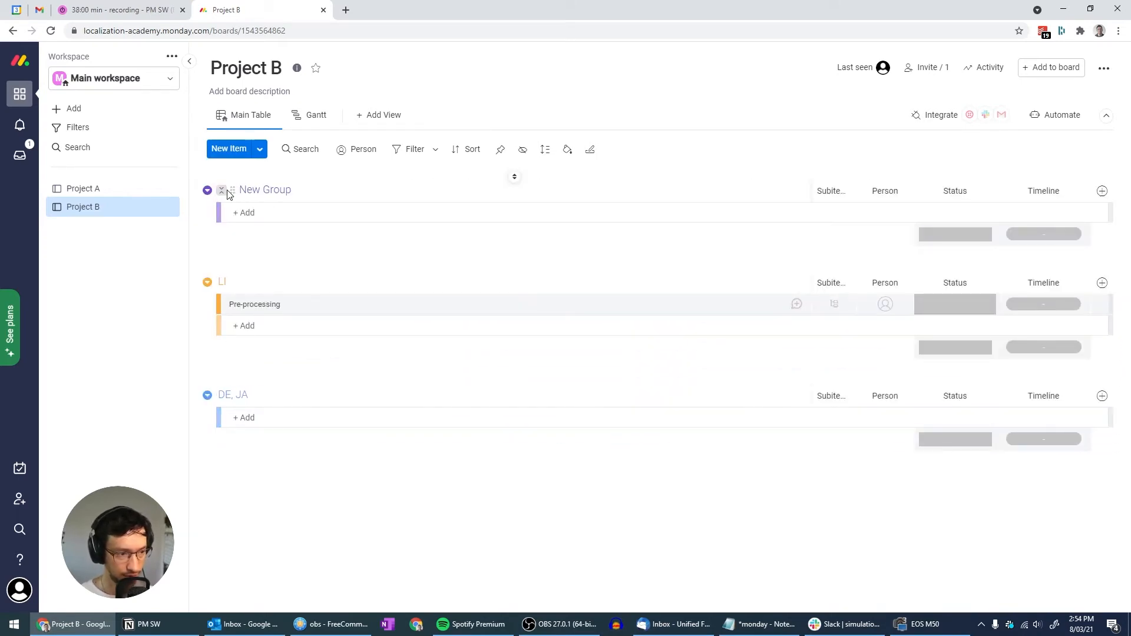
left_click_drag(228, 190, 202, 245)
left_click(247, 392)
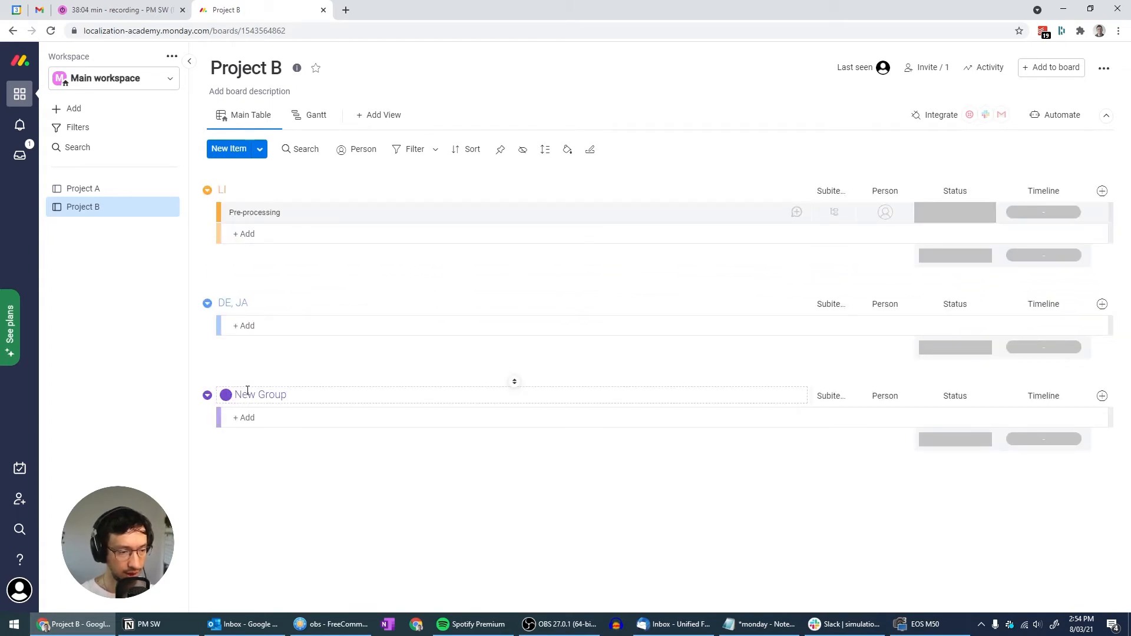
key("ctrl+a")
type("FR, KO")
left_click(364, 508)
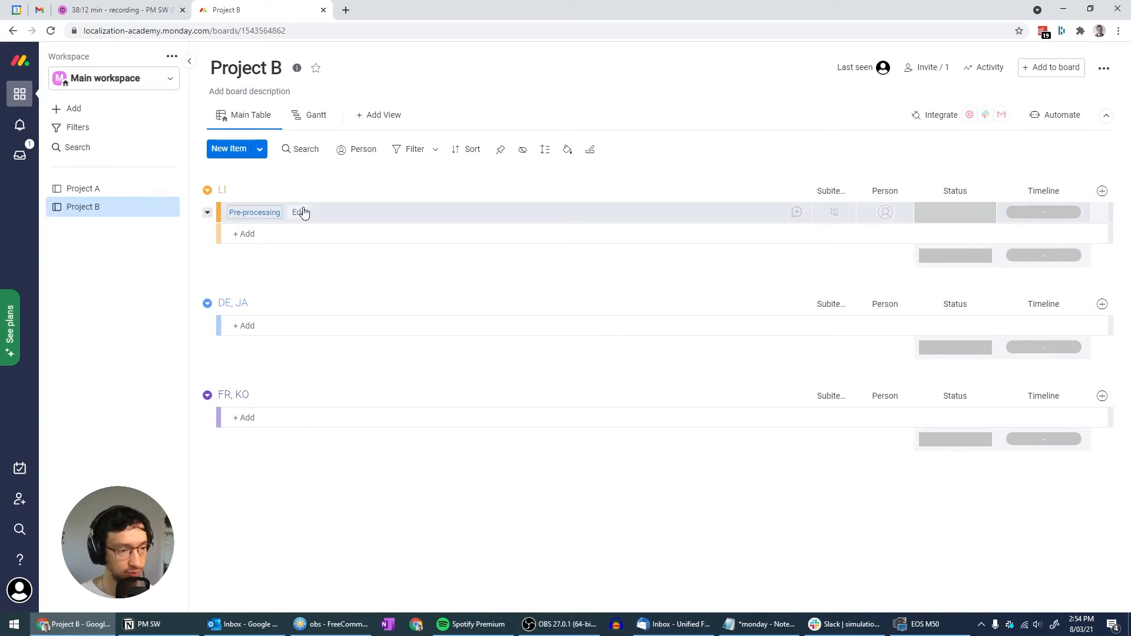
Step: Rename the item in the "LI" group as "Pre-processing - 10 hrs"
left_click(297, 212)
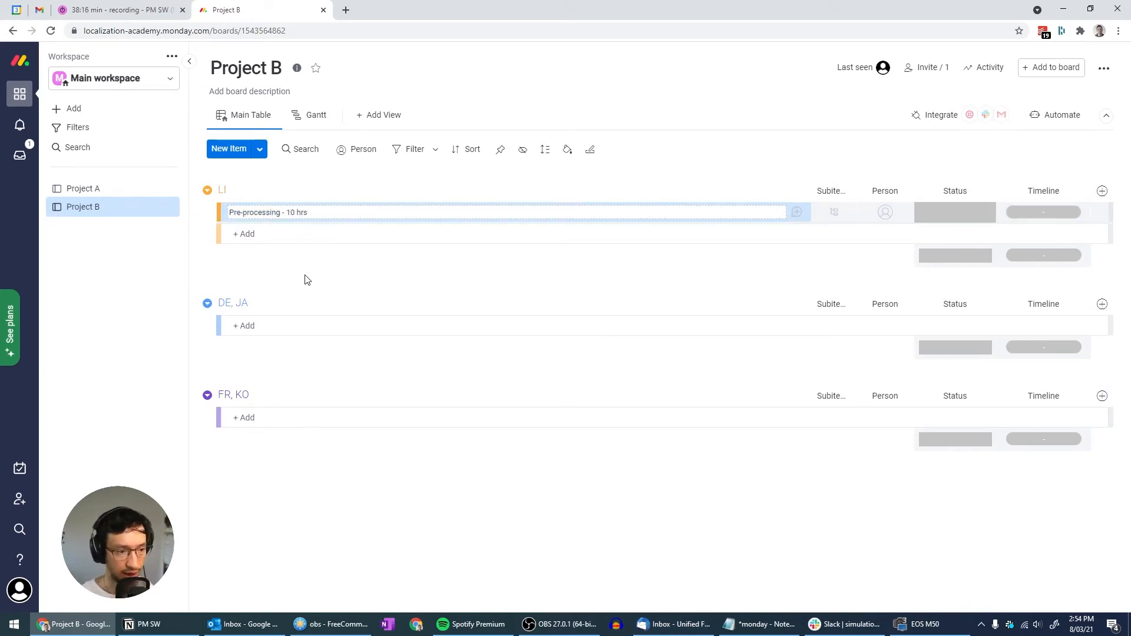
key("Return")
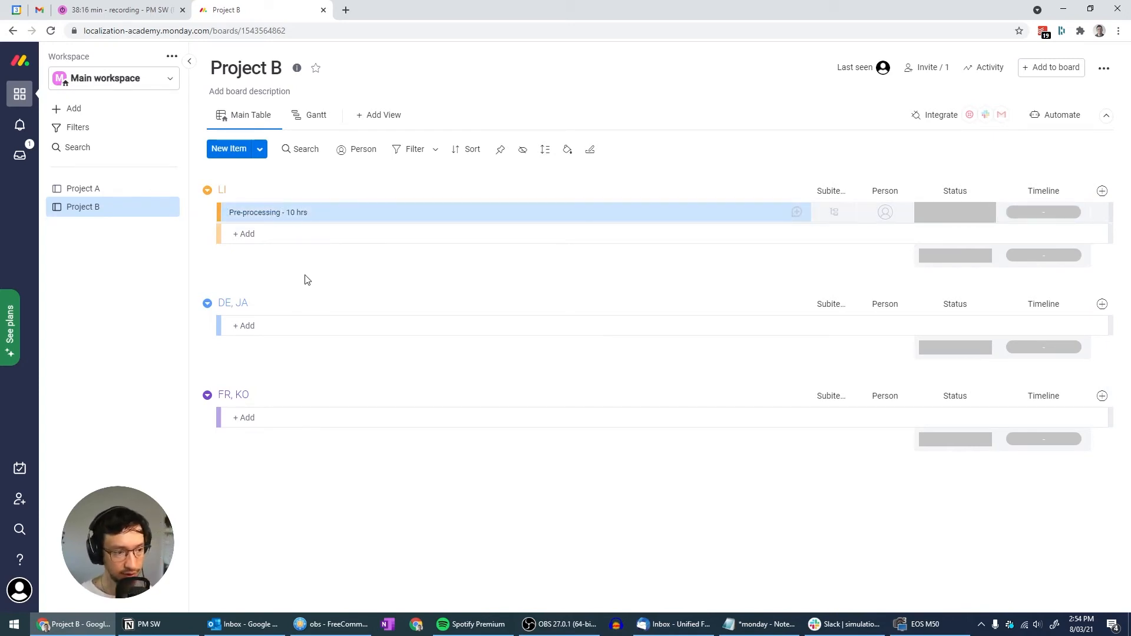
Step: Add the items "Translation - 15k", "Review - 20 hrs", "DTP - 30 hrs", "QA - 10 hrs" and "Delivery" to the "DE, JA" group
left_click(265, 330)
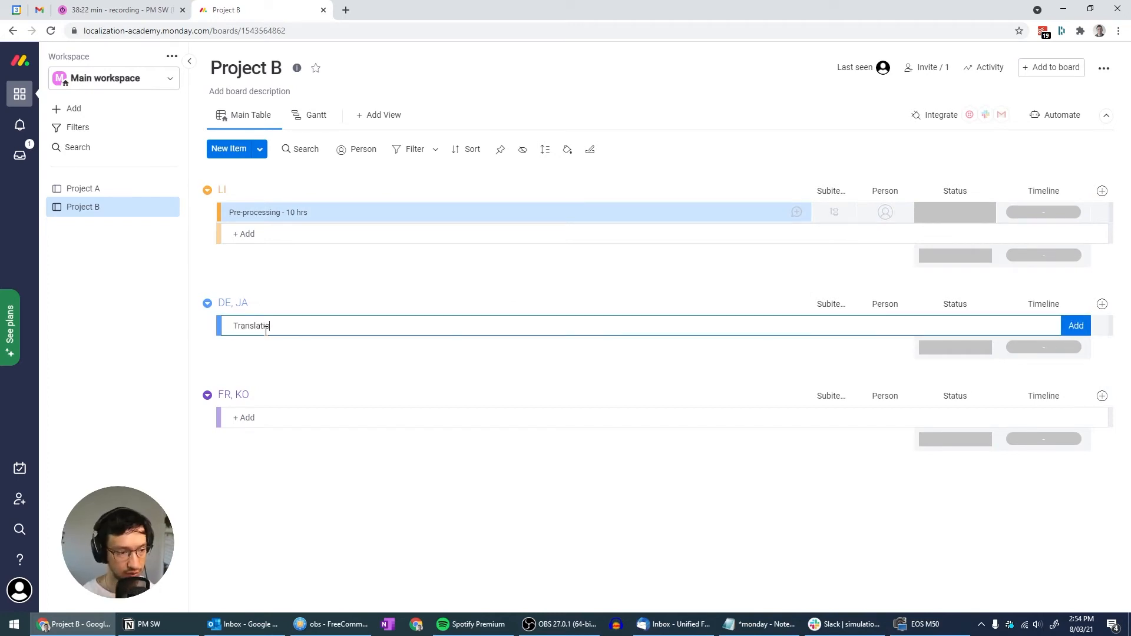
type("k")
key("Return")
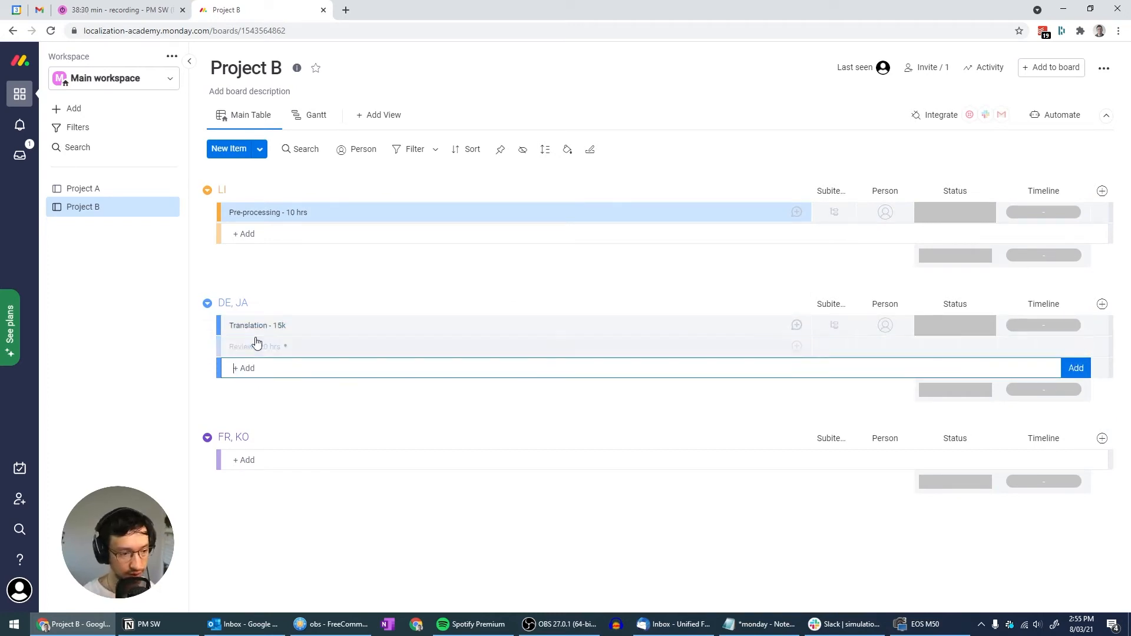
type("DTP")
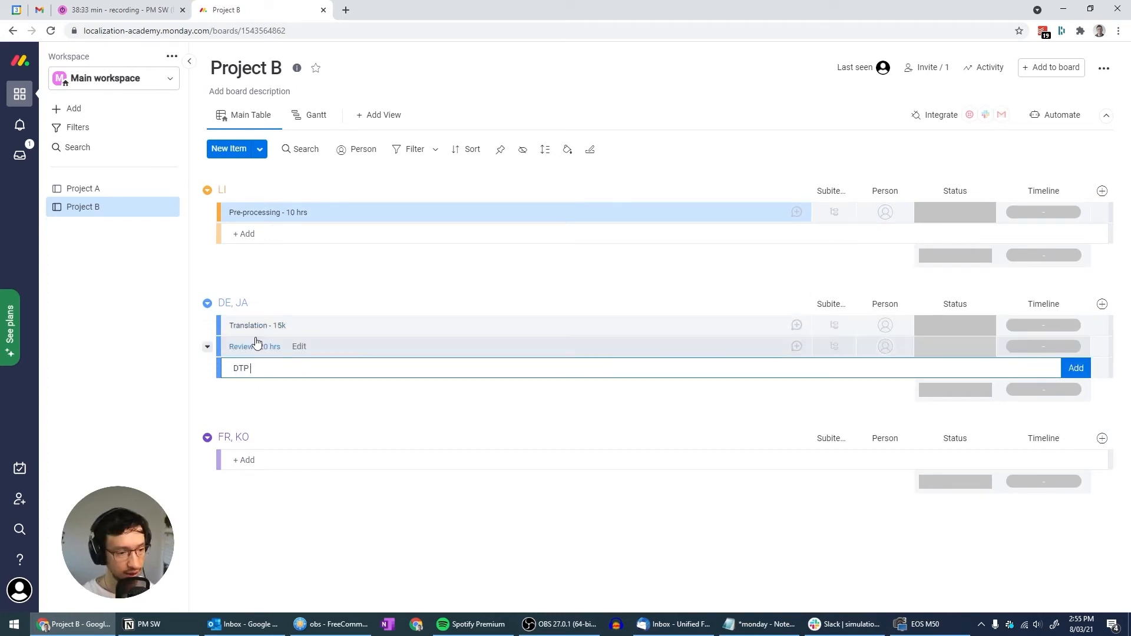
type(" - 30 hrs")
key("Return")
type("QA - 10 hrs")
key("Return")
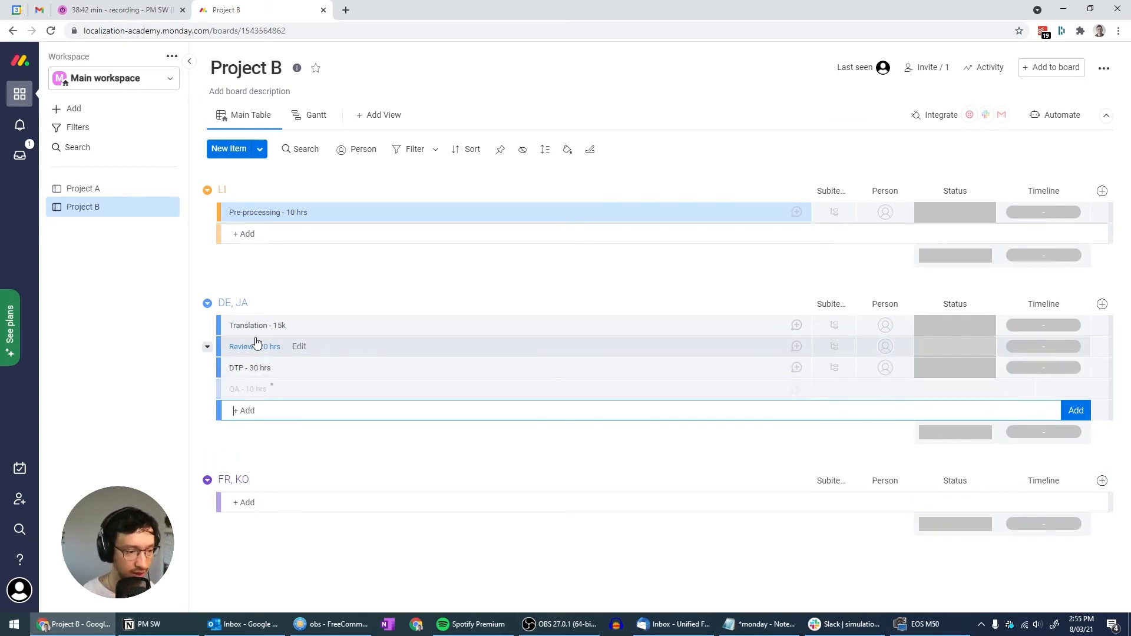
type("Delivery")
key("Return")
Step: Add the items "MTPE - 30 hrs", "DTP - 30 hrs", "QA - 10 hrs" and "Delivery" to the "FR, KO" group
left_click(381, 521)
type("MTPE -")
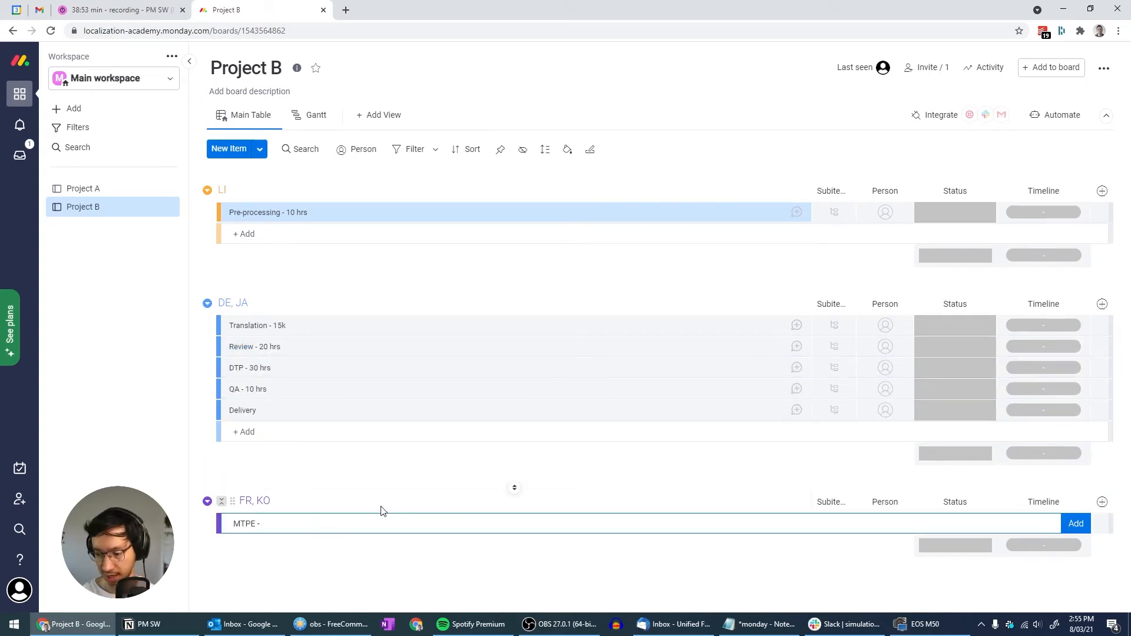
type(" 30 hrs")
key("Return")
type("DTP - 30 hrs")
key("Return")
type("QA - 10 hrs")
key("Return")
type("De")
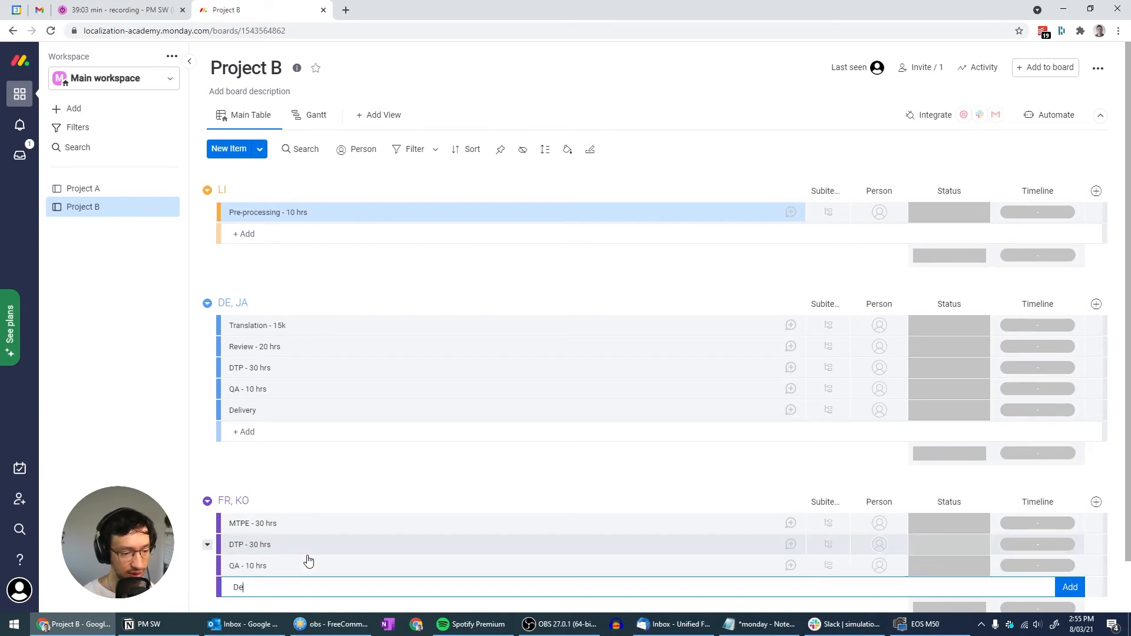
Step: Add a subitem named "DE - translation" under the Translation item in the "DE, JA" group
scroll(560, 451, "up", 2)
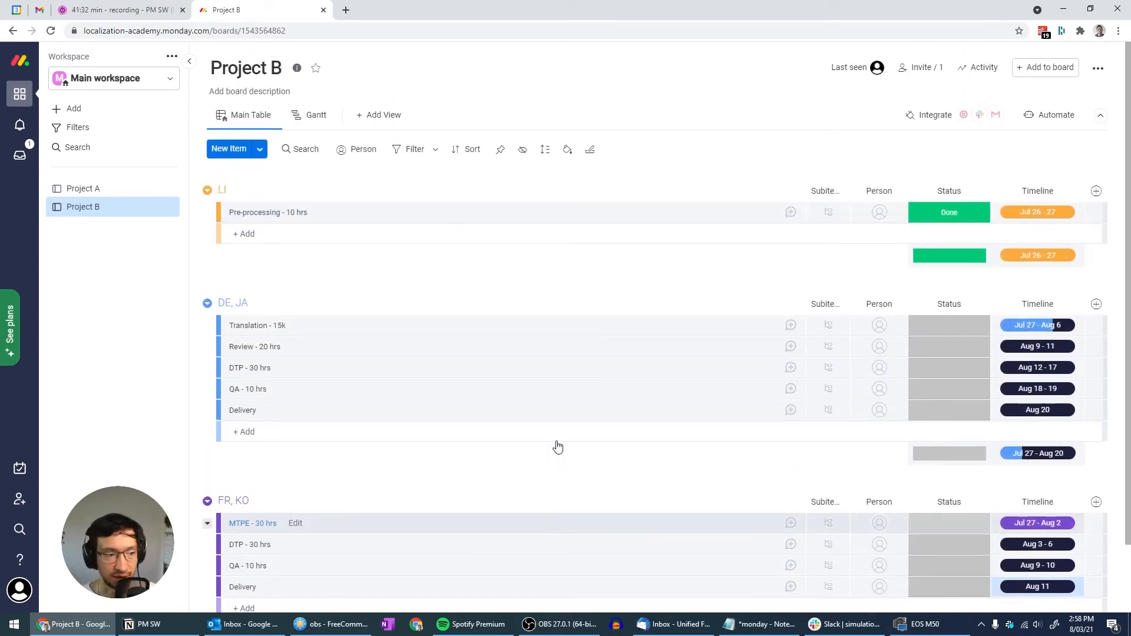
scroll(558, 446, "down", 2)
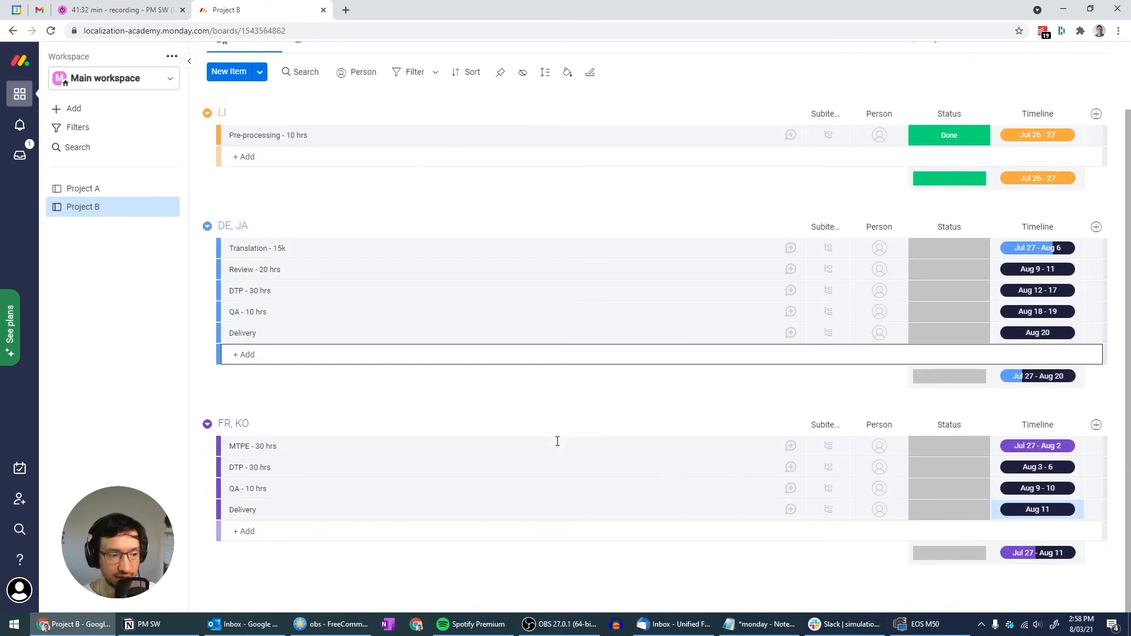
left_click(820, 248)
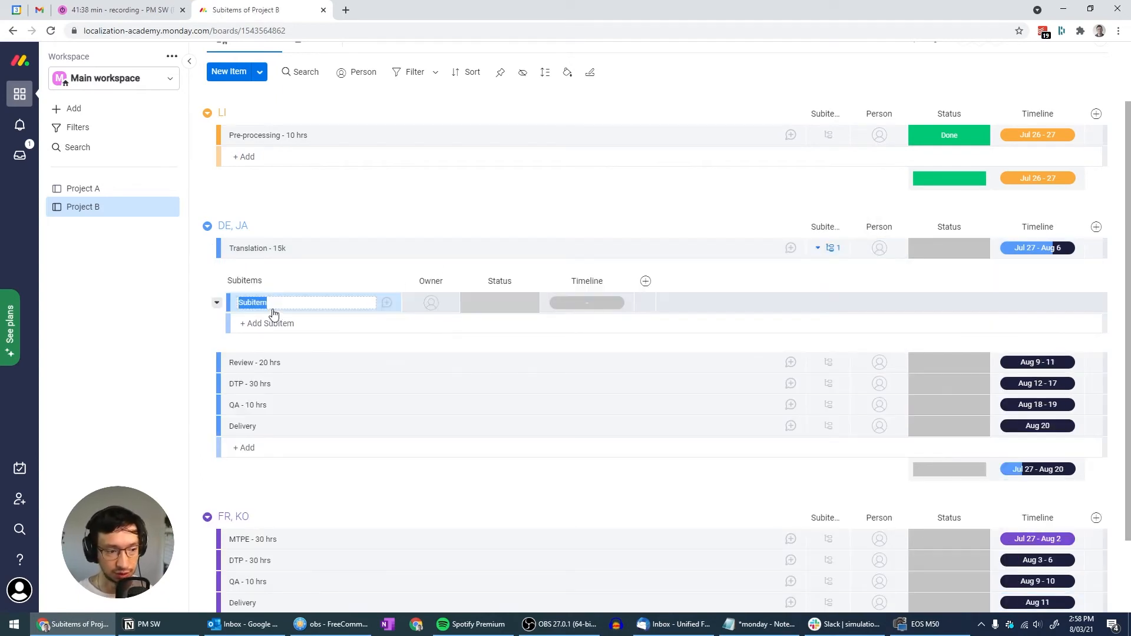
type("DE - translation")
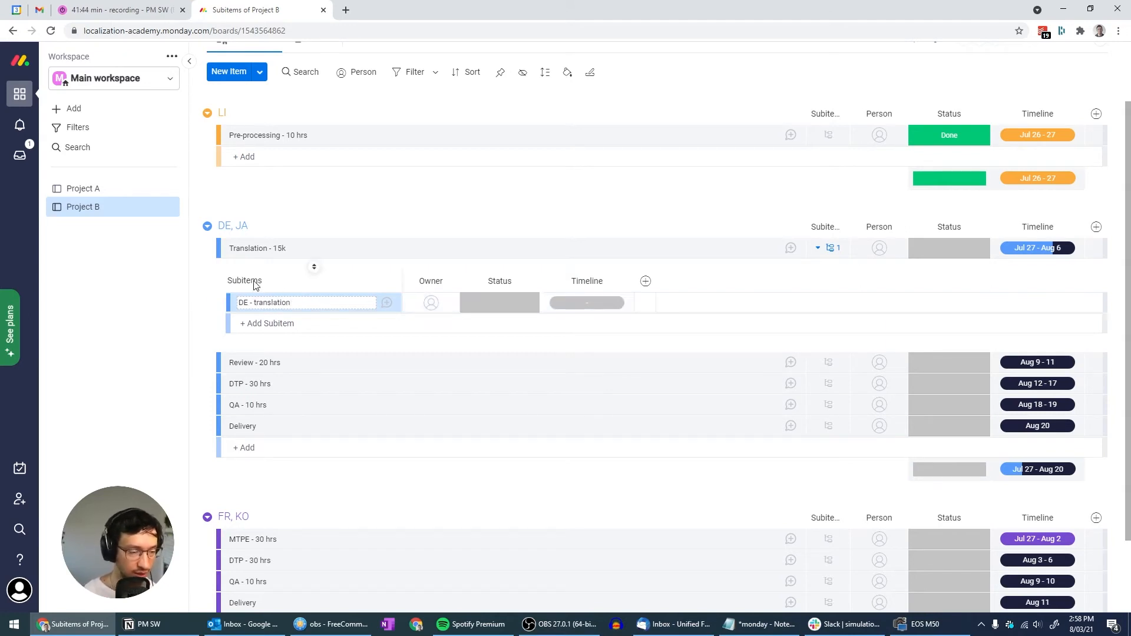
left_click(203, 276)
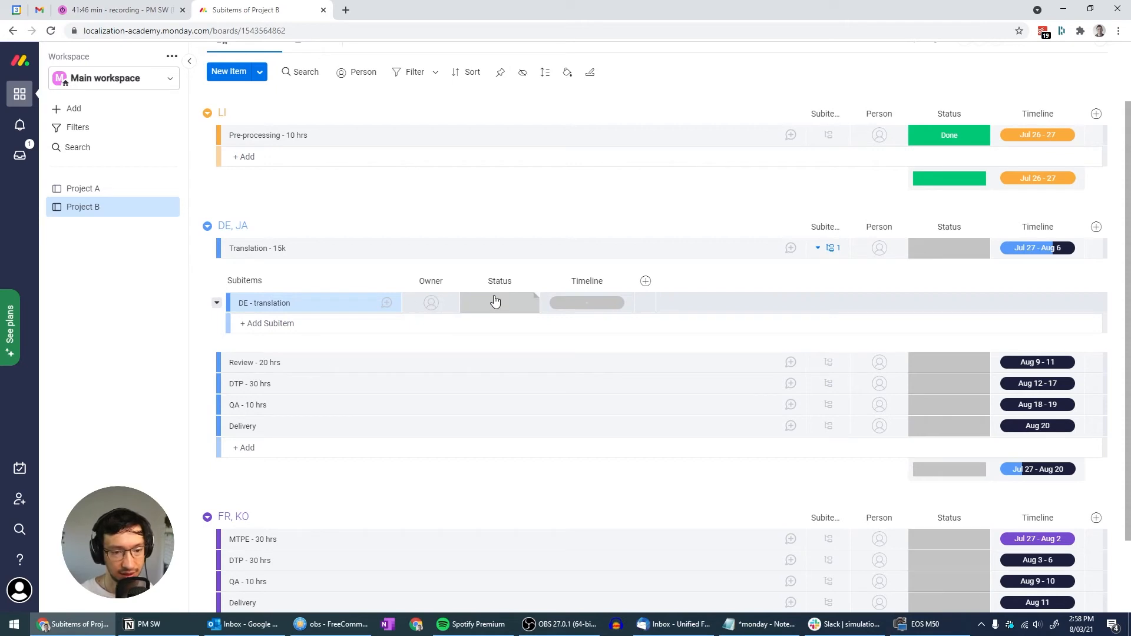
Step: Set the status of the "DE - translation" subitem to "Handoff sent" and collapse the Translation item's subitems
left_click(516, 312)
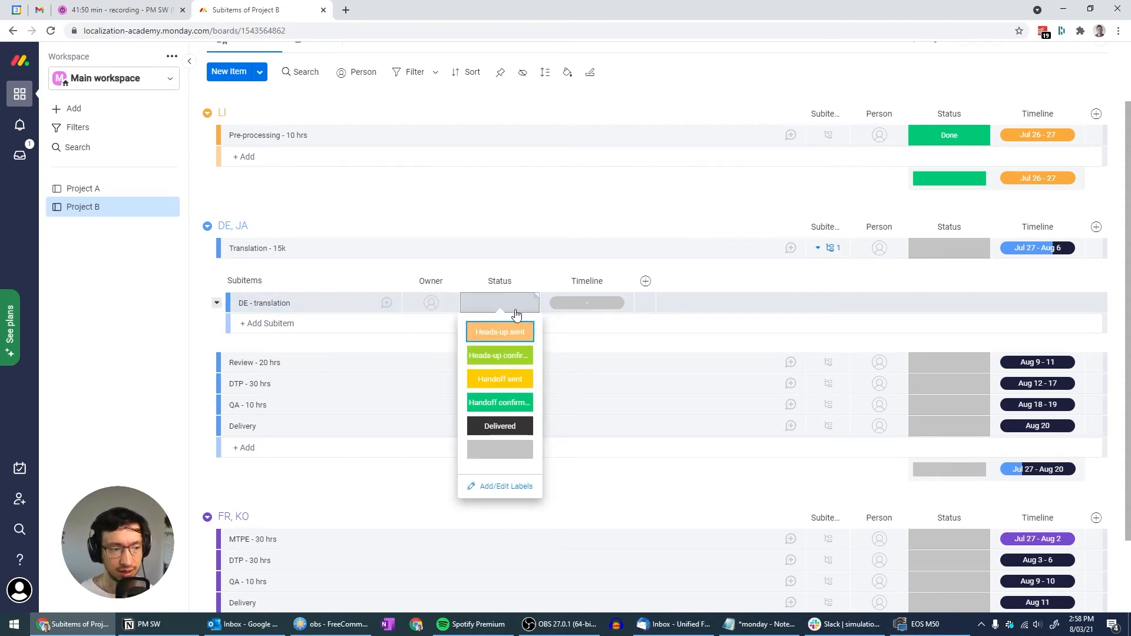
left_click(166, 281)
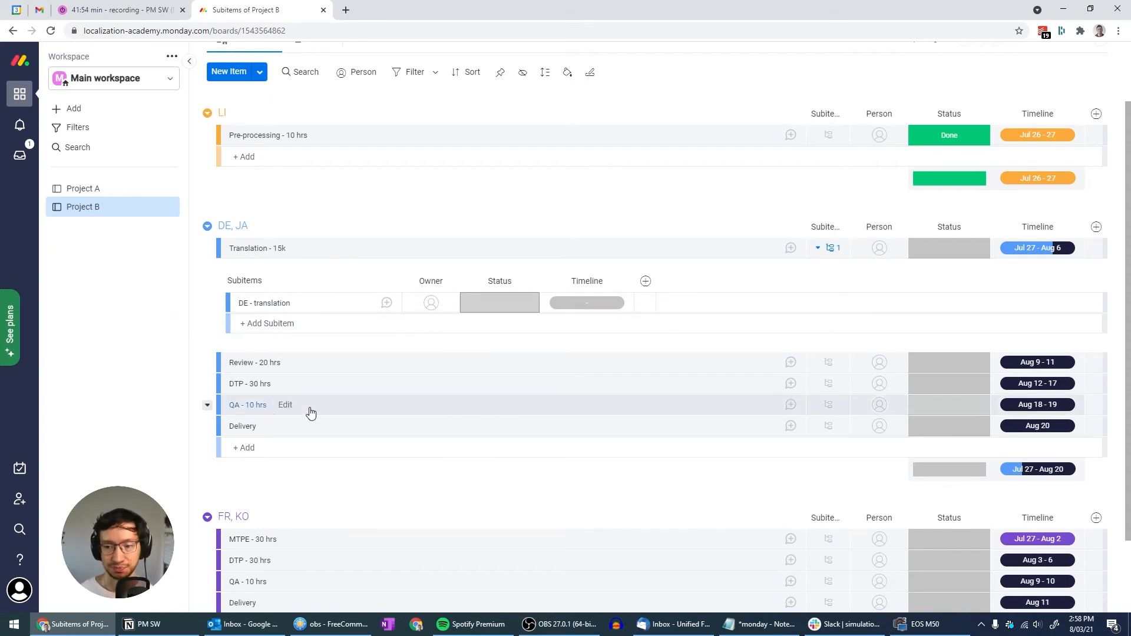
scroll(312, 417, "up", 2)
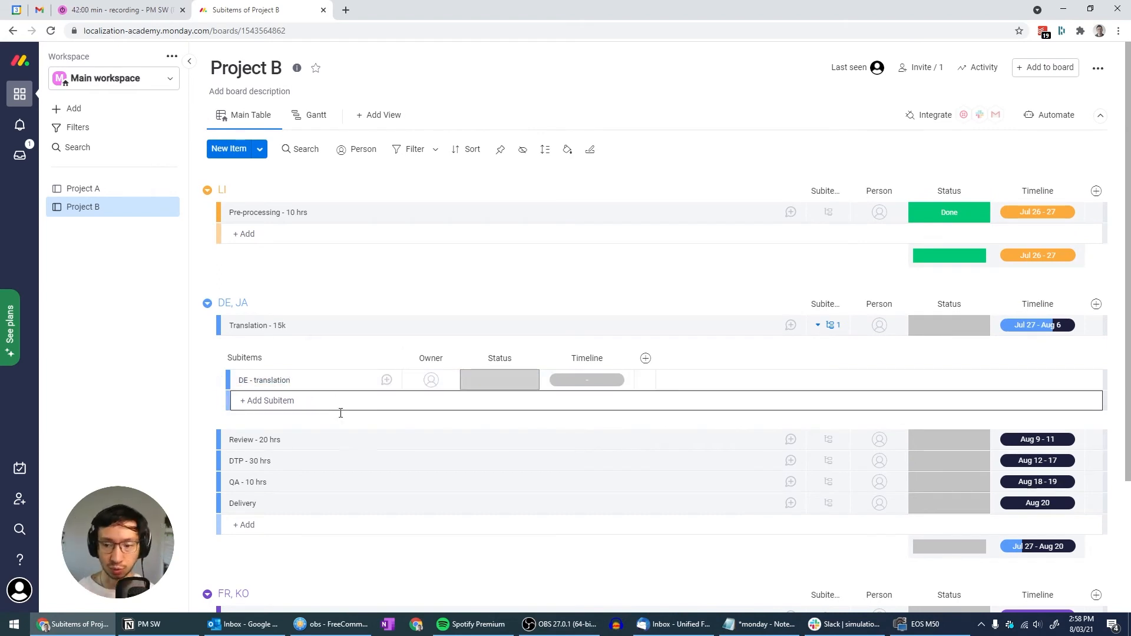
scroll(378, 372, "down", 2)
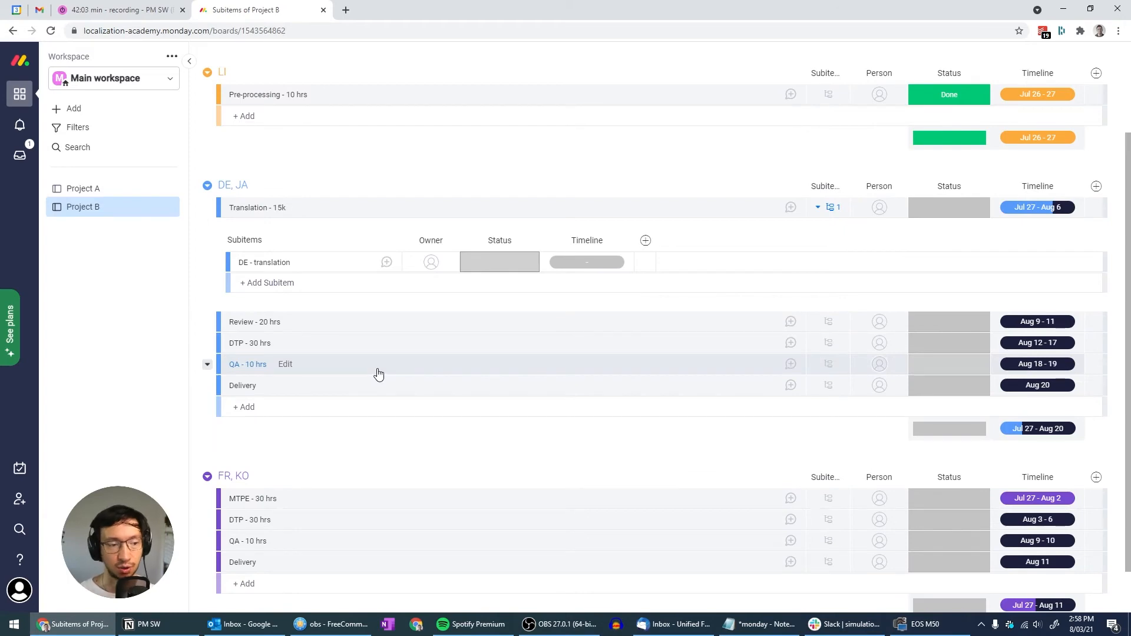
scroll(377, 372, "up", 2)
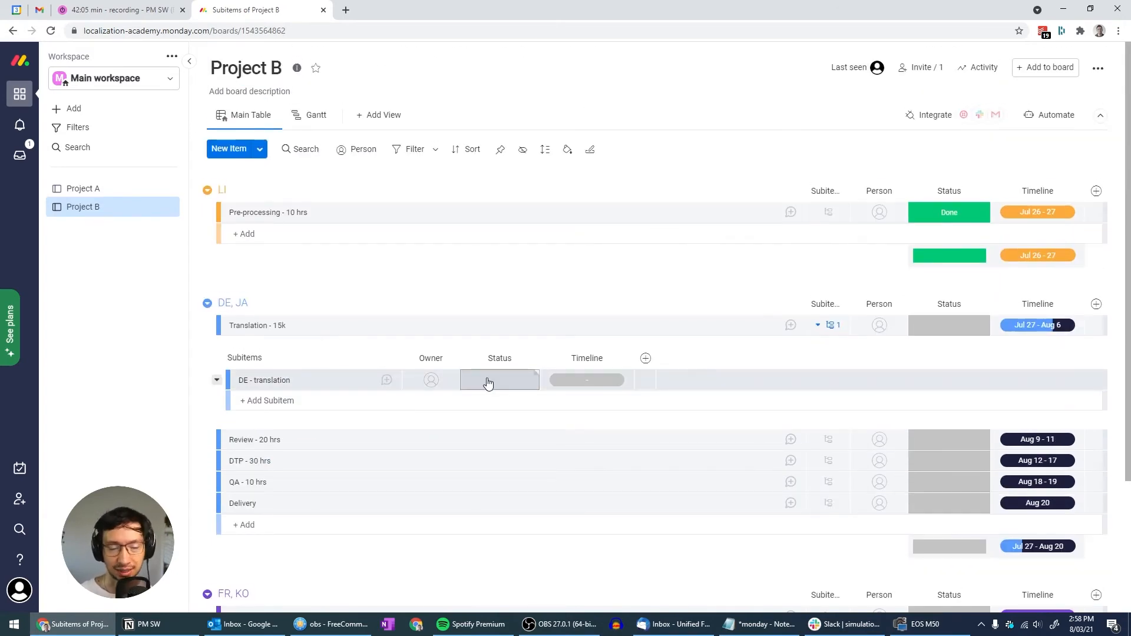
scroll(488, 382, "down", 2)
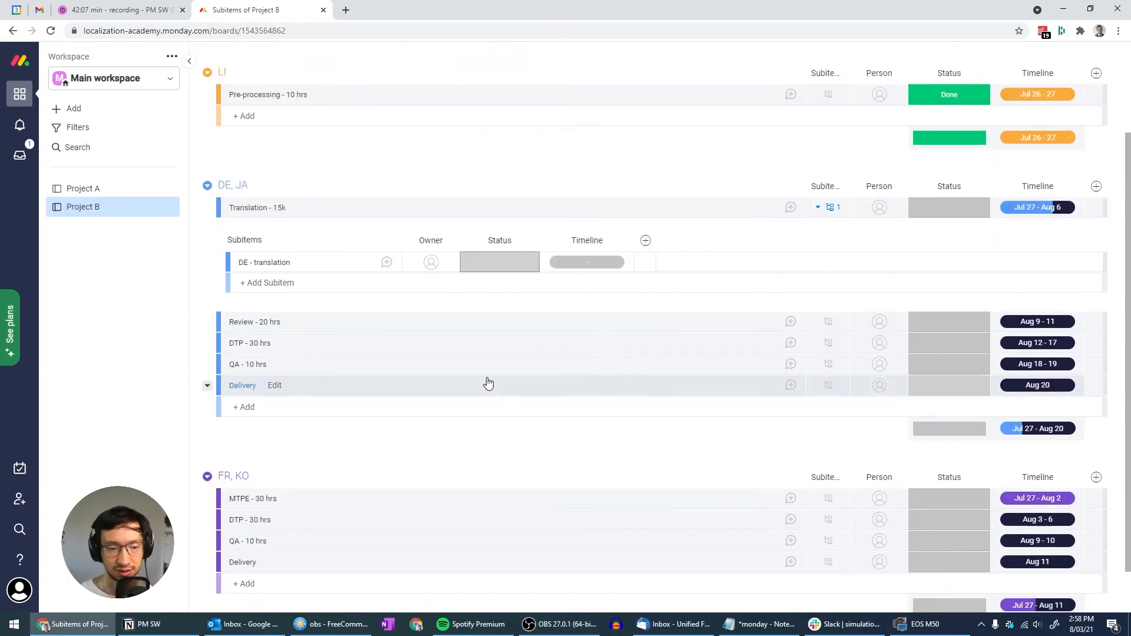
left_click(499, 268)
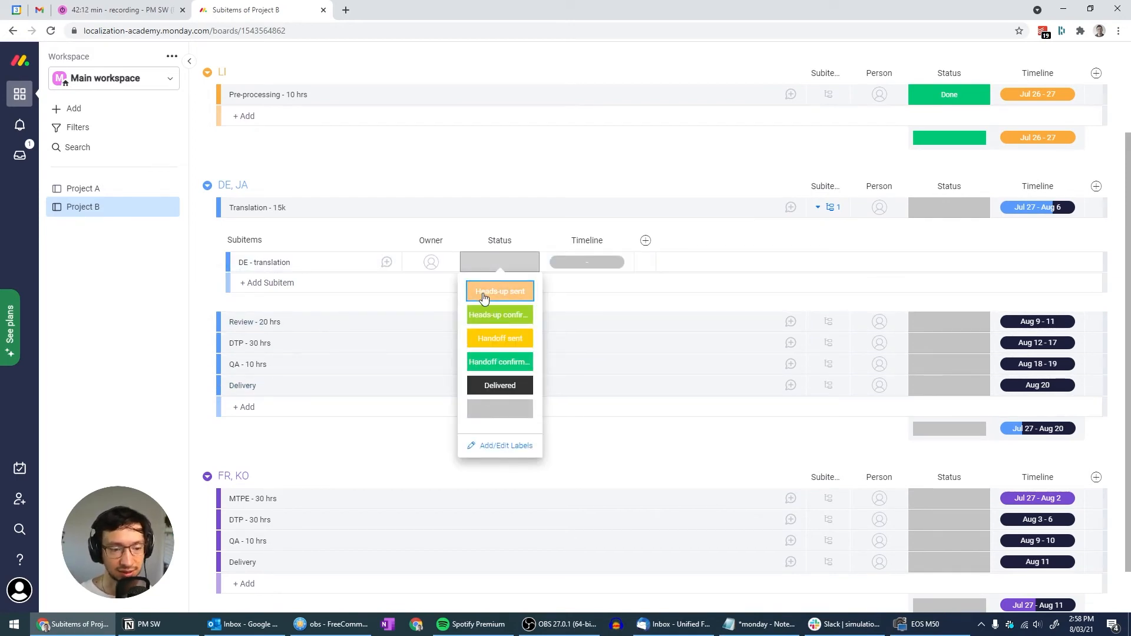
left_click(487, 339)
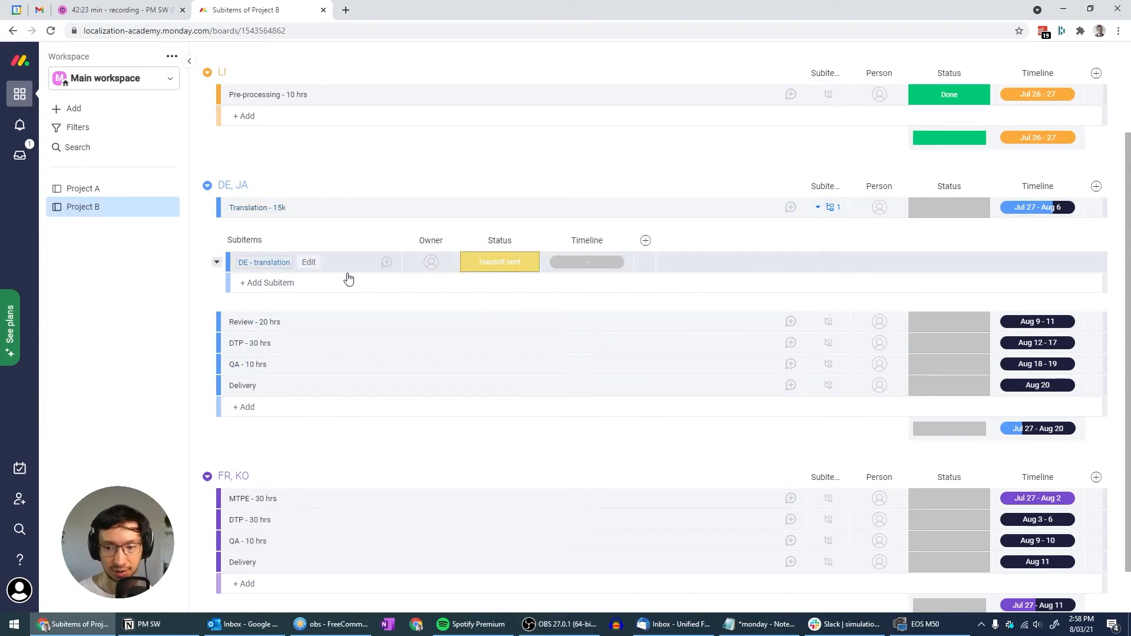
left_click(828, 207)
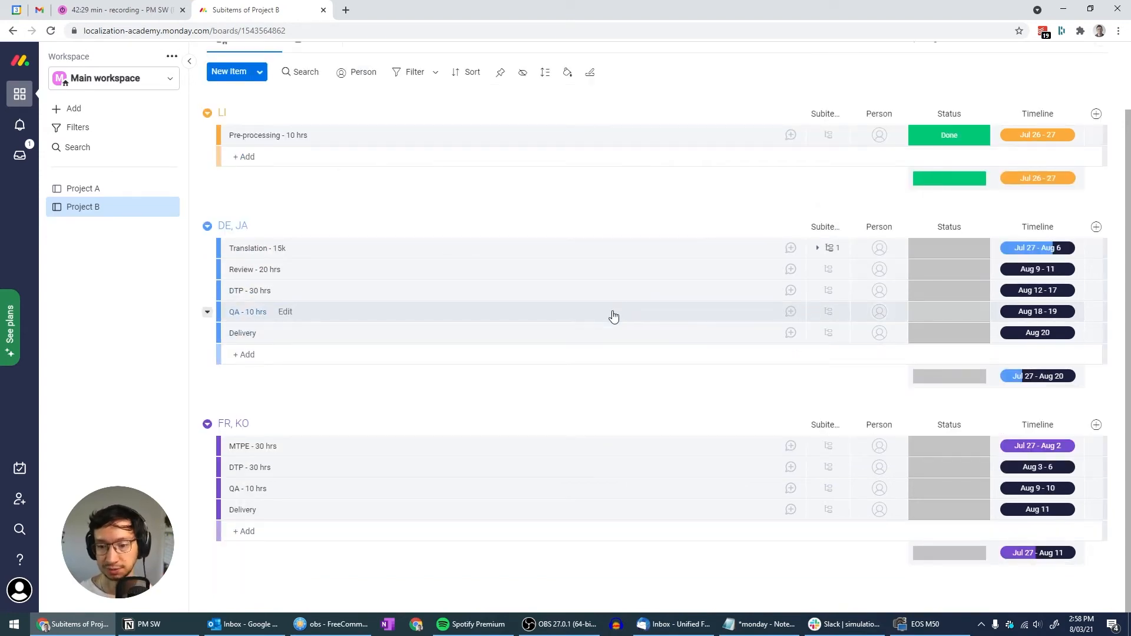
Step: Set the status of the Translation item in "DE, JA" and the MTPE item in "FR, KO" to "Working on it"
left_click(935, 249)
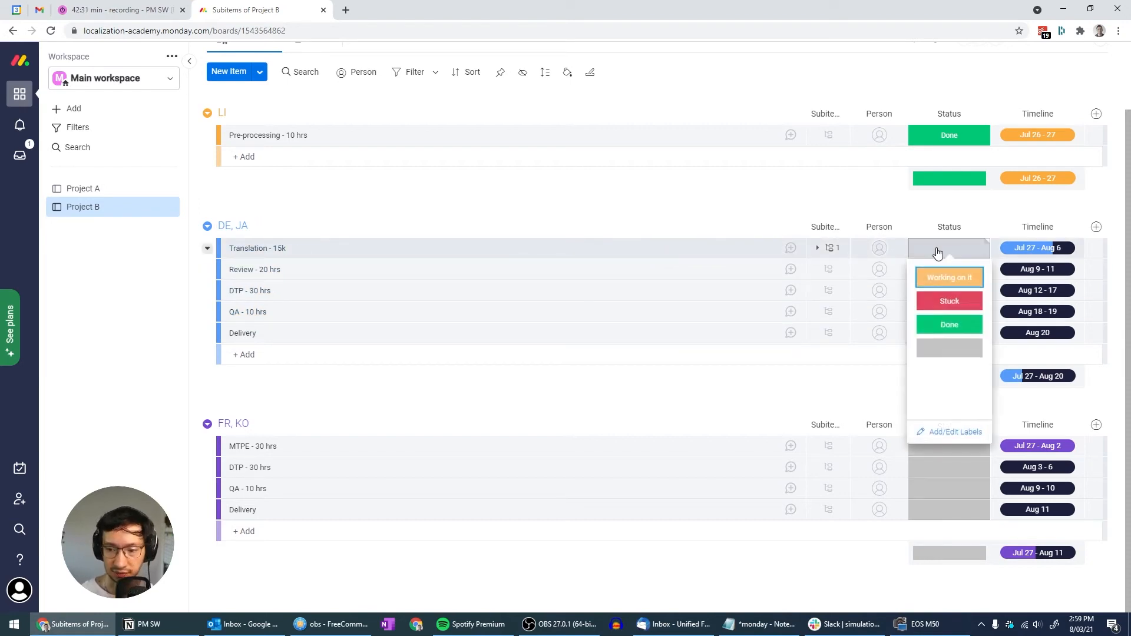
left_click(949, 278)
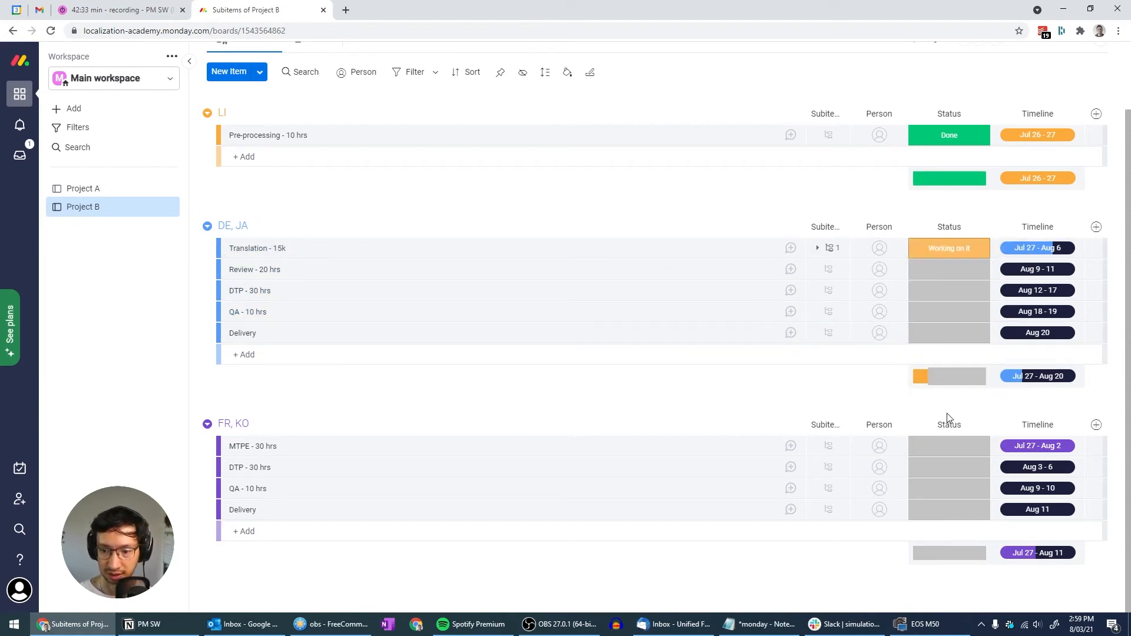
left_click(946, 454)
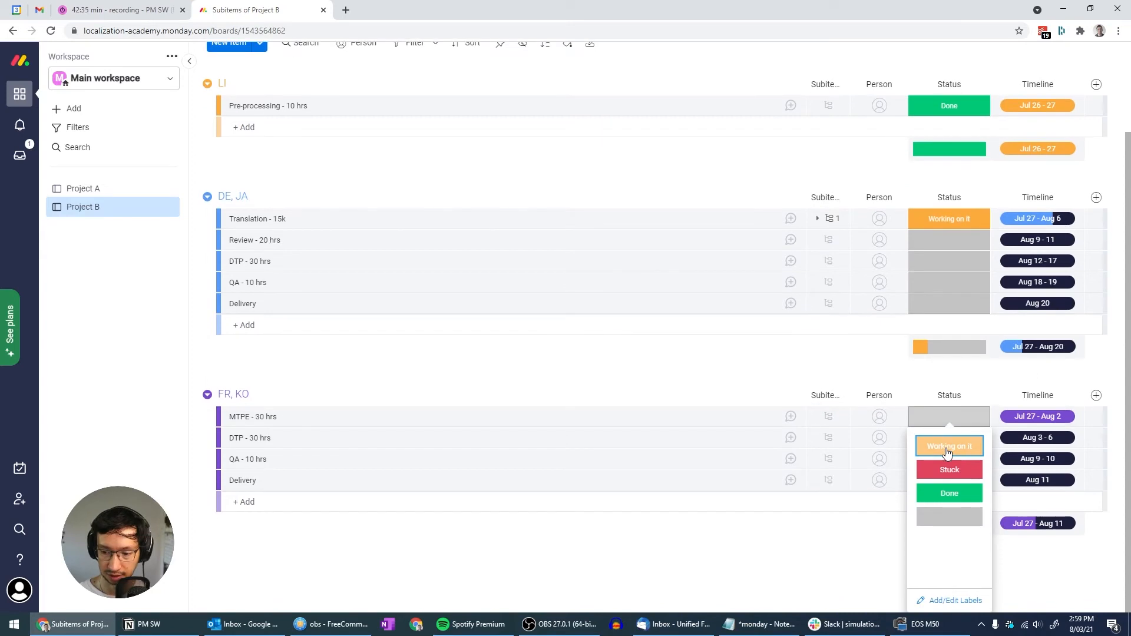
left_click(945, 447)
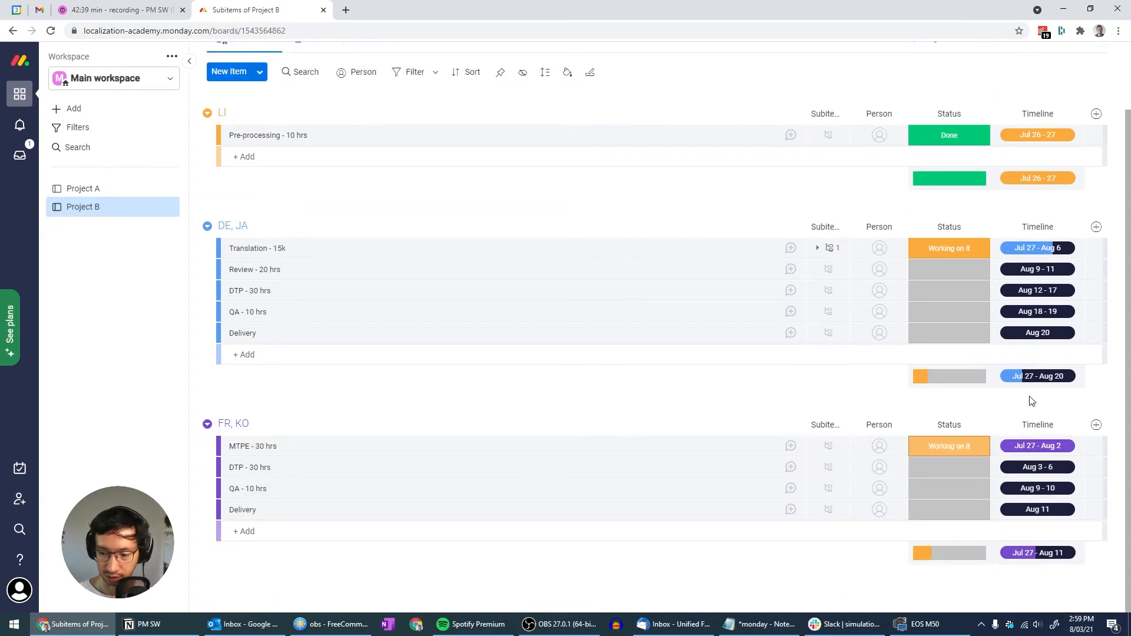
Step: In the "FR, KO" group, set the MTPE item's status to "Done" and the DTP item's status to "Working on it"
left_click(952, 449)
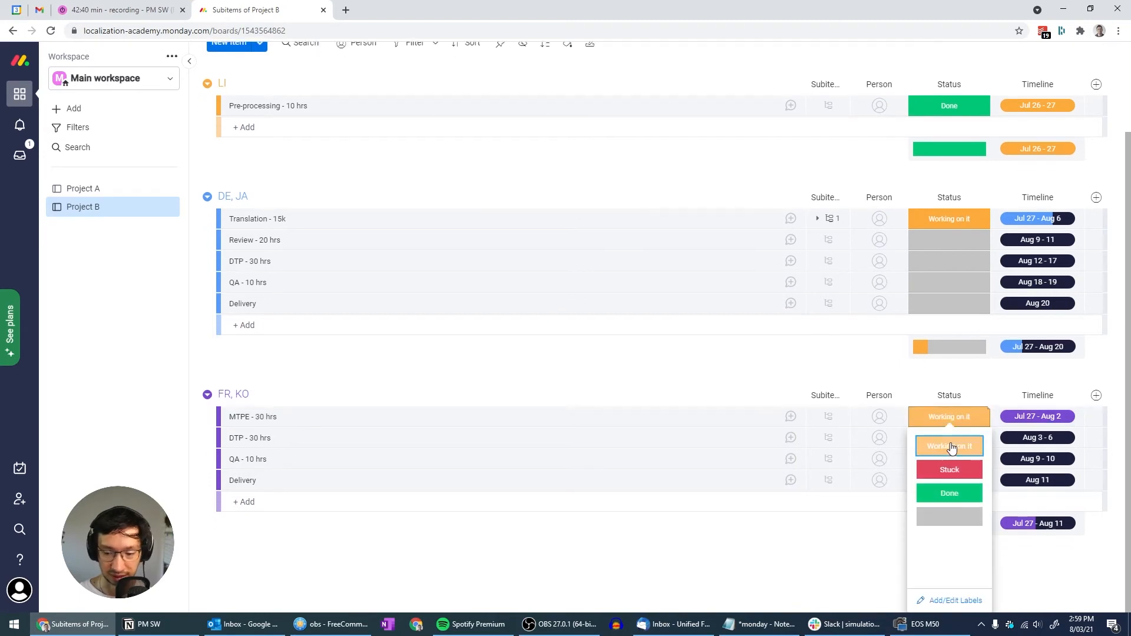
left_click(950, 497)
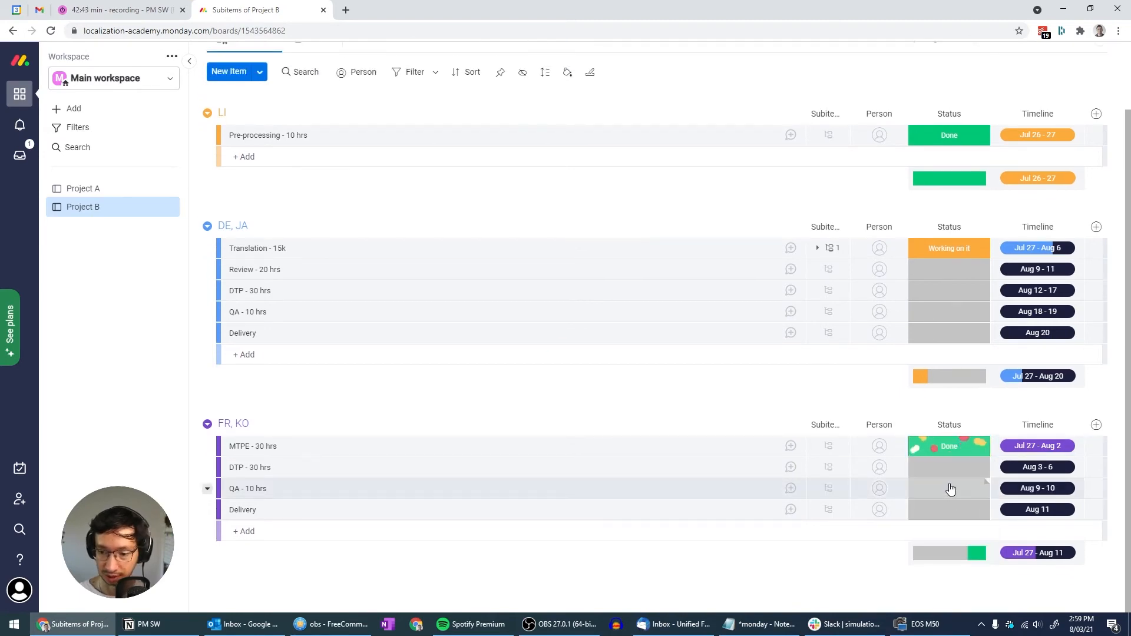
left_click(949, 468)
left_click(947, 444)
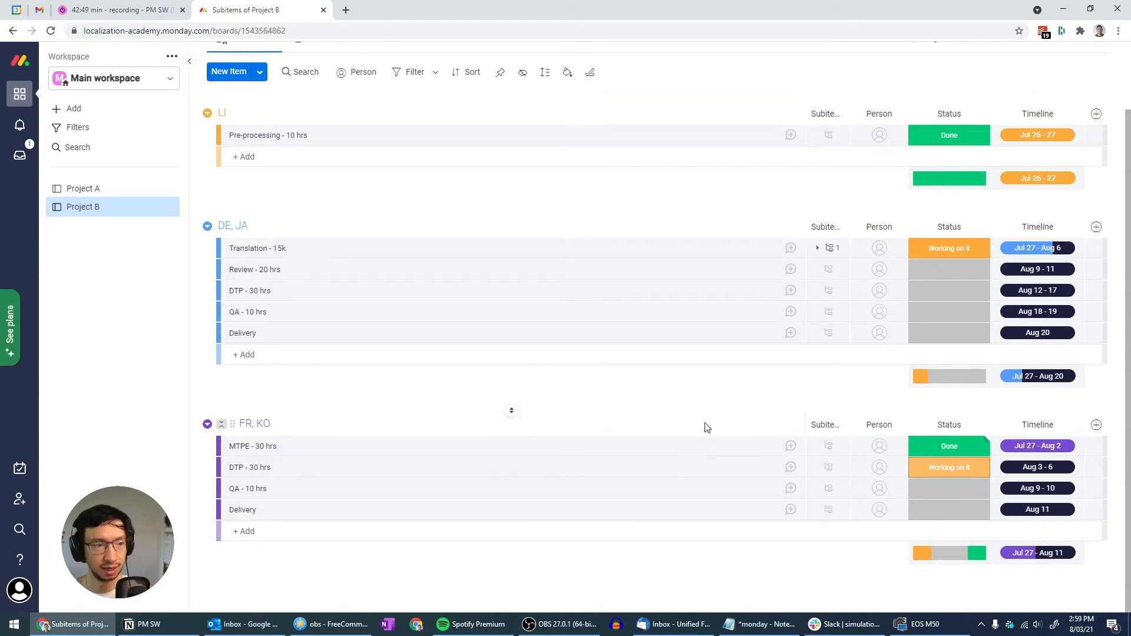
Step: Open Project B's Gantt view and set its time scale to days
scroll(701, 426, "up", 2)
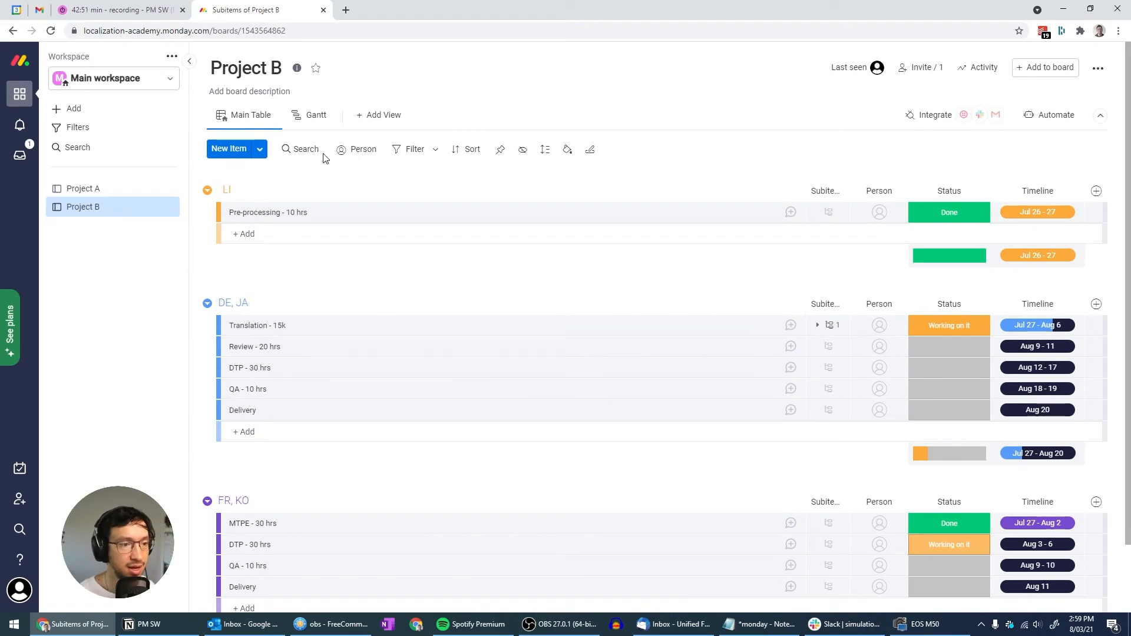
left_click(307, 118)
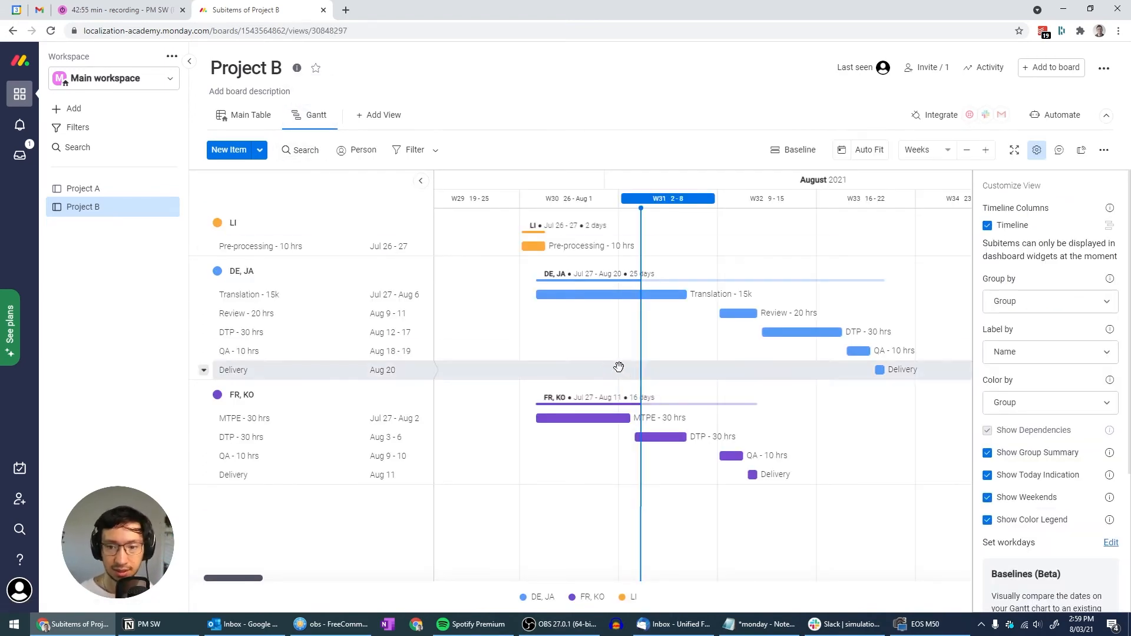
left_click(945, 156)
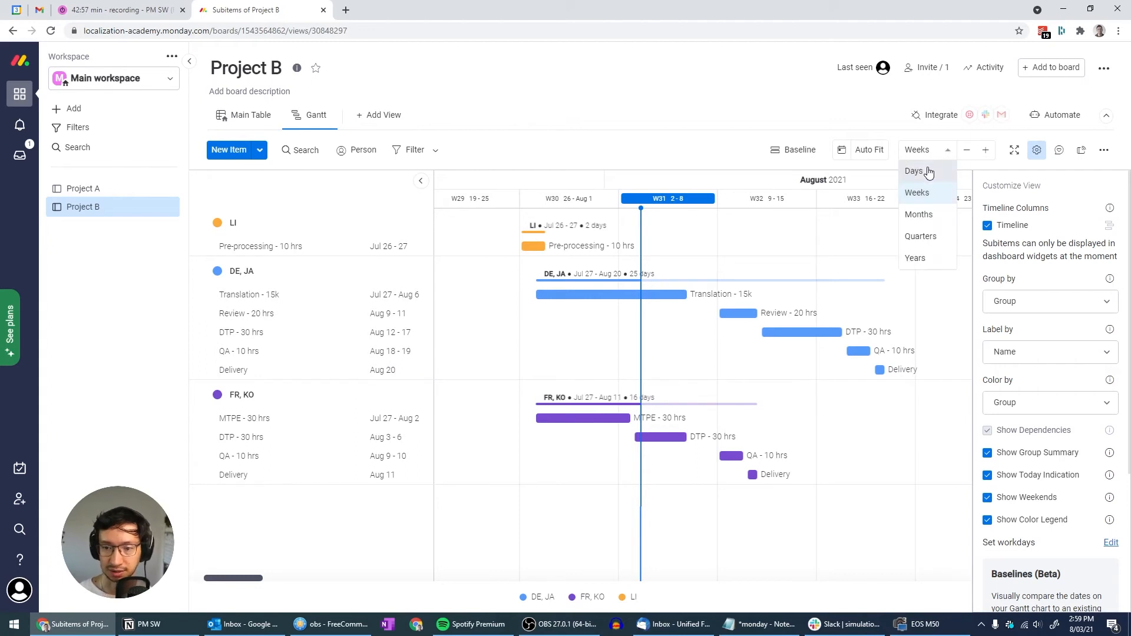
left_click(924, 170)
left_click(966, 151)
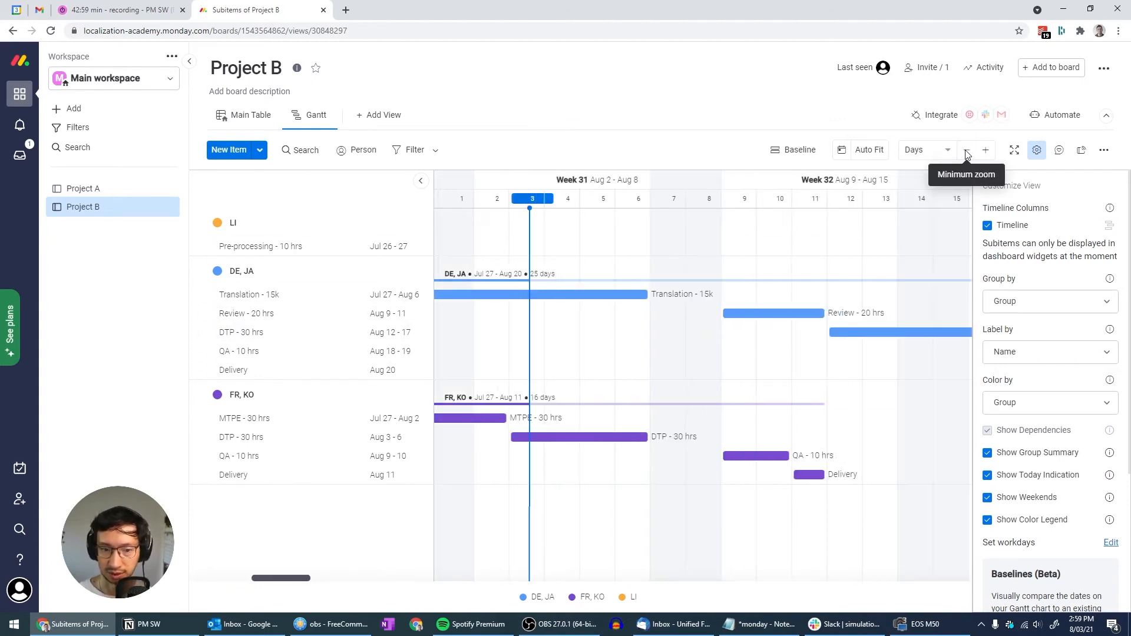
Step: Examine the task bars of the LI, DE, JA and FR, KO groups across the late July to mid-August weeks
scroll(790, 285, "left", 5)
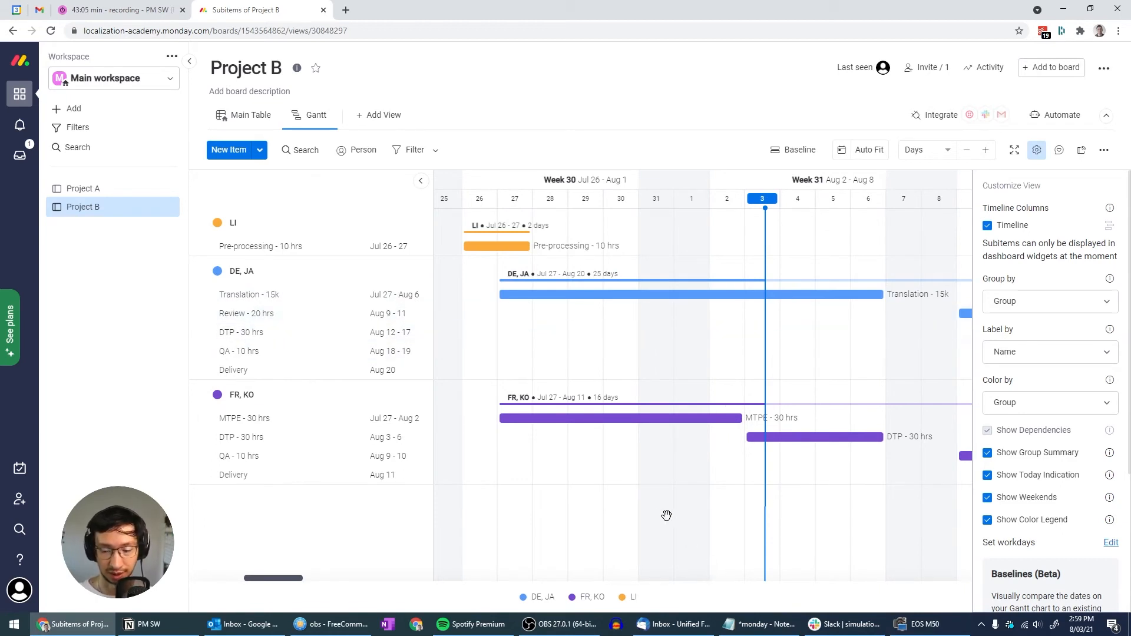
scroll(681, 346, "left", 3)
left_click_drag(777, 370, 695, 363)
left_click_drag(580, 342, 576, 388)
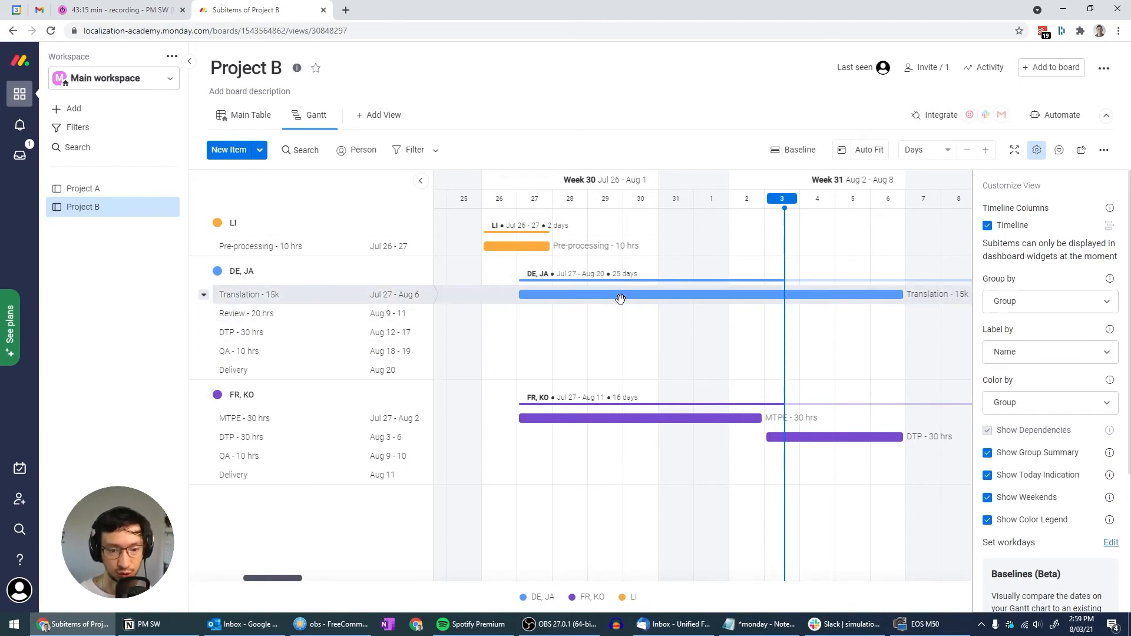
mouse_move(876, 355)
left_mouse_down()
mouse_move(724, 348)
mouse_move(858, 365)
left_mouse_up()
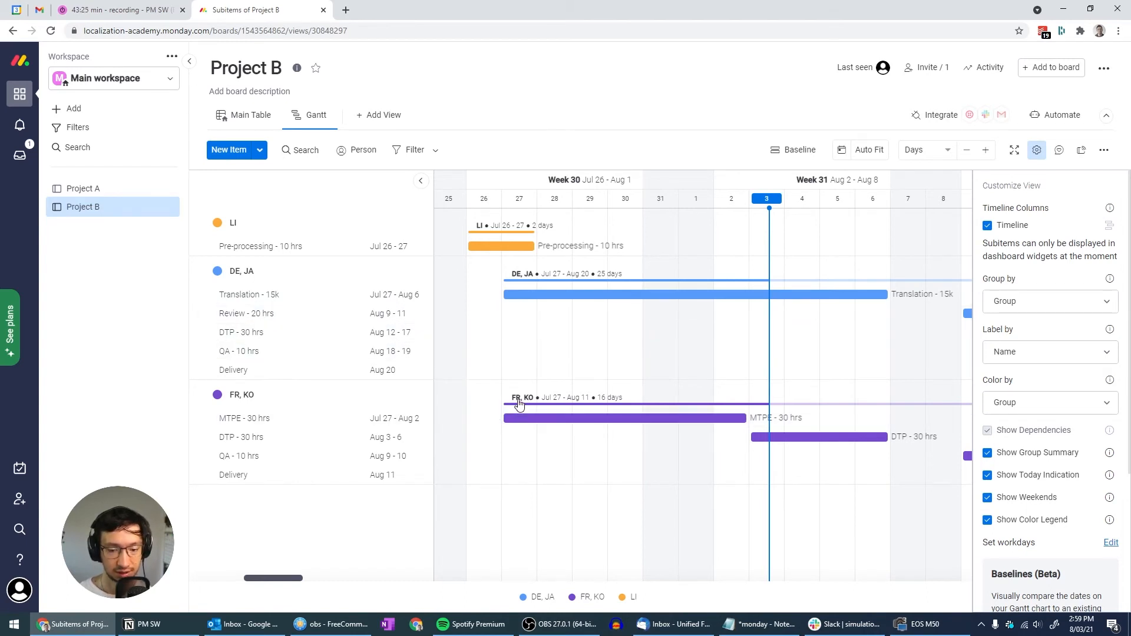
left_click_drag(848, 347, 830, 354)
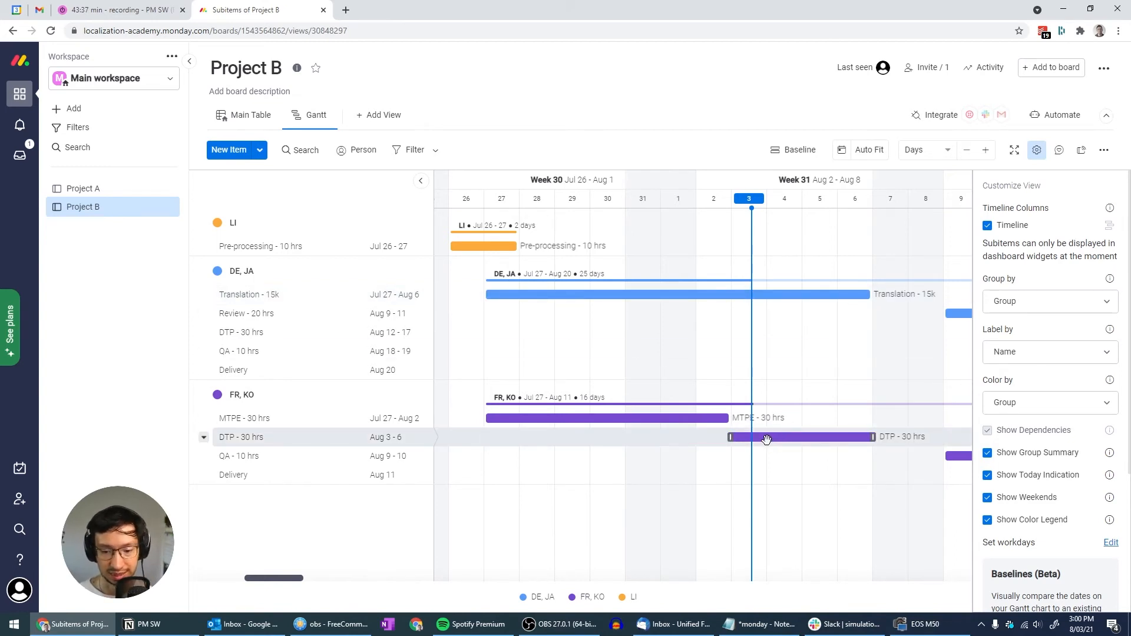
left_click_drag(897, 365, 621, 357)
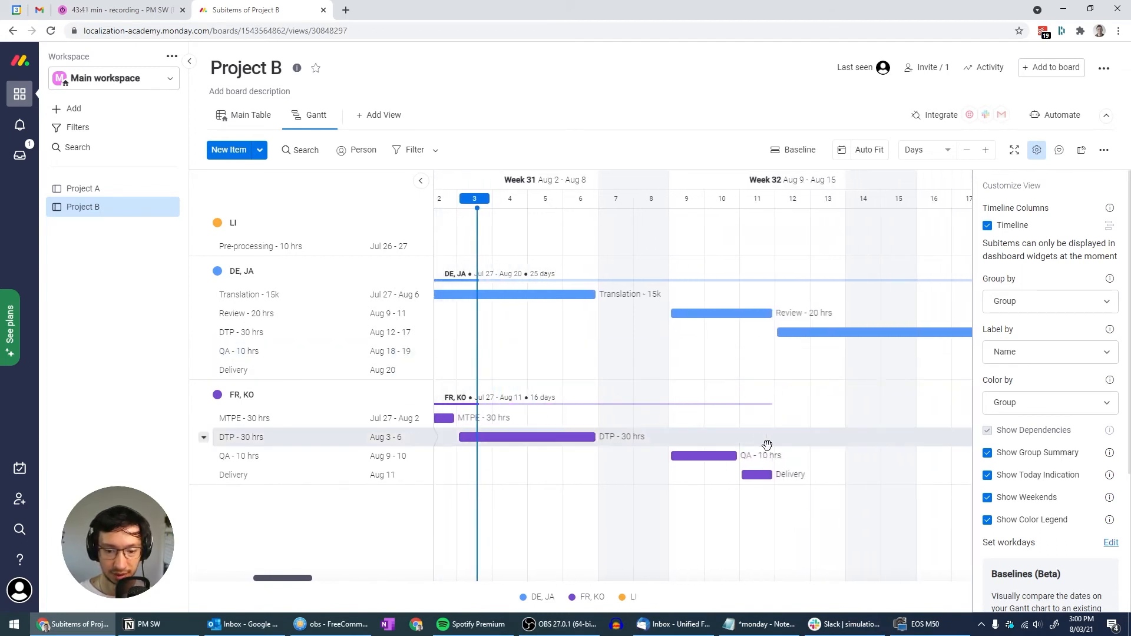
left_click_drag(890, 405, 966, 365)
Step: In Project B's main table, set the Delivery dates of the "DE, JA" and "FR, KO" groups as milestones
left_click(243, 114)
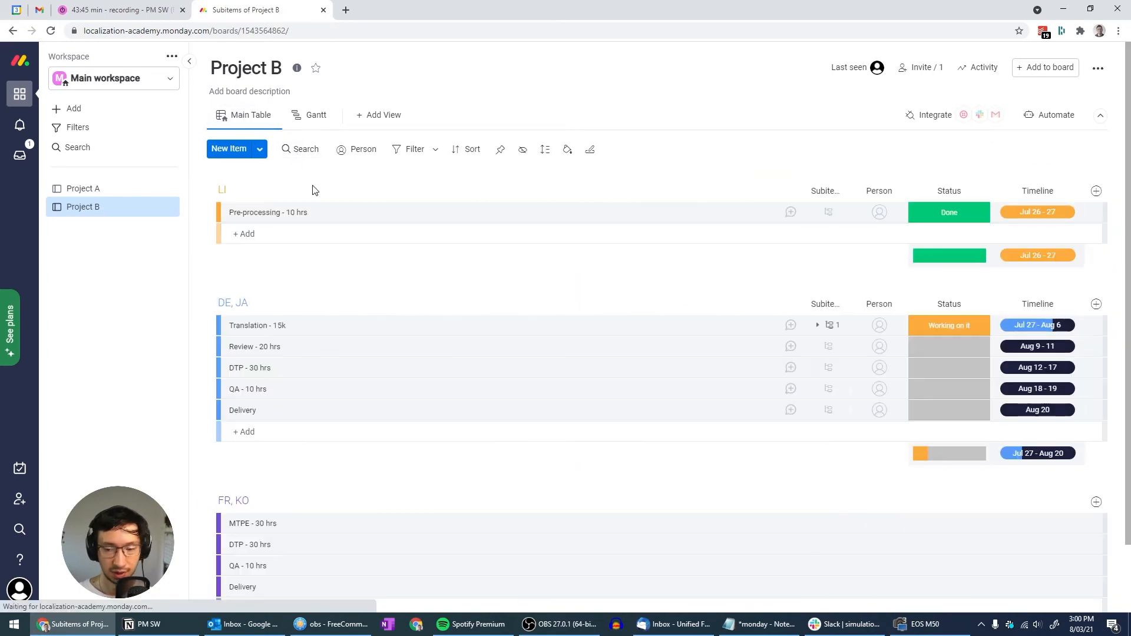
scroll(894, 438, "down", 1)
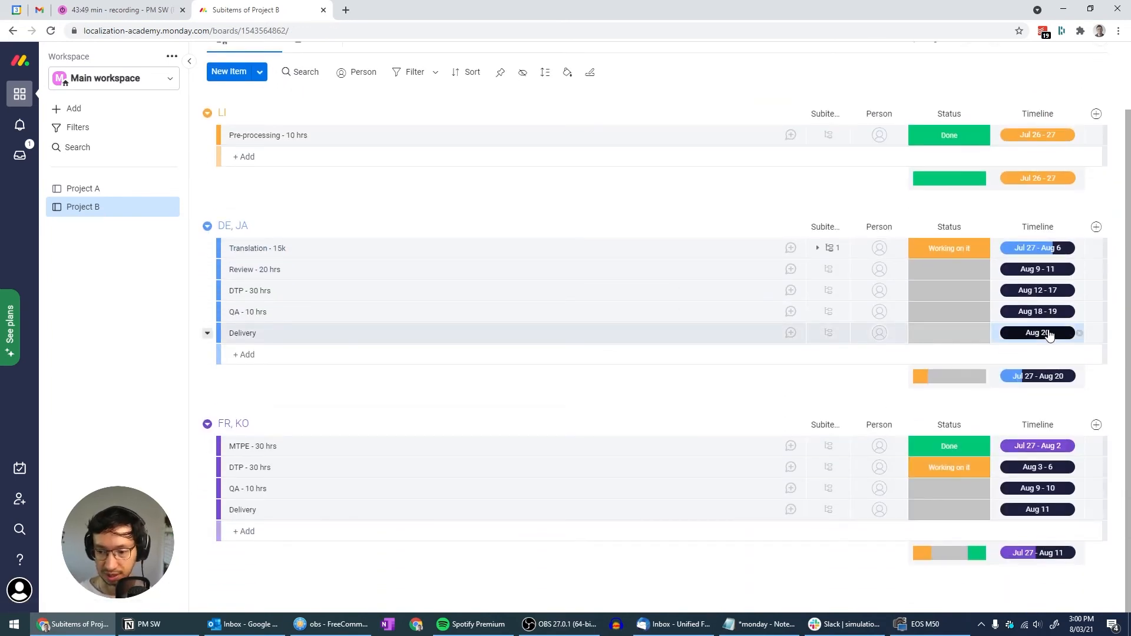
left_click(1037, 332)
left_click(695, 575)
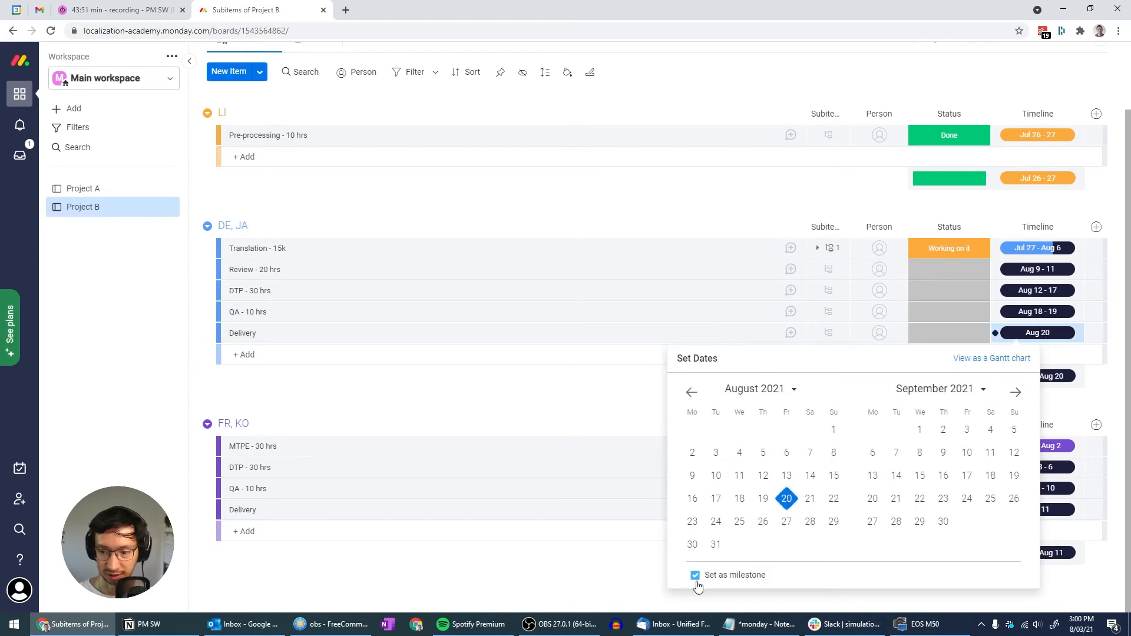
left_click(415, 407)
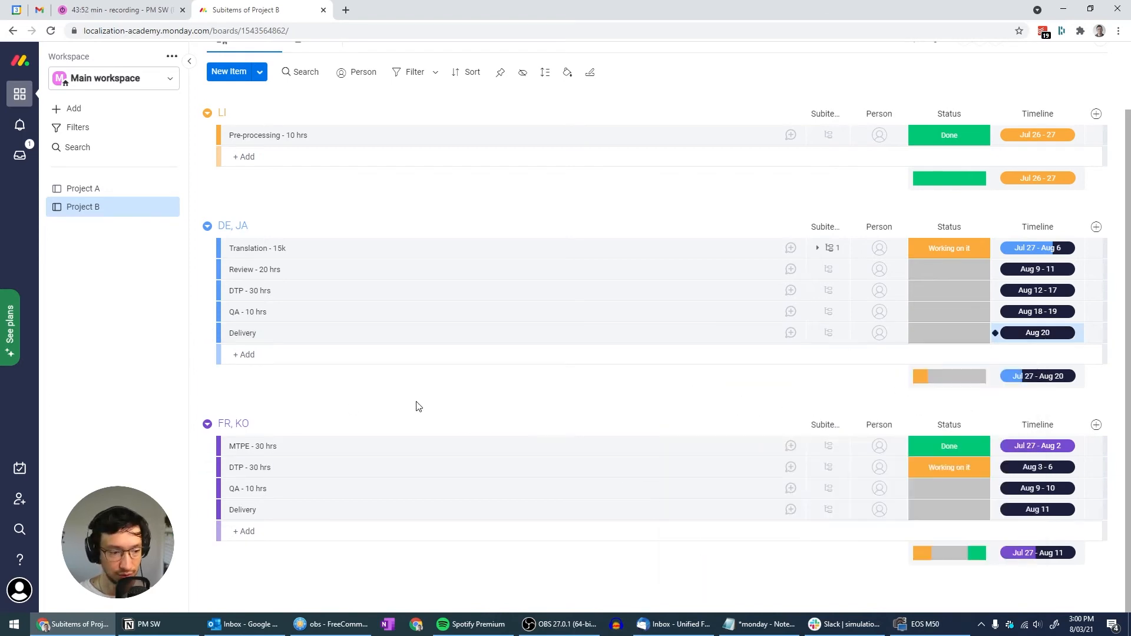
left_click(1038, 509)
left_click(695, 599)
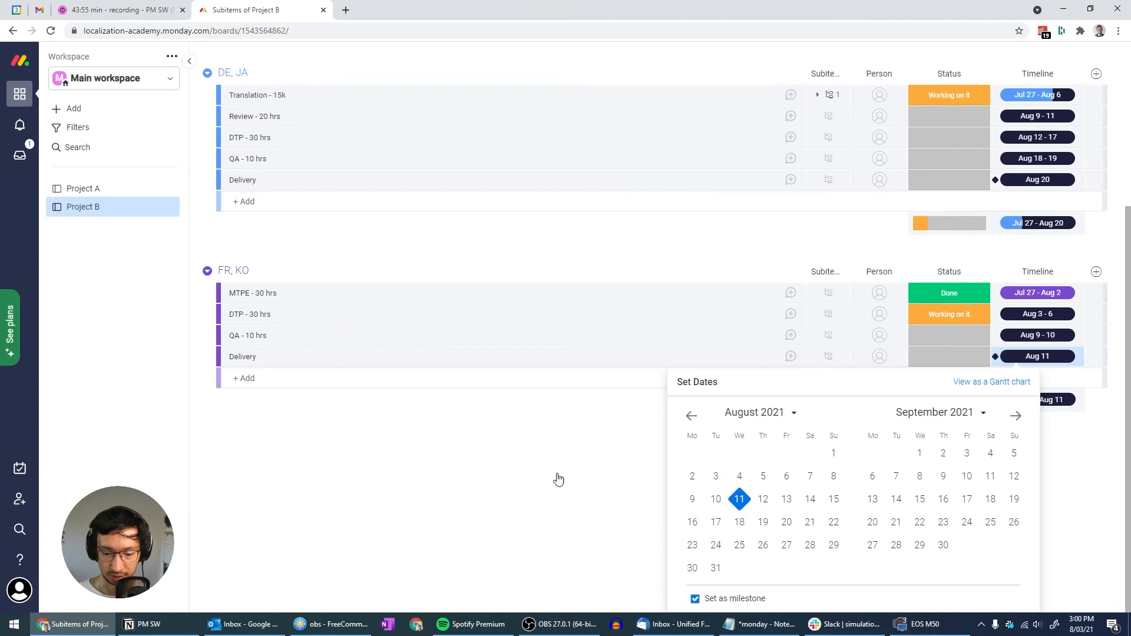
left_click(558, 477)
Step: Check both Delivery milestones in Project B's Gantt view, around August 11 and August 20
scroll(555, 462, "up", 5)
left_click(308, 117)
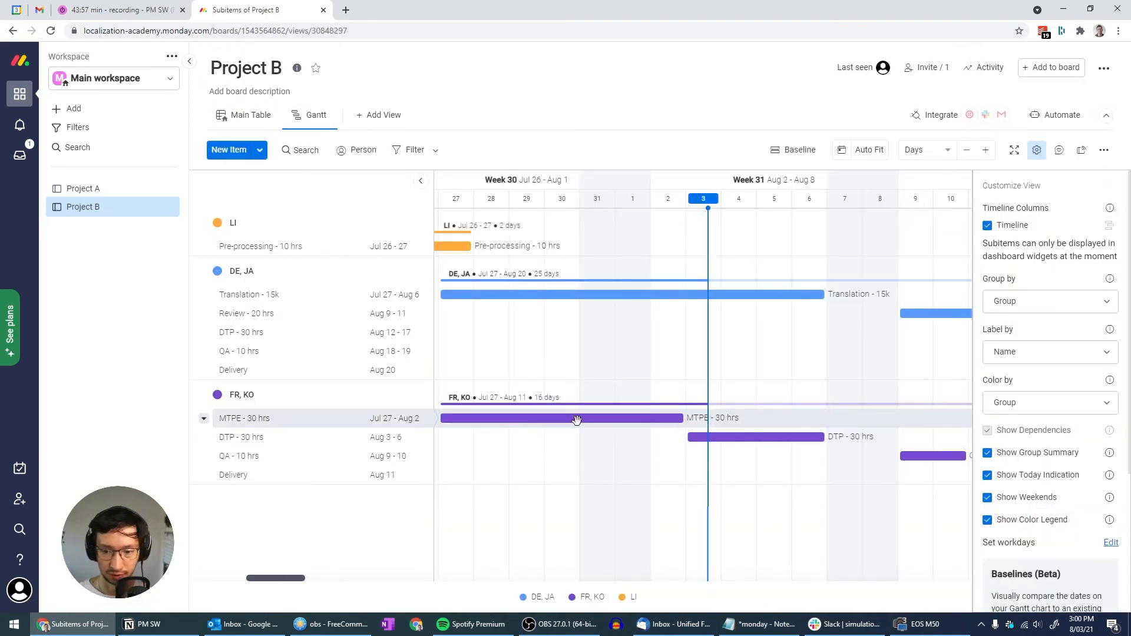
left_click_drag(868, 362, 479, 377)
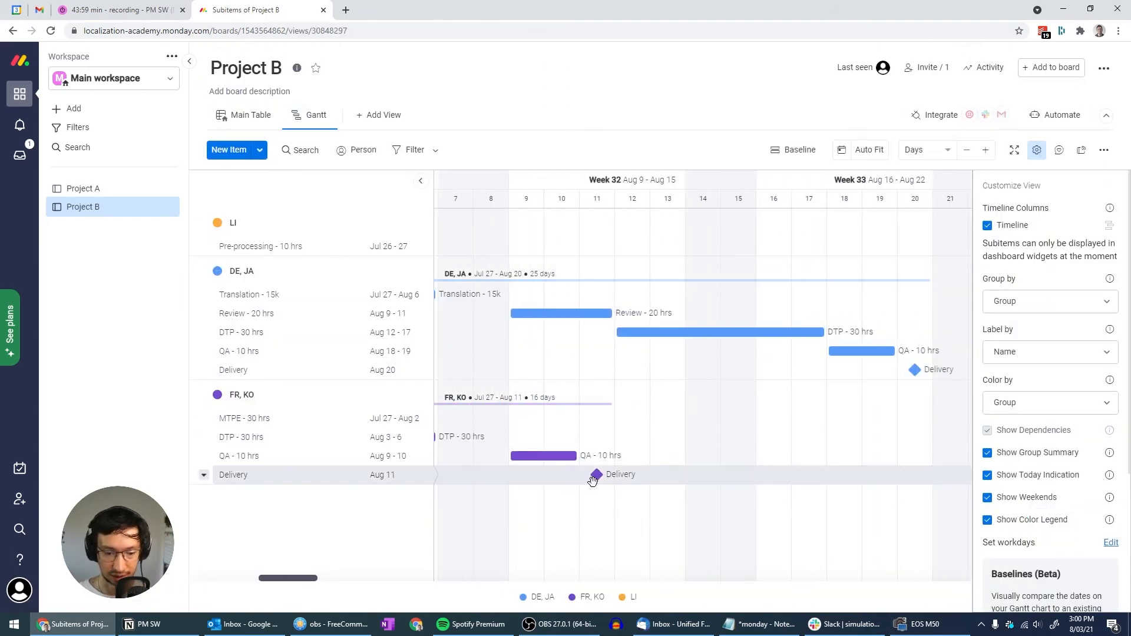
left_click_drag(869, 386, 840, 385)
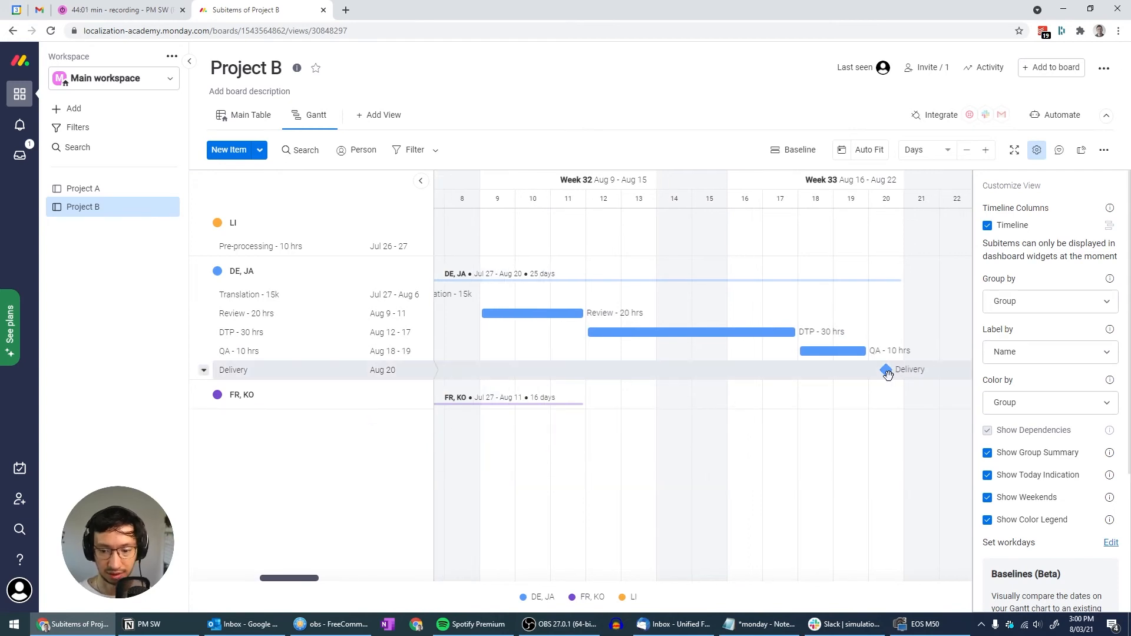
Step: Collapse and expand the "FR, KO" group in the Gantt chart and review its timeline from late July onwards
left_click(475, 404)
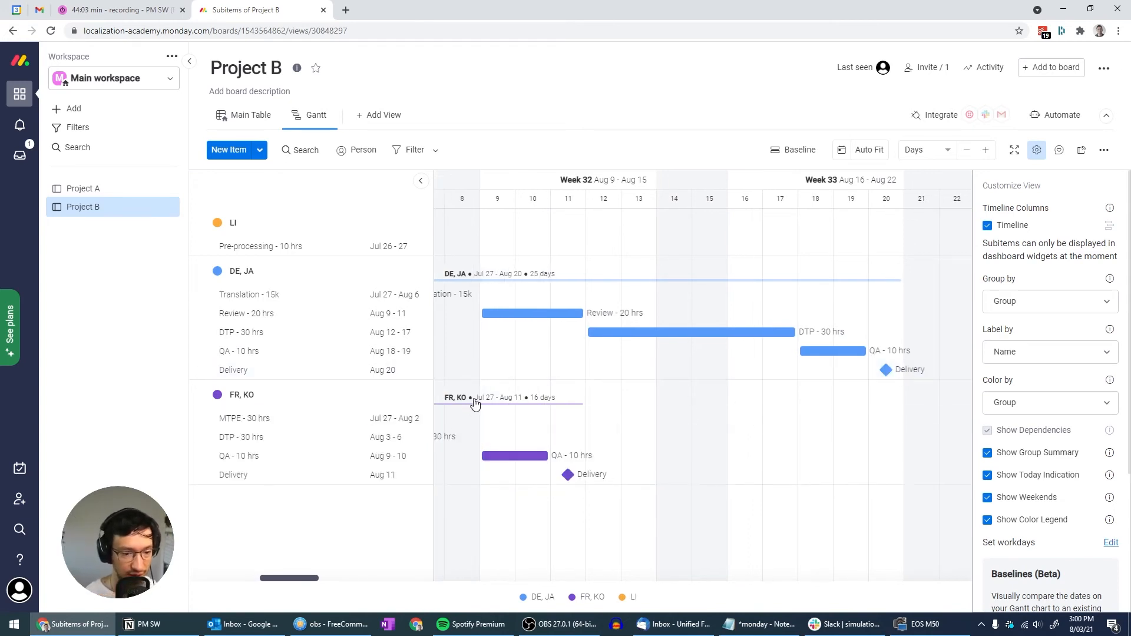
left_click(475, 404)
left_click_drag(522, 457, 612, 420)
left_click(716, 405)
left_click(713, 402)
left_click(718, 403)
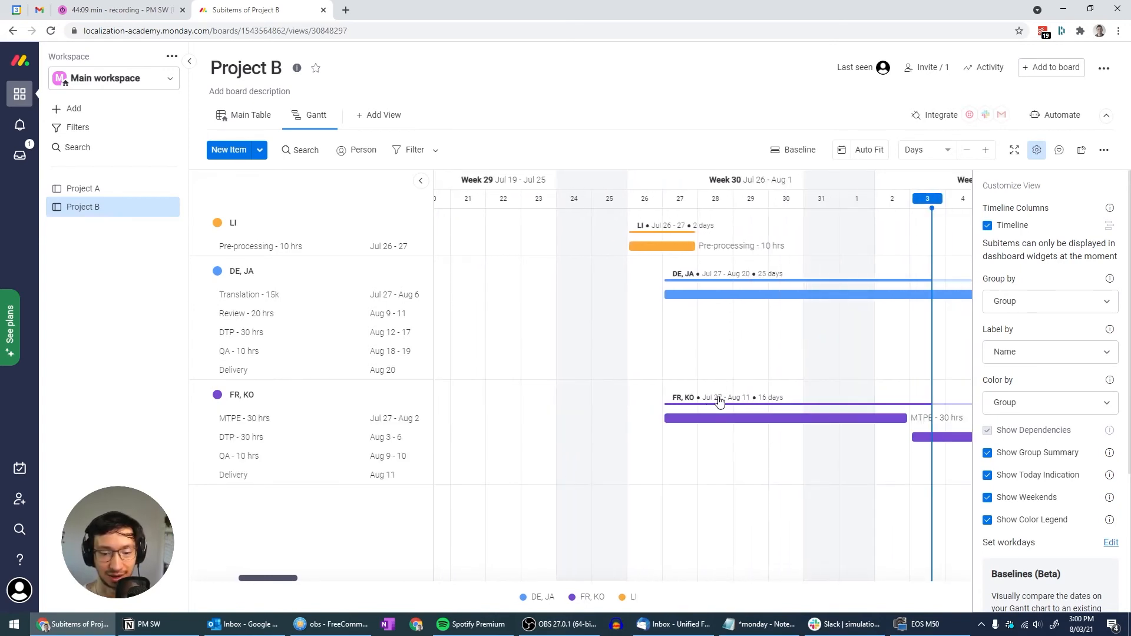
left_click_drag(876, 359, 652, 361)
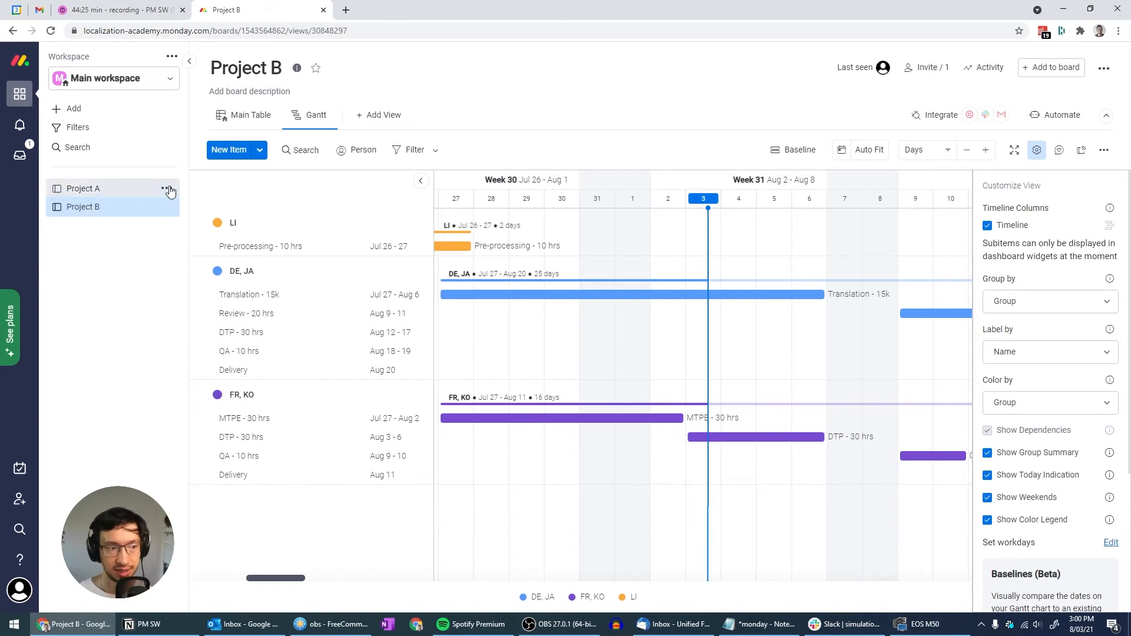
Step: Compare the Project A and Project B boards in their main table and Gantt views
left_click(232, 116)
left_click(90, 189)
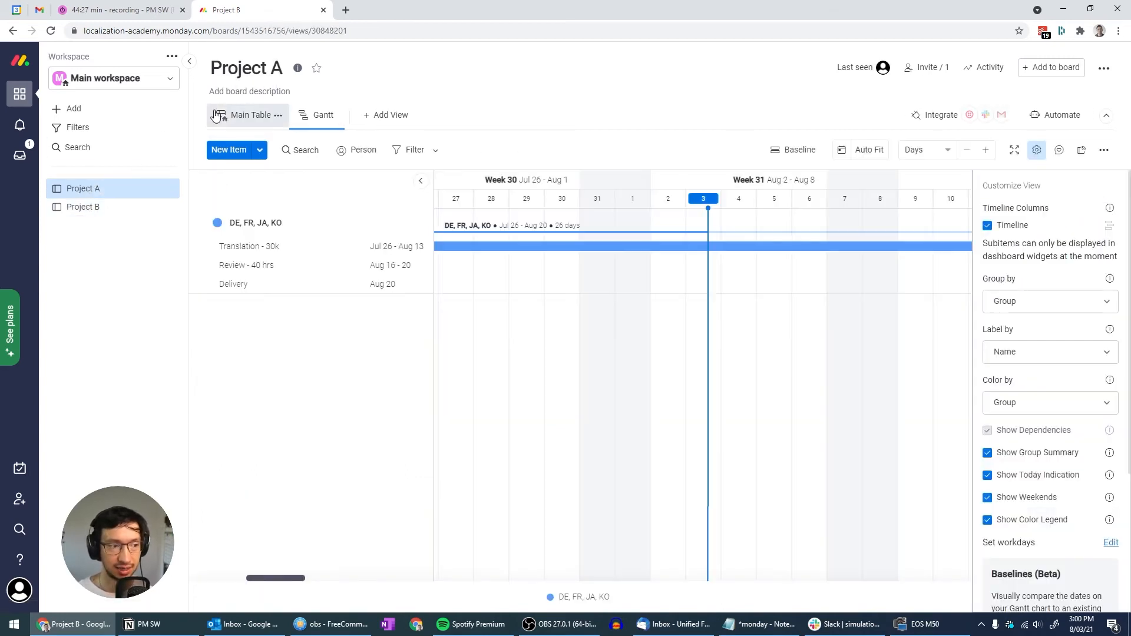
left_click(239, 115)
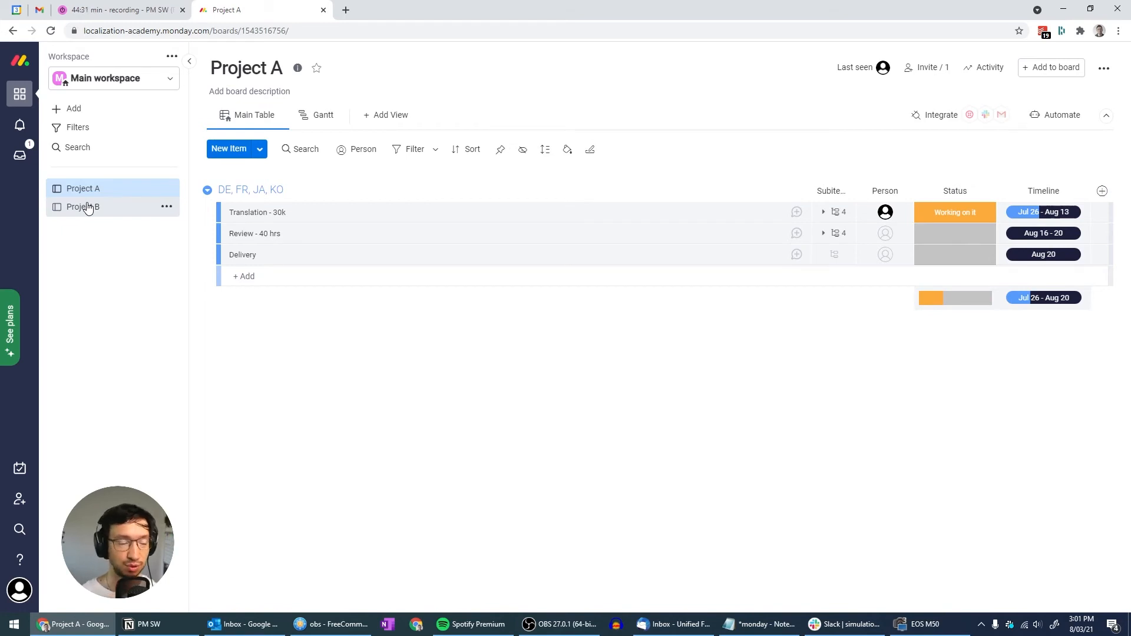
left_click(302, 115)
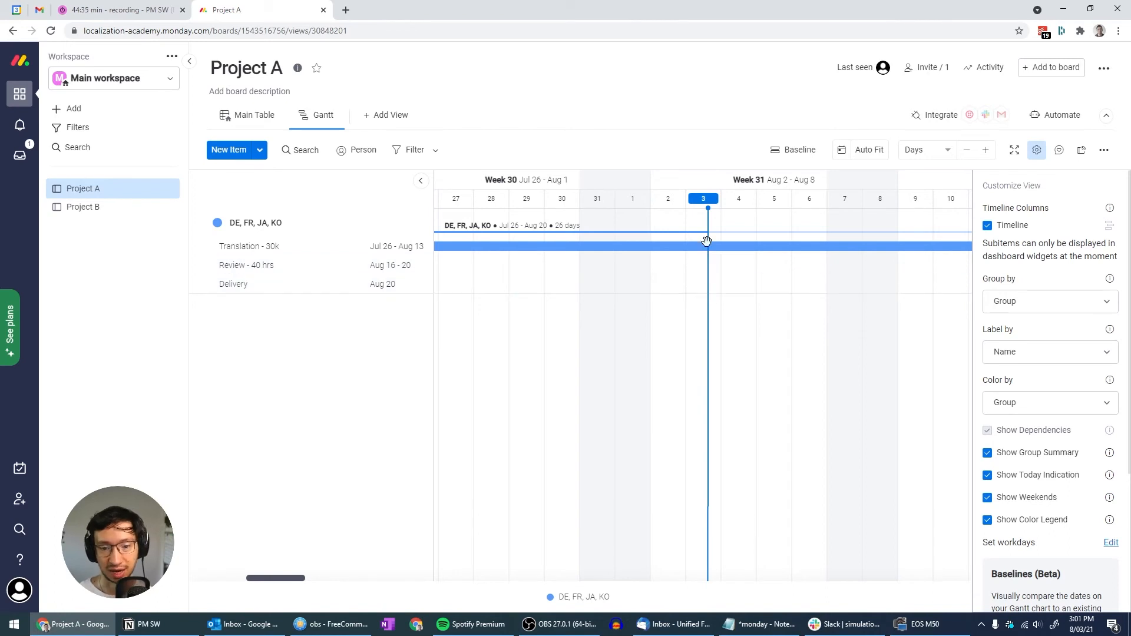
left_click(91, 207)
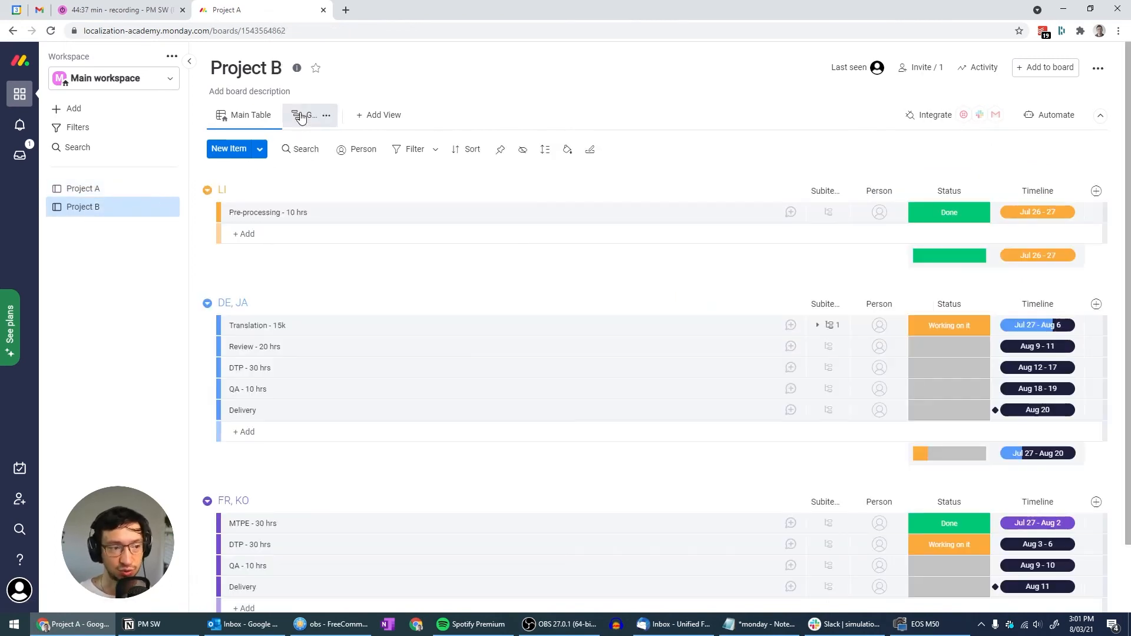
left_click(306, 115)
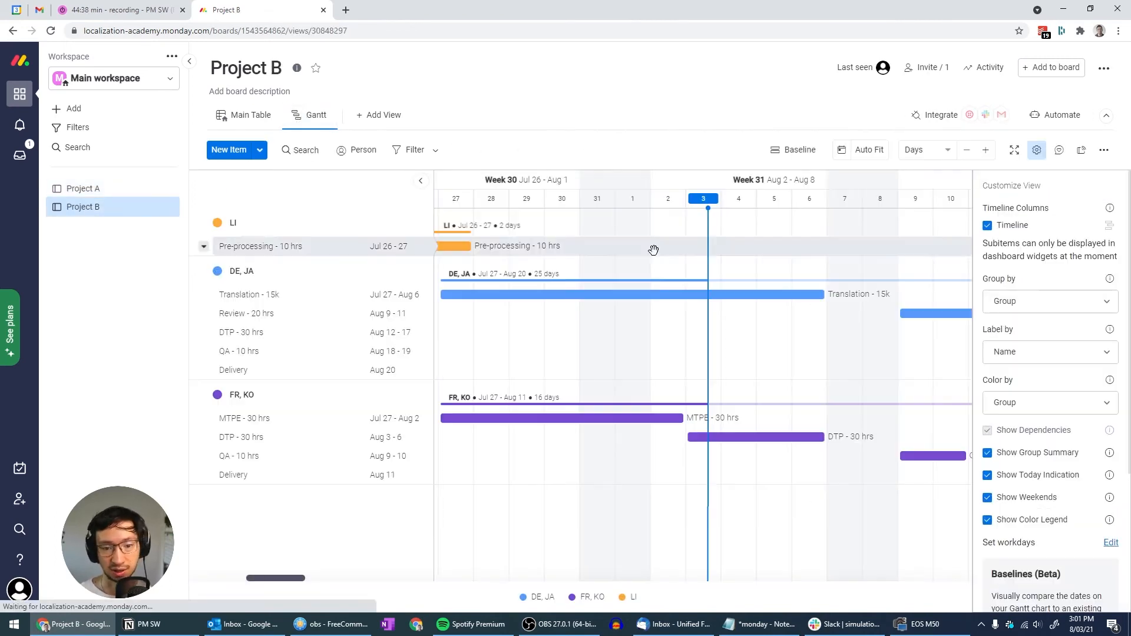
left_click(81, 195)
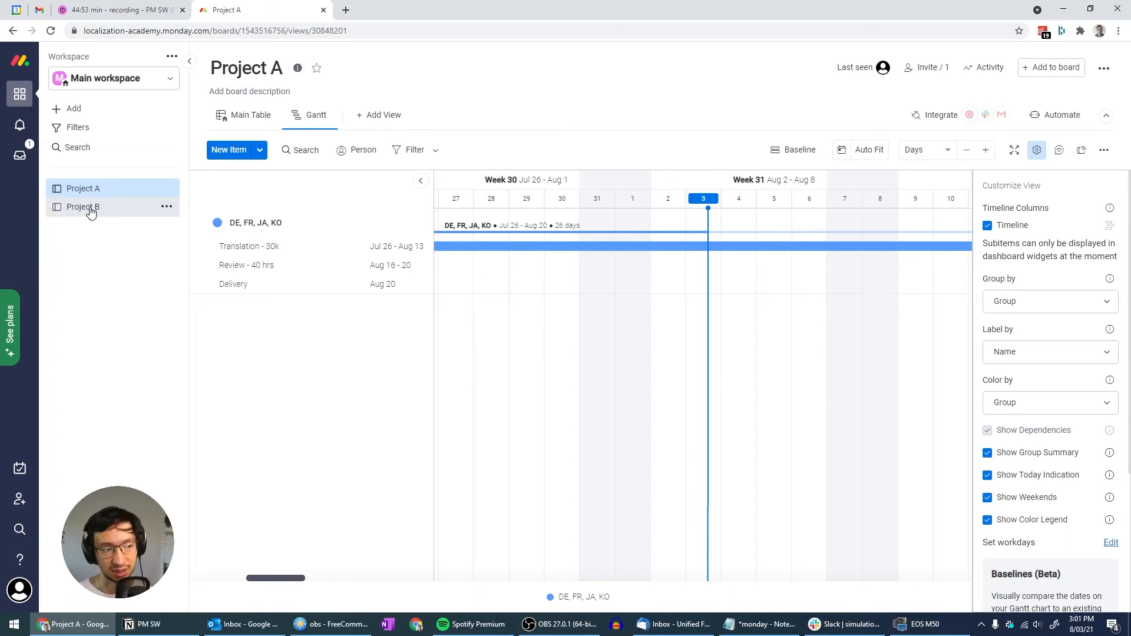
left_click(83, 207)
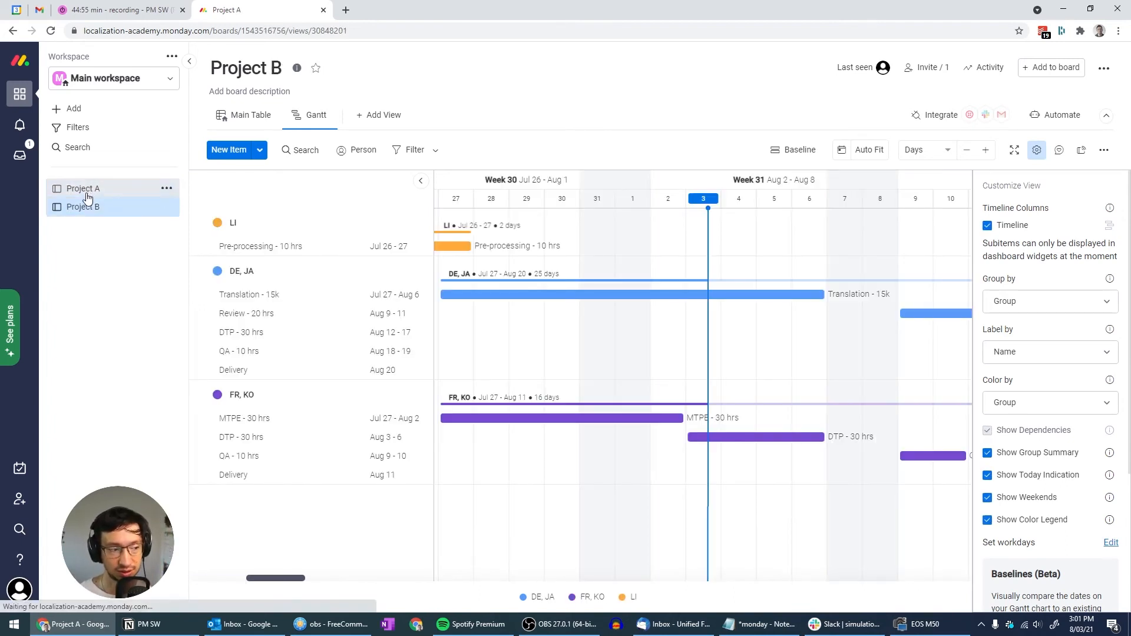
left_click(90, 208)
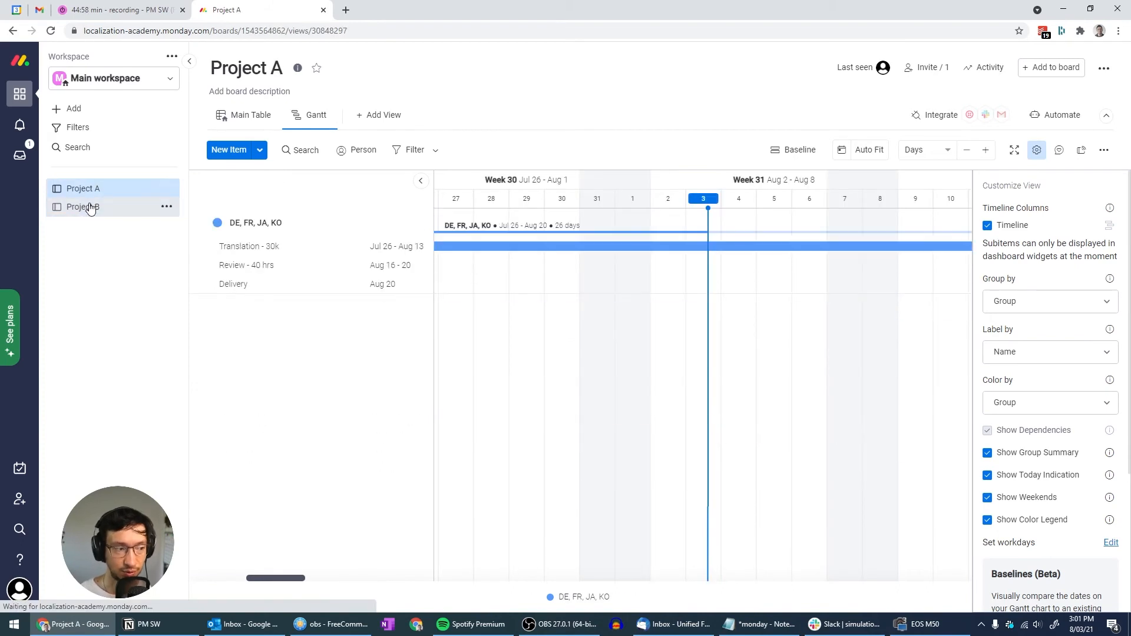
Step: Create a new dashboard named "My Projects" in the main workspace with Main privacy
left_click(73, 111)
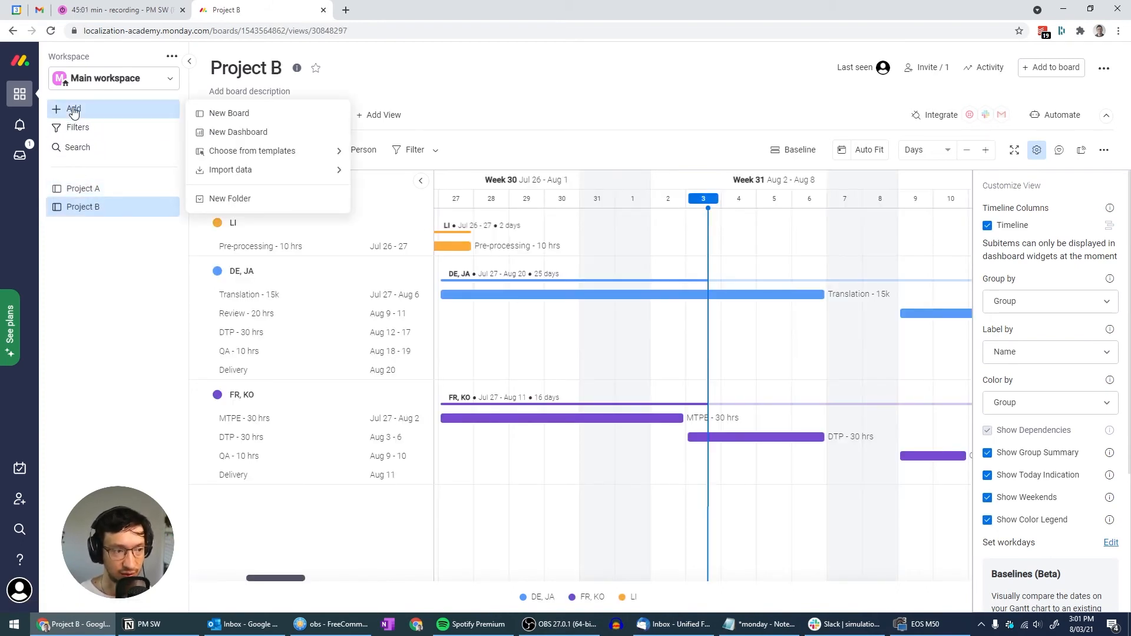
left_click(253, 133)
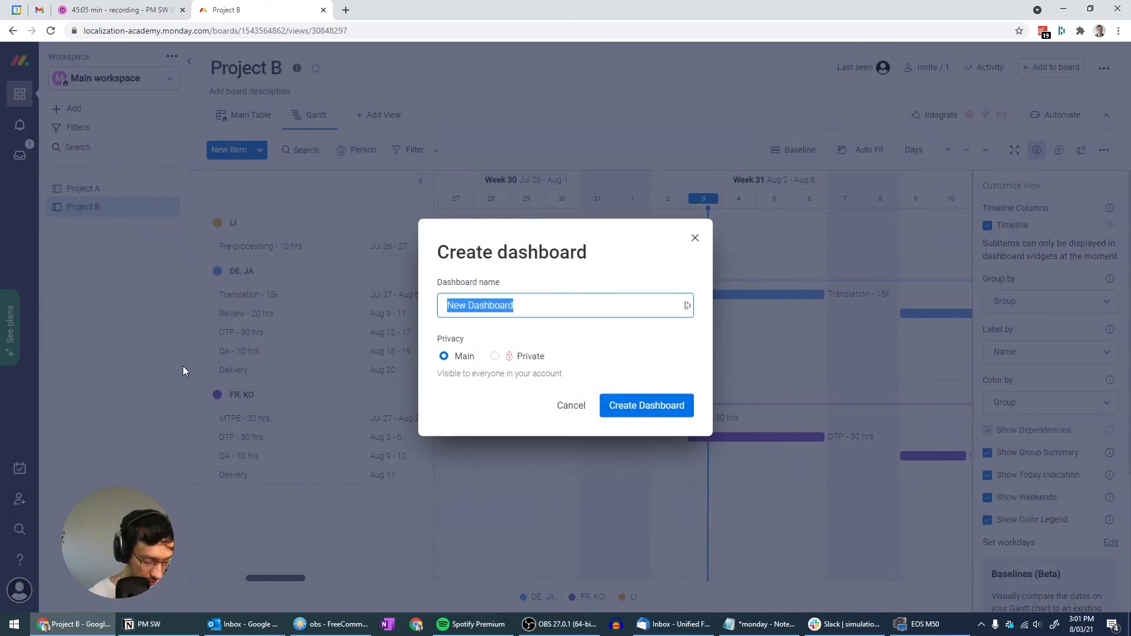
type("A")
key("BackSpace")
type("My Projects")
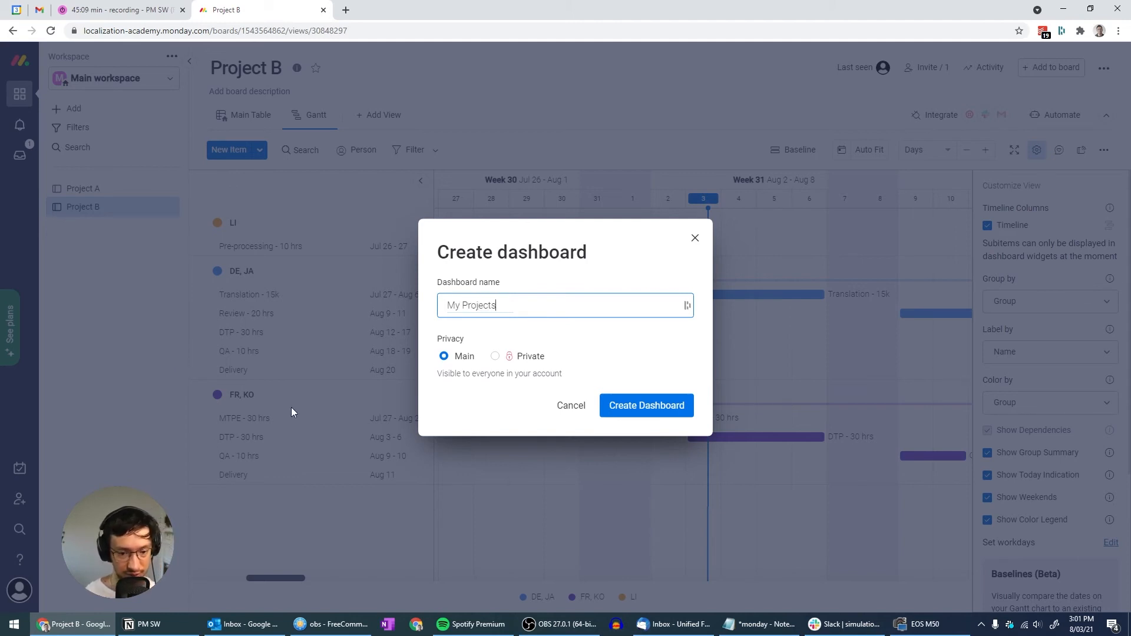
left_click(645, 406)
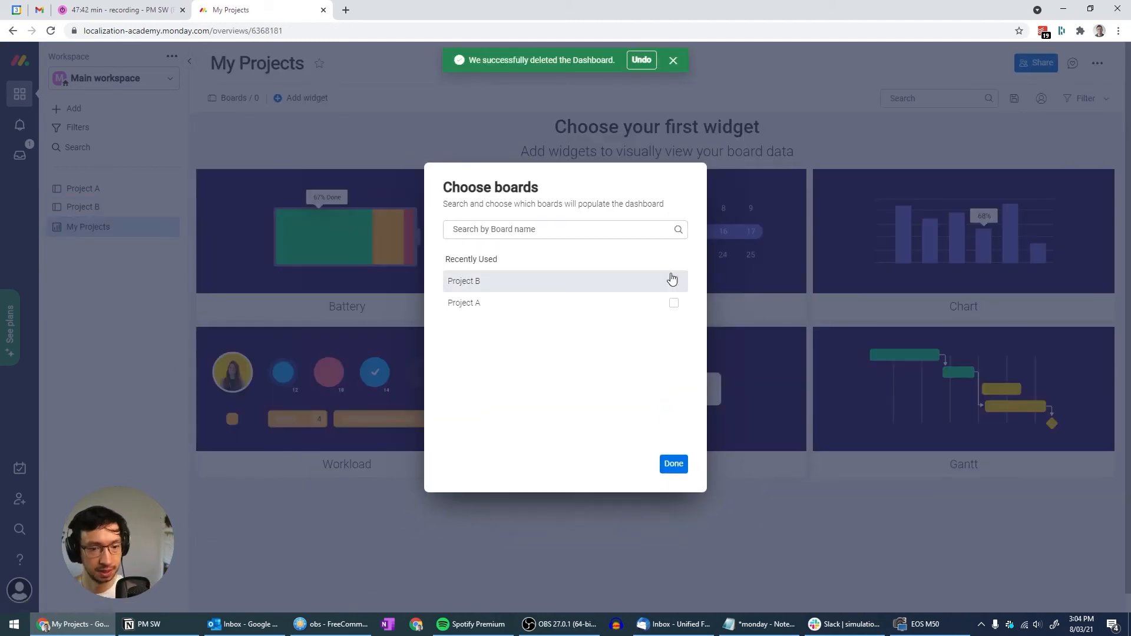
Step: Connect the Project A and Project B boards to the dashboard and dismiss the Dashlane save prompt
left_click(673, 303)
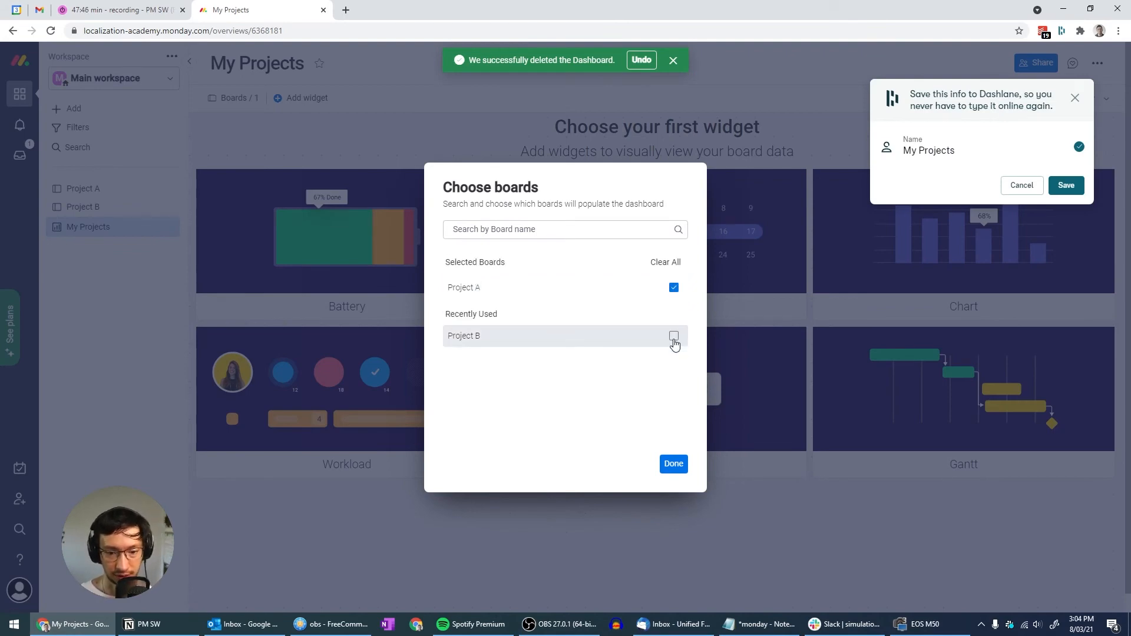
left_click(673, 337)
left_click(673, 464)
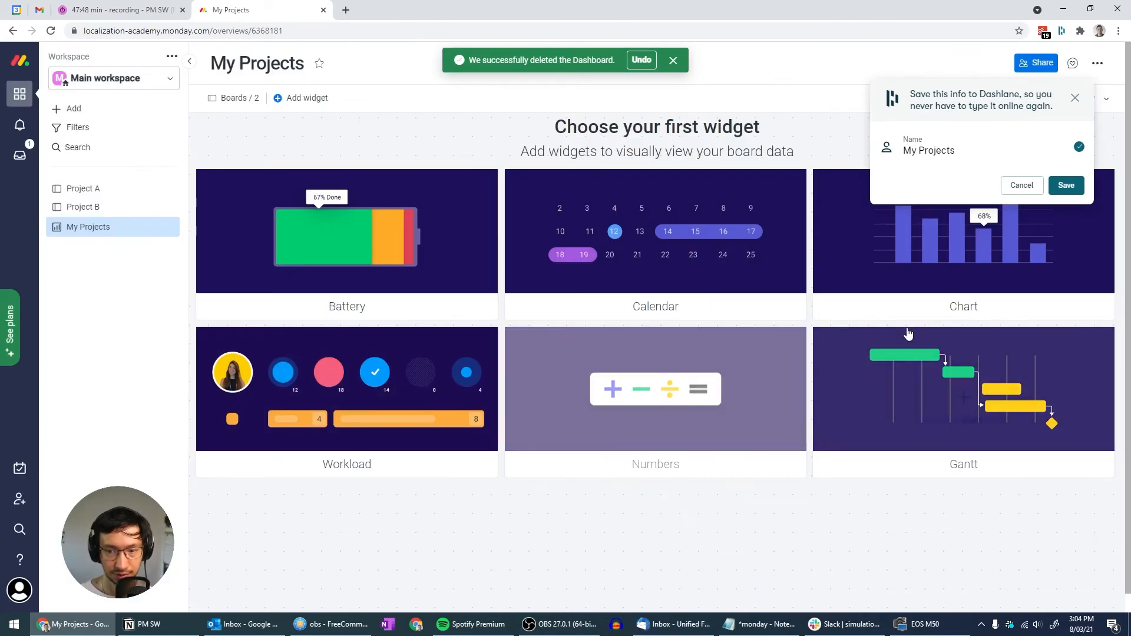
left_click(1022, 185)
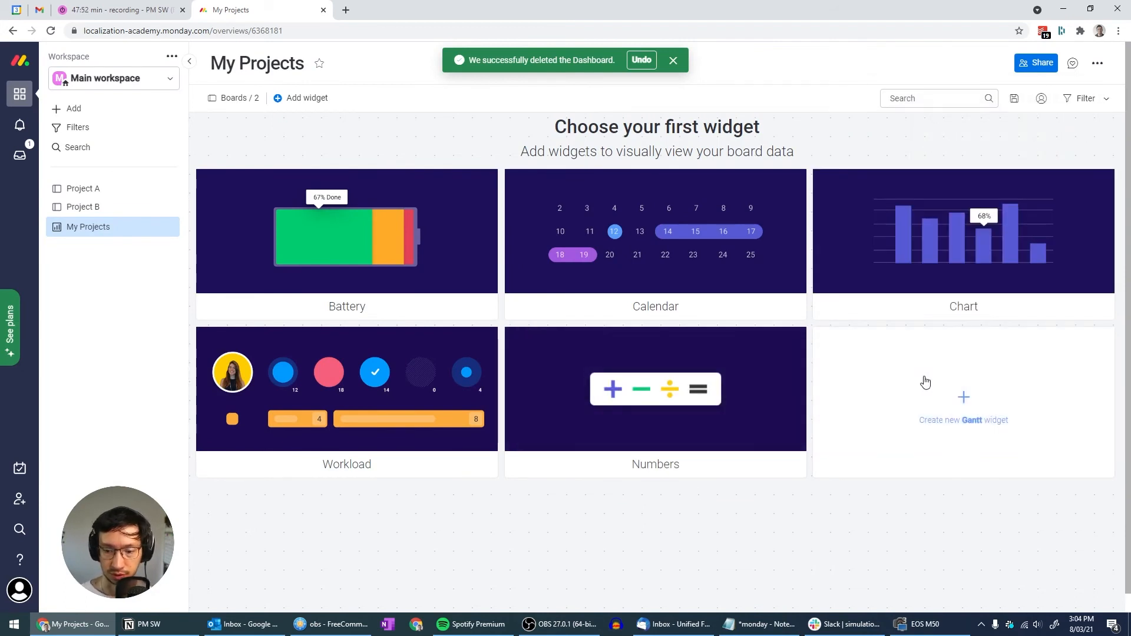
Step: Add a Gantt widget to the My Projects dashboard with the Timeline columns of both boards and their subitems
left_click(931, 397)
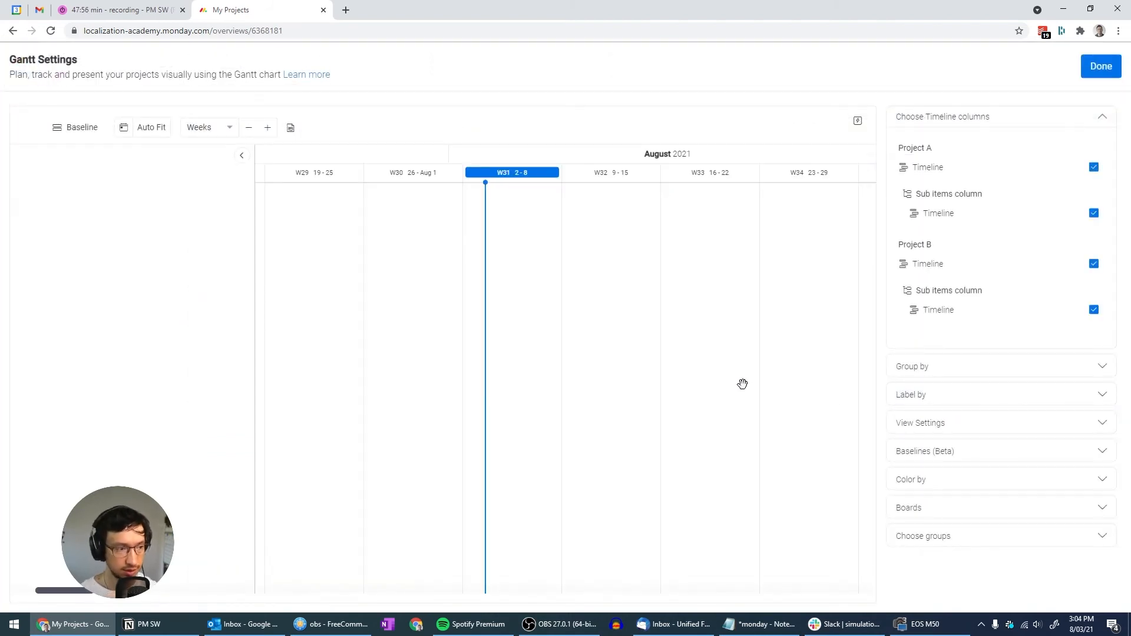
mouse_move(73, 590)
left_mouse_down()
mouse_move(126, 592)
mouse_move(72, 593)
left_mouse_up()
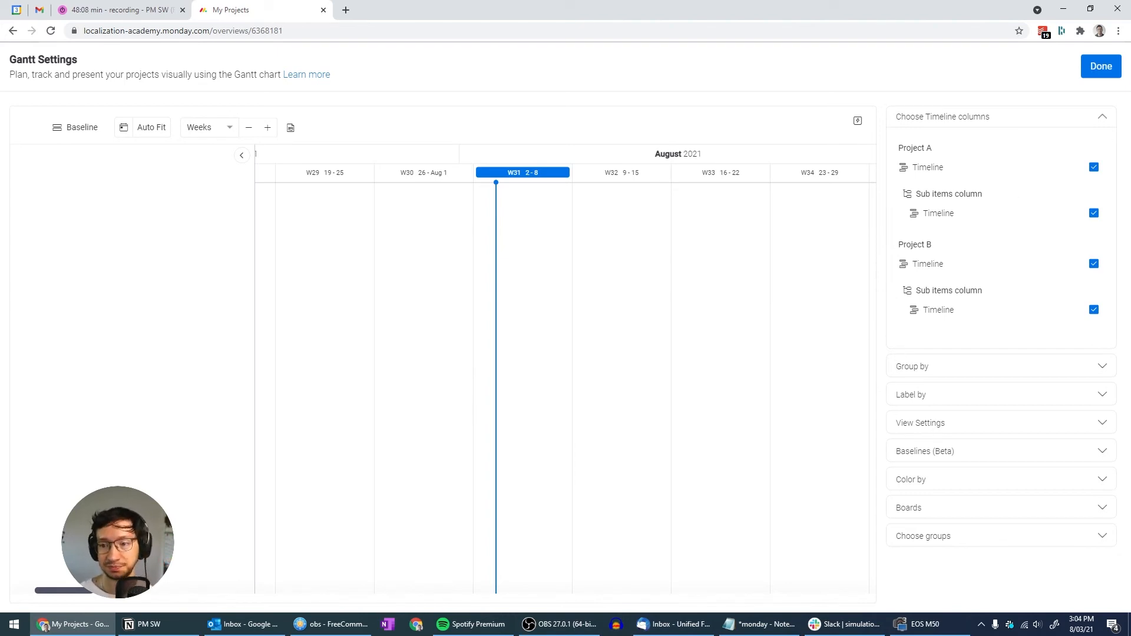
left_click(1101, 66)
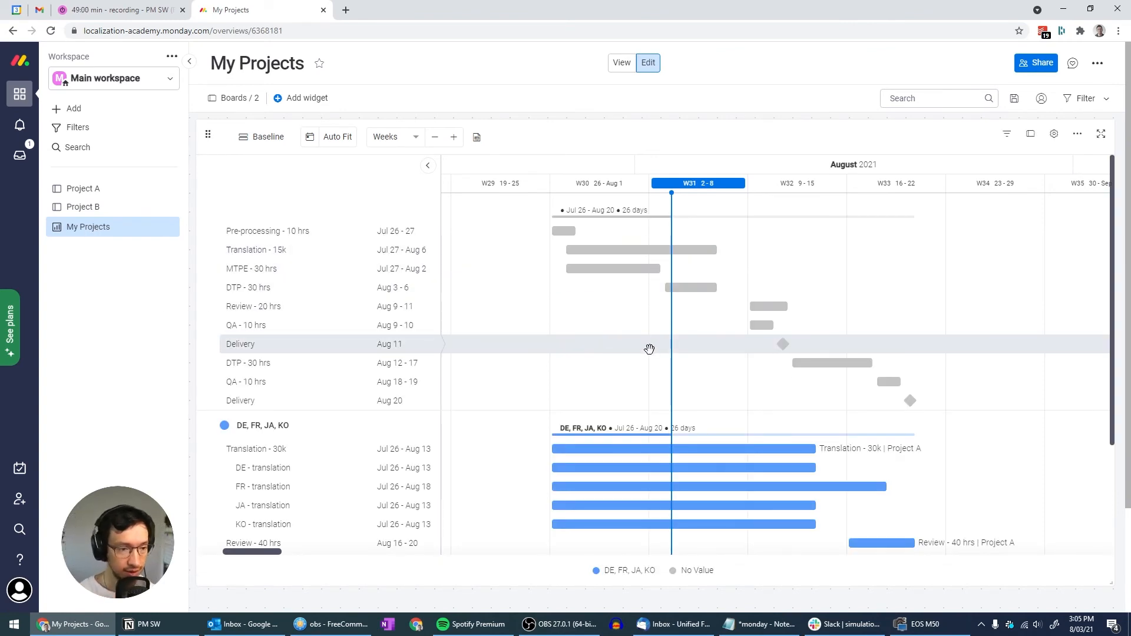
Step: Review the combined schedule in the Gantt widget's settings and group its bars by Boards
left_click(1053, 134)
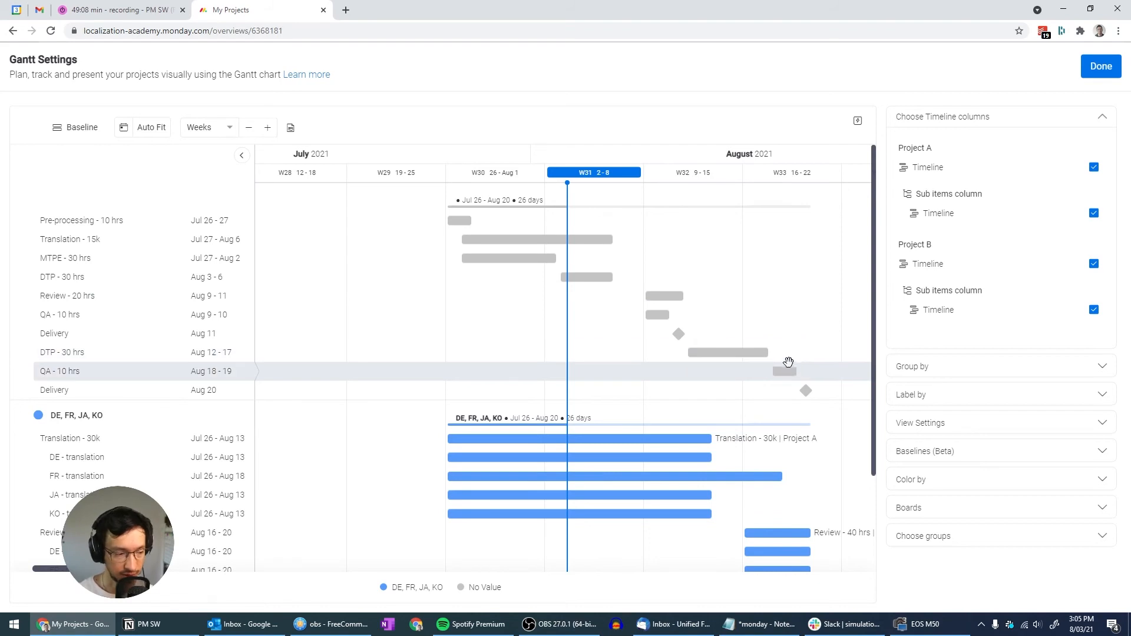
scroll(788, 360, "down", 2)
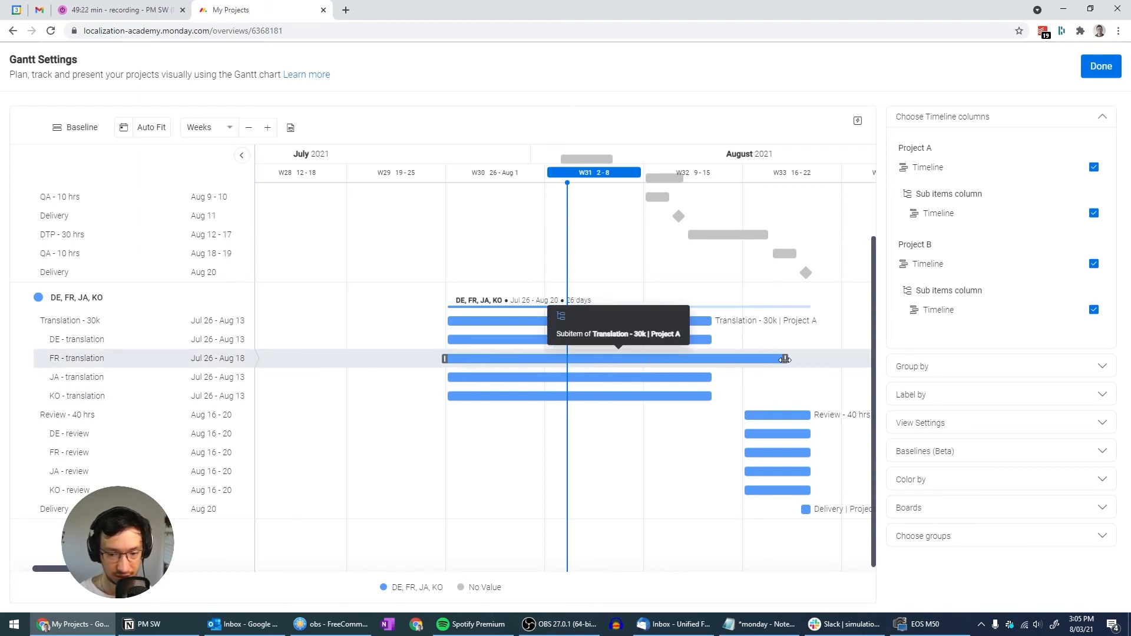
scroll(676, 351, "up", 2)
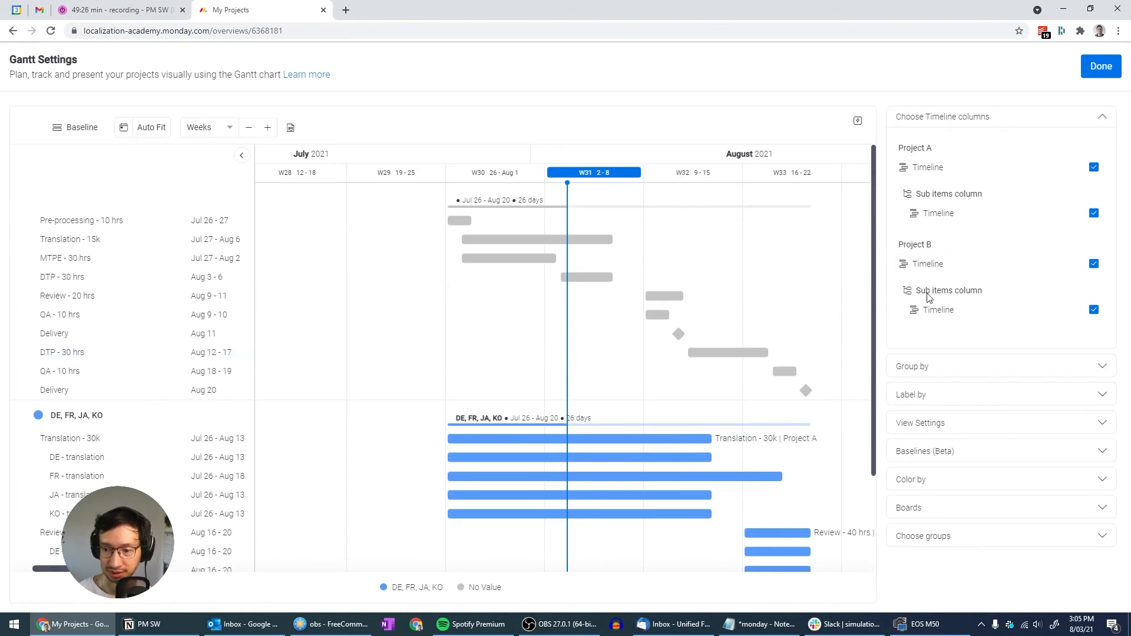
left_click(940, 373)
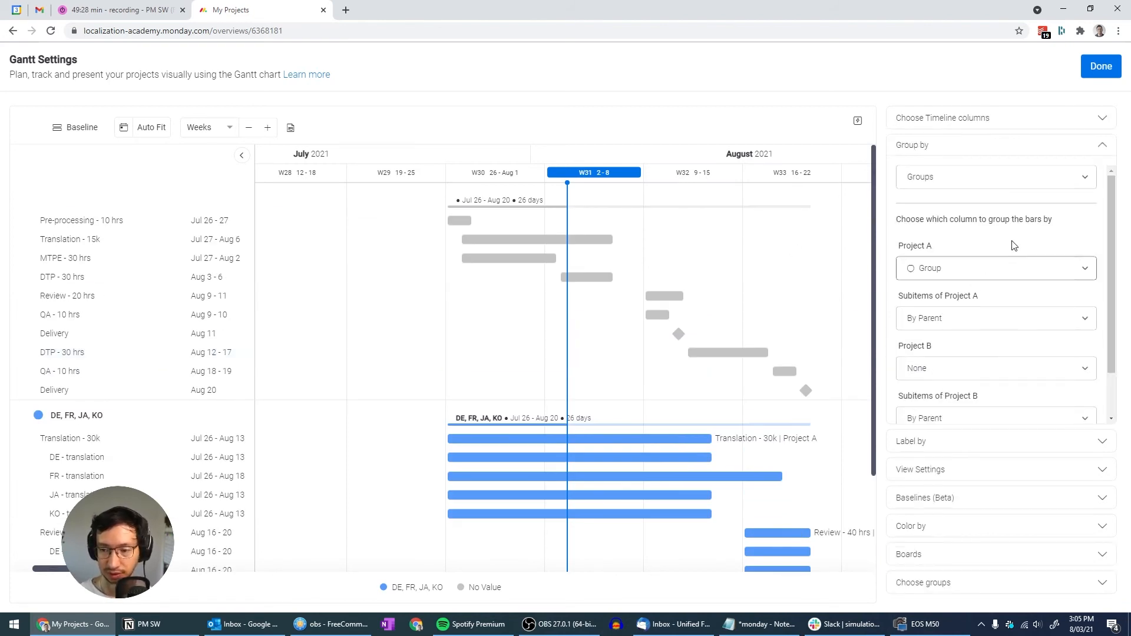
left_click(1065, 183)
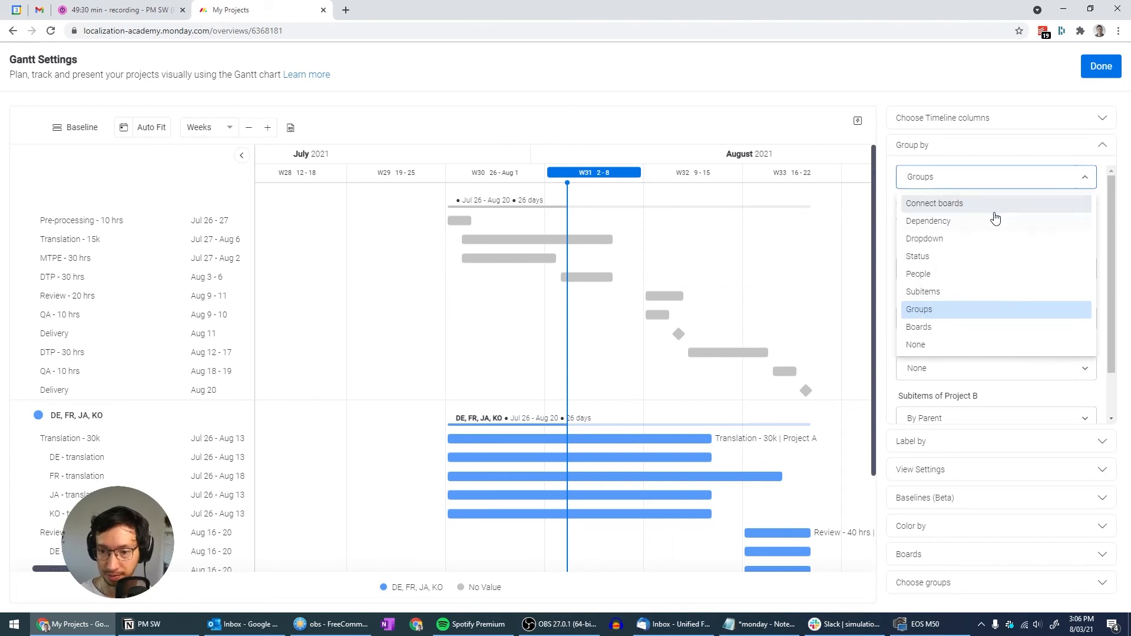
left_click(924, 331)
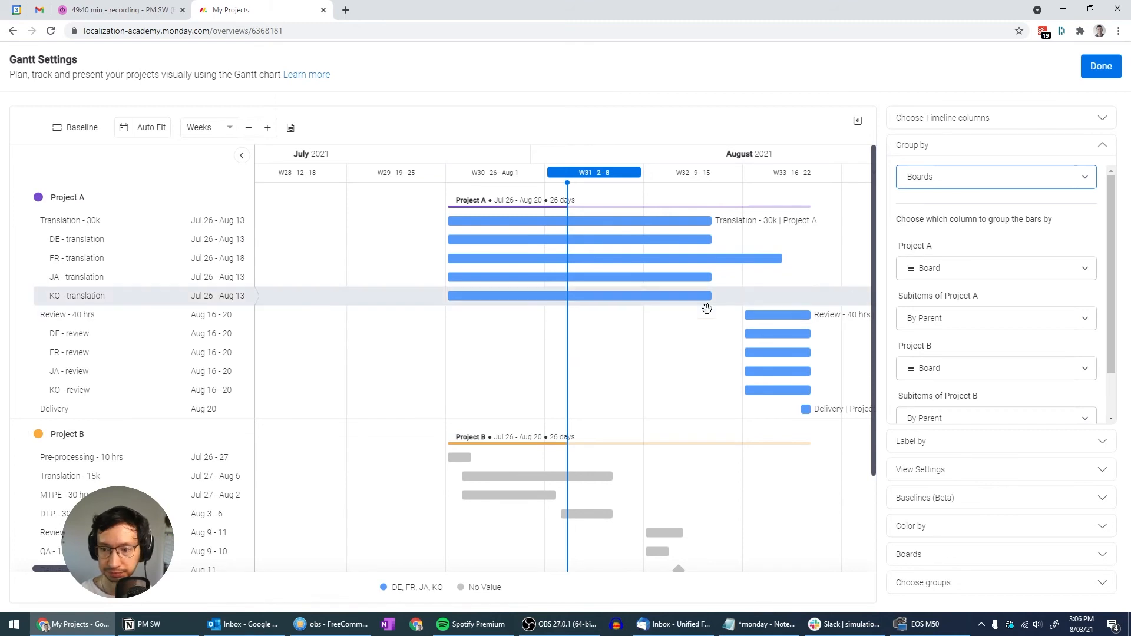
Step: Examine the Gantt grouping choices for the widget, Project A and the subitems of Project A
left_click(1087, 176)
left_click(1087, 176)
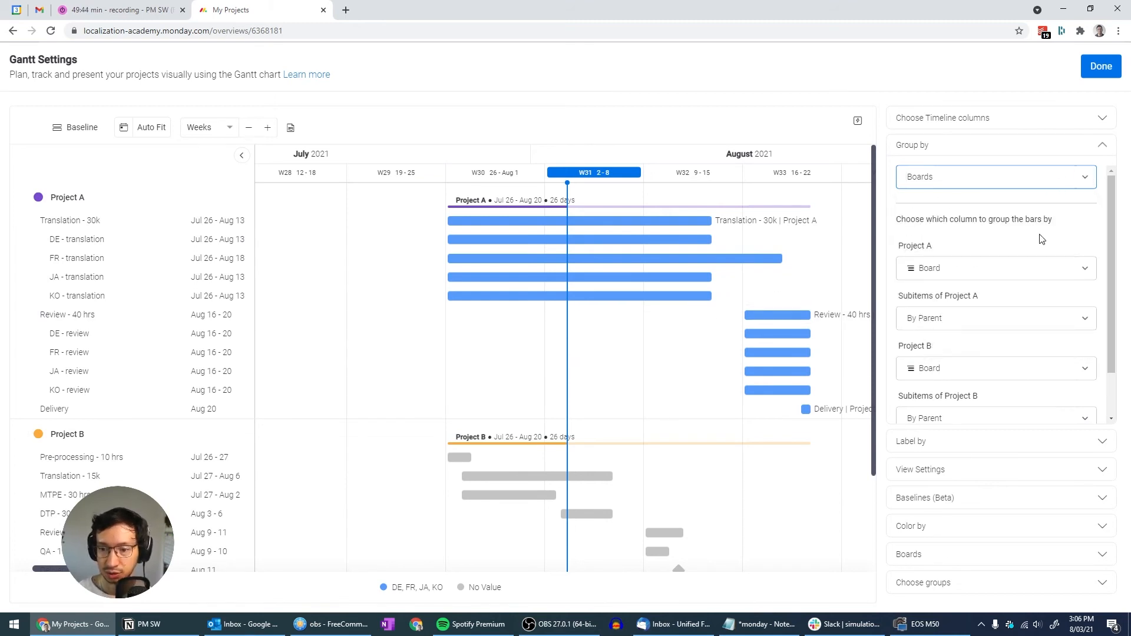
left_click(1062, 272)
left_click(1062, 273)
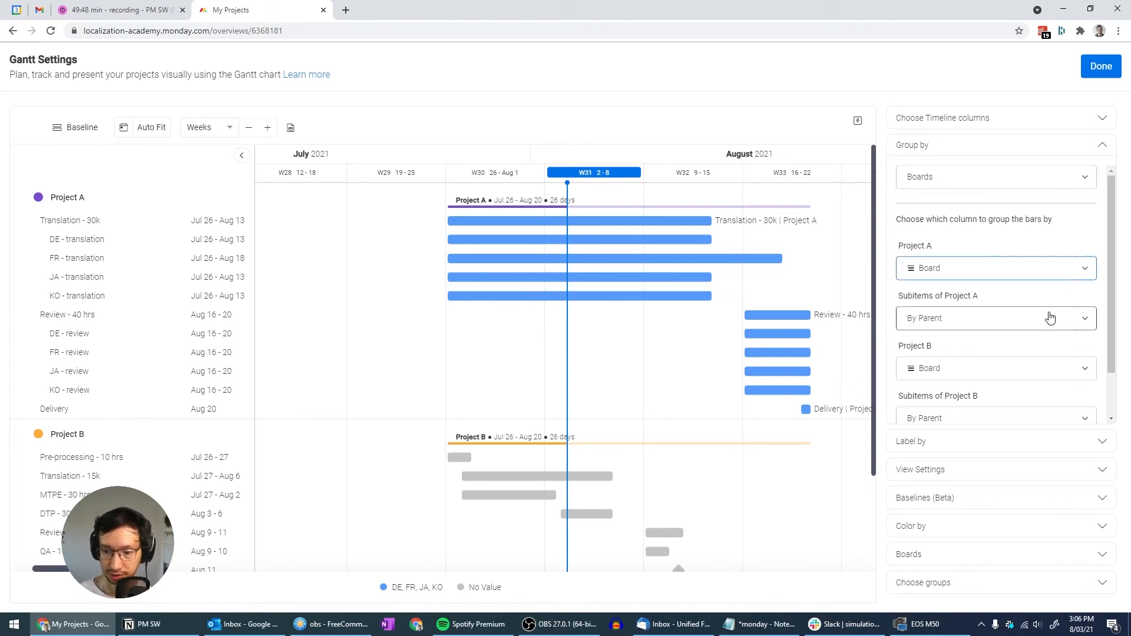
scroll(1050, 318, "down", 1)
left_click(1083, 266)
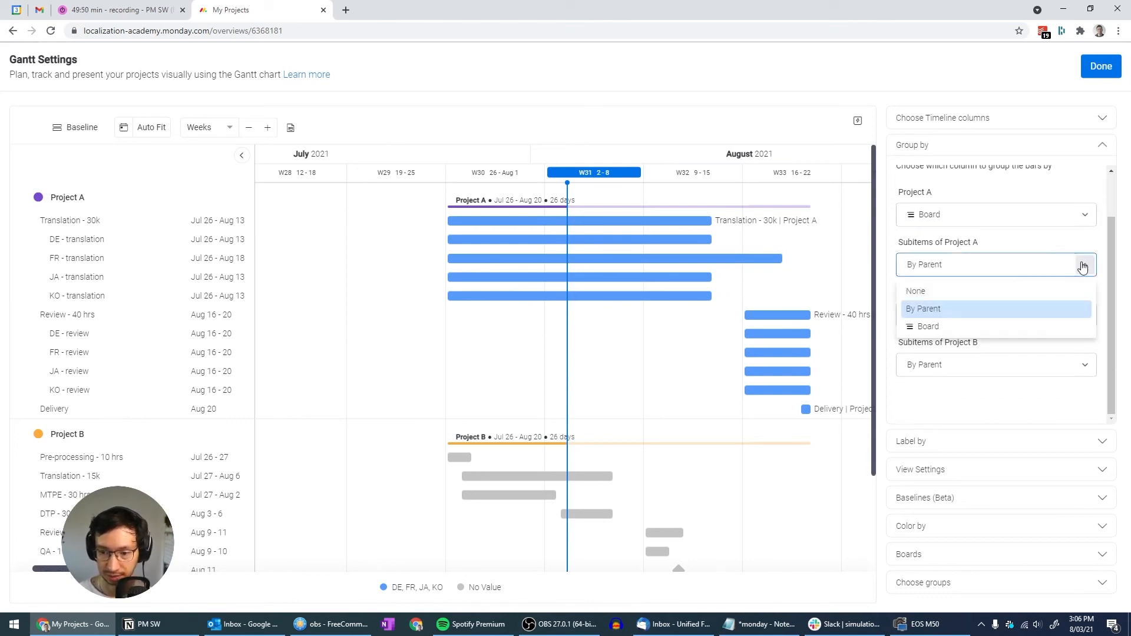
left_click(1083, 266)
scroll(1082, 266, "up", 1)
scroll(1072, 283, "down", 1)
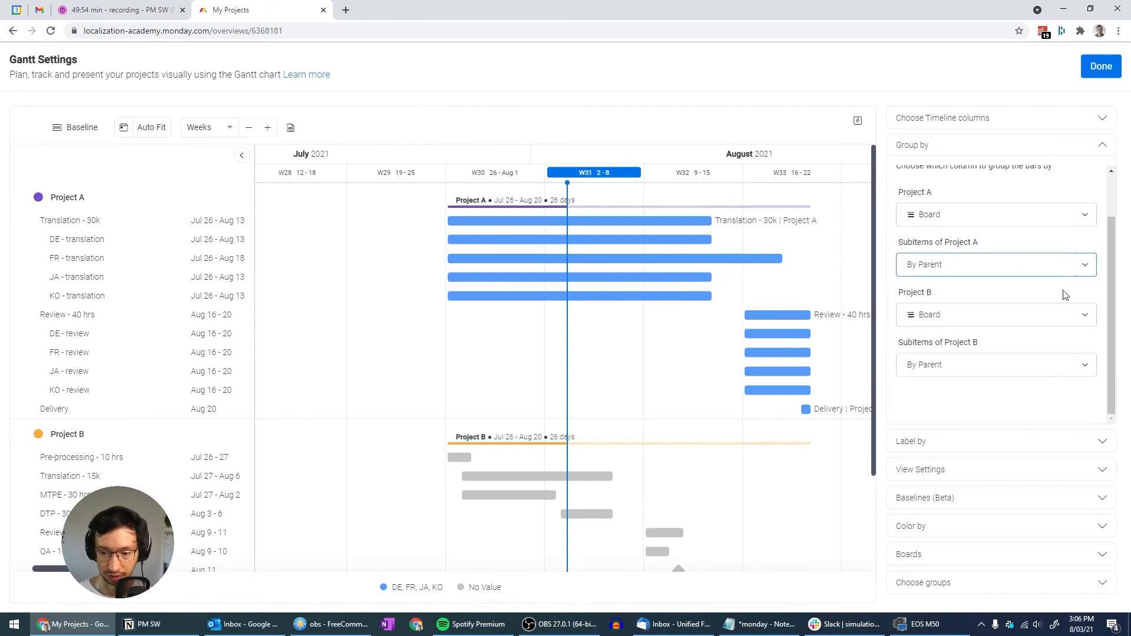
Step: Label the bars for the subitems of Project A by Name
left_click(1035, 442)
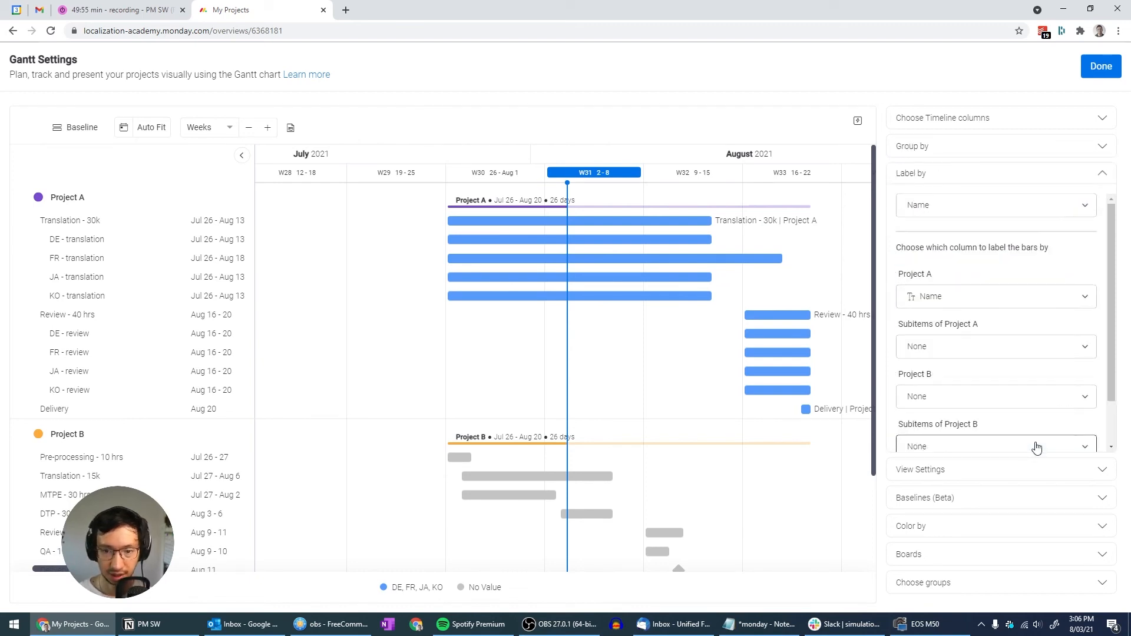
scroll(996, 295, "down", 1)
left_click(995, 294)
left_click(966, 337)
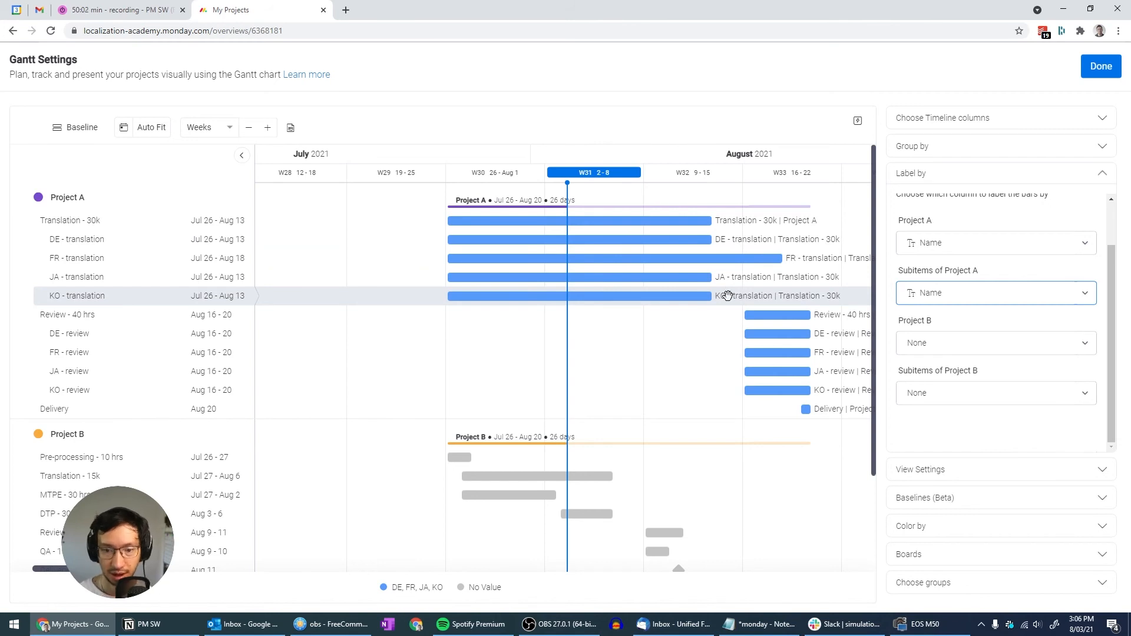
scroll(972, 303, "up", 1)
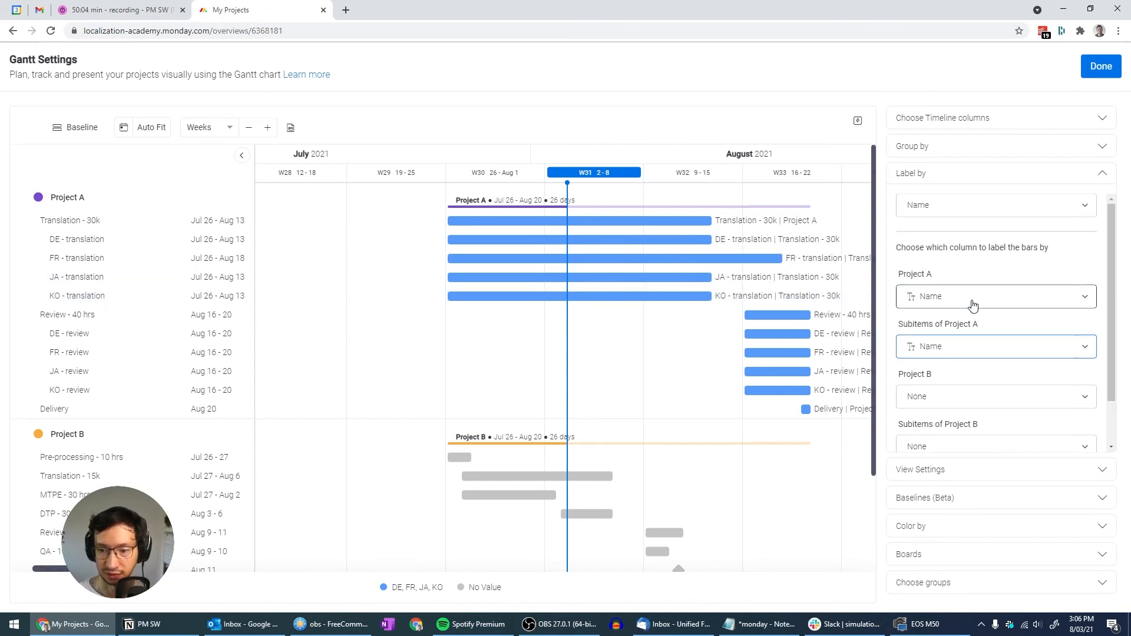
Step: Exclude the subitem Timeline columns of both Project A and Project B from the Gantt widget
left_click(1095, 147)
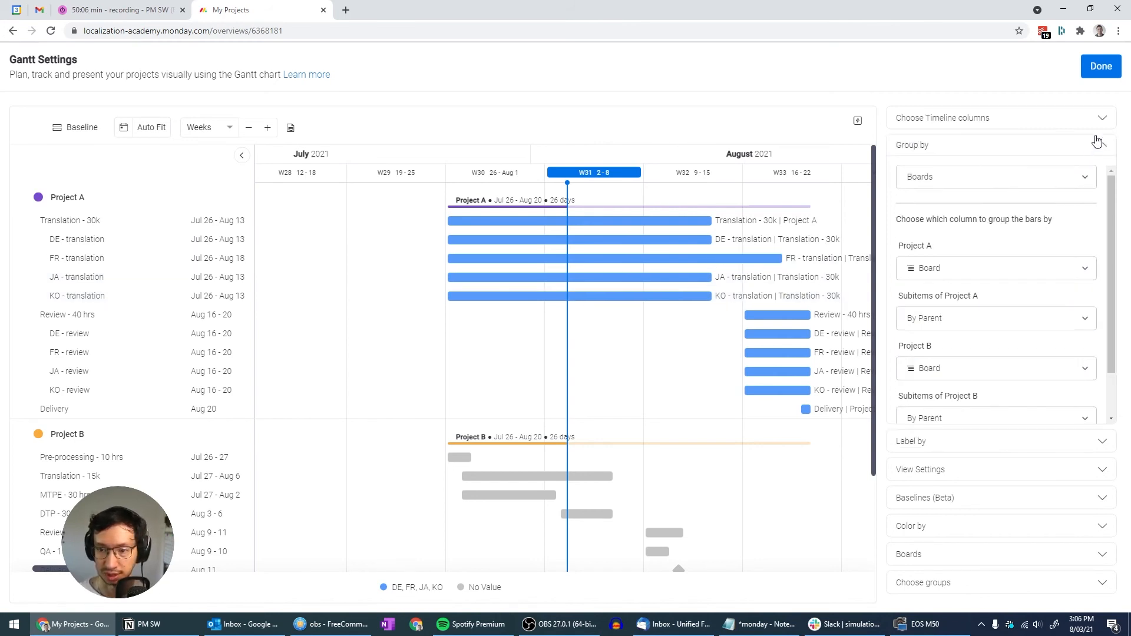
left_click(1100, 117)
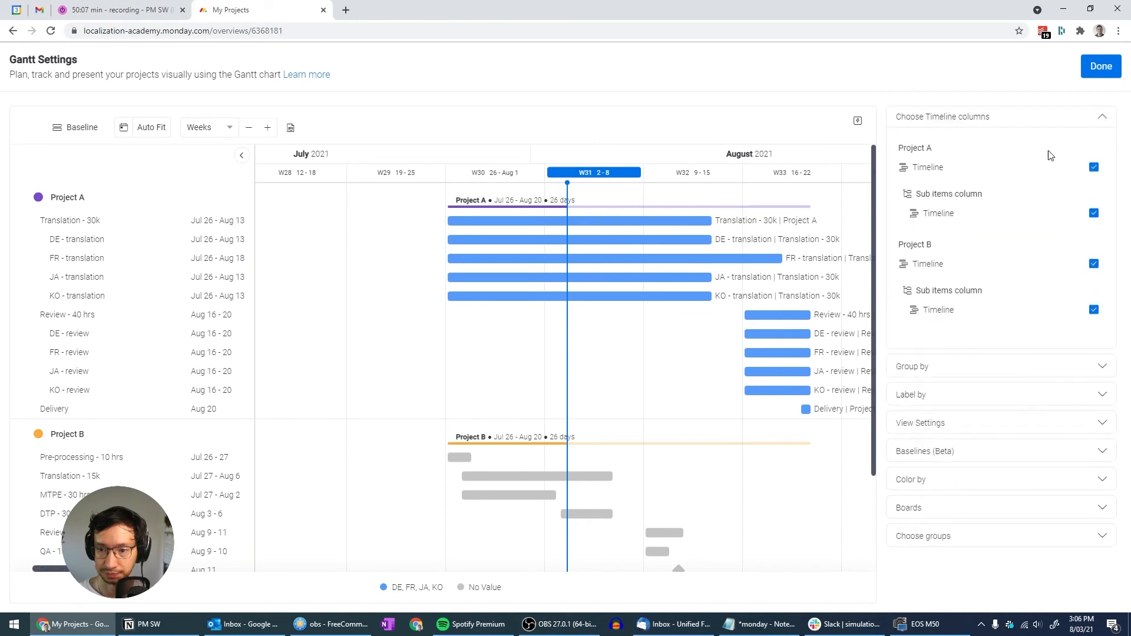
left_click(1094, 213)
left_click(1094, 311)
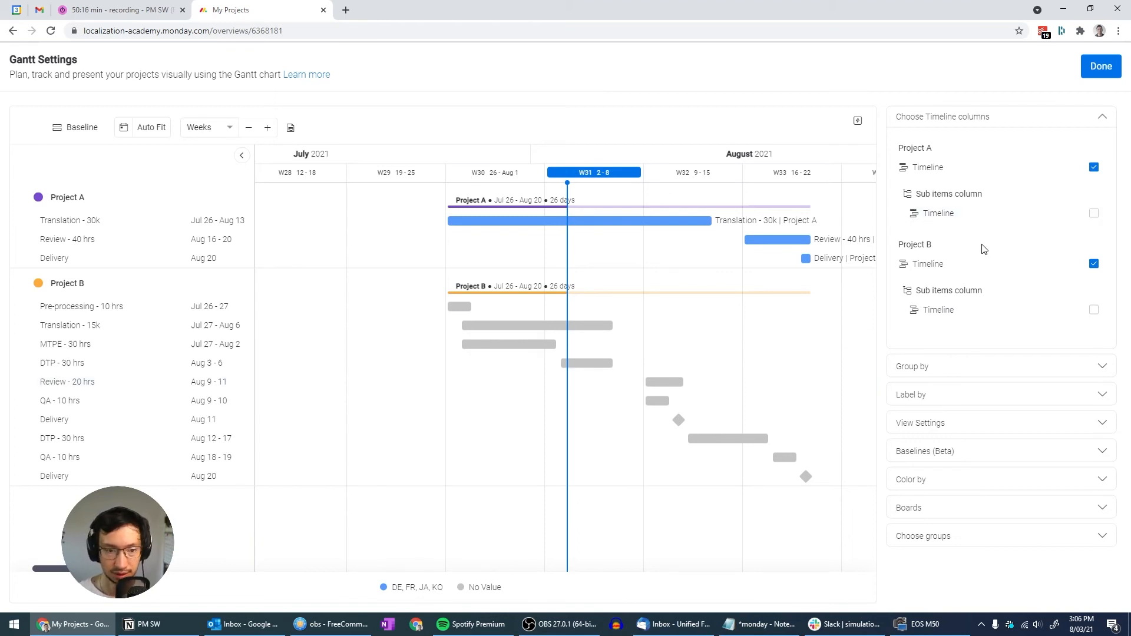
Step: Label the Project B bars by Name
left_click(957, 368)
left_click(956, 453)
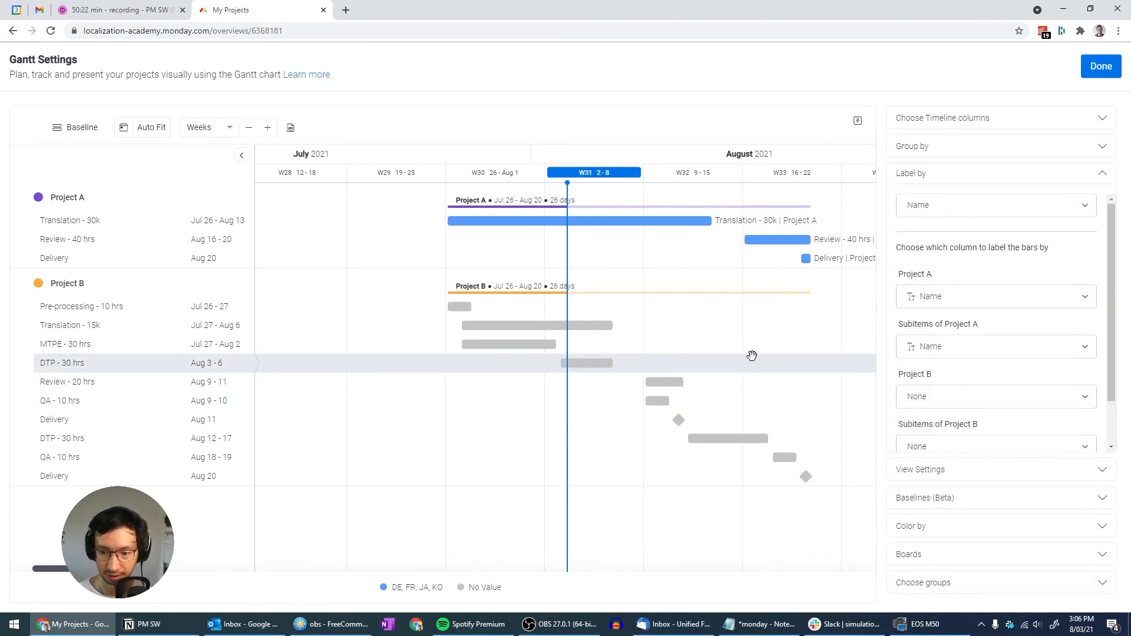
scroll(964, 377, "down", 1)
left_click(962, 345)
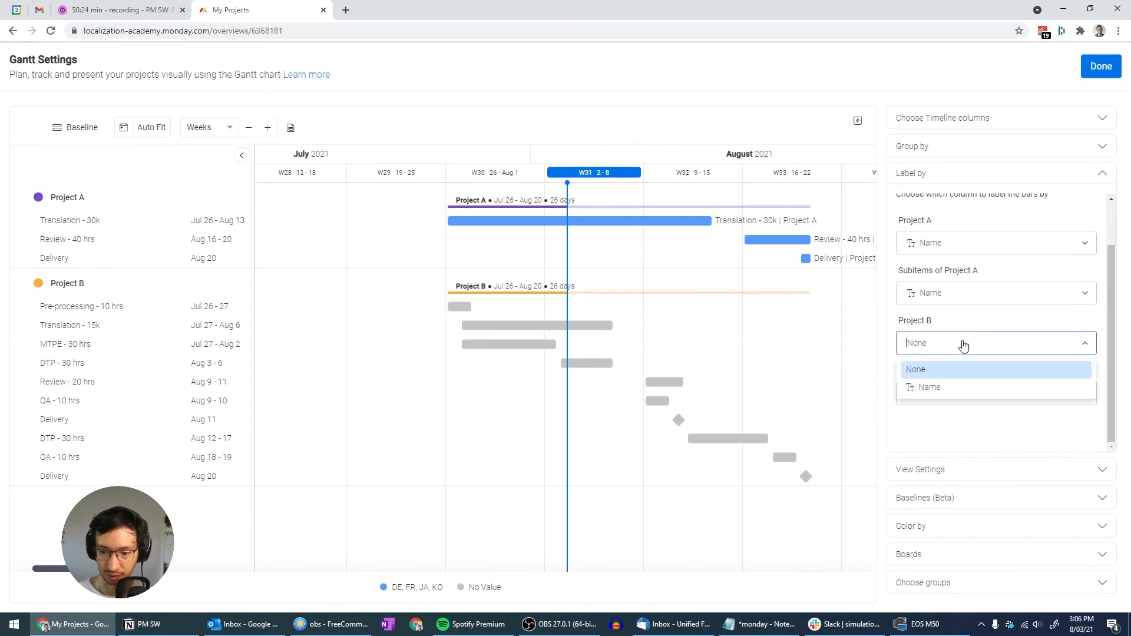
left_click(932, 387)
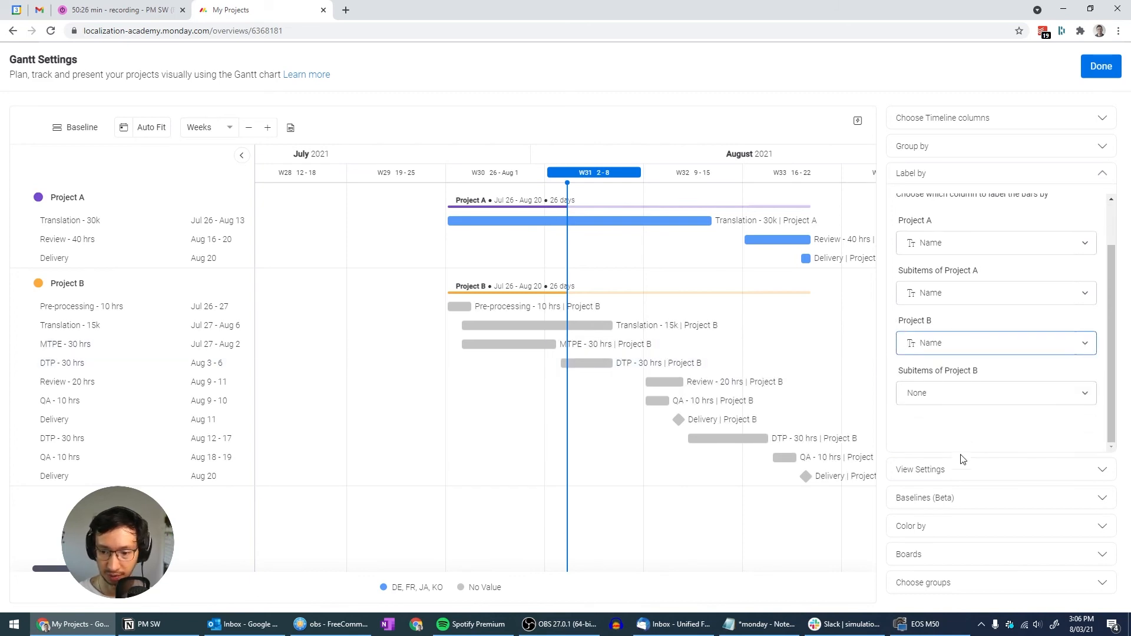
Step: Check the Gantt view settings, switch the time scale to Days, and zoom out two levels around weeks 30 and 31
left_click(956, 478)
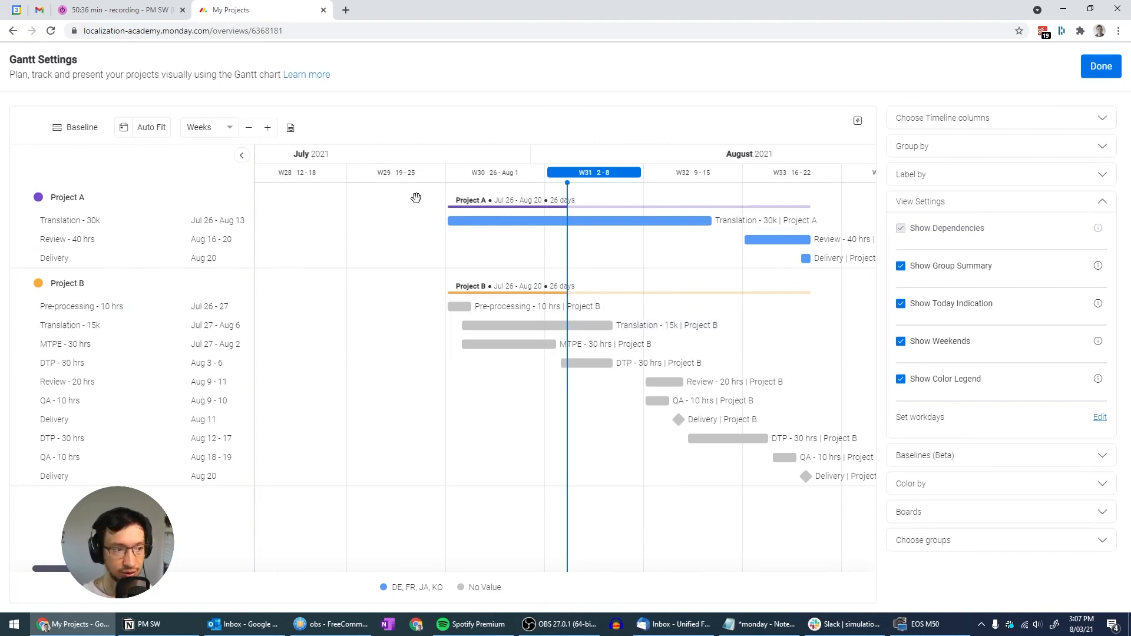
left_click(223, 130)
left_click(213, 155)
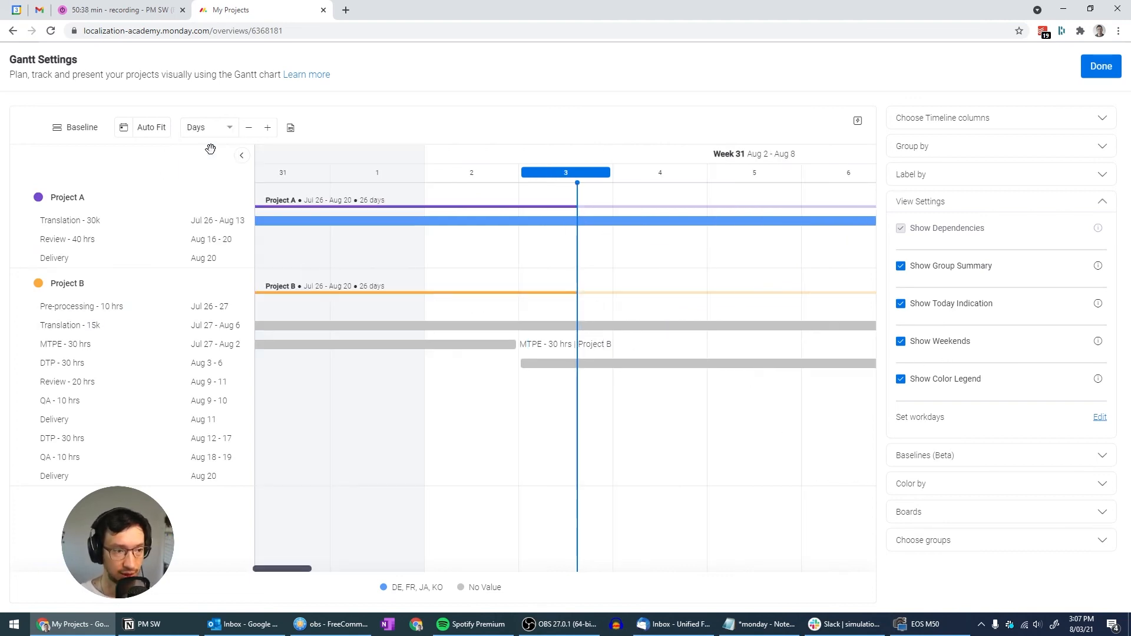
left_click(249, 130)
left_click(250, 130)
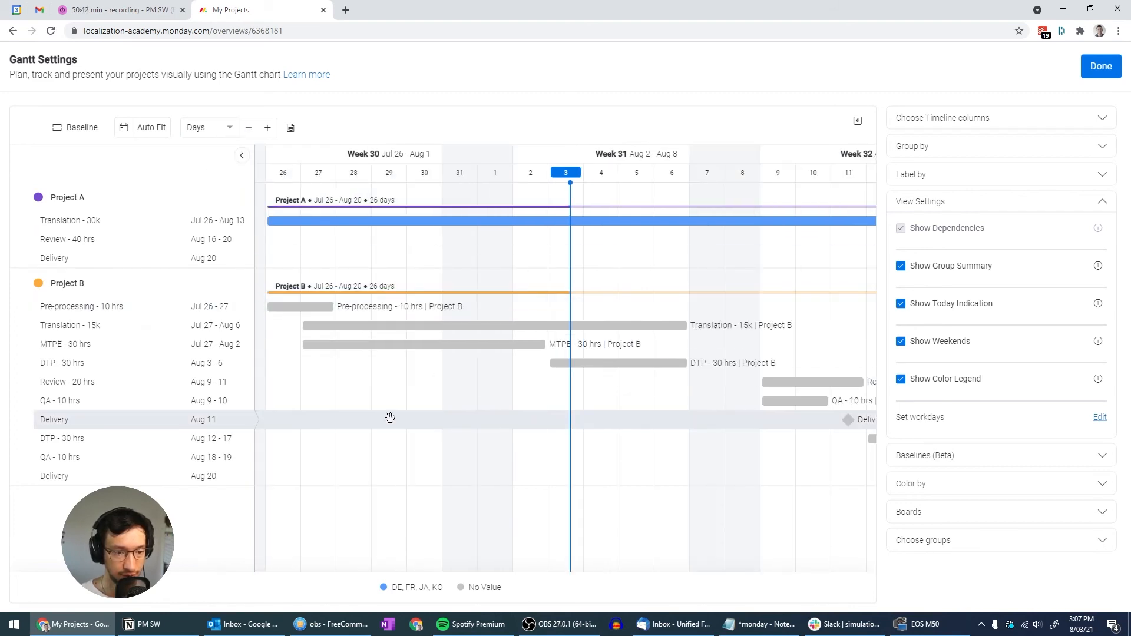
left_click_drag(391, 416, 507, 425)
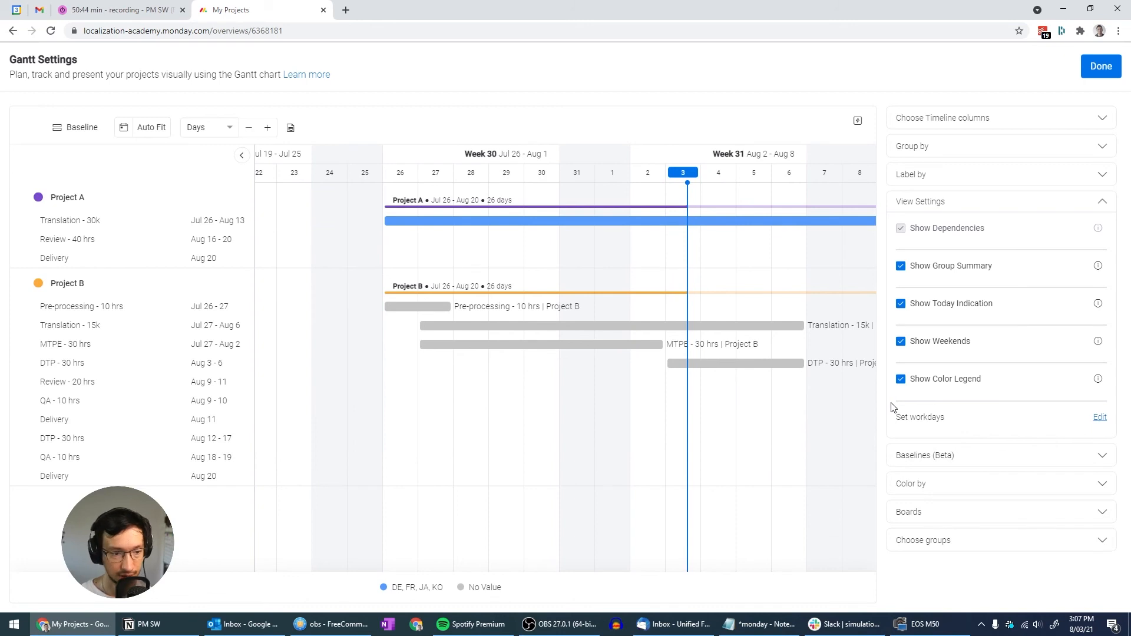
Step: Color the Gantt bars by Boards
left_click(968, 484)
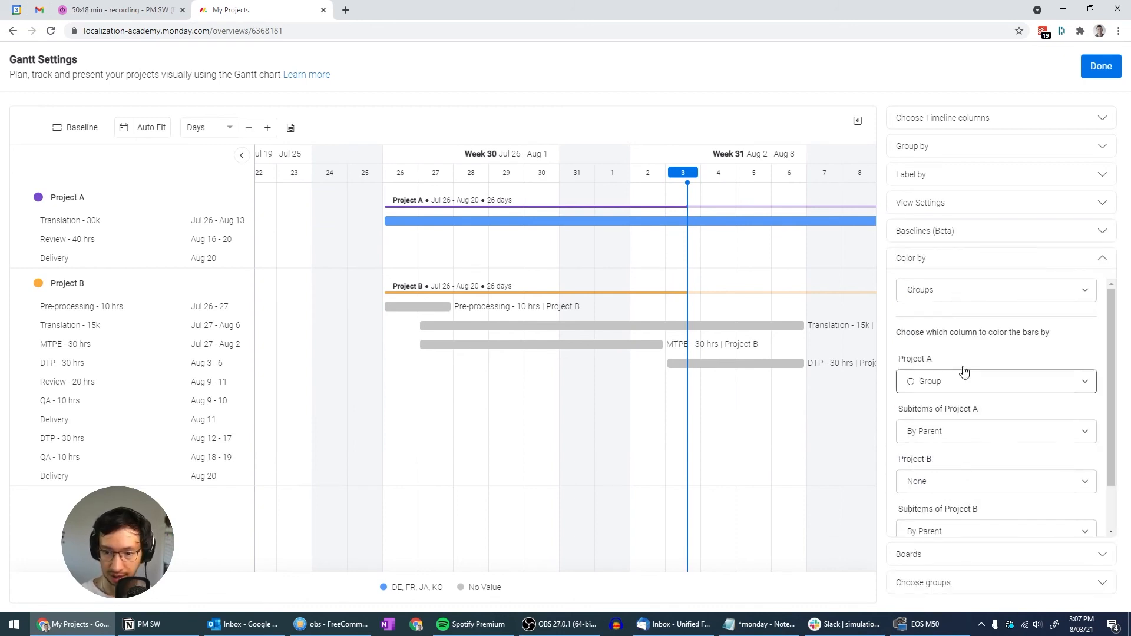
left_click(980, 292)
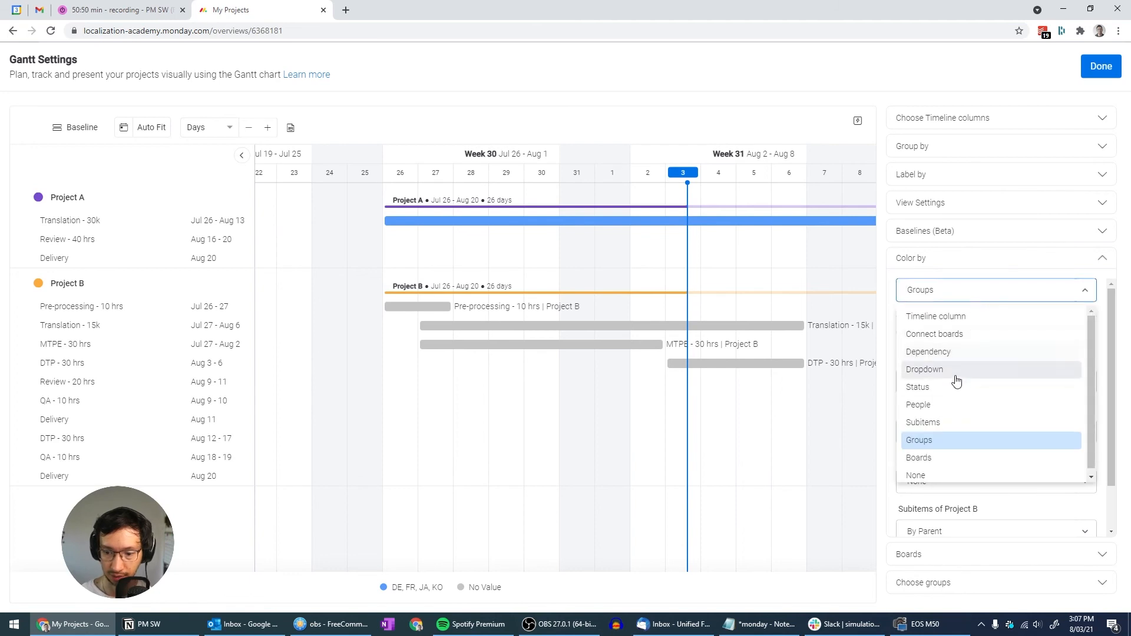
scroll(968, 407, "down", 1)
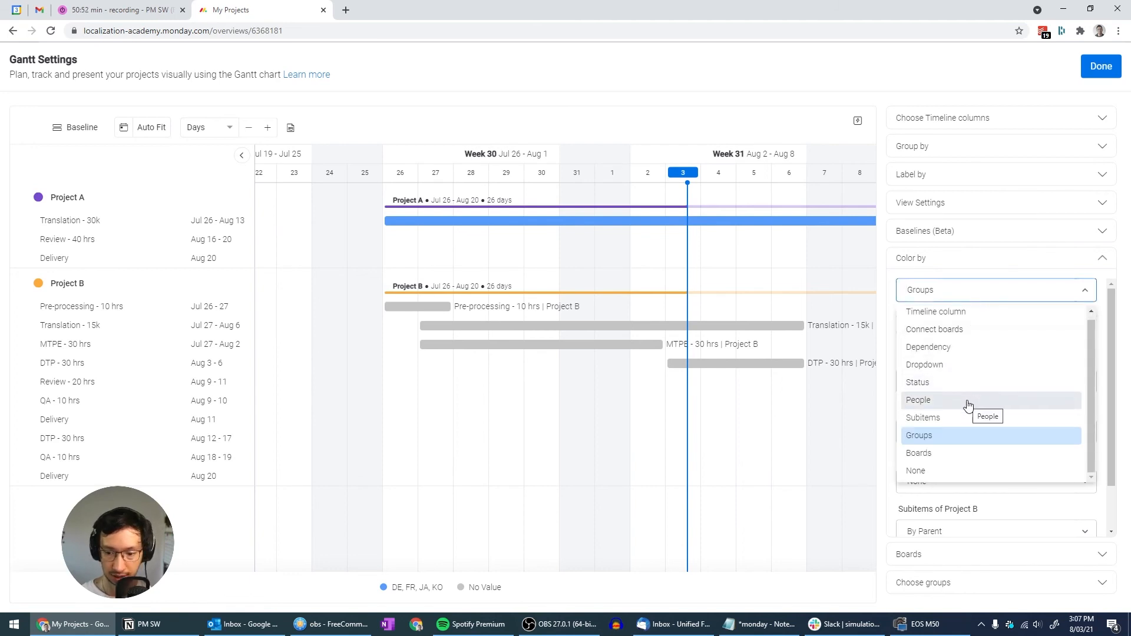
left_click(939, 454)
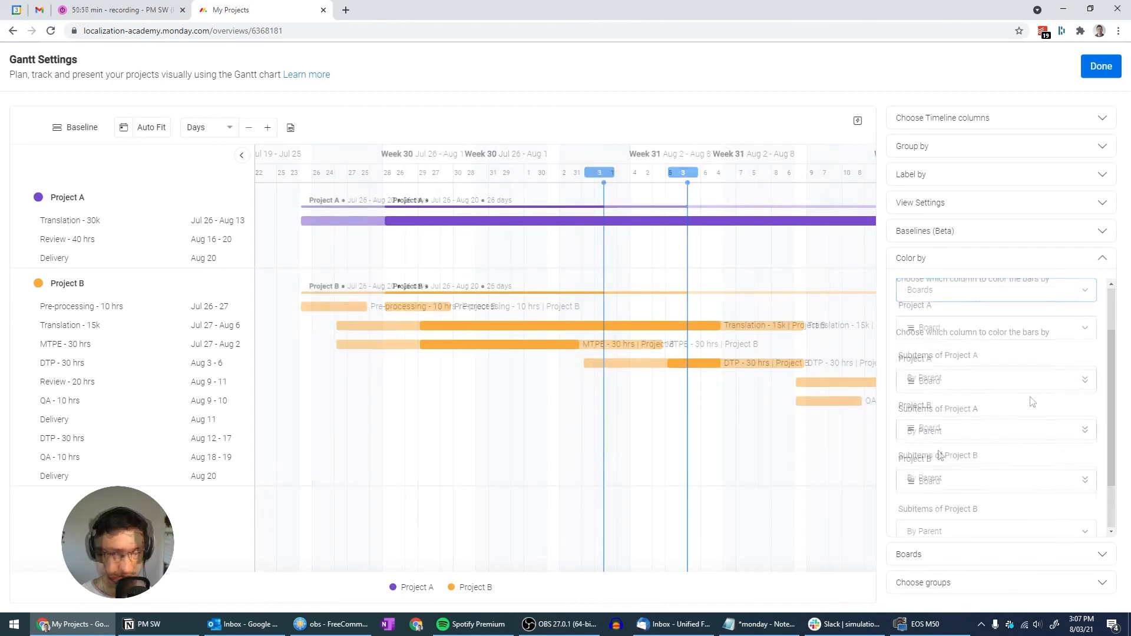
Step: Check which boards and groups the Gantt widget includes, and finish its settings
left_click(997, 565)
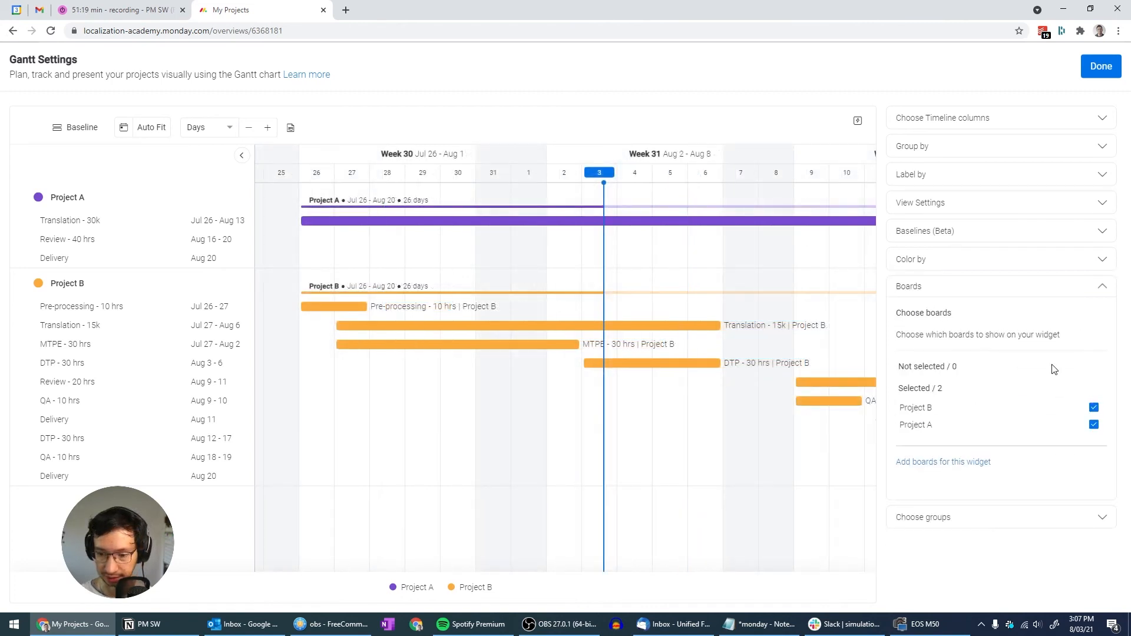
left_click(1101, 290)
left_click(1058, 315)
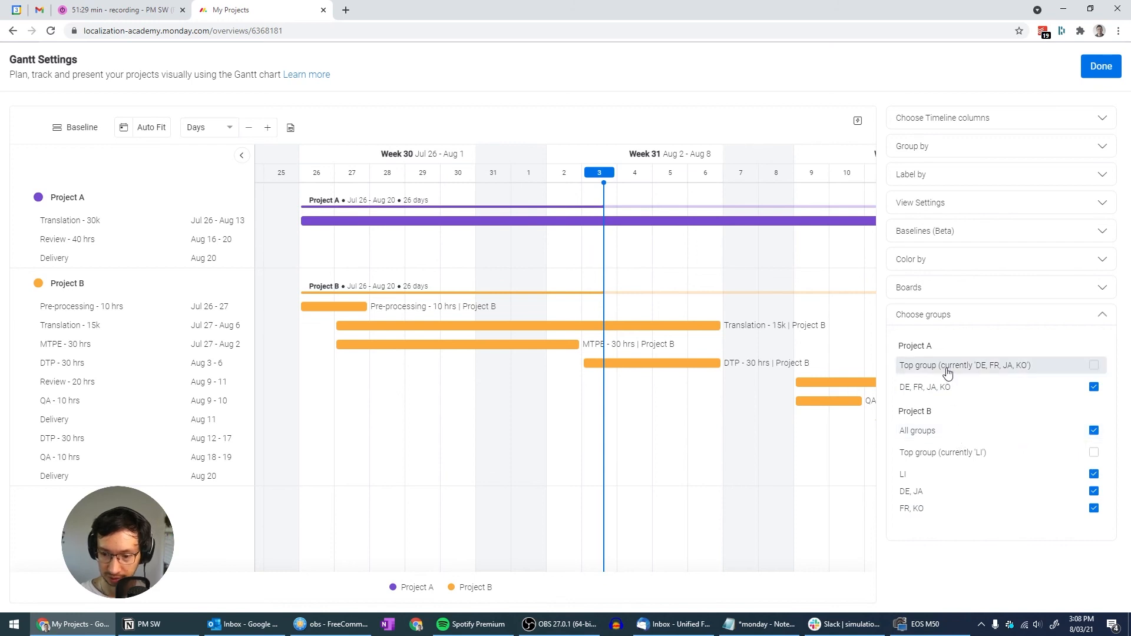
left_click(1042, 317)
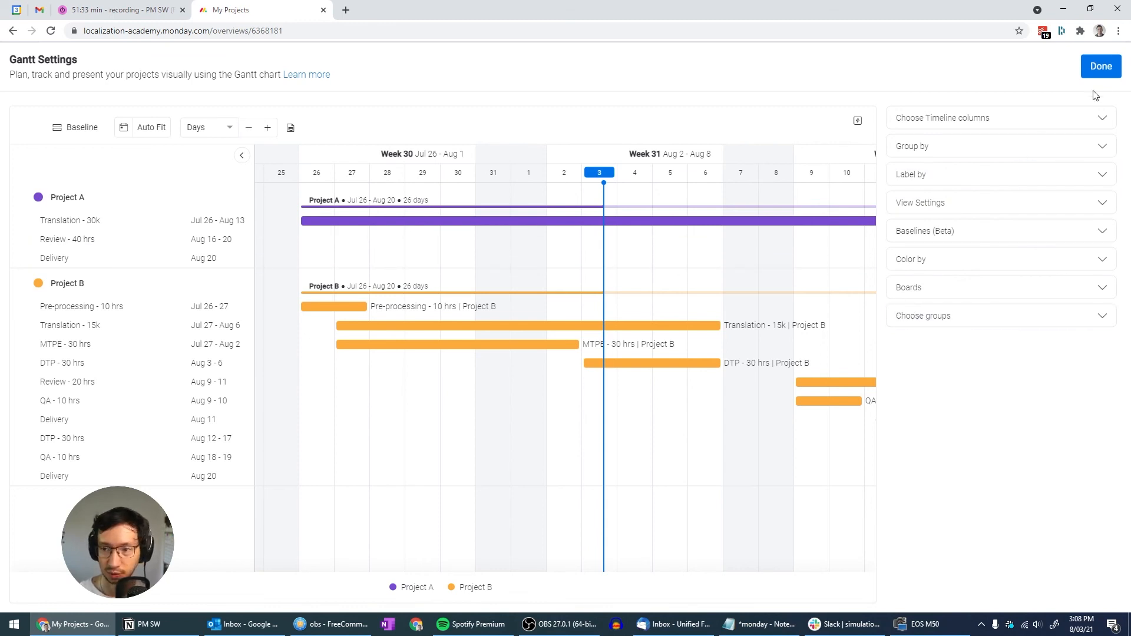
left_click(1100, 67)
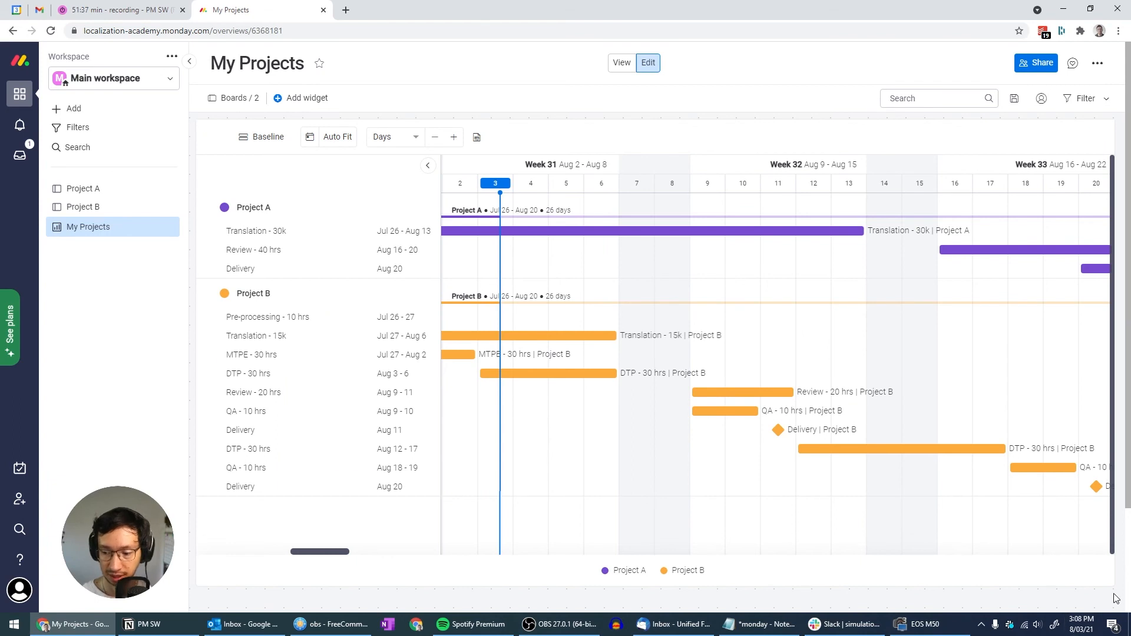
Step: Resize the Gantt widget so it is slightly narrower and shorter on the dashboard
left_click_drag(1109, 583, 631, 390)
left_click_drag(857, 454, 1052, 490)
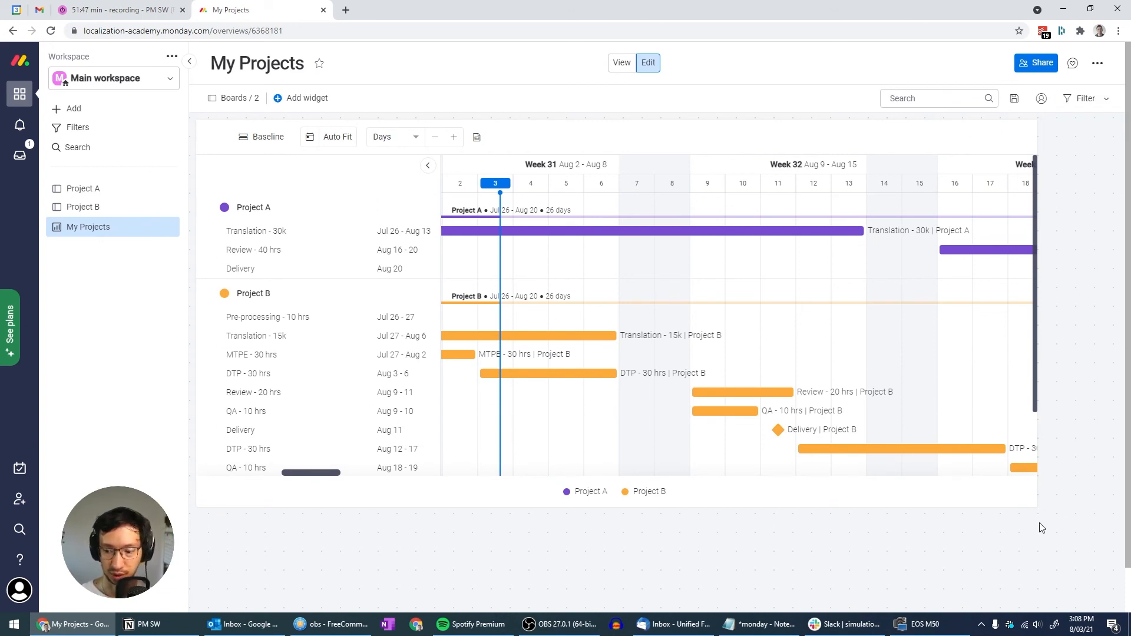
Step: Enlarge the Gantt widget to the dashboard's full width and enough height for all Project B tasks, and review both projects' schedules
left_click_drag(1034, 506, 1115, 550)
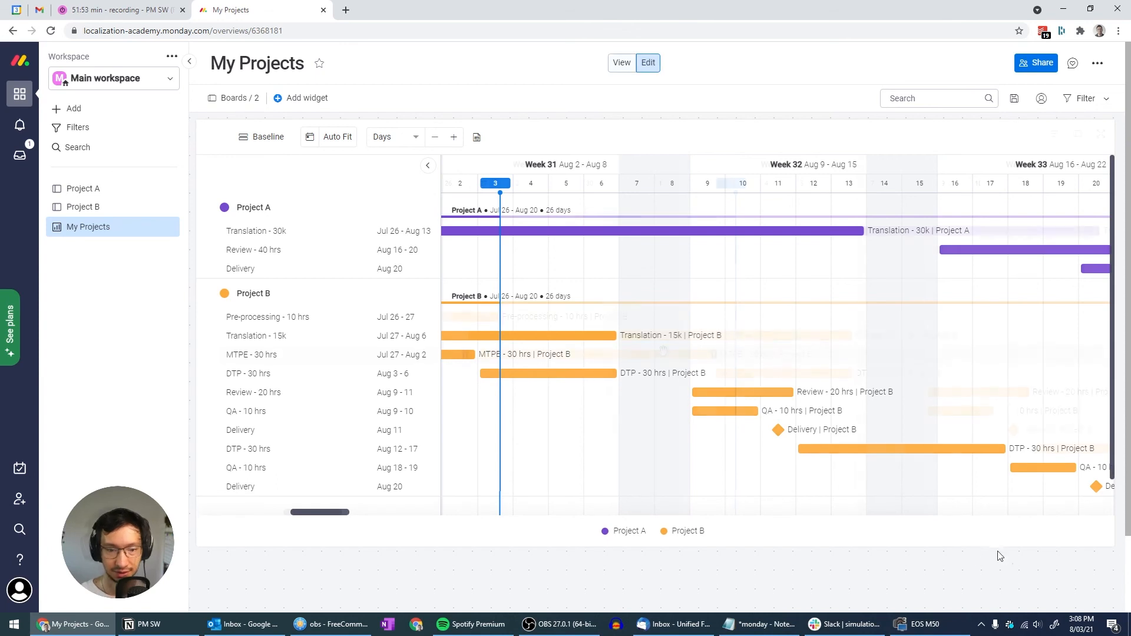
mouse_move(593, 271)
left_mouse_down()
mouse_move(712, 283)
mouse_move(731, 297)
mouse_move(648, 294)
left_mouse_up()
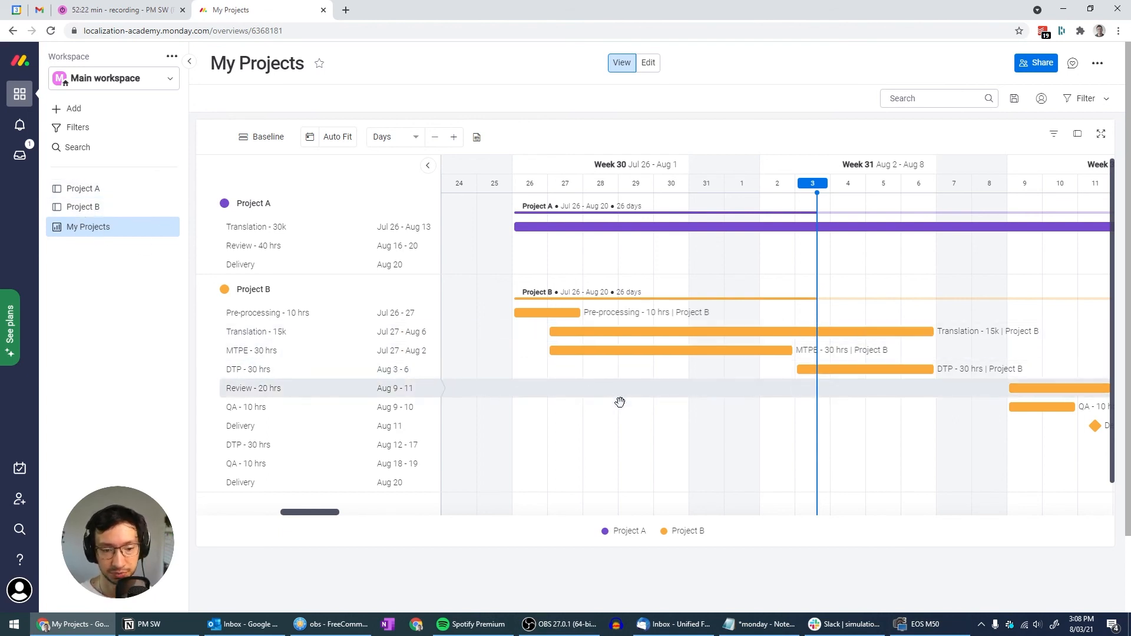
scroll(700, 413, "down", 1)
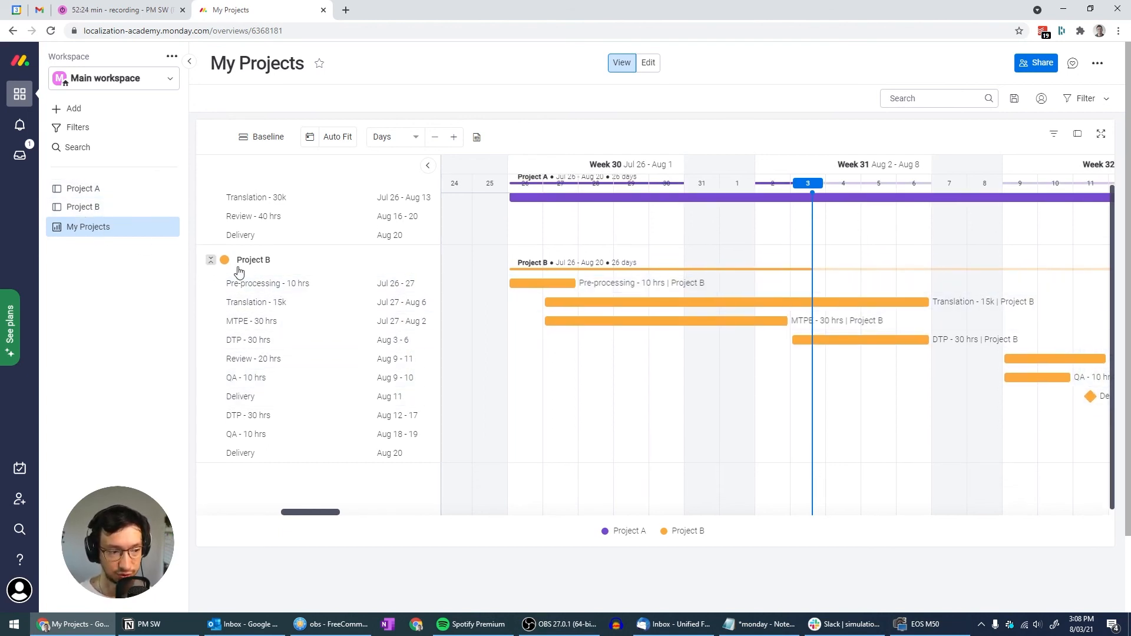
scroll(625, 413, "up", 1)
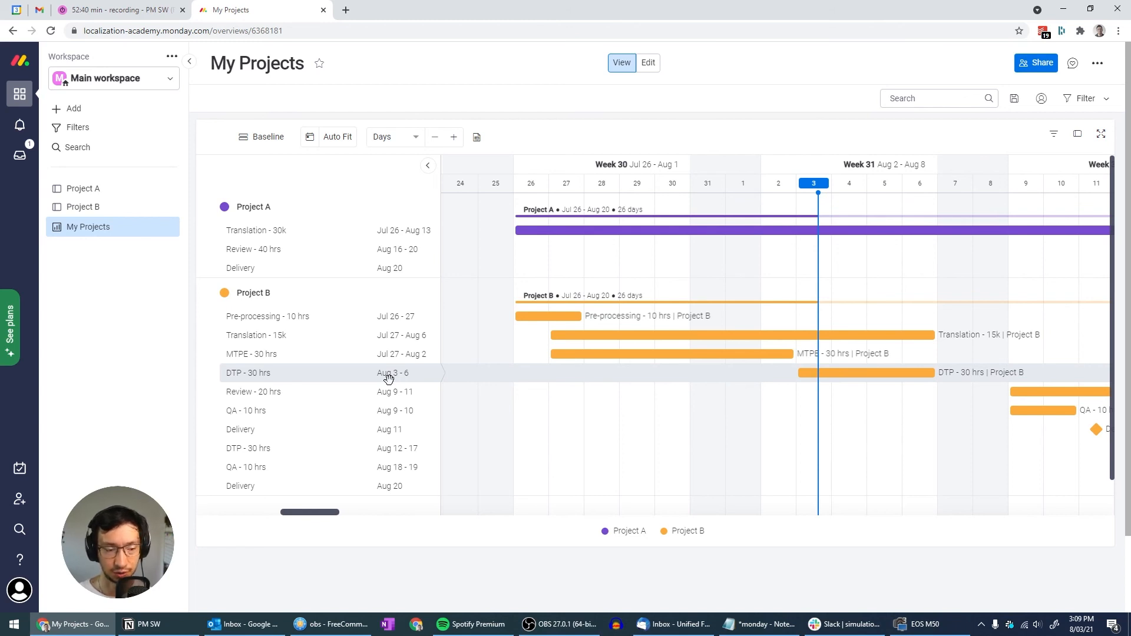
Step: Check how tasks are grouped in Project B's own Gantt view, and group the My Projects Gantt widget by Groups
left_click(117, 207)
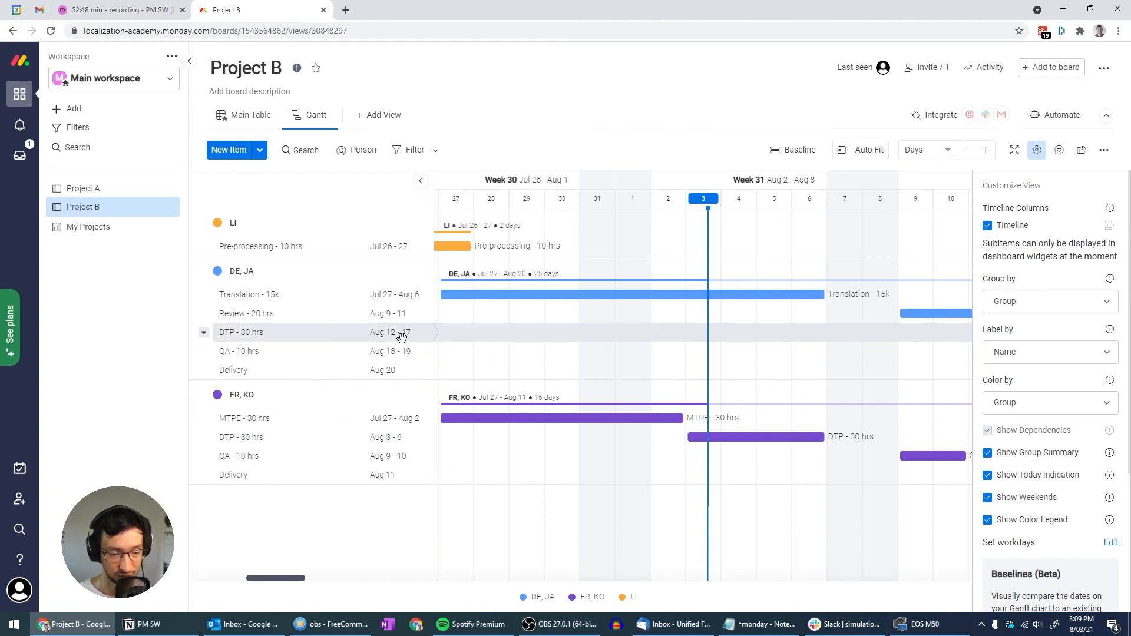
left_click(83, 227)
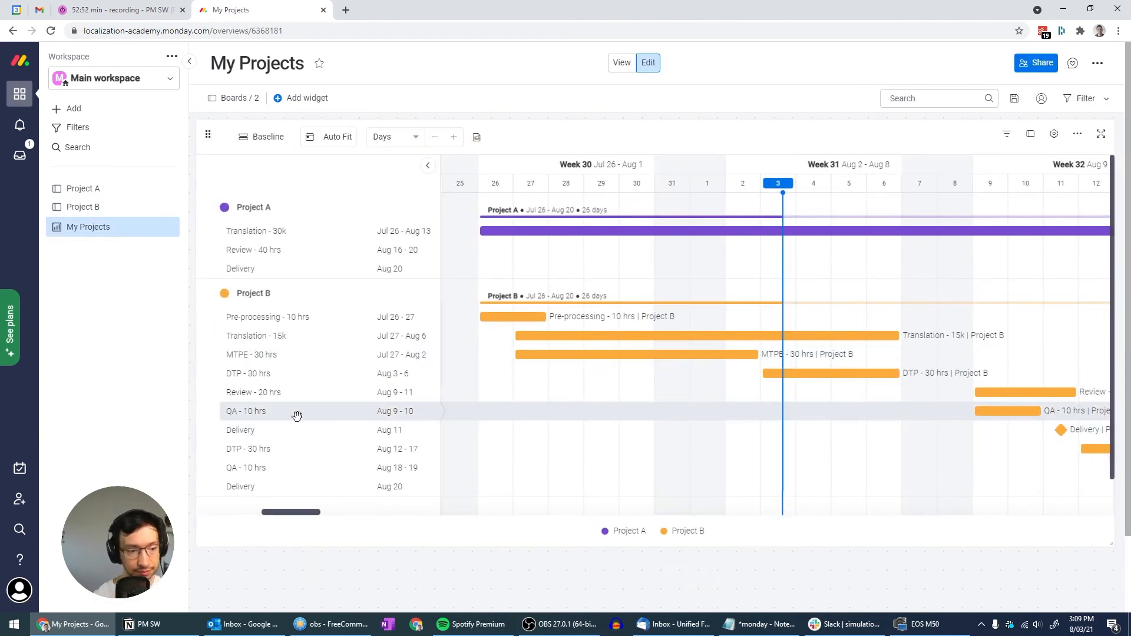
left_click(1054, 135)
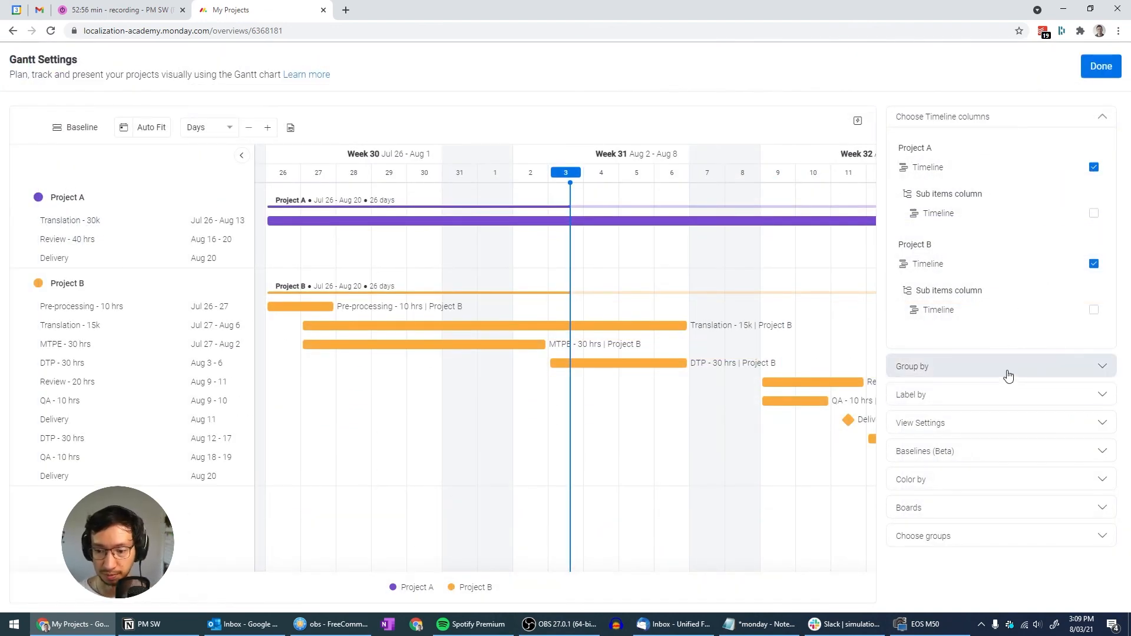
left_click(1005, 368)
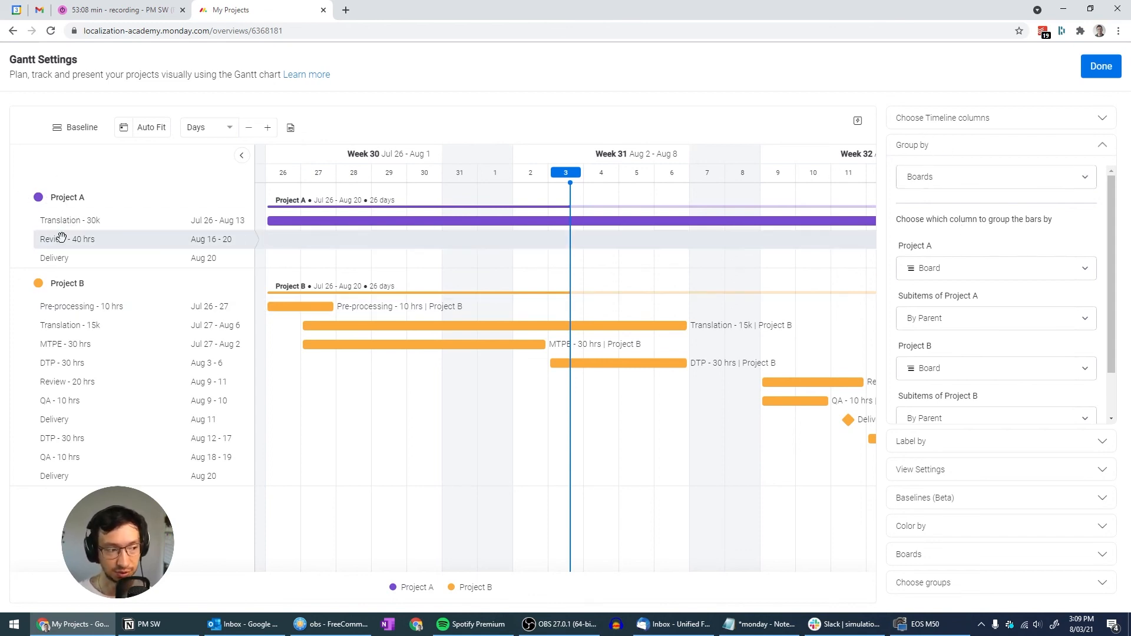
left_click(950, 179)
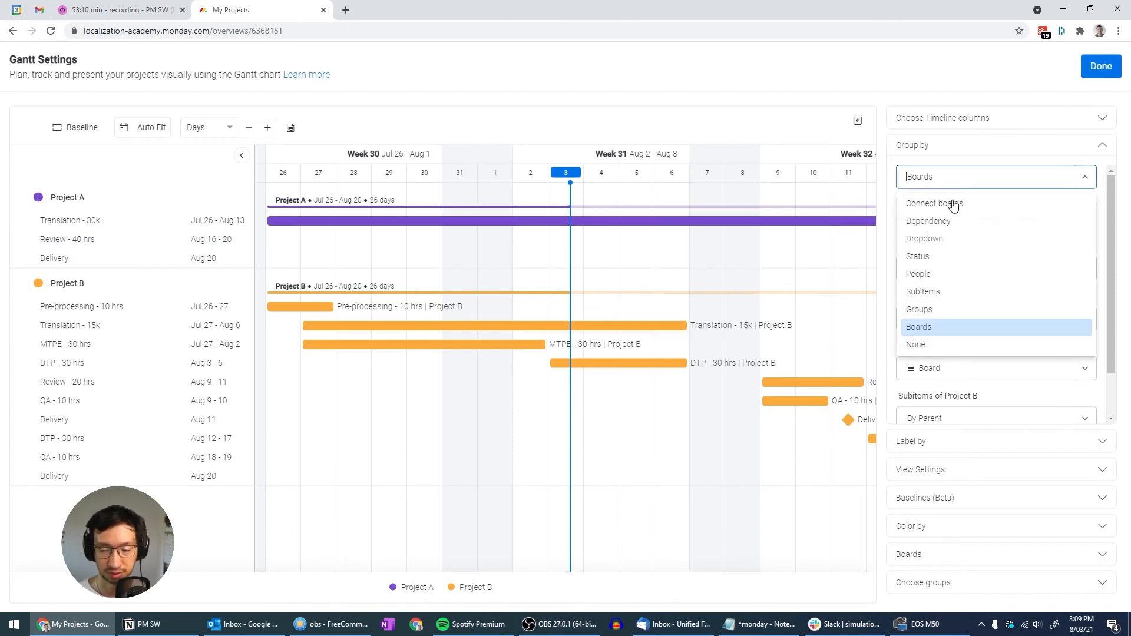
left_click(933, 312)
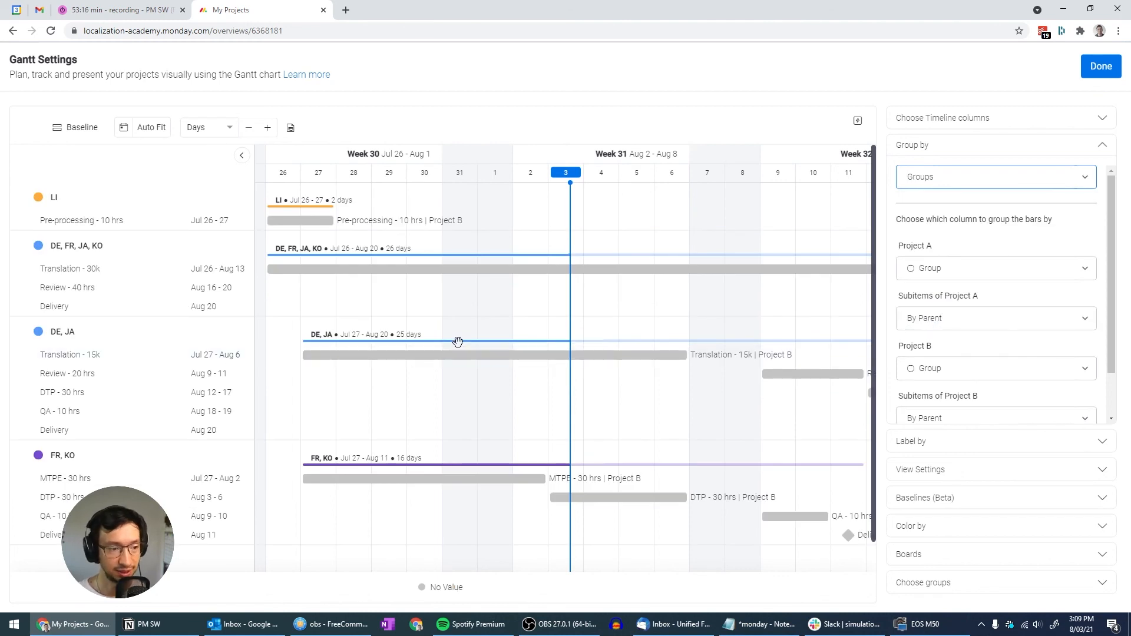
scroll(458, 342, "left", 4)
left_click_drag(696, 302, 545, 315)
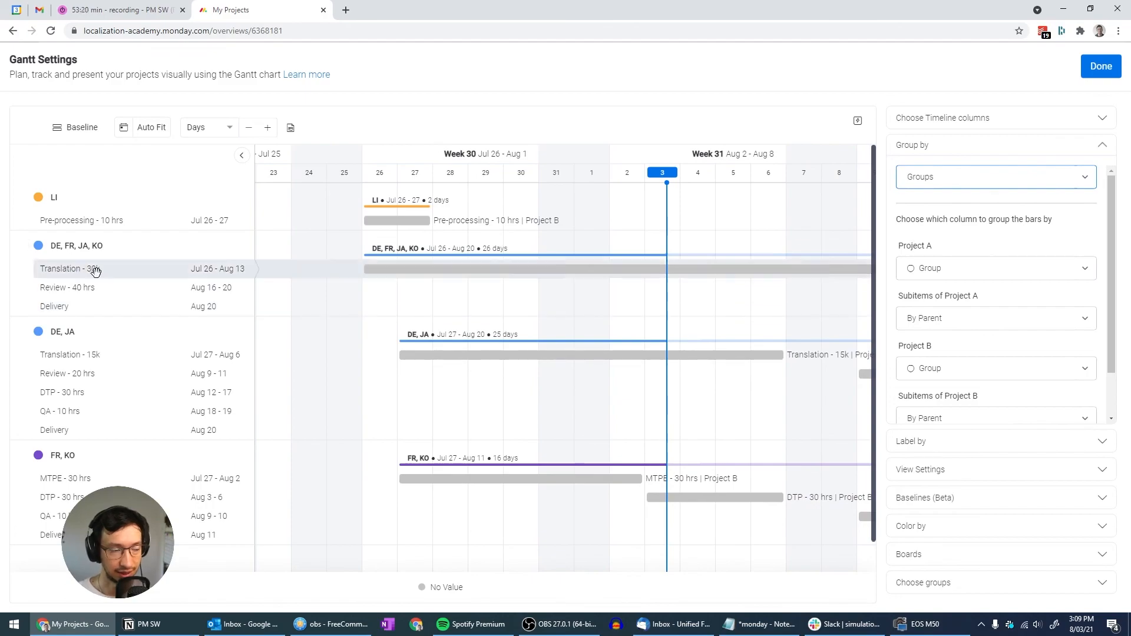